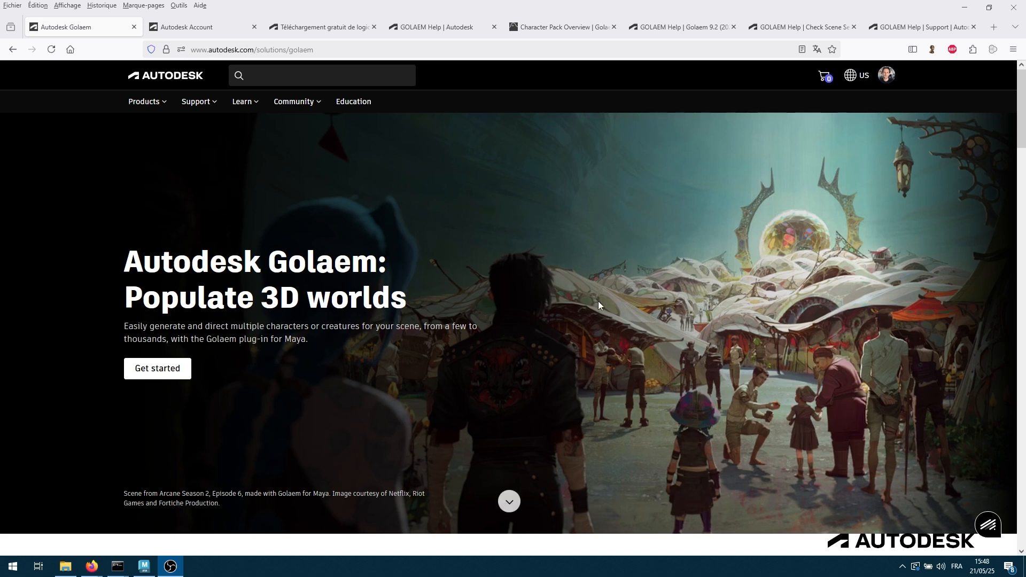
# Step: Look through the Autodesk Golaem product page, covering its overview, use cases, and the reasons to use it
pyautogui.scroll(-4, 598, 307)
pyautogui.scroll(-3, 597, 315)
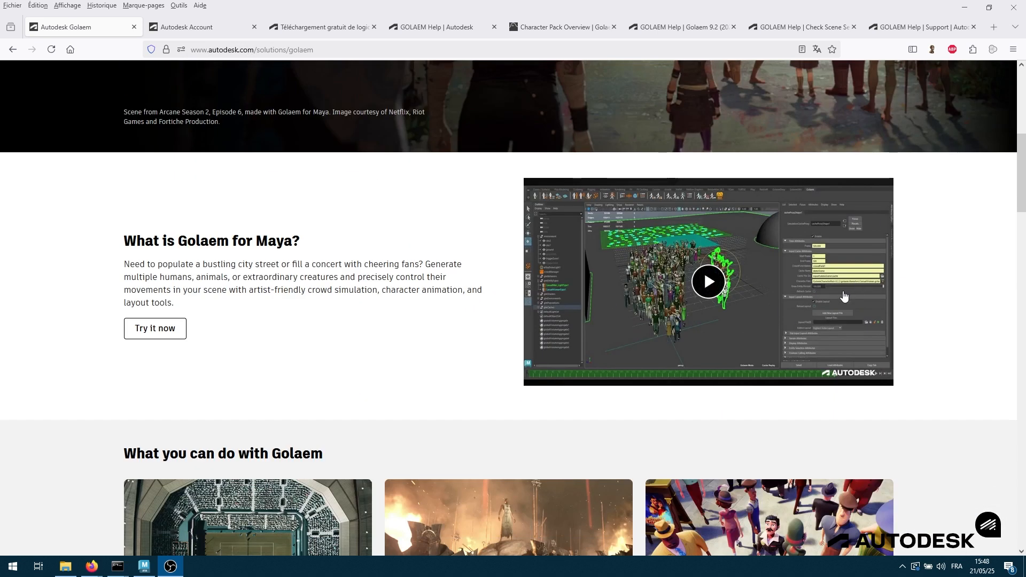
pyautogui.scroll(-3, 794, 426)
pyautogui.scroll(-7, 749, 362)
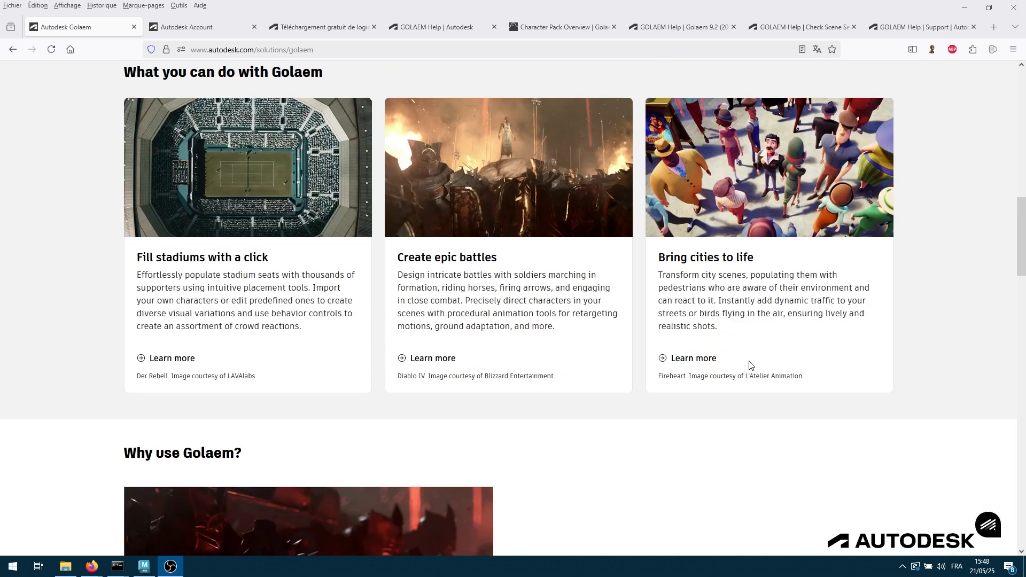
pyautogui.scroll(-3, 749, 365)
pyautogui.scroll(-2, 748, 367)
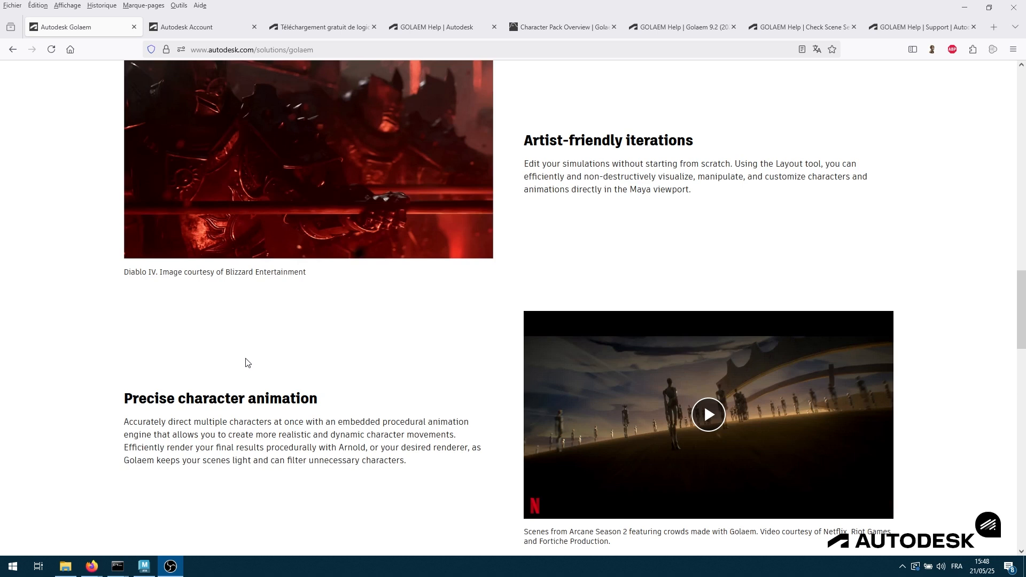
pyautogui.scroll(2, 307, 285)
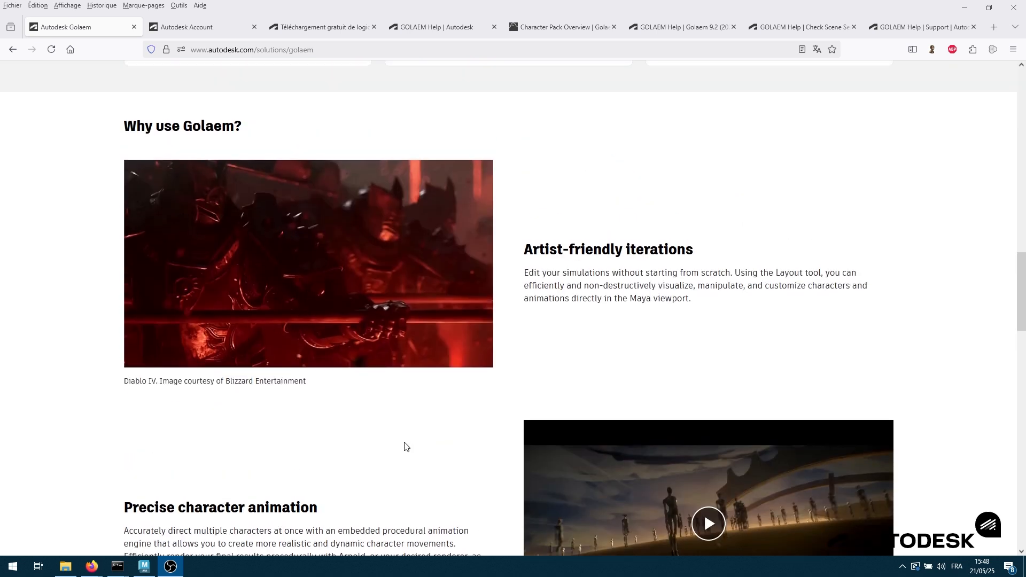
pyautogui.scroll(-4, 404, 441)
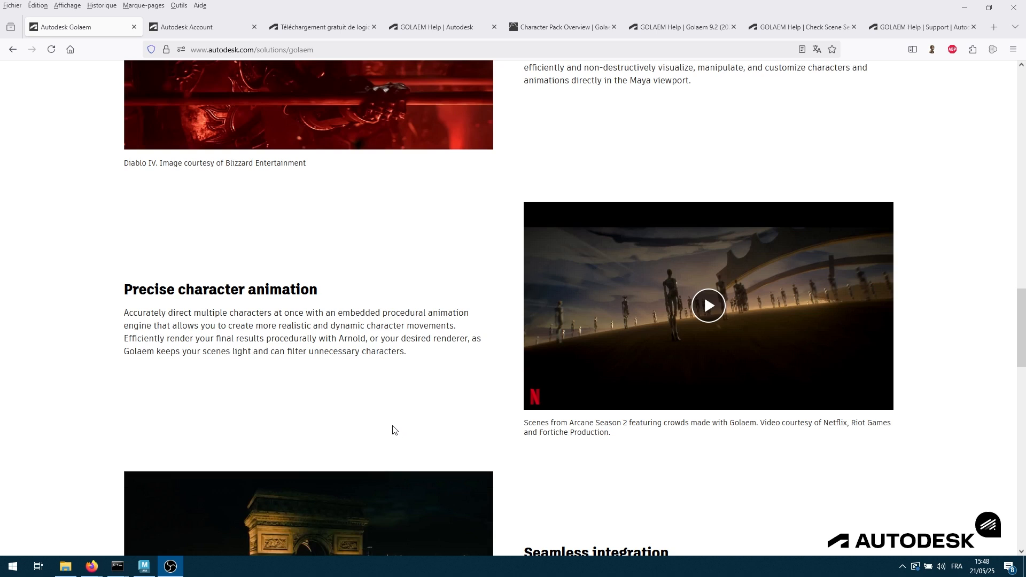
pyautogui.scroll(-3, 392, 425)
pyautogui.scroll(-1, 392, 423)
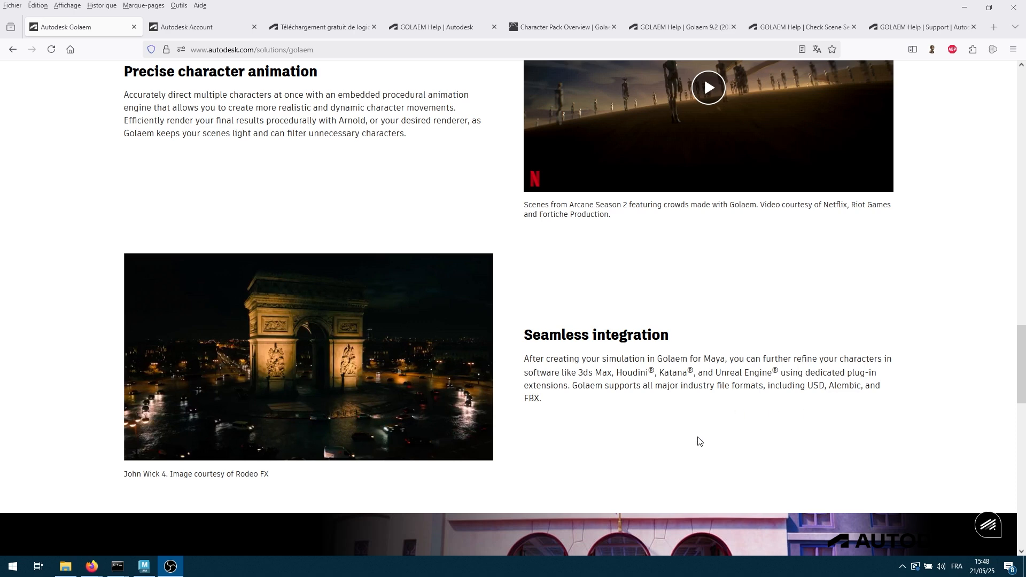
pyautogui.scroll(20, 581, 373)
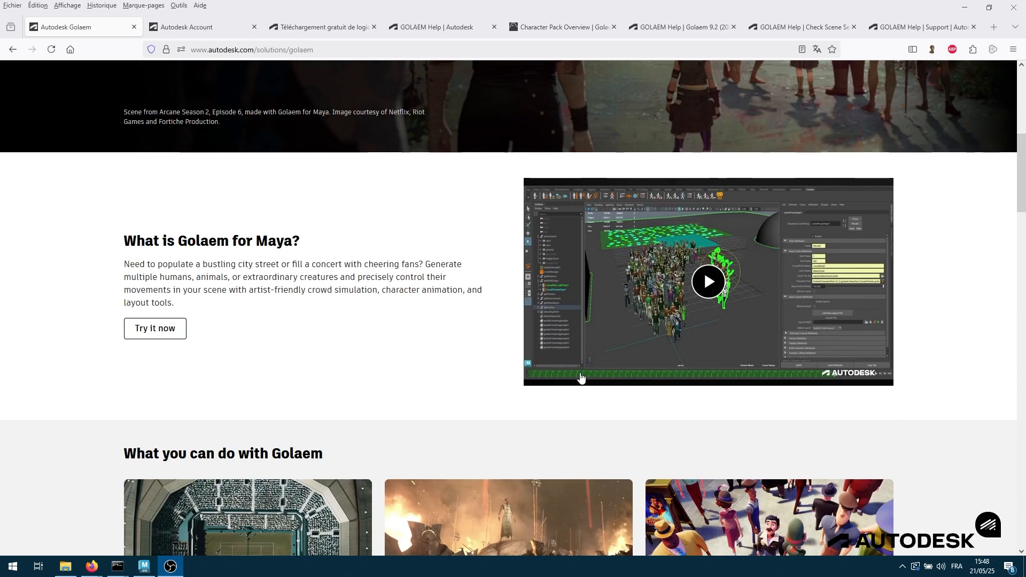
pyautogui.scroll(3, 582, 376)
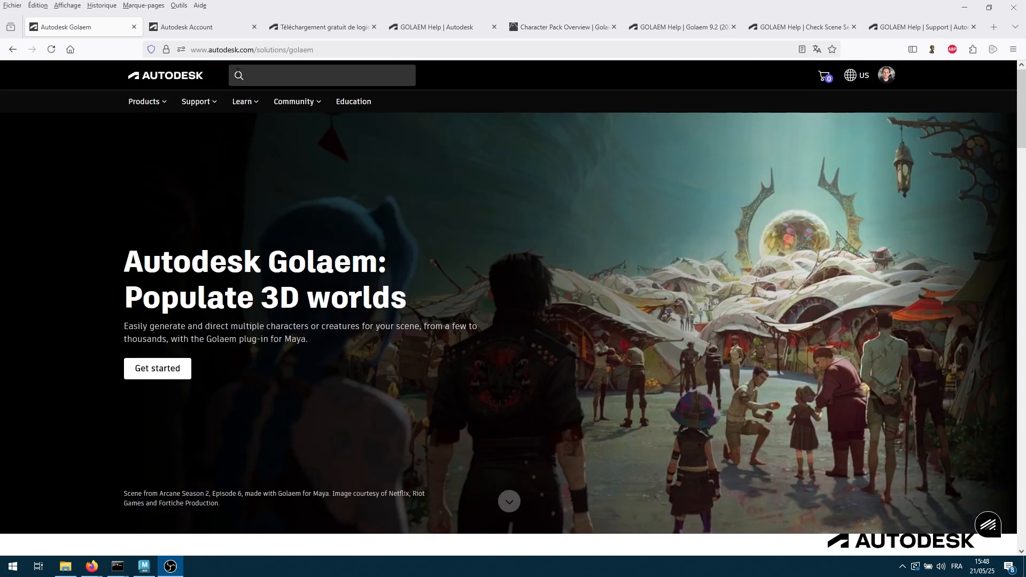
# Step: Open Golaem's details from the Autodesk Account products list and show the 2024 version's downloads
pyautogui.click(190, 28)
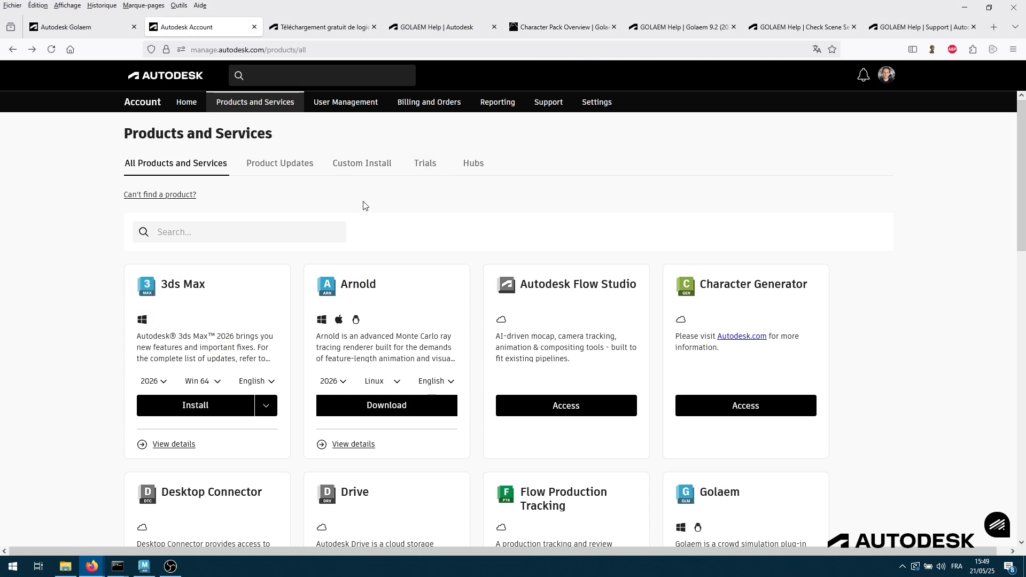
pyautogui.scroll(-1, 867, 293)
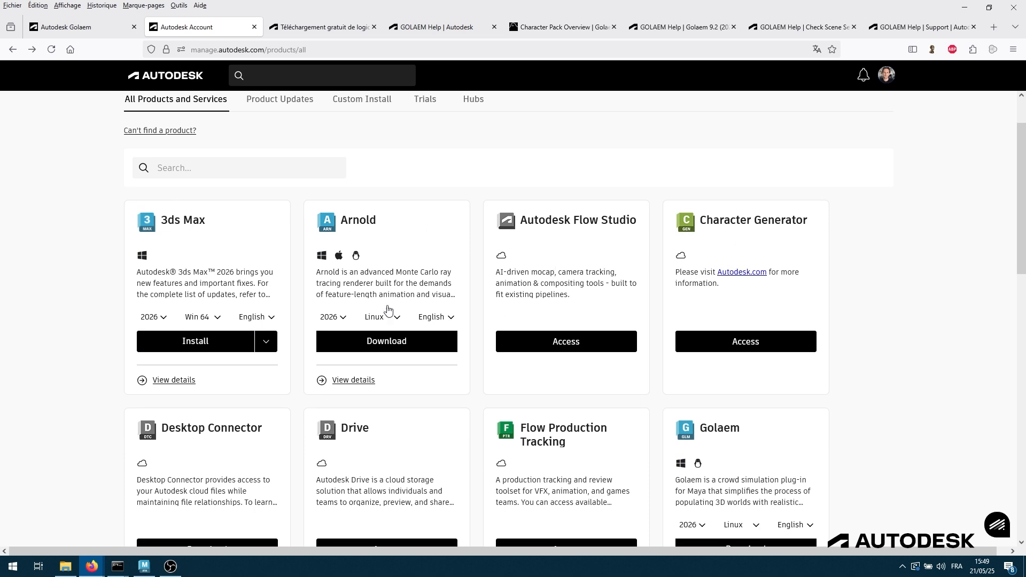
pyautogui.scroll(-2, 807, 395)
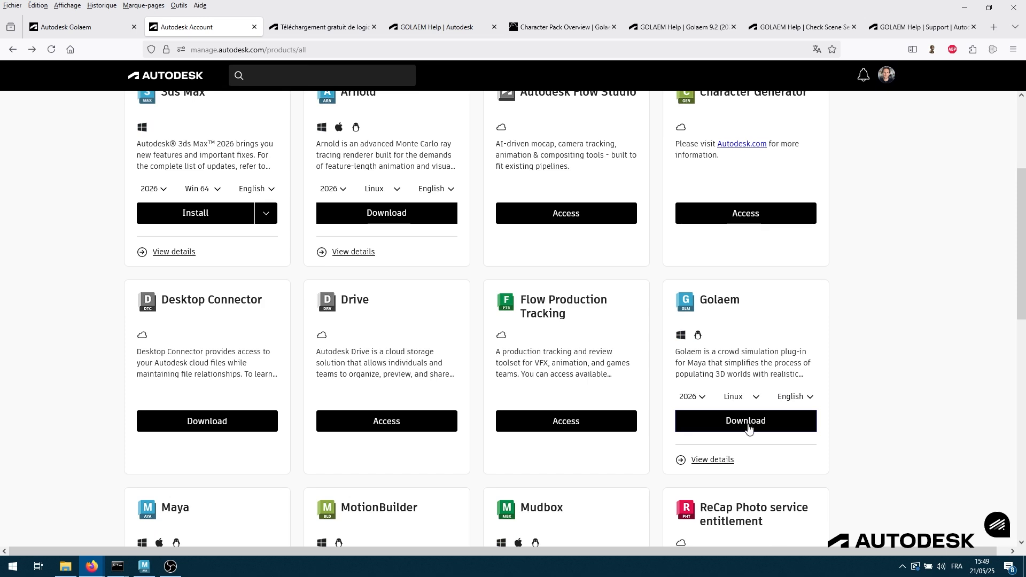
pyautogui.click(712, 460)
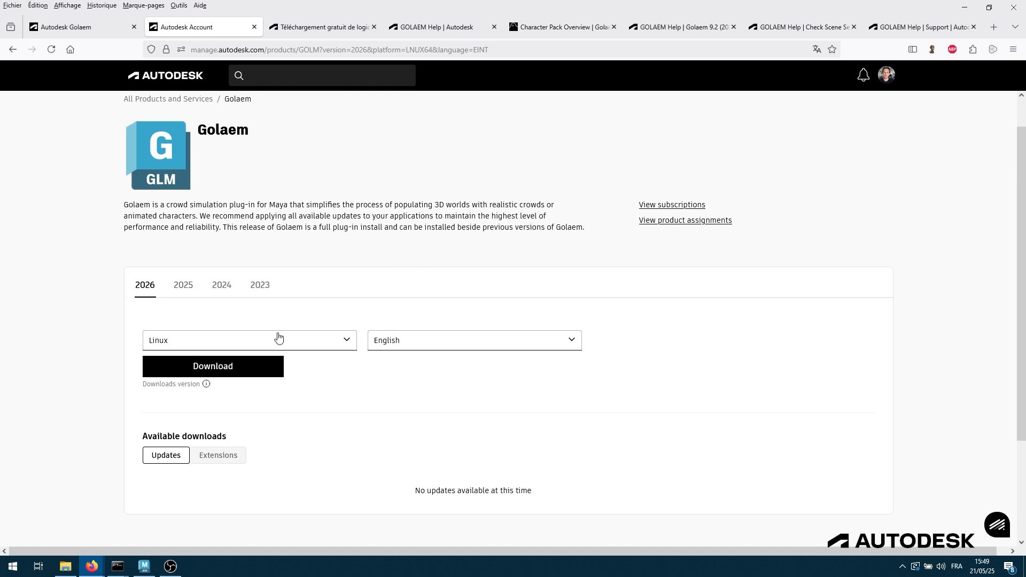
pyautogui.click(219, 291)
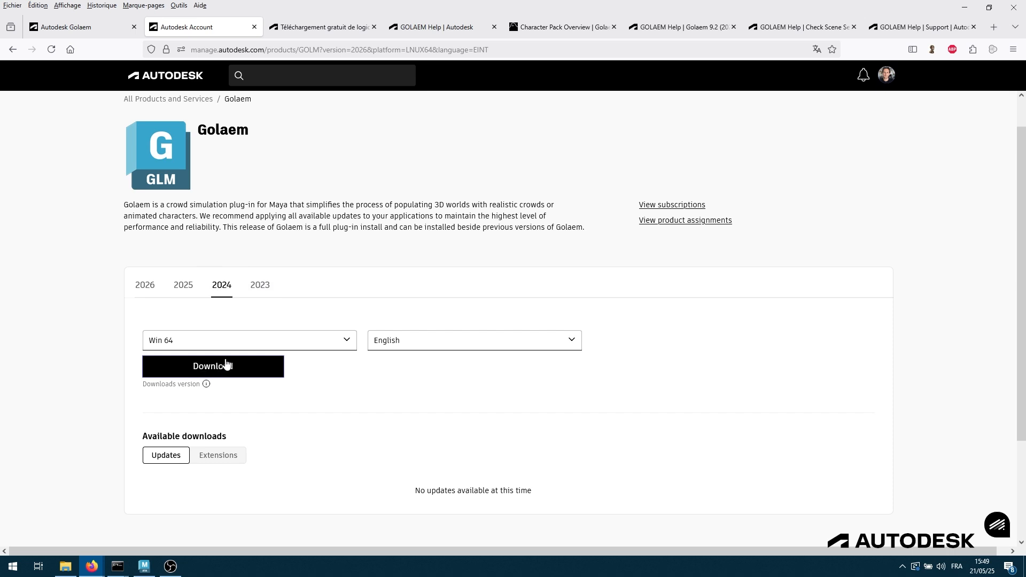
# Step: List the extensions available for Golaem 2024 and look through them
pyautogui.scroll(-3, 241, 457)
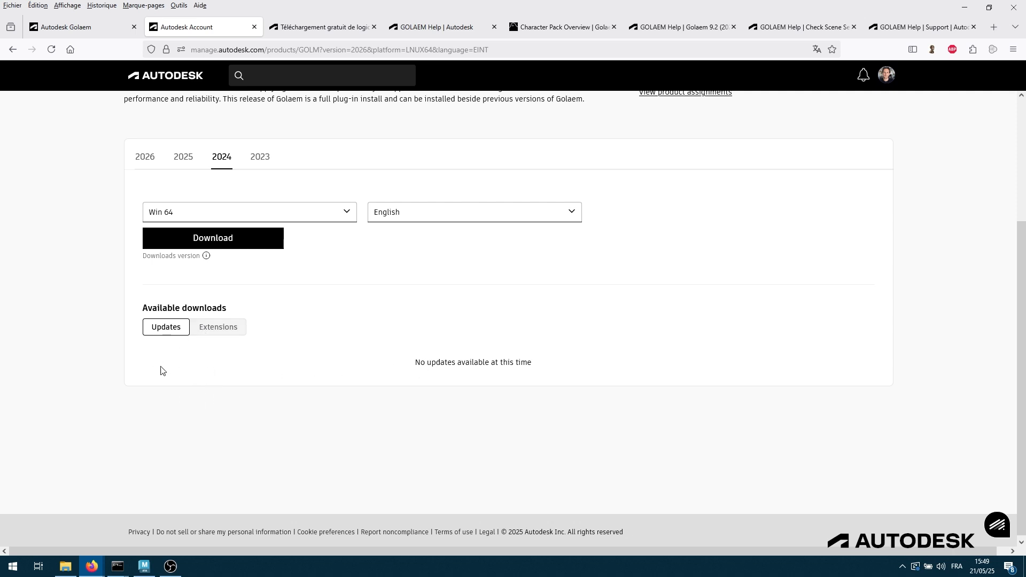
pyautogui.click(217, 327)
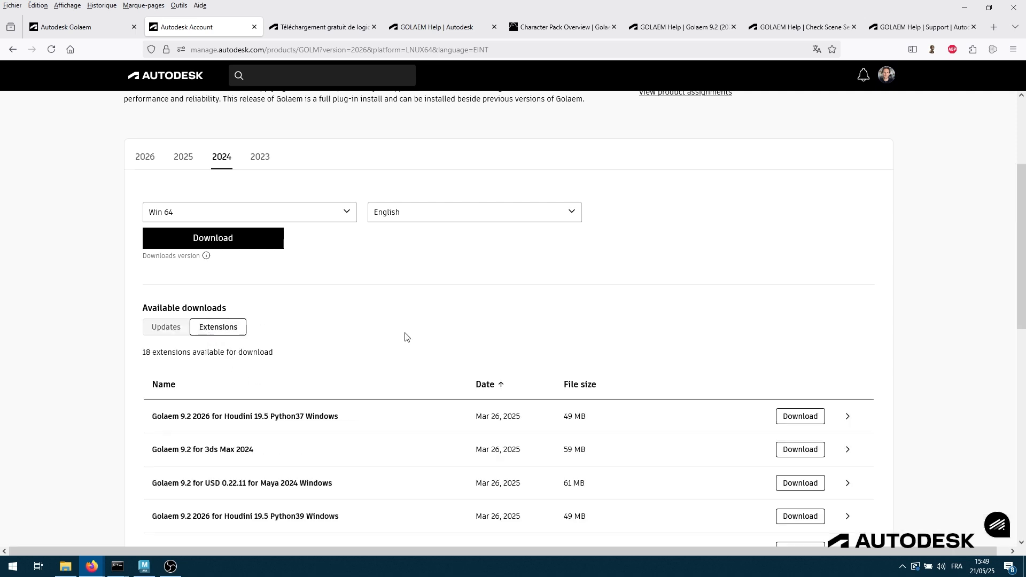
pyautogui.scroll(-3, 465, 394)
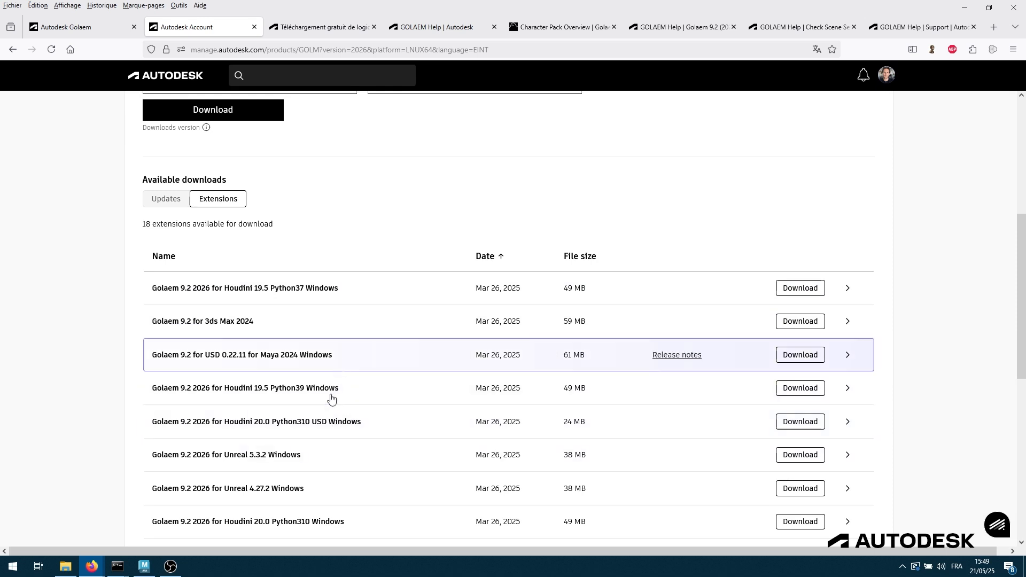
pyautogui.scroll(3, 338, 471)
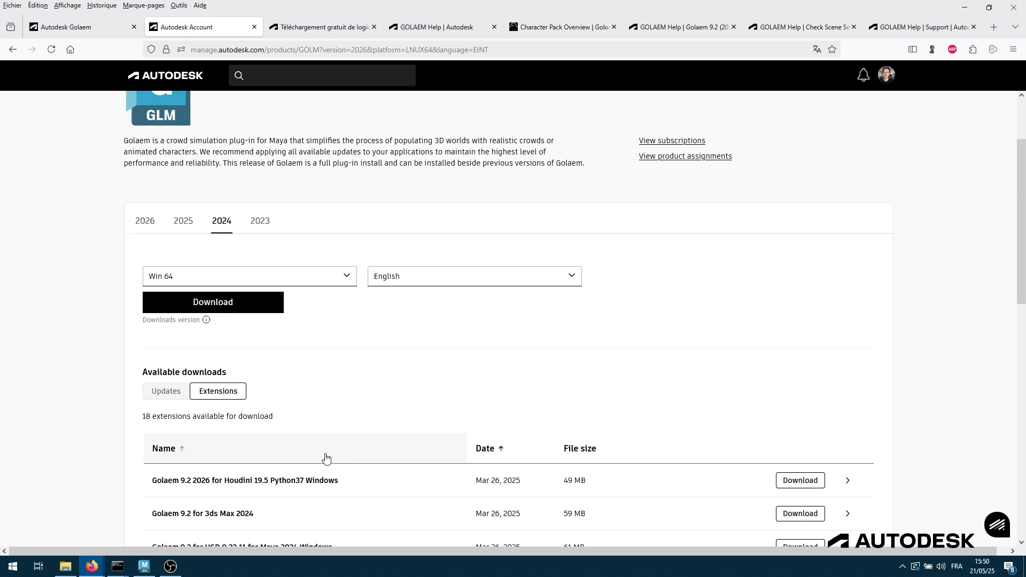
# Step: View Golaem on the free trials page, and expand the Installation and Advanced Installation topics in the Golaem help
pyautogui.click(315, 29)
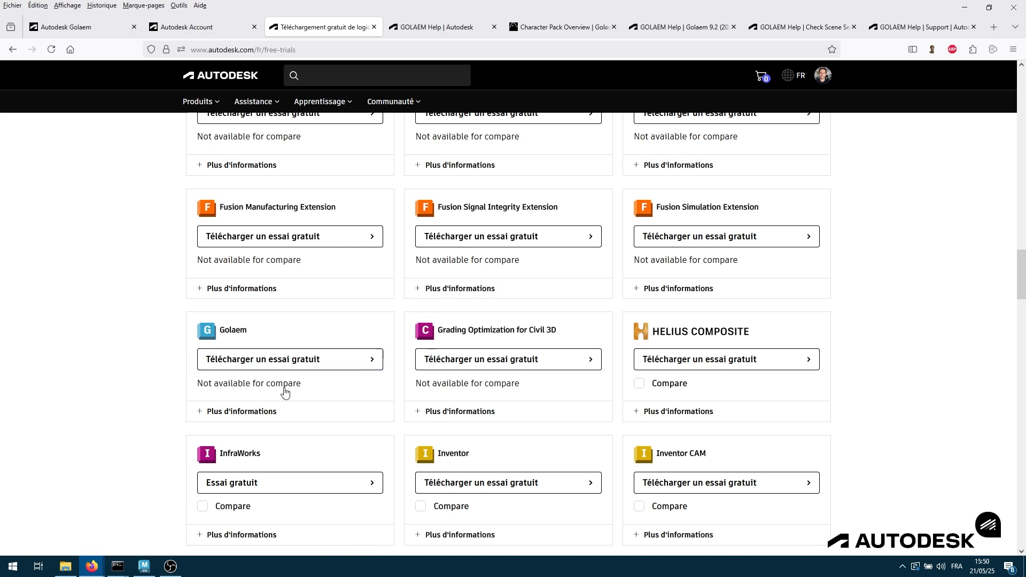
pyautogui.click(427, 27)
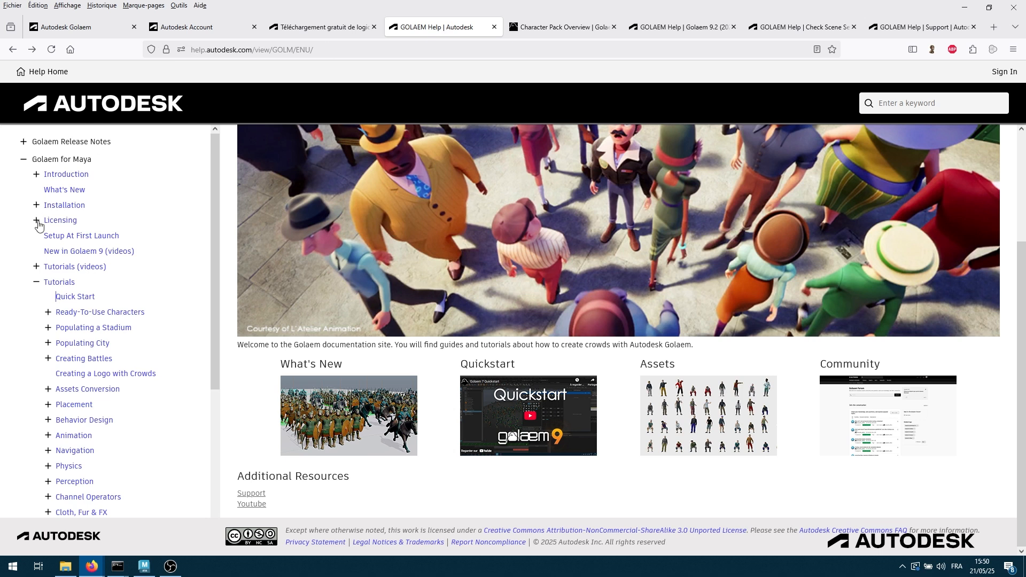
pyautogui.click(37, 205)
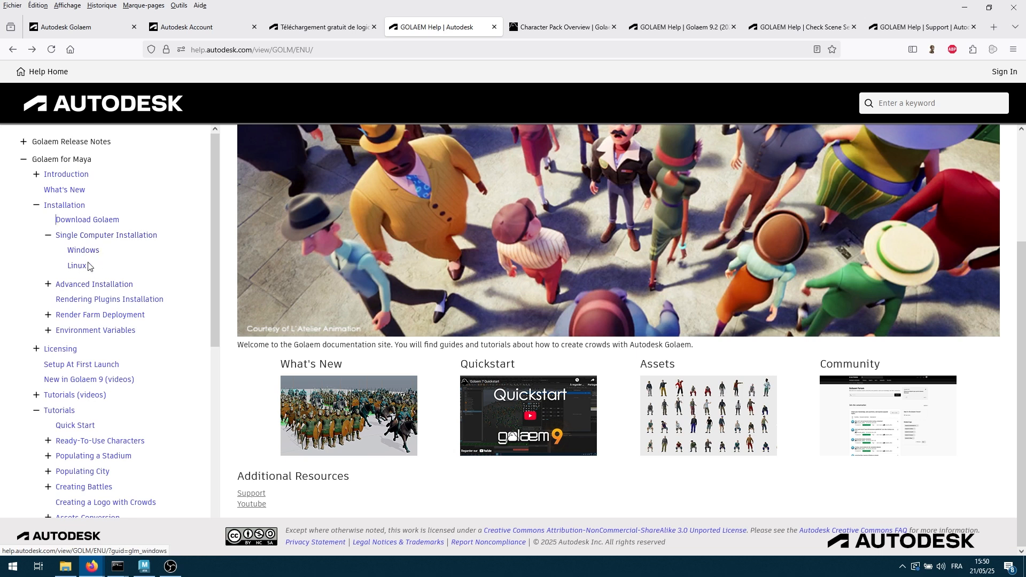
pyautogui.click(48, 285)
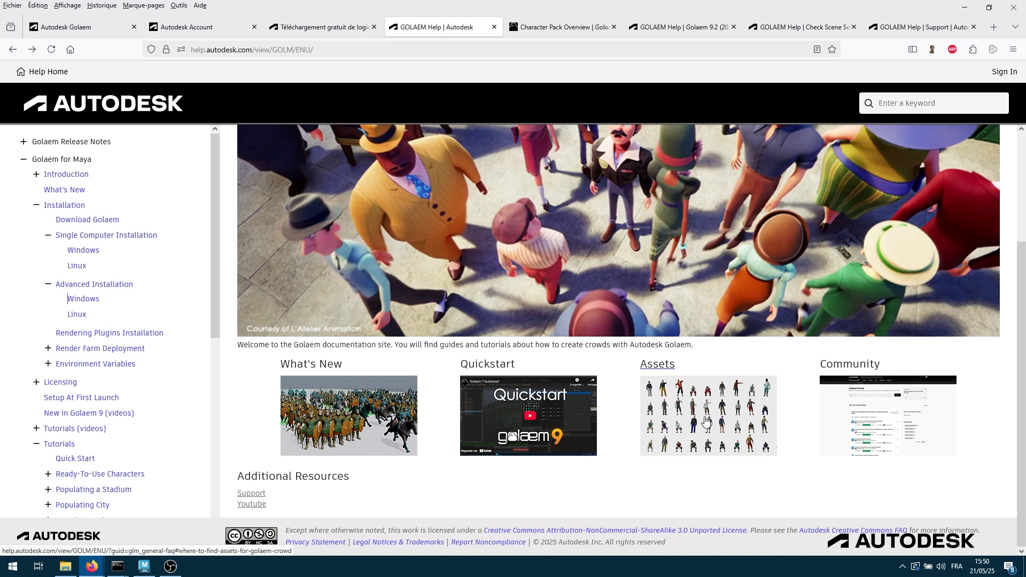
# Step: Review the Character Pack Overview page, examining its character previews and the ready-to-render sample scenes
pyautogui.click(549, 31)
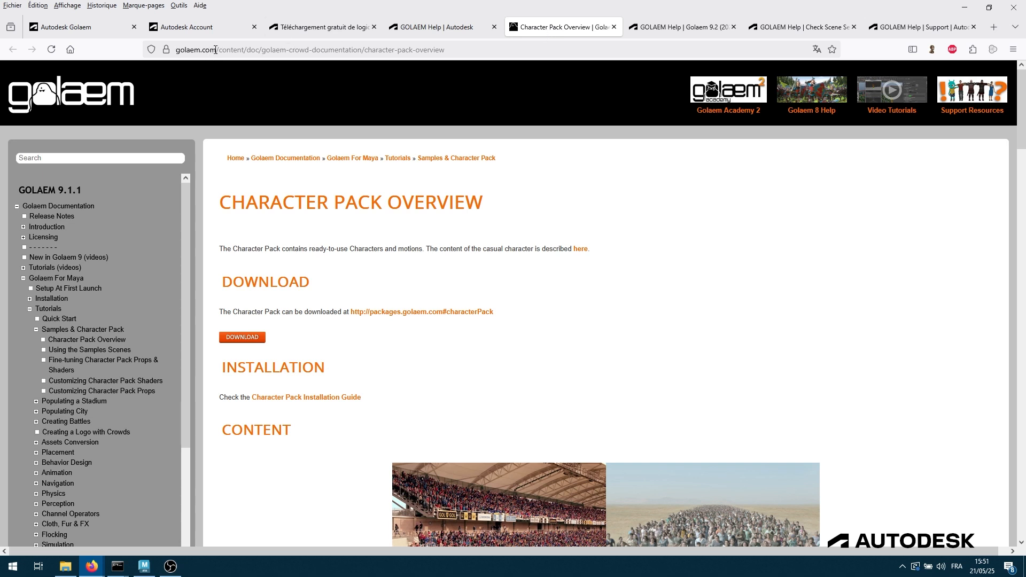
pyautogui.click(437, 28)
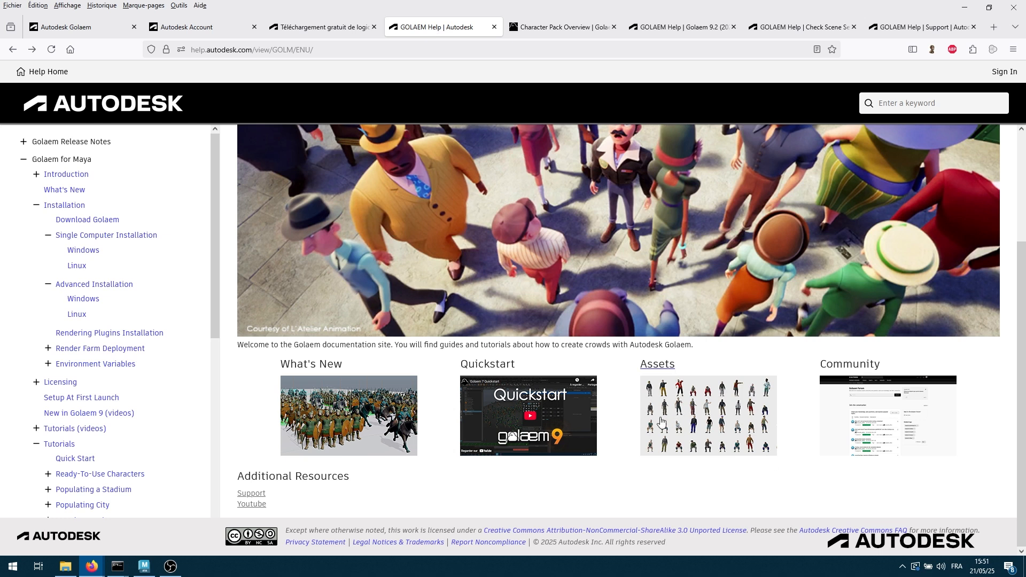
pyautogui.click(569, 28)
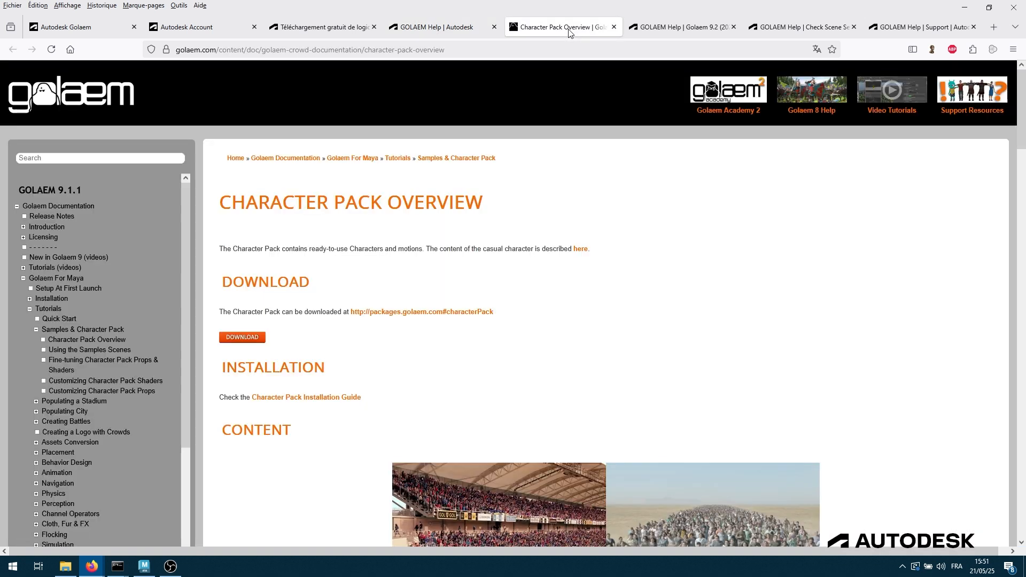
pyautogui.scroll(-5, 623, 267)
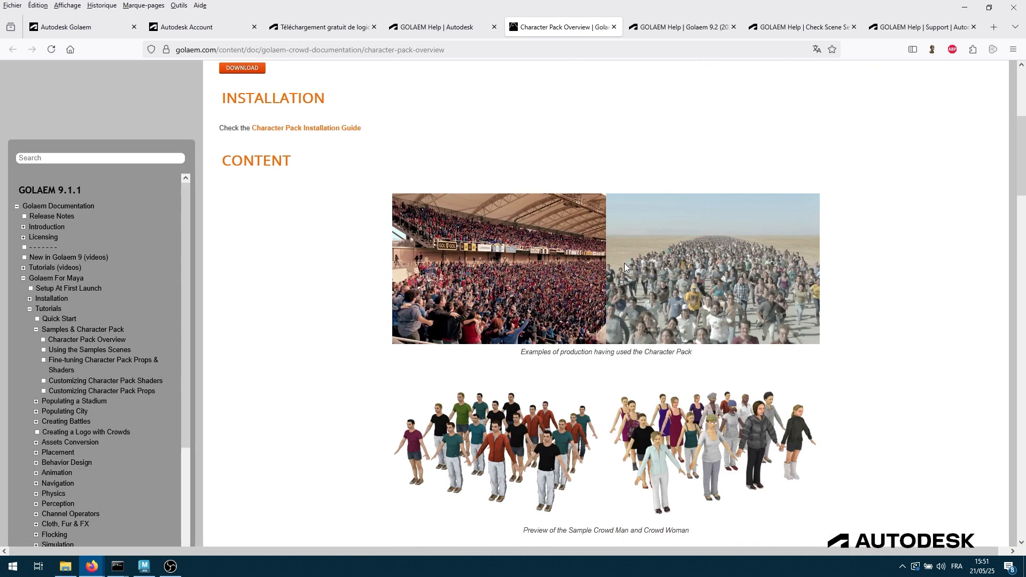
pyautogui.scroll(-3, 623, 272)
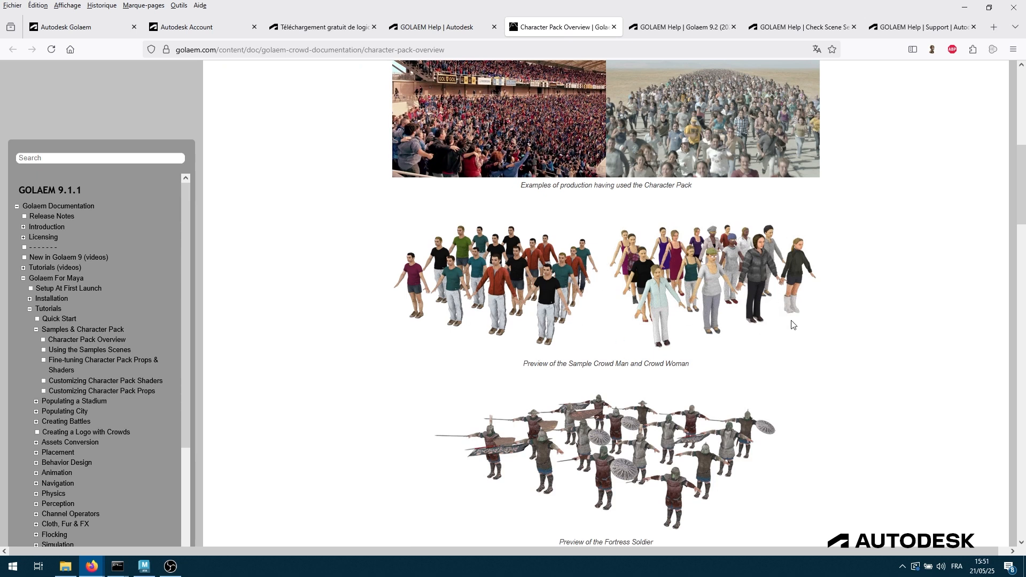
pyautogui.scroll(-3, 748, 299)
pyautogui.scroll(-6, 734, 382)
pyautogui.scroll(-4, 734, 383)
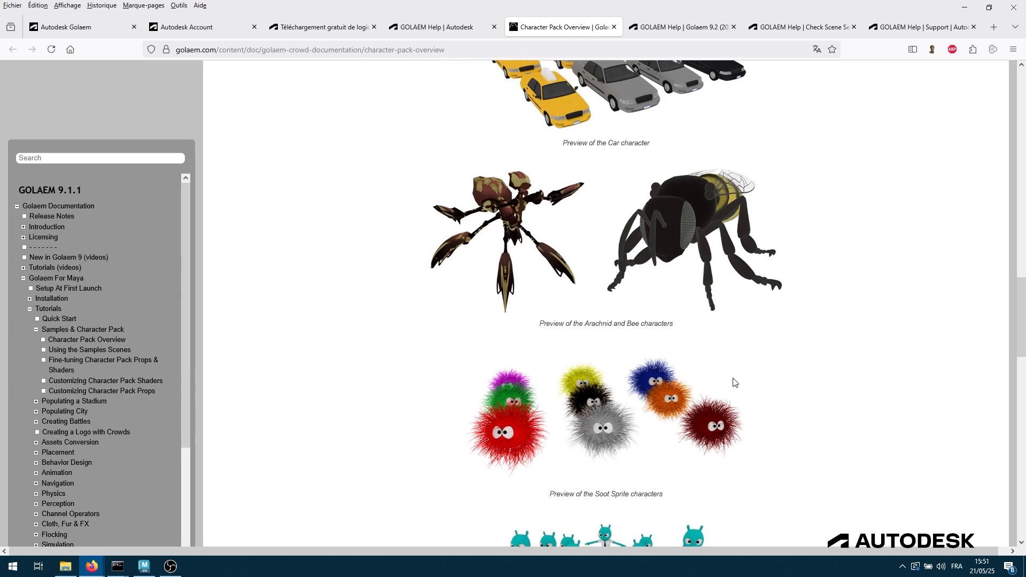
pyautogui.scroll(-3, 702, 356)
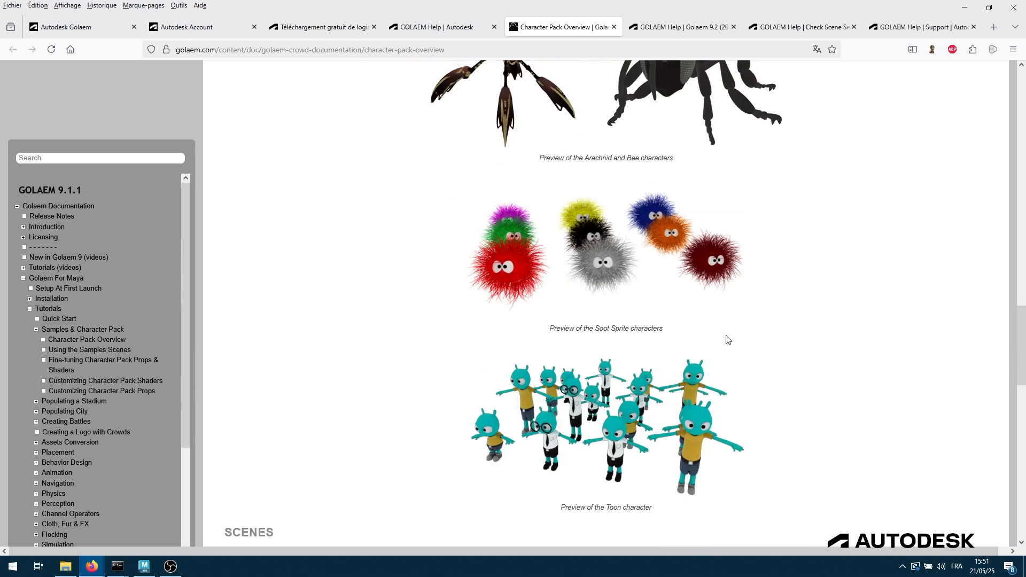
pyautogui.scroll(-4, 732, 347)
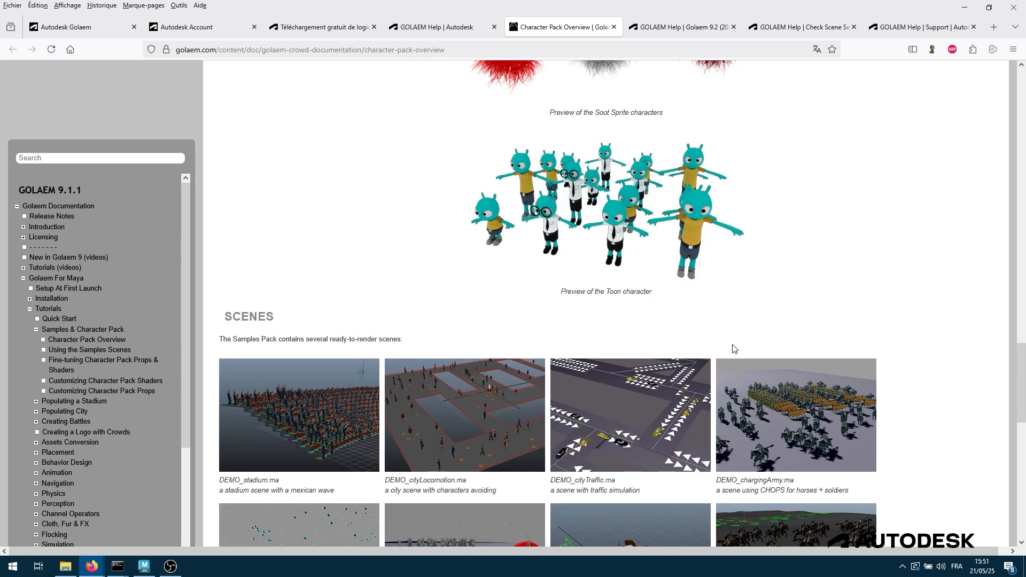
pyautogui.scroll(-3, 738, 344)
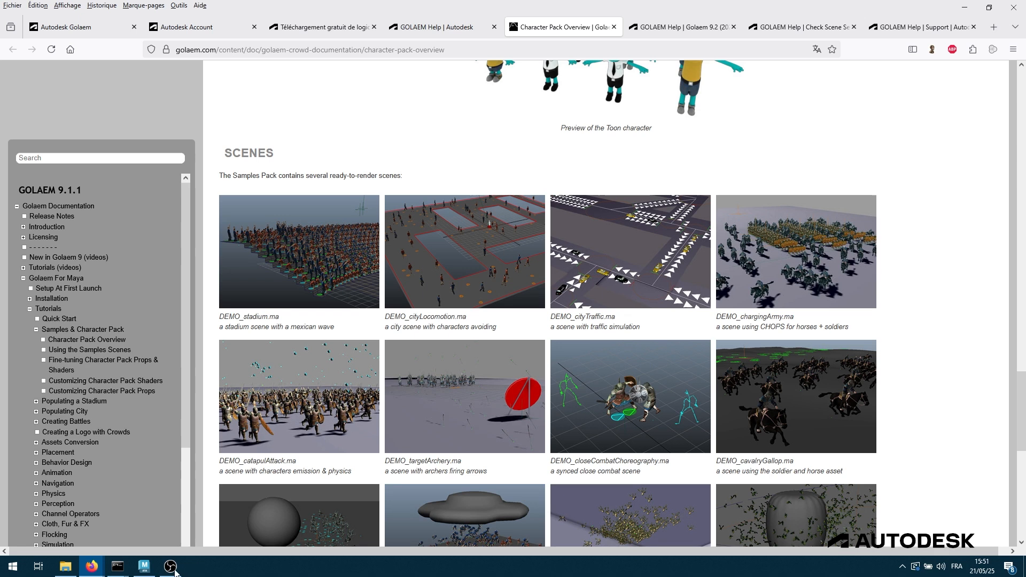
# Step: Switch to Maya, open the Plug-in Manager, and move its window over the viewport
pyautogui.moveTo(144, 570)
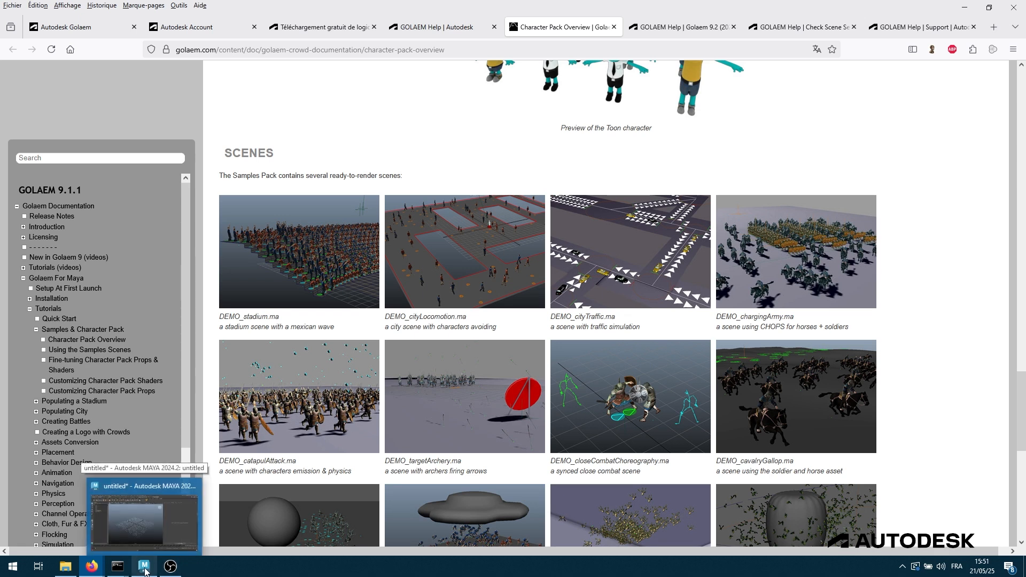
pyautogui.click(145, 569)
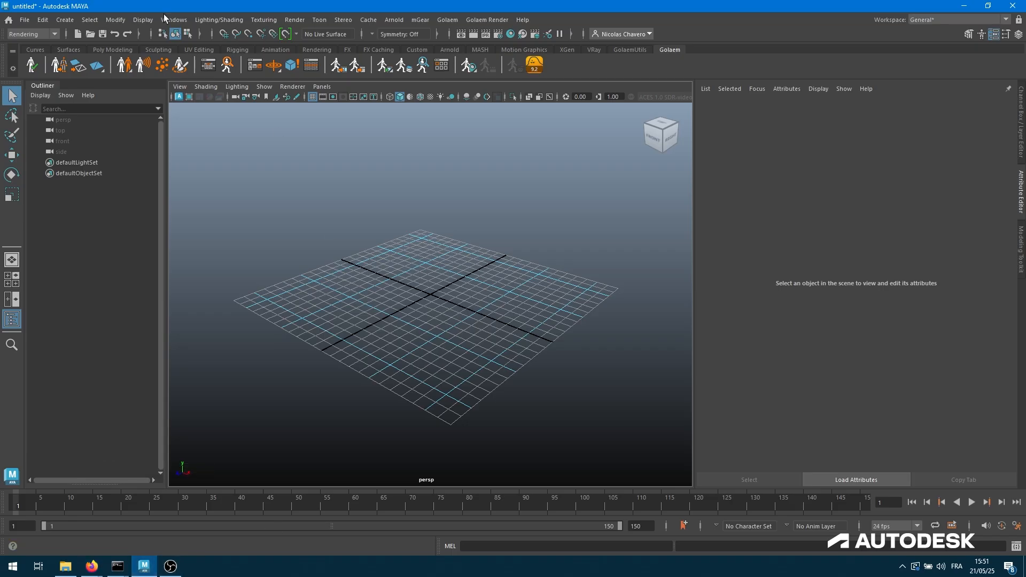
pyautogui.click(173, 20)
pyautogui.moveTo(230, 138)
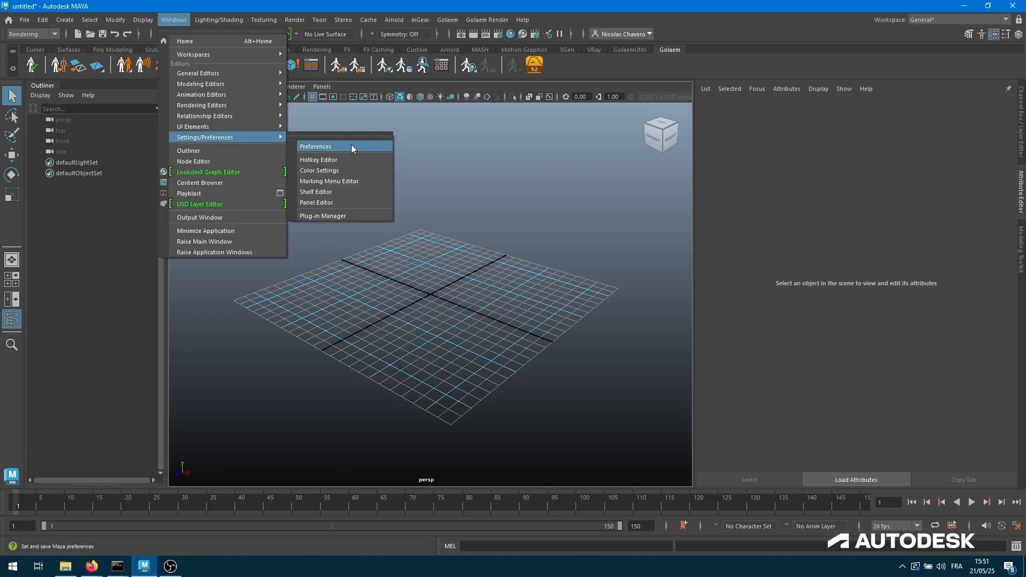
pyautogui.click(340, 216)
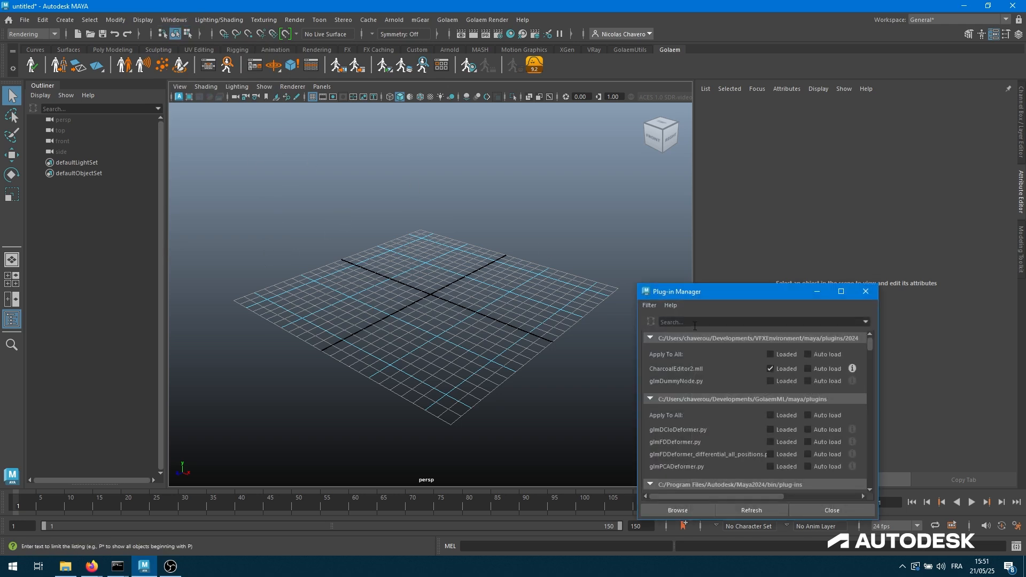
pyautogui.moveTo(699, 297); pyautogui.dragTo(363, 154)
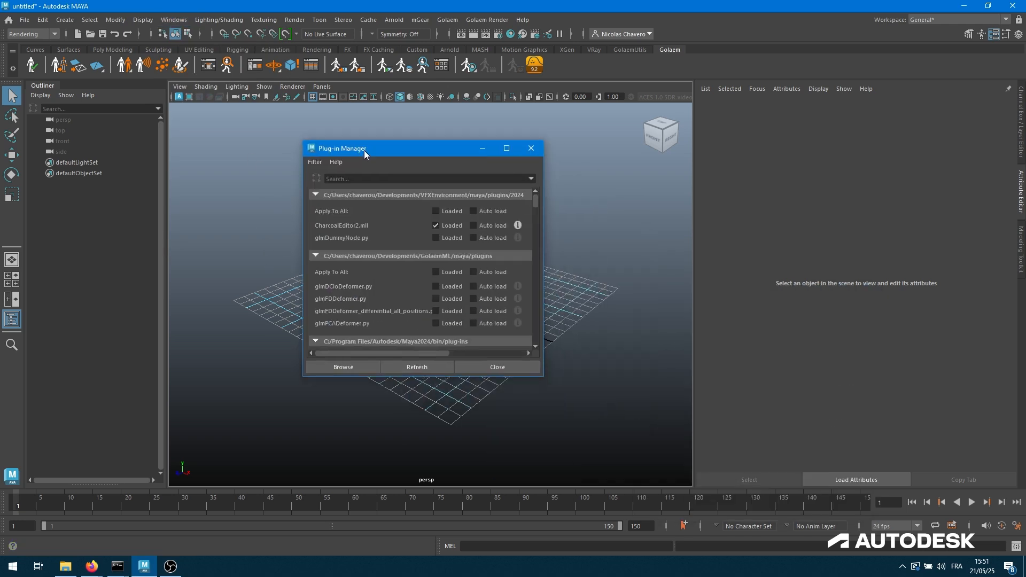
# Step: Filter the Plug-in Manager by "glm", view the plug-in information for glmCrowd.mll, and close both windows
pyautogui.click(357, 180)
pyautogui.write('glm')
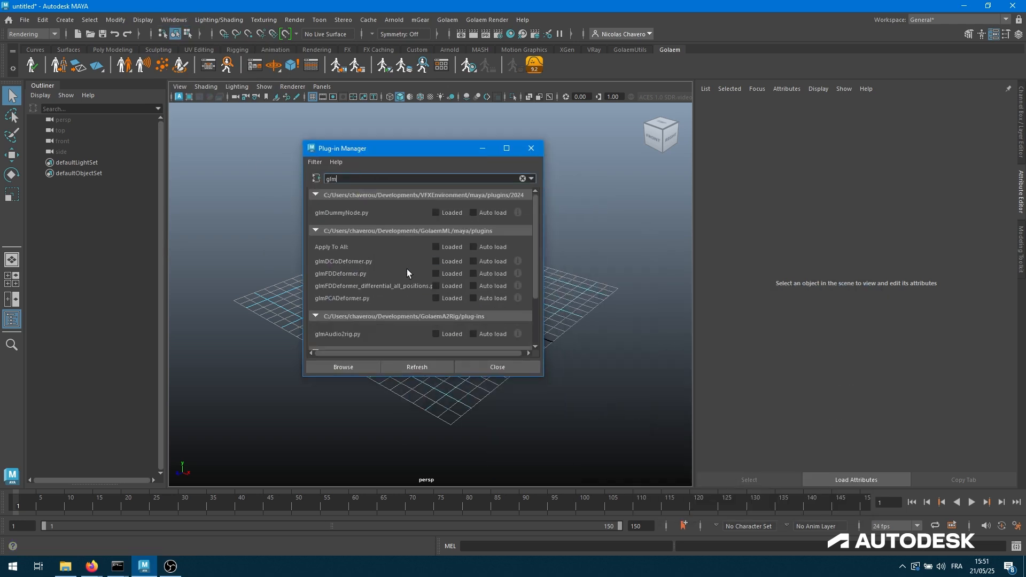
pyautogui.scroll(-2, 389, 268)
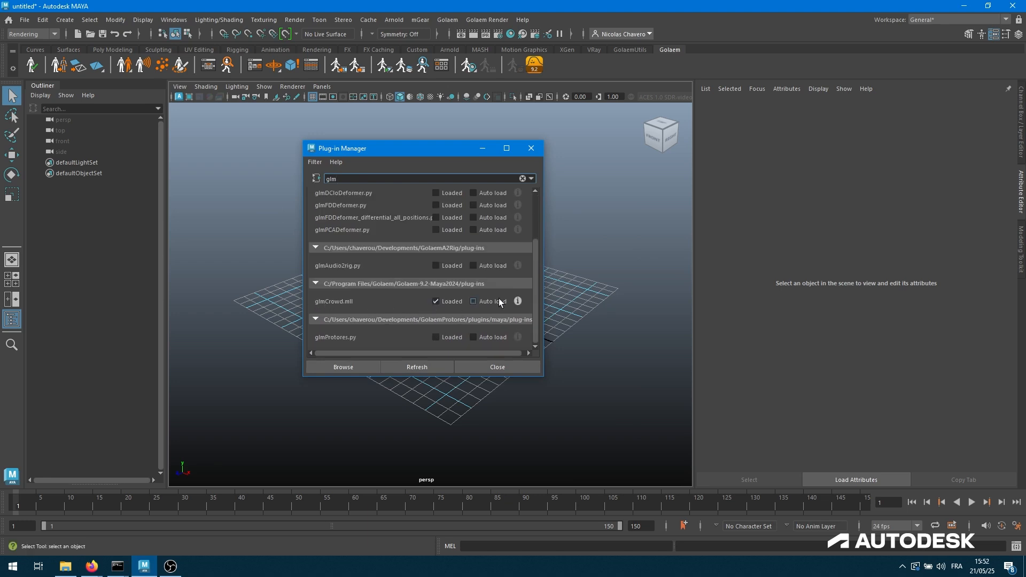
pyautogui.click(517, 301)
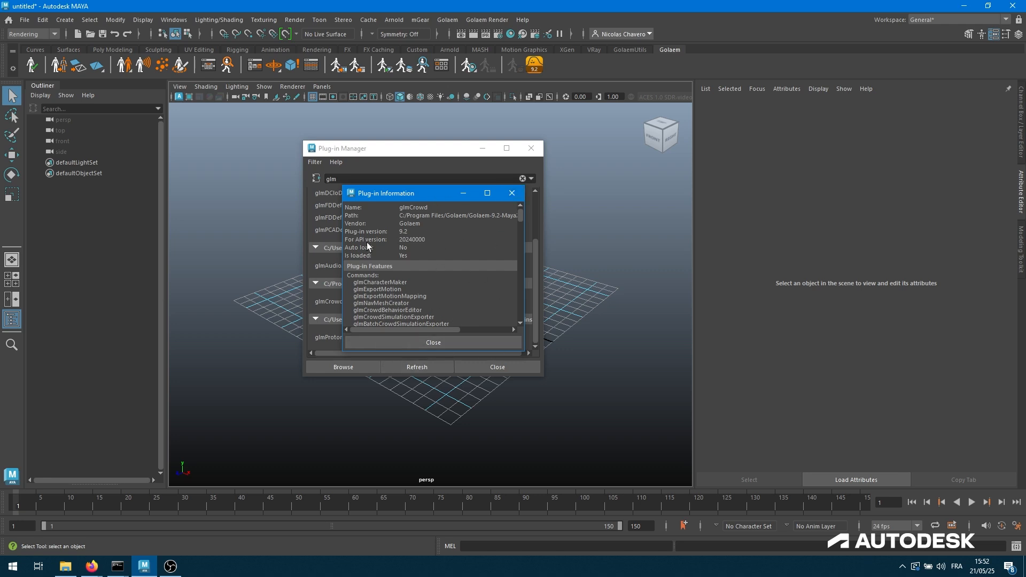
pyautogui.click(425, 345)
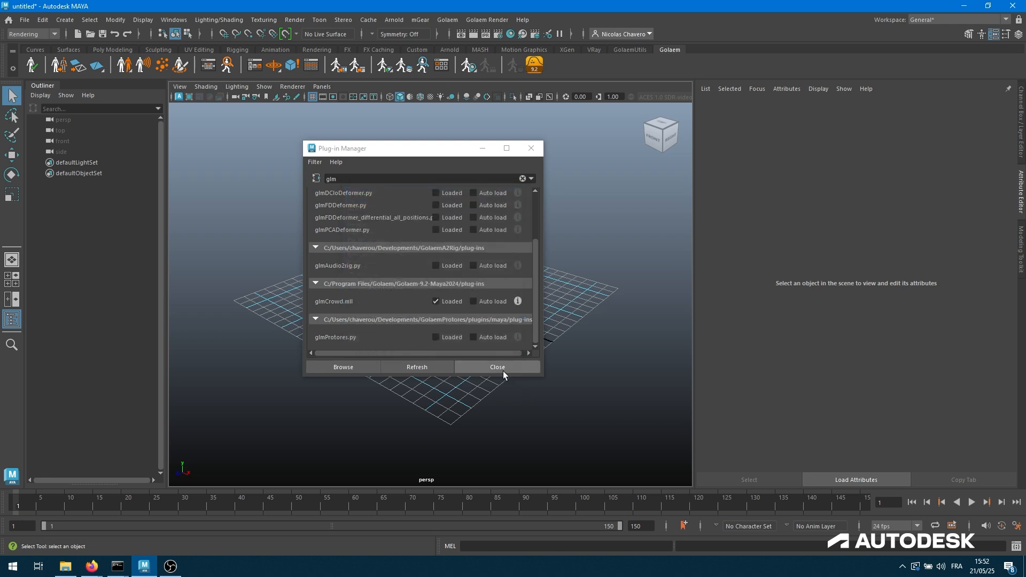
pyautogui.click(499, 368)
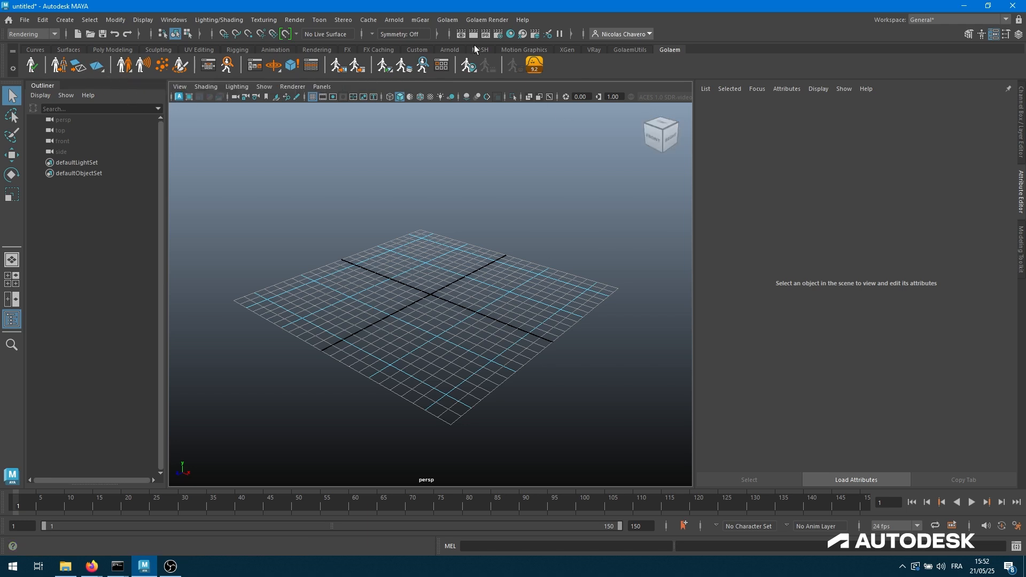
pyautogui.click(448, 21)
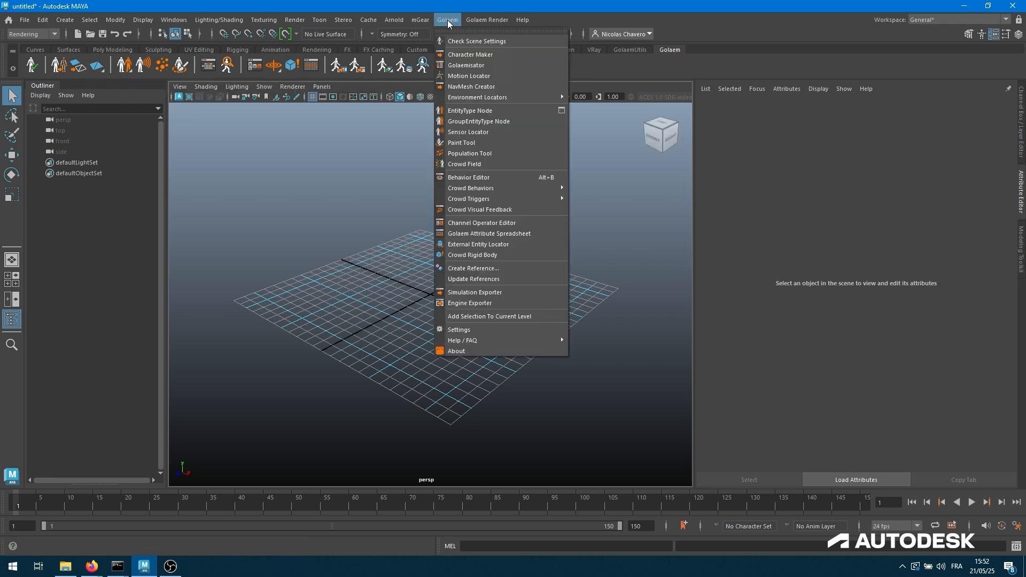
pyautogui.moveTo(490, 21)
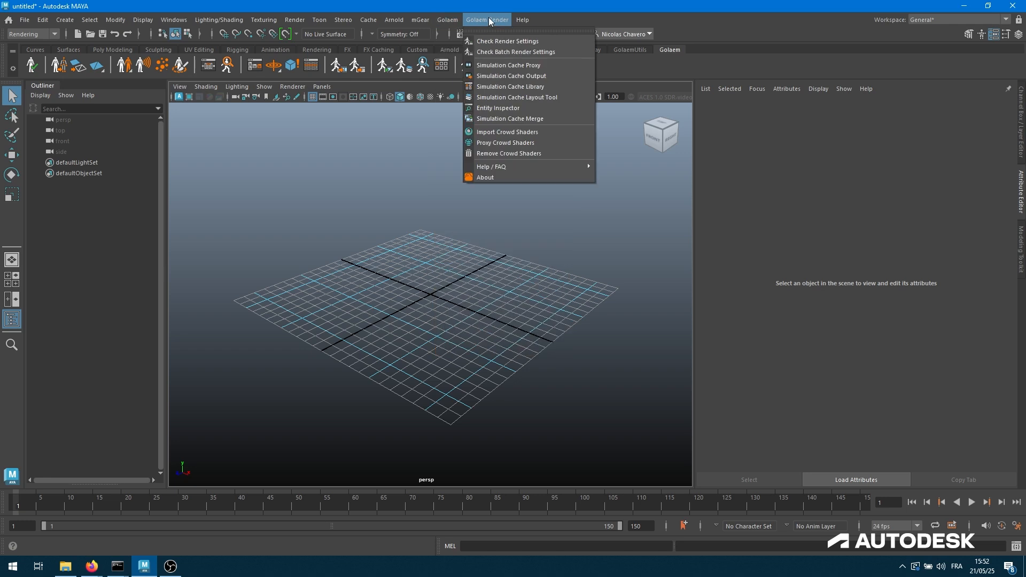
pyautogui.moveTo(447, 22)
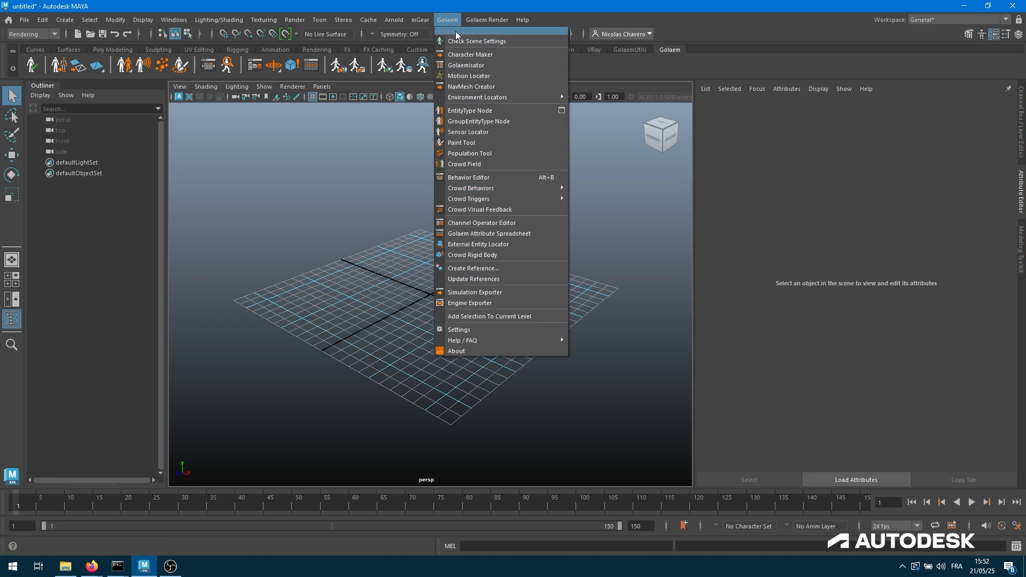
pyautogui.moveTo(483, 340)
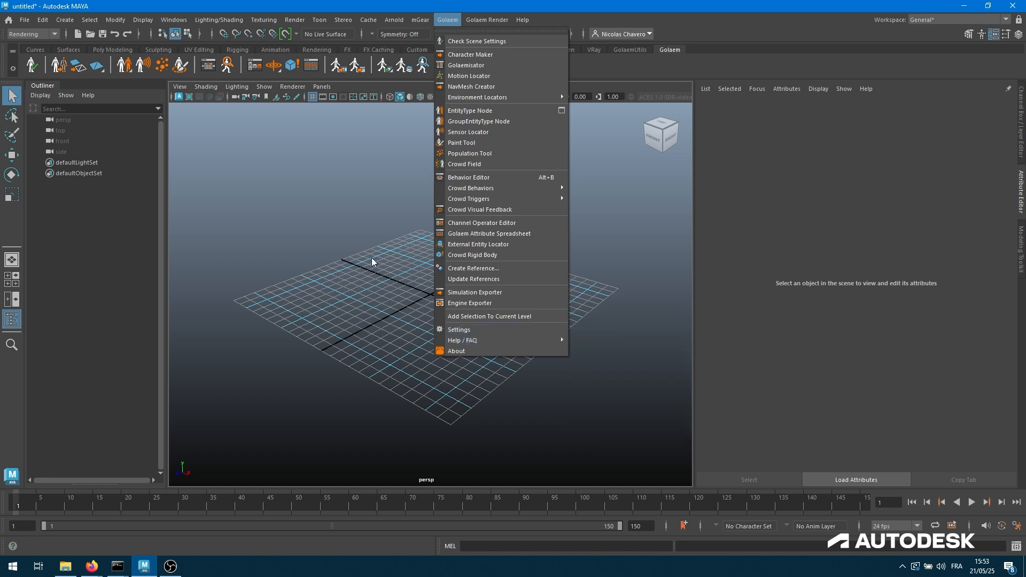
pyautogui.click(336, 189)
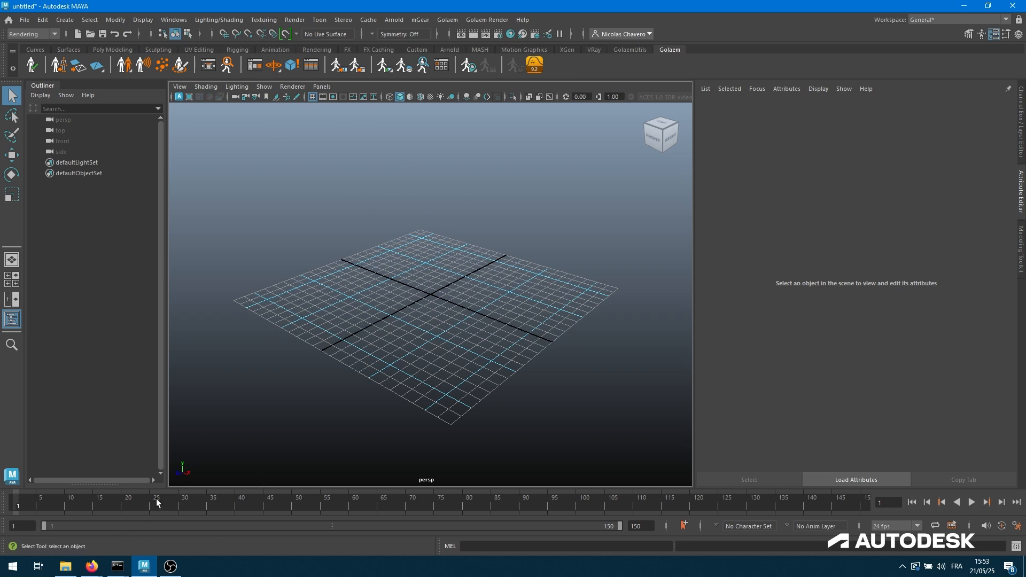
# Step: Switch to Firefox and read through the improvements and bug fixes in the Golaem 9.2 release notes
pyautogui.moveTo(92, 566)
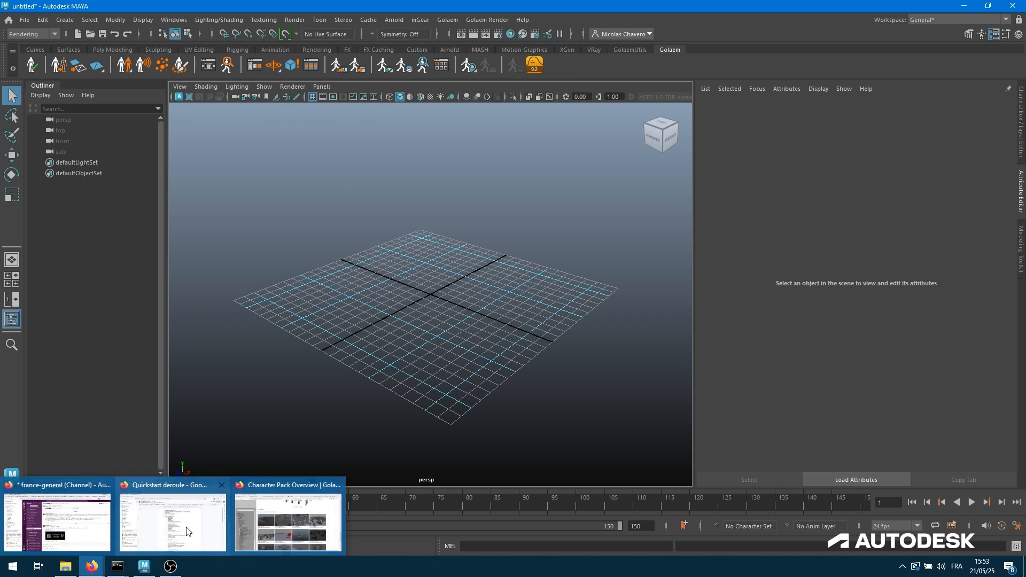
pyautogui.click(260, 531)
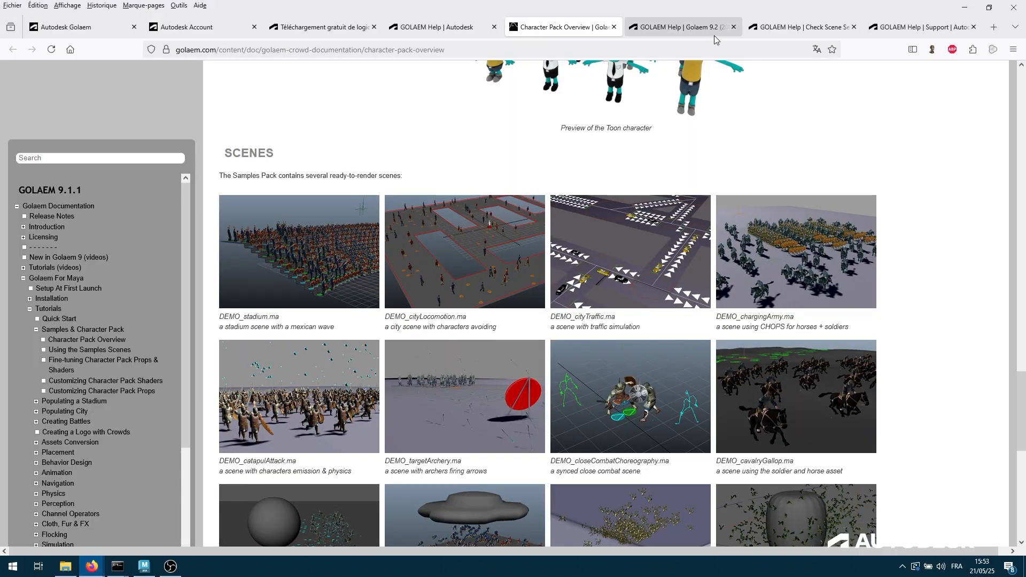
pyautogui.click(679, 27)
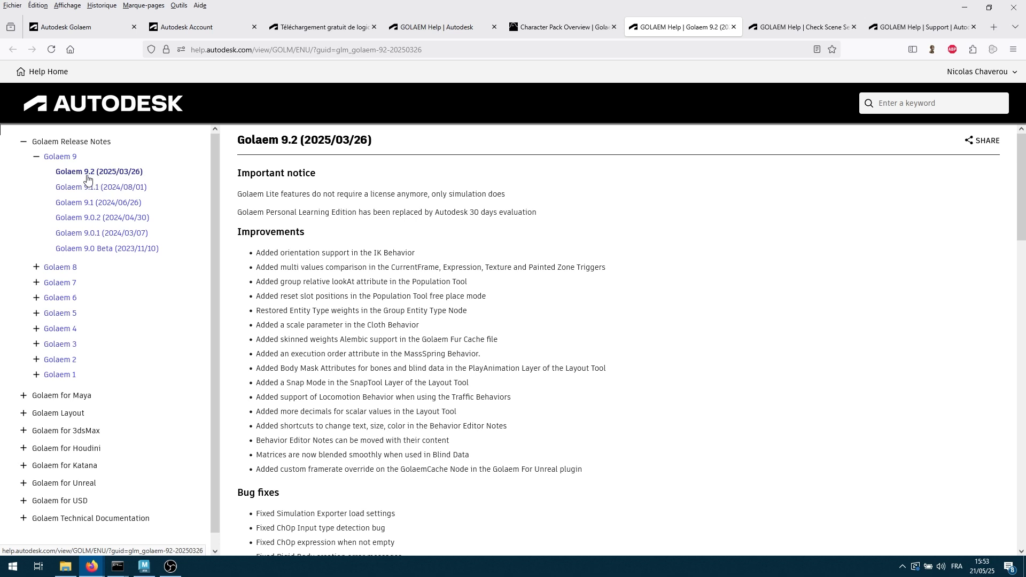
pyautogui.scroll(-3, 431, 296)
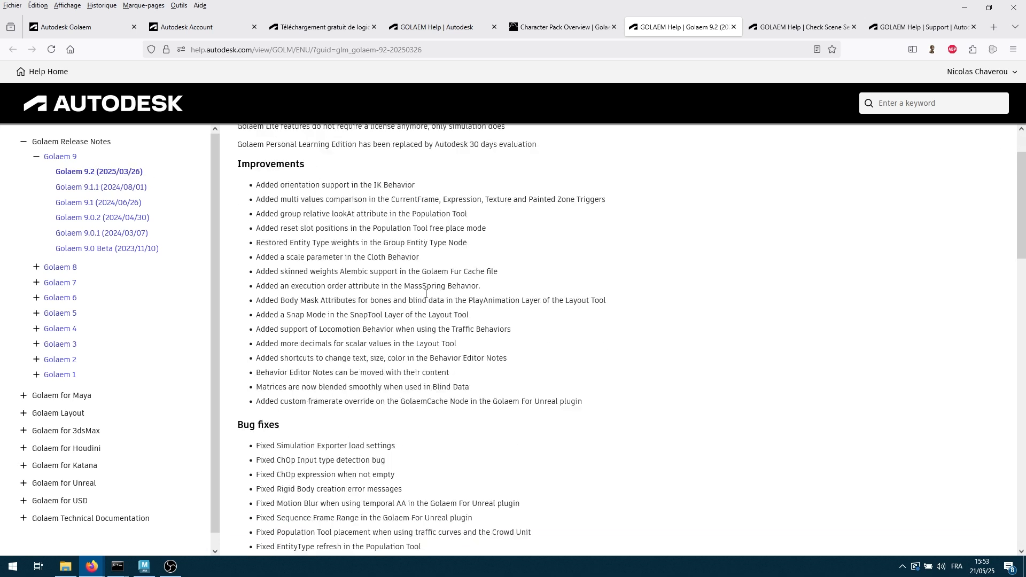
pyautogui.scroll(-3, 430, 296)
pyautogui.scroll(5, 320, 213)
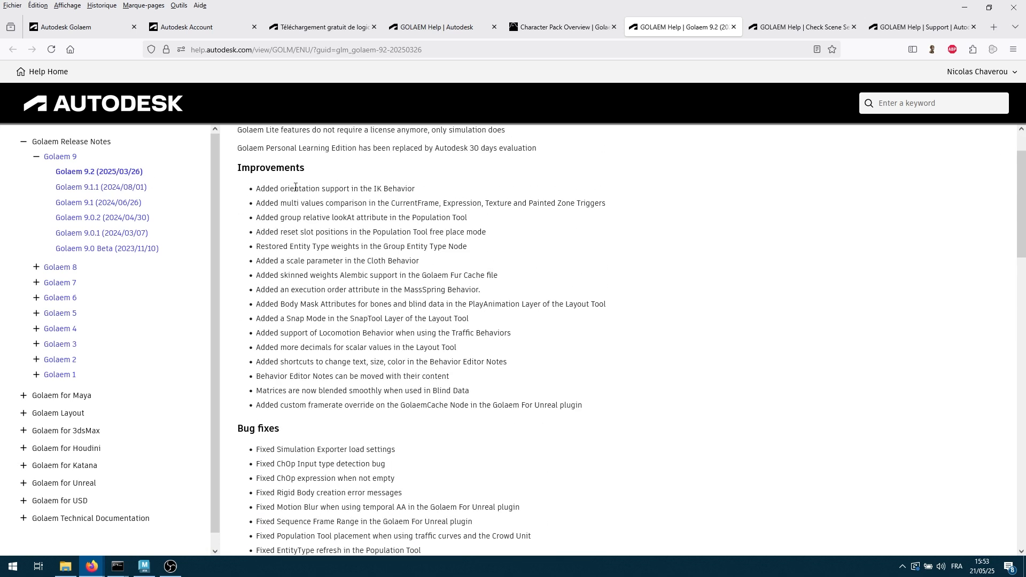
pyautogui.scroll(-3, 348, 293)
pyautogui.scroll(-3, 360, 345)
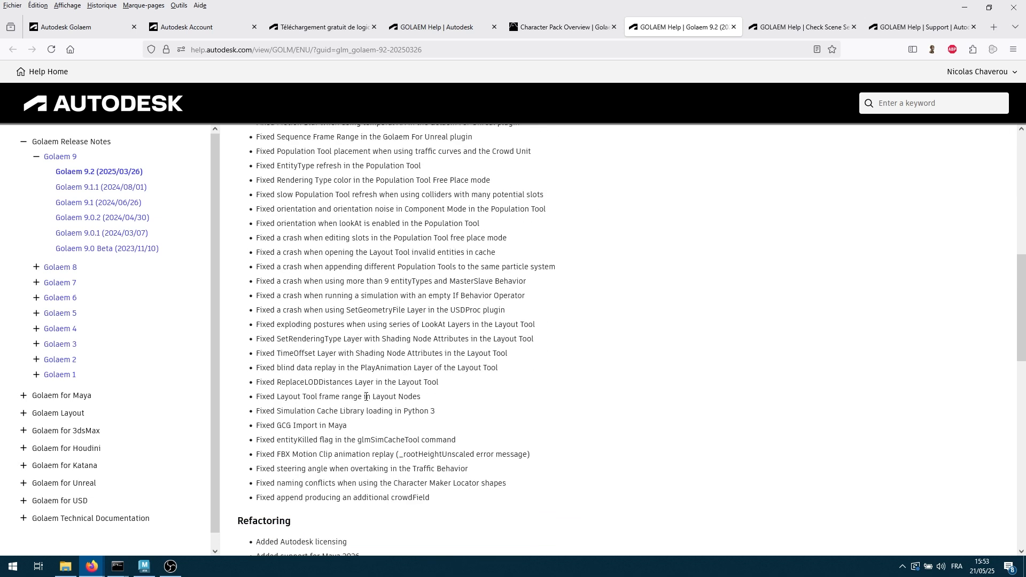
pyautogui.scroll(4, 448, 351)
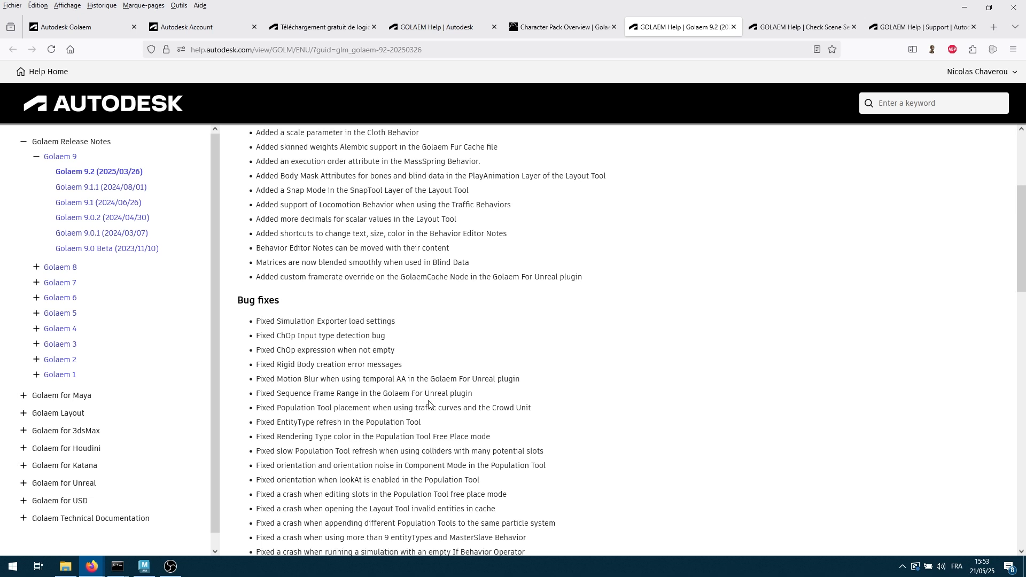
pyautogui.scroll(3, 382, 285)
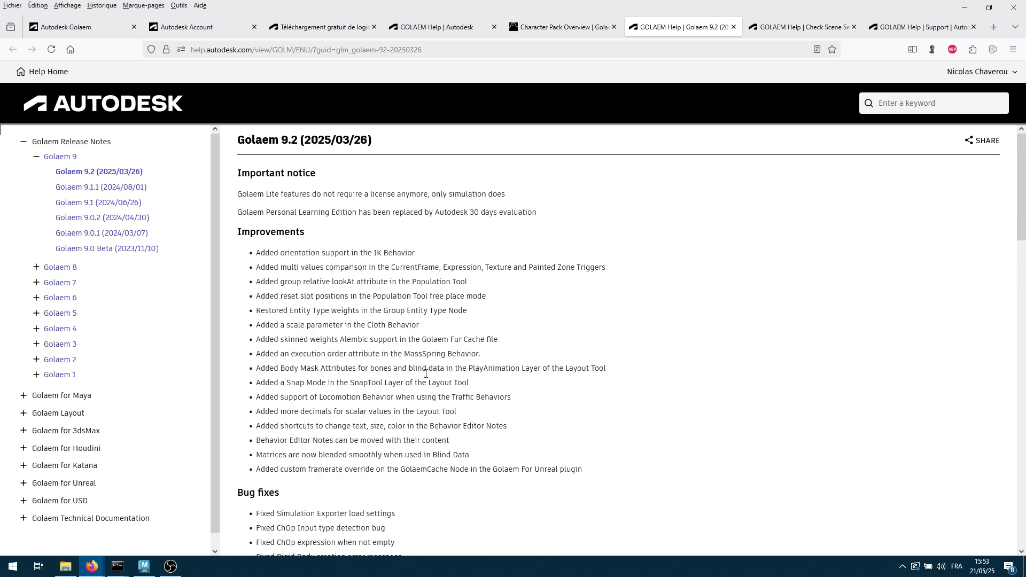
# Step: Switch to Maya, run Golaem's scene settings check, snooze the meeting reminder, and dismiss the report after reviewing it
pyautogui.click(143, 566)
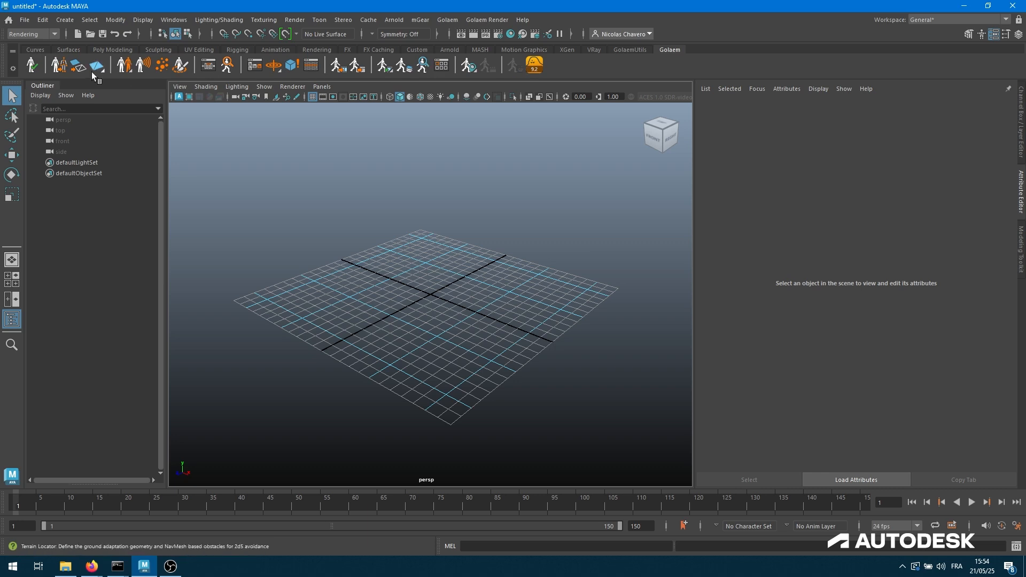
pyautogui.click(446, 21)
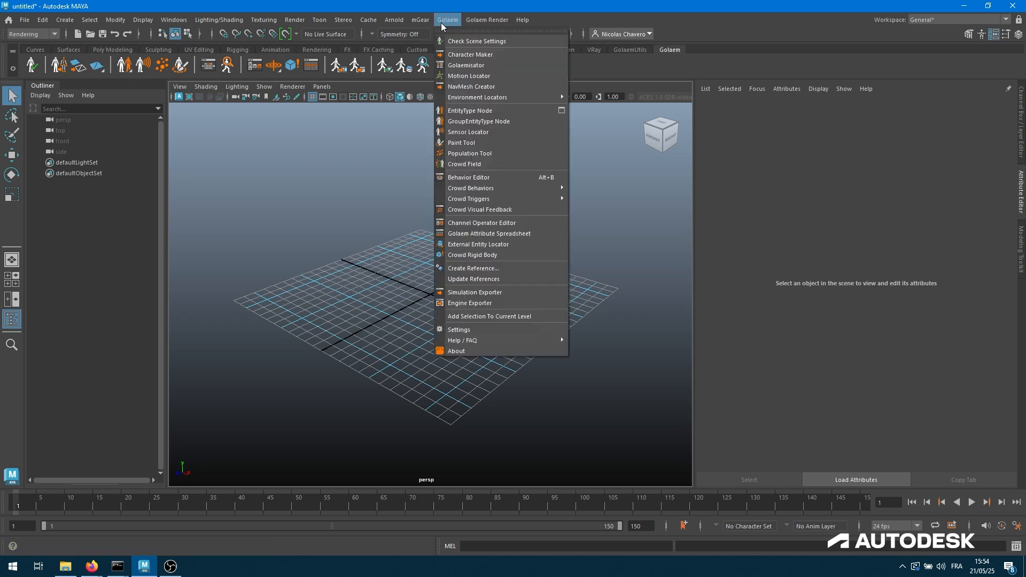
pyautogui.click(440, 23)
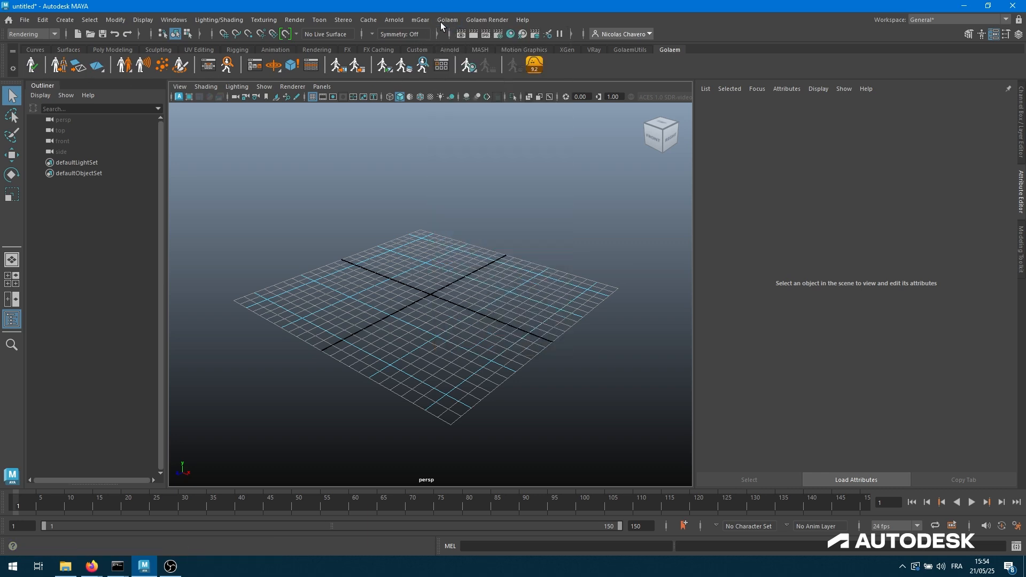
pyautogui.click(32, 66)
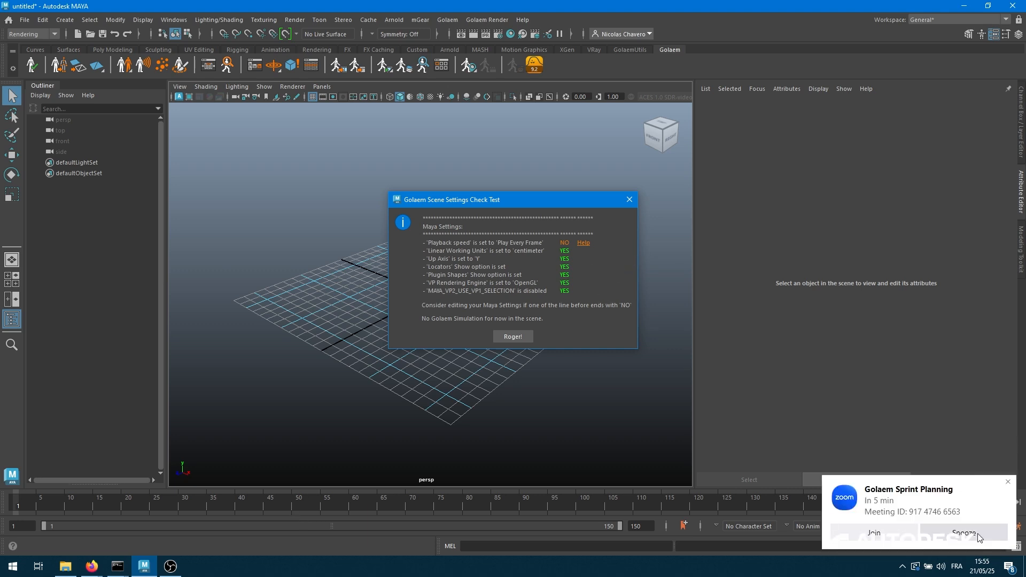
pyautogui.click(959, 531)
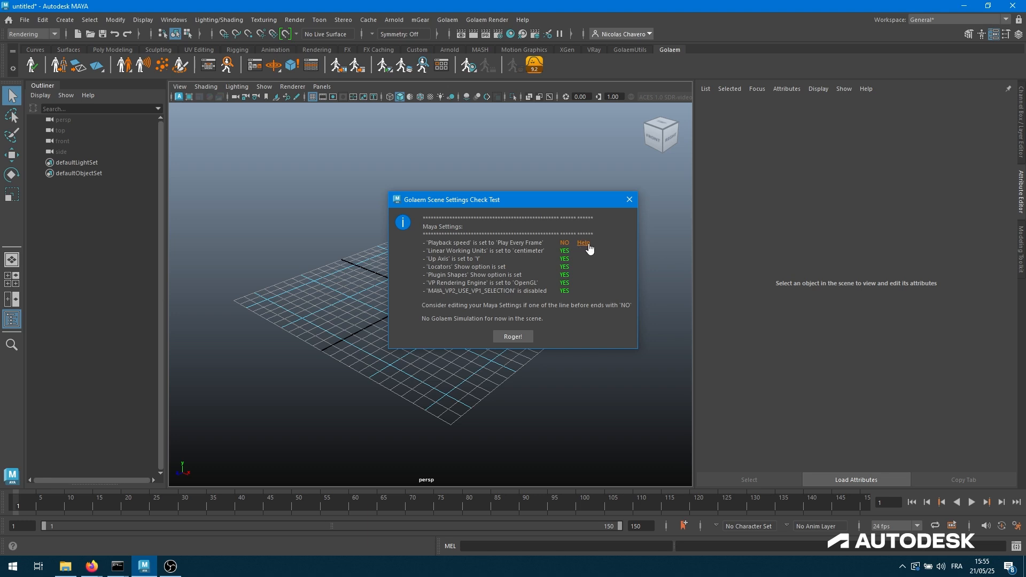
pyautogui.click(513, 337)
# Step: Set the playback speed to Play Every Frame, Max Real-time, and rerun the Golaem scene settings check
pyautogui.rightClick(461, 508)
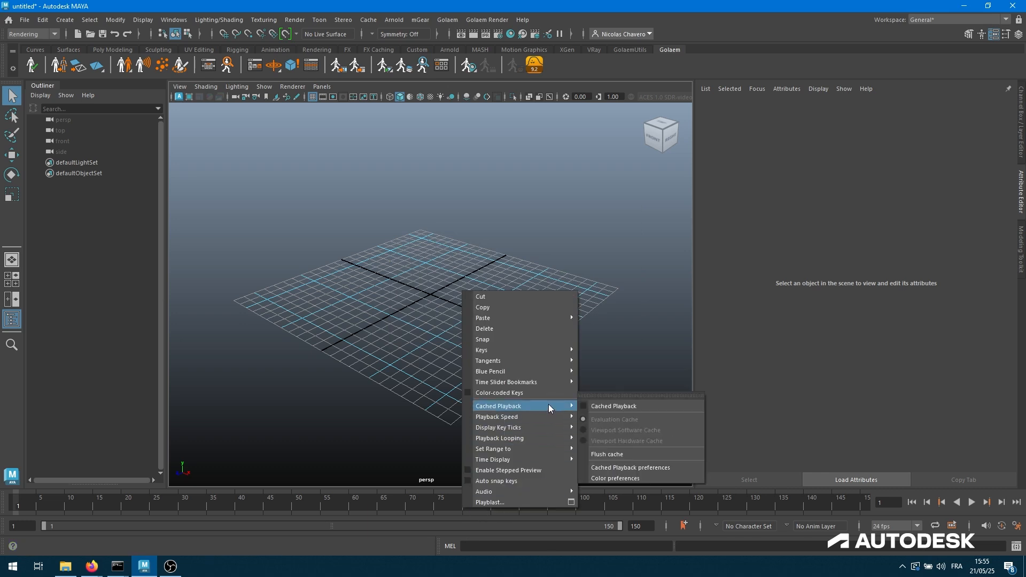
pyautogui.moveTo(546, 416)
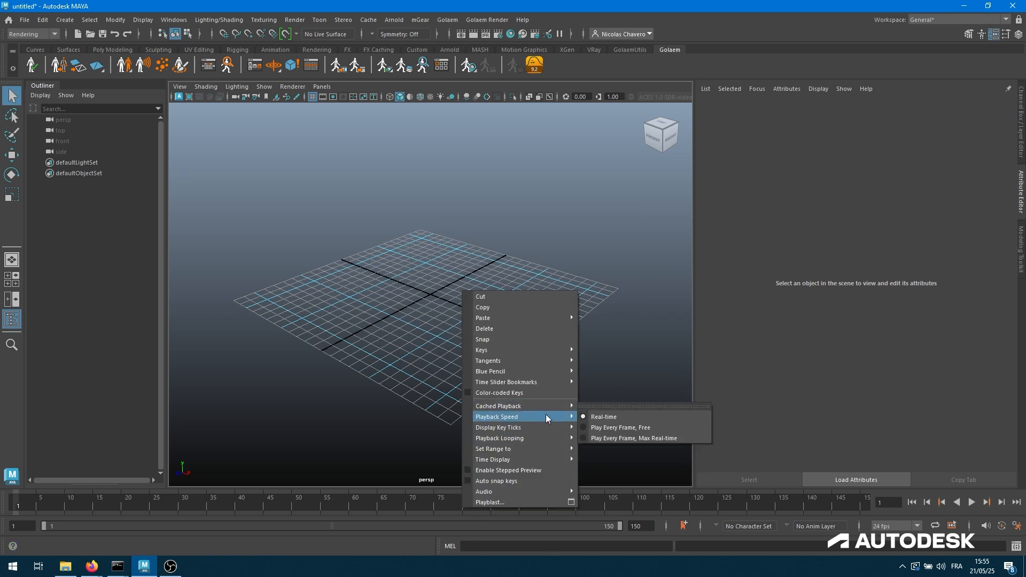
pyautogui.click(608, 437)
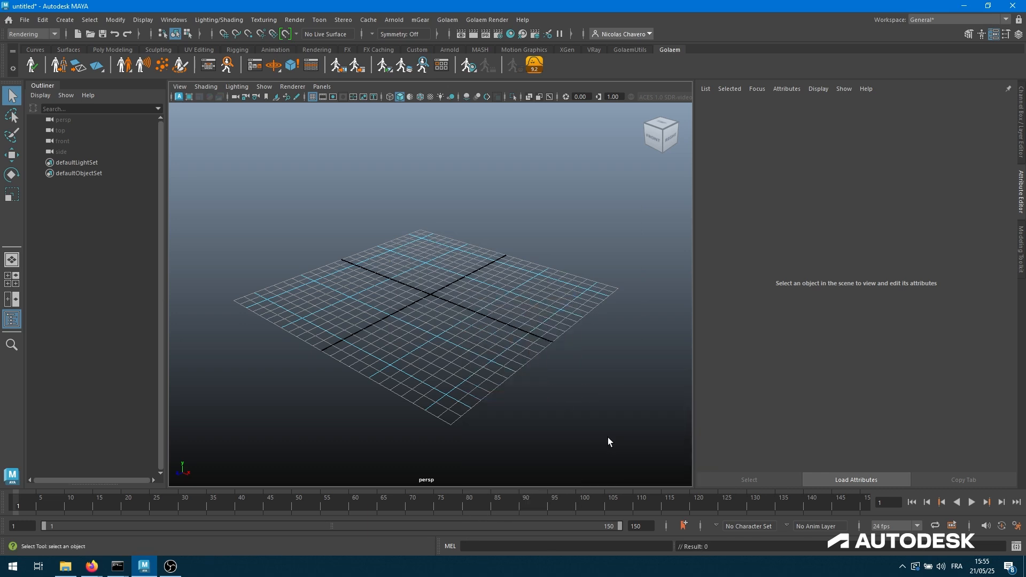
pyautogui.click(30, 67)
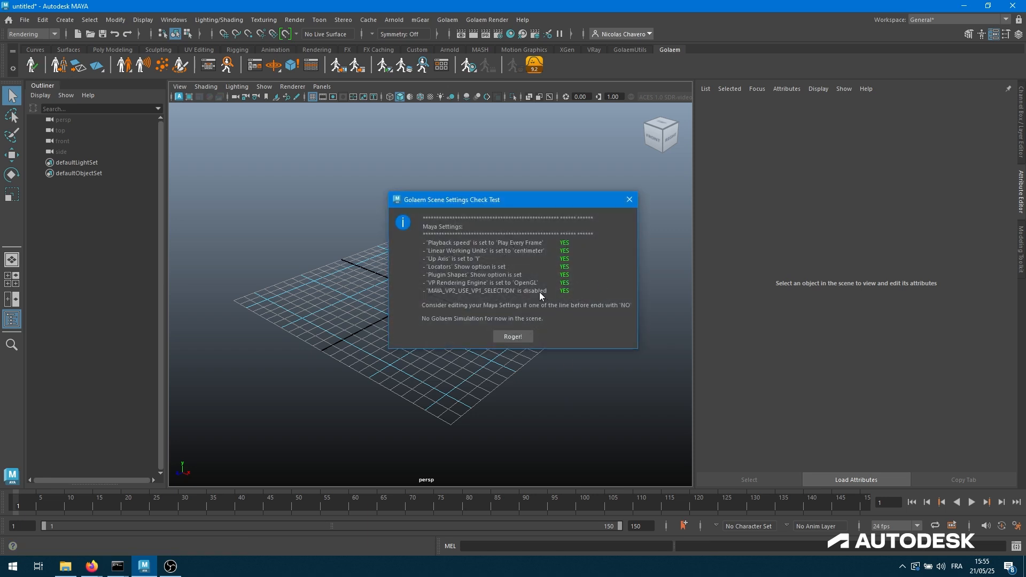
pyautogui.click(512, 337)
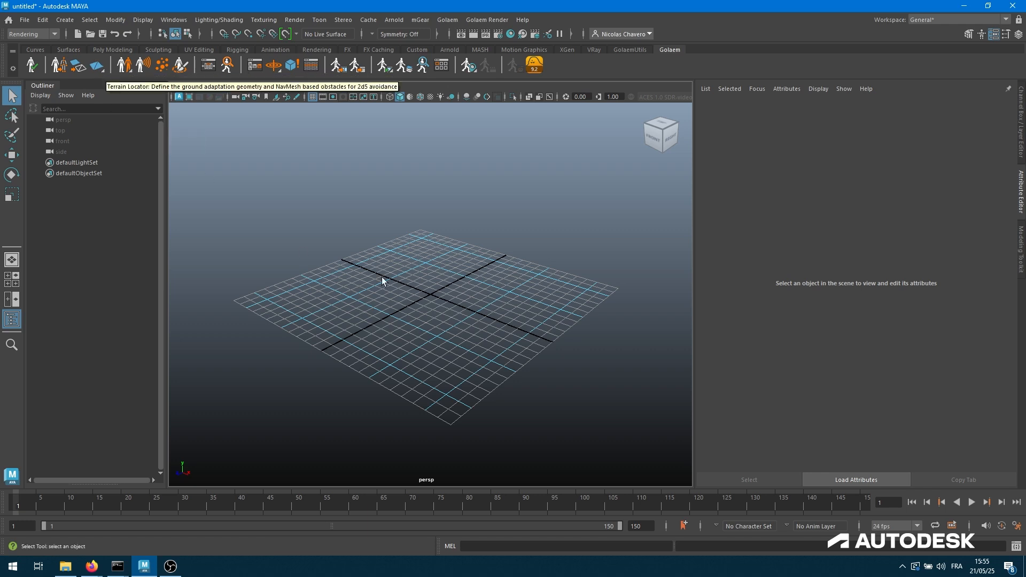
# Step: Create a terrain locator, view the crowdManager attributes, and select terrain1 under glmCrowdLevel_0 and glmEnvironments
pyautogui.click(96, 69)
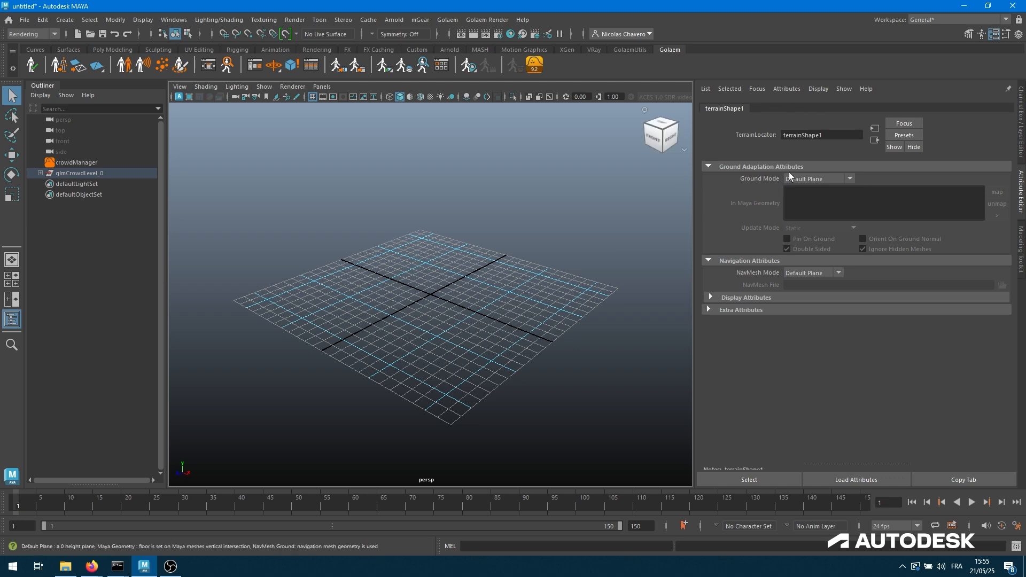
pyautogui.click(72, 163)
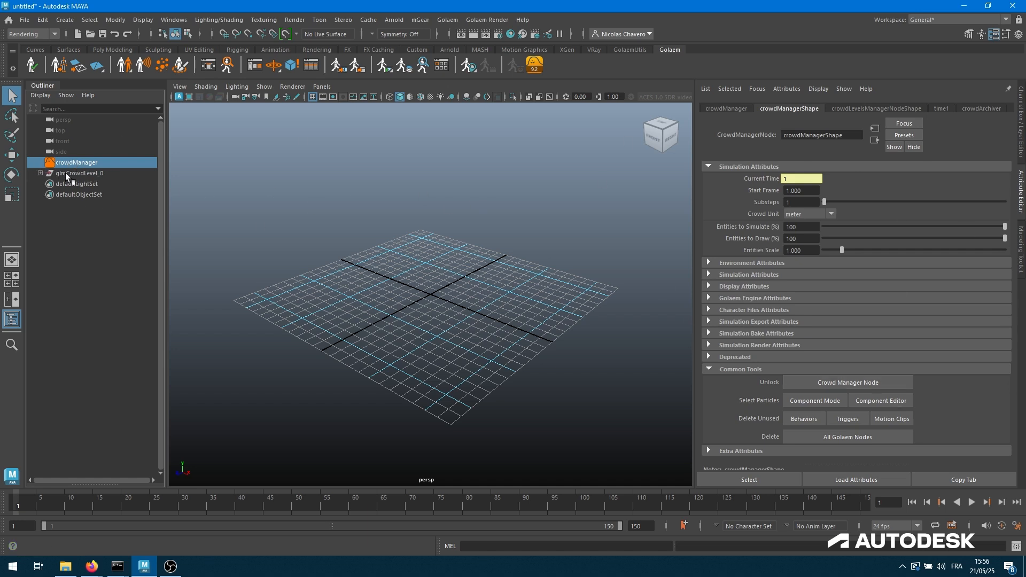
pyautogui.click(40, 173)
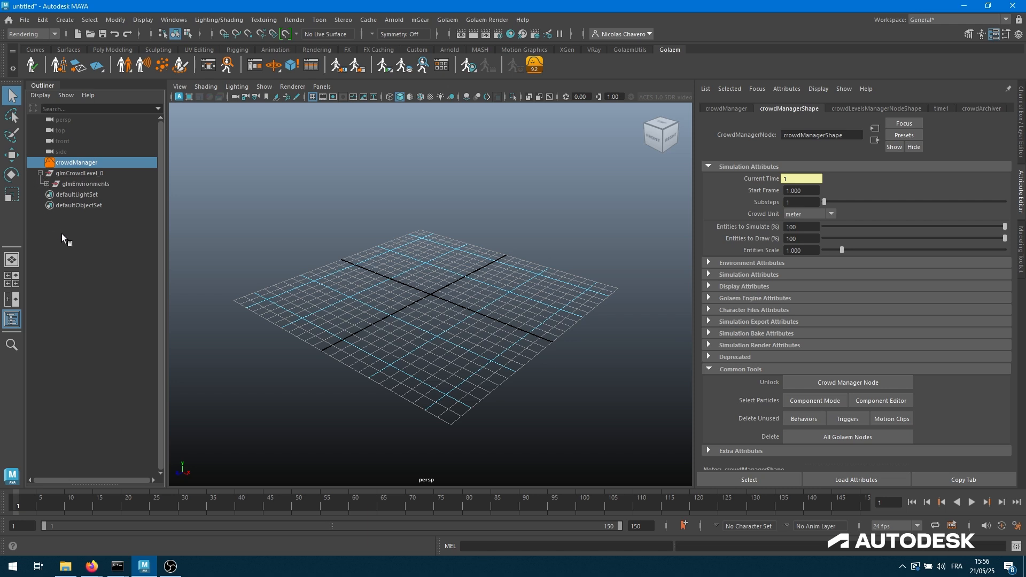
pyautogui.click(47, 184)
pyautogui.click(76, 195)
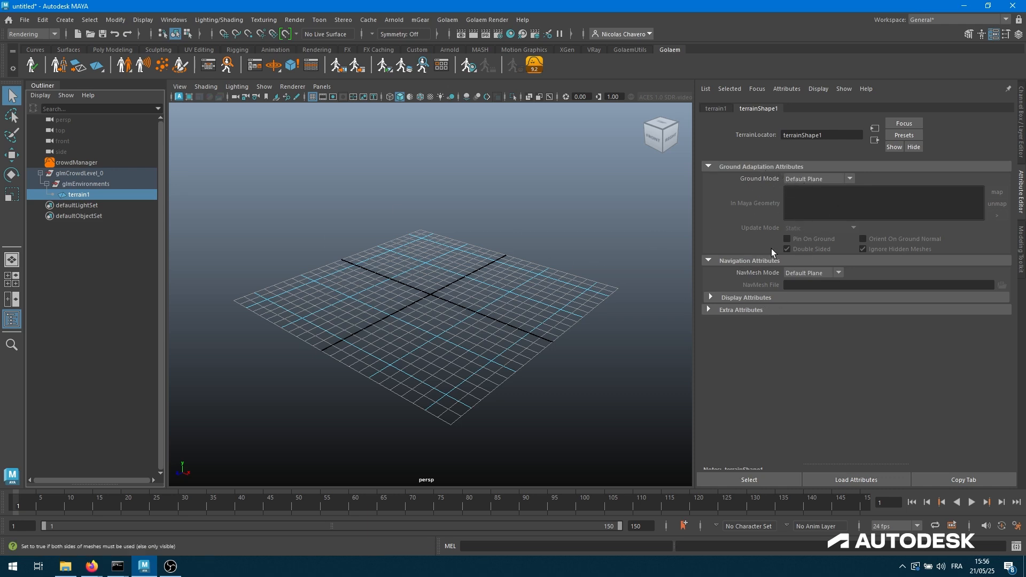
# Step: Try the Maya Geometry ground mode on the terrain locator and set it back to Default Plane
pyautogui.click(803, 179)
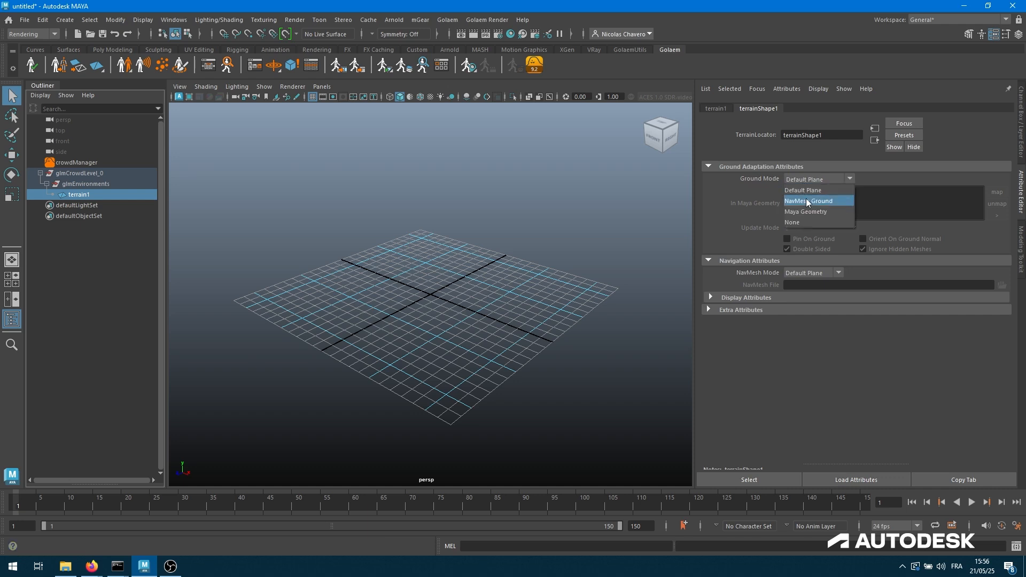
pyautogui.click(804, 212)
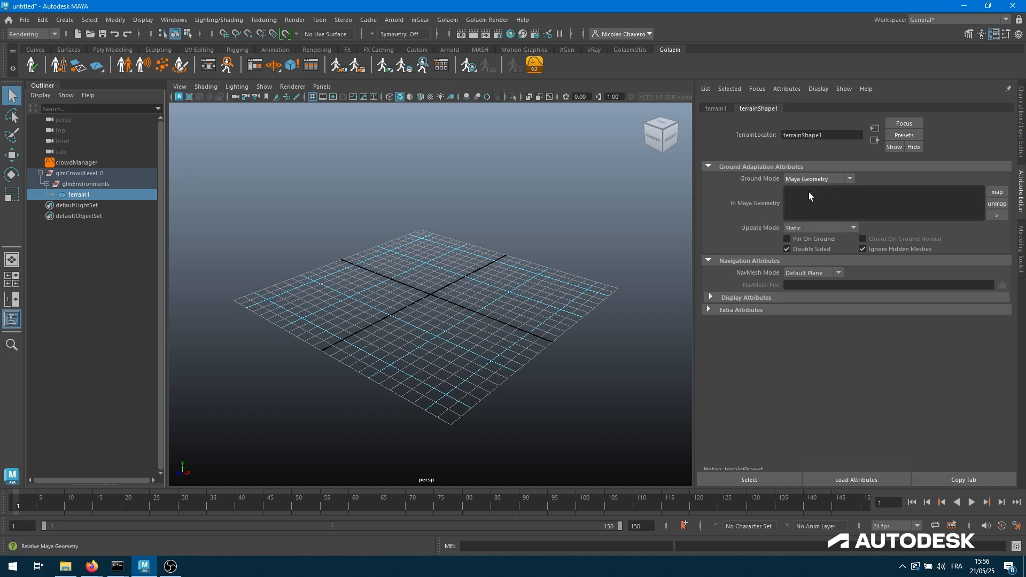
pyautogui.click(806, 179)
pyautogui.click(807, 190)
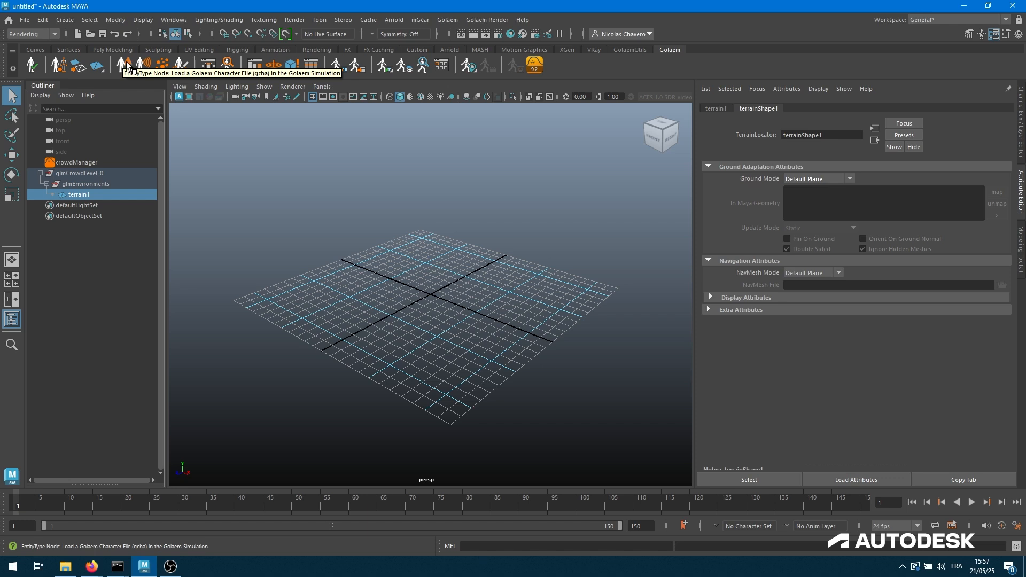
# Step: Add a Golaem entity type from the CasualMan_Light.gcha character file in the GolaemCharacterPack-9.1.1 characters folder
pyautogui.click(125, 68)
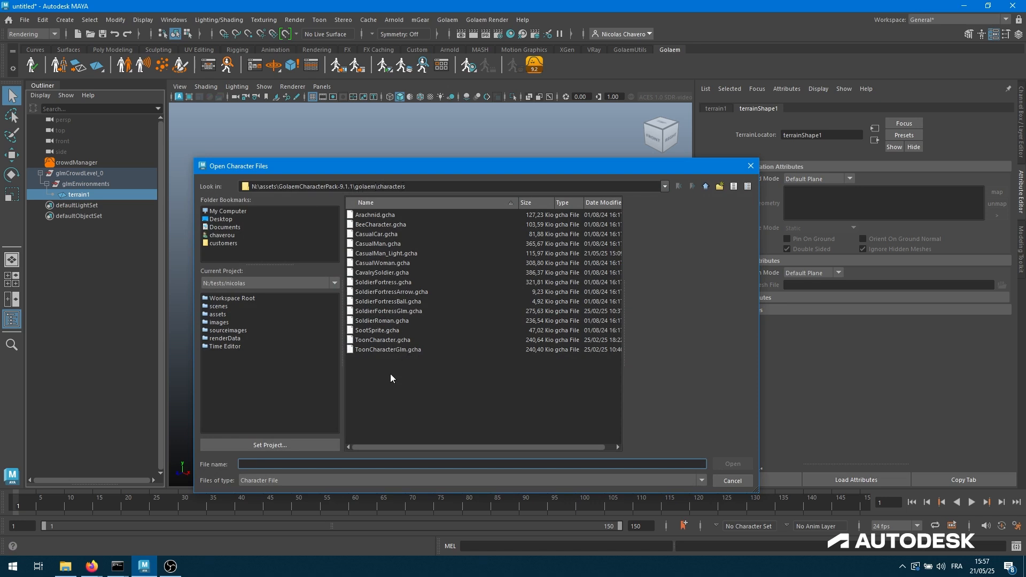
pyautogui.click(377, 255)
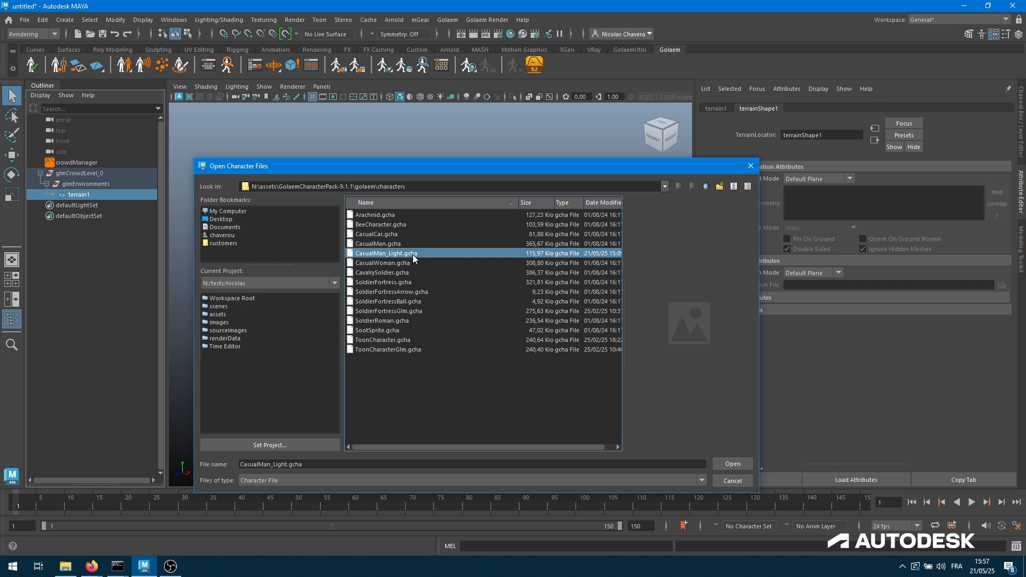
pyautogui.click(741, 464)
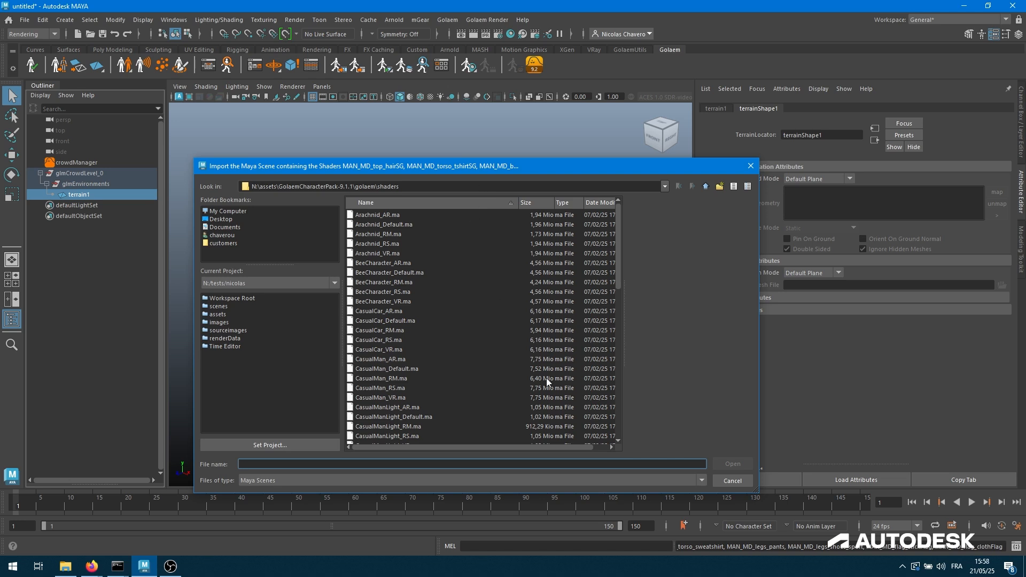
# Step: Compare the CasualManLight shader scenes for the different renderers and import CasualManLight_AR.ma
pyautogui.scroll(-3, 422, 376)
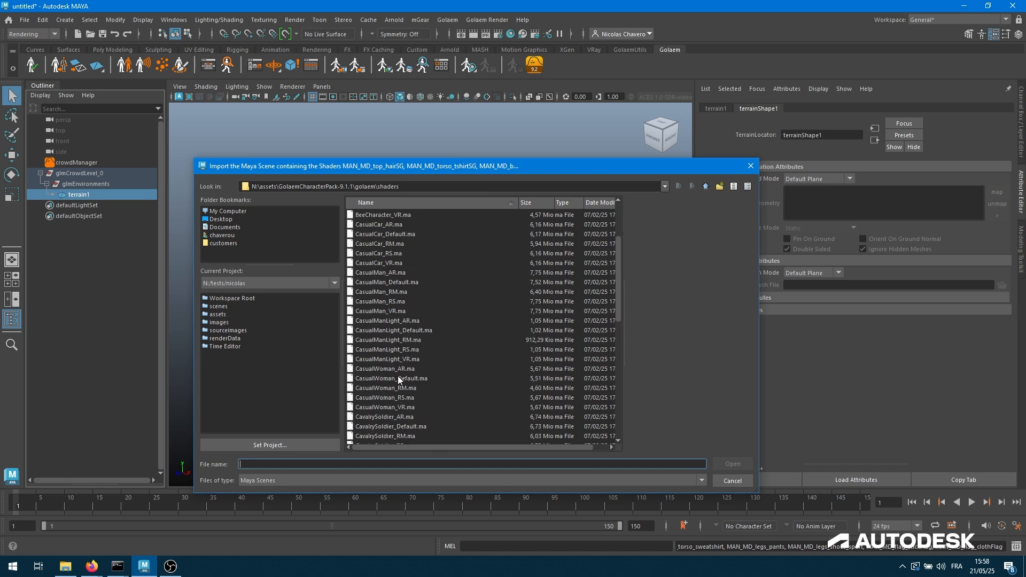
pyautogui.scroll(2, 406, 383)
pyautogui.scroll(1, 407, 384)
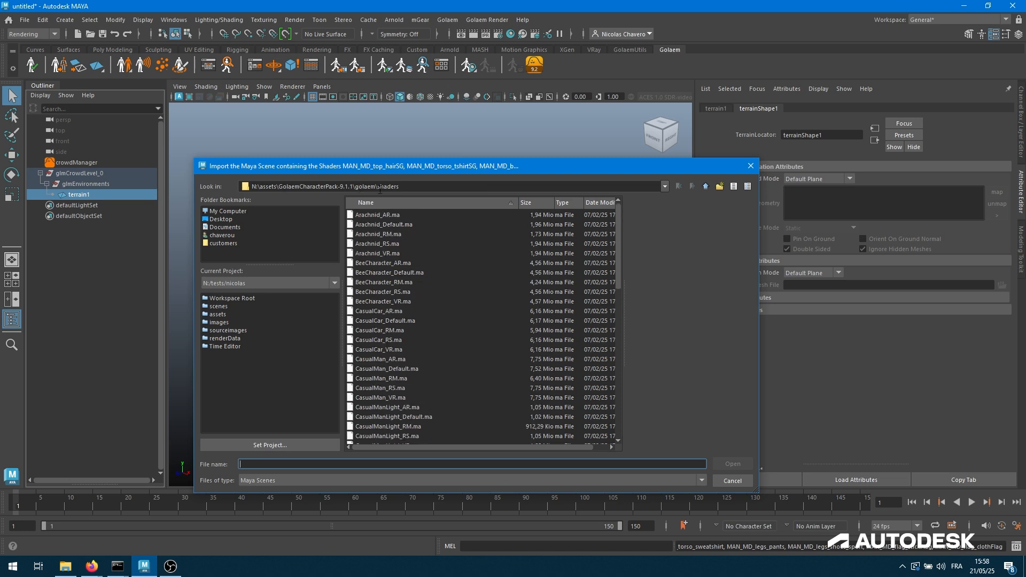
pyautogui.scroll(-2, 440, 291)
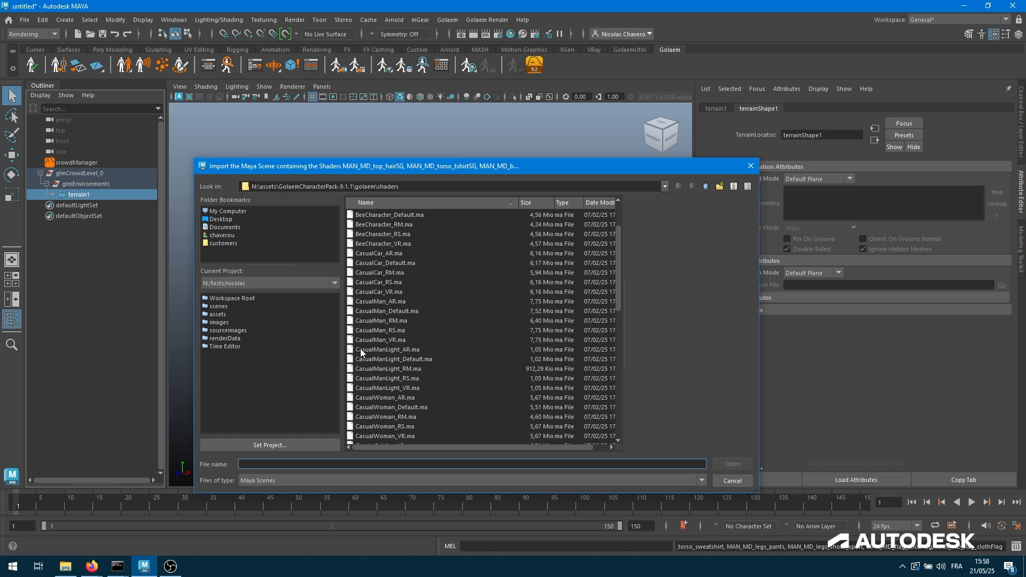
pyautogui.click(387, 349)
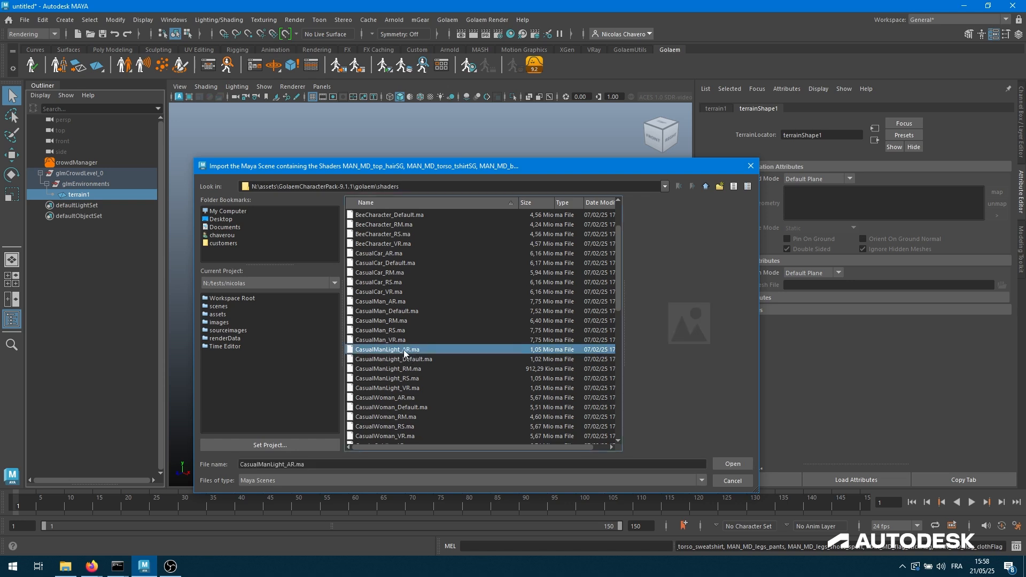
pyautogui.click(412, 378)
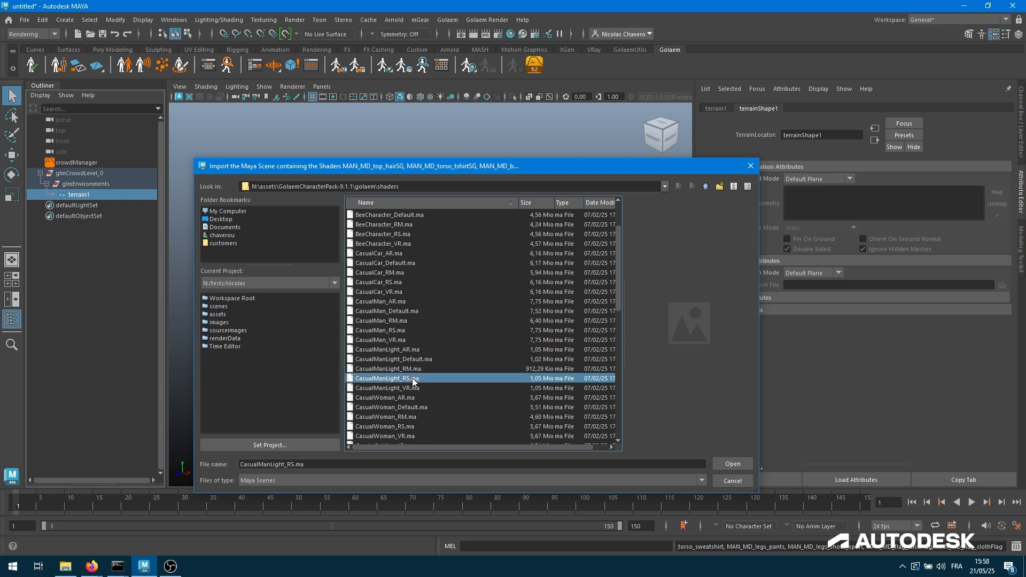
pyautogui.click(413, 389)
pyautogui.click(418, 360)
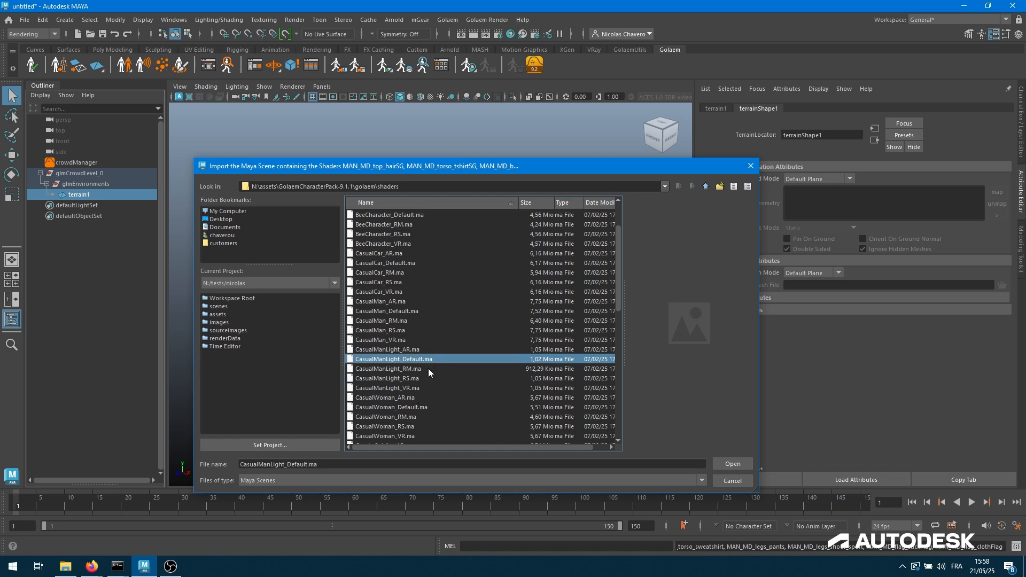
pyautogui.click(398, 350)
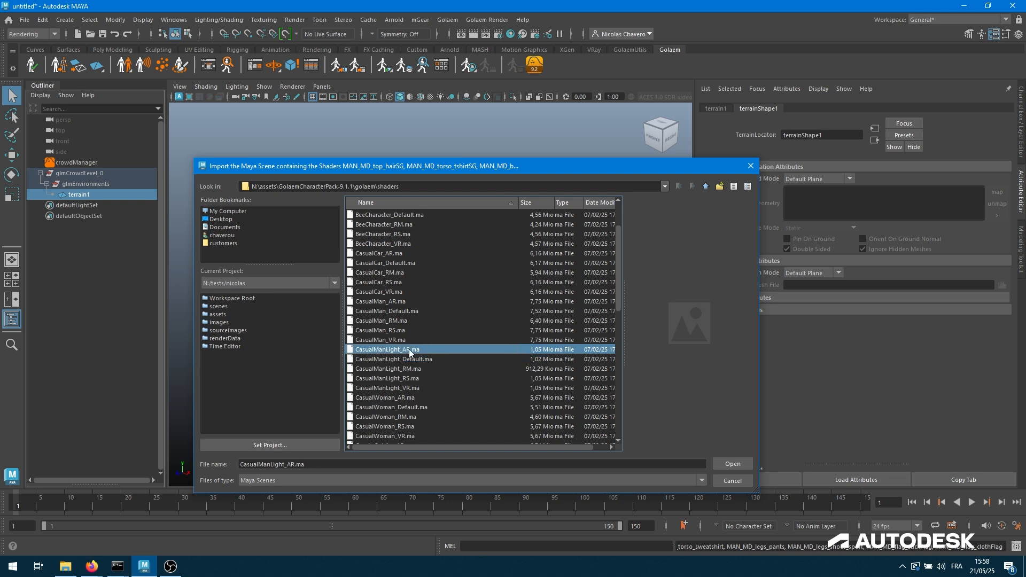
pyautogui.click(740, 462)
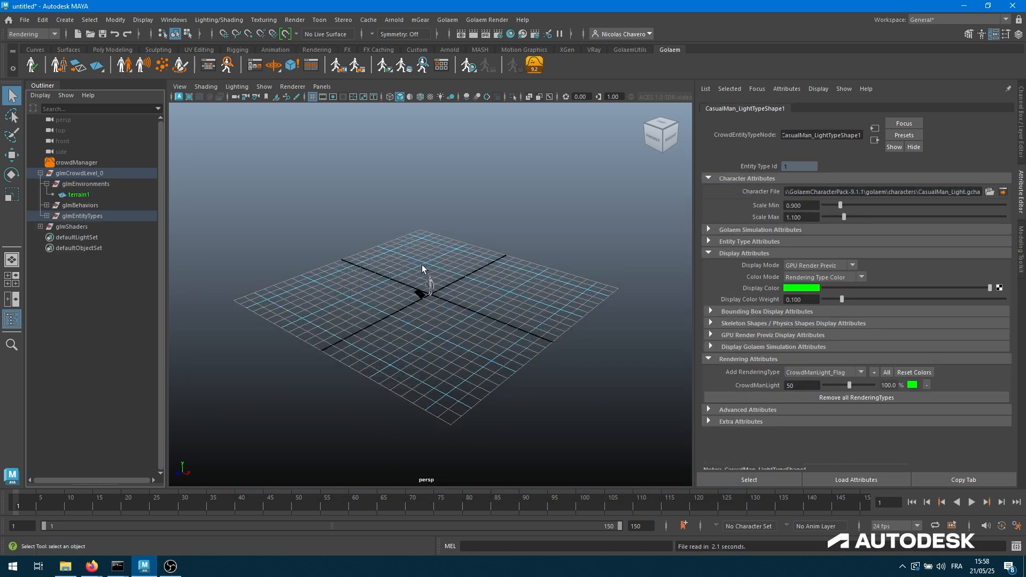
# Step: Frame the imported character and examine its geometry and skeleton, selecting the T-shirt, pants, arm and leg parts
pyautogui.moveTo(422, 264); pyautogui.dragTo(460, 285)
pyautogui.press('f')
pyautogui.keyDown('alt'); pyautogui.moveTo(460, 284); pyautogui.dragTo(534, 305, button='right'); pyautogui.keyUp('alt')
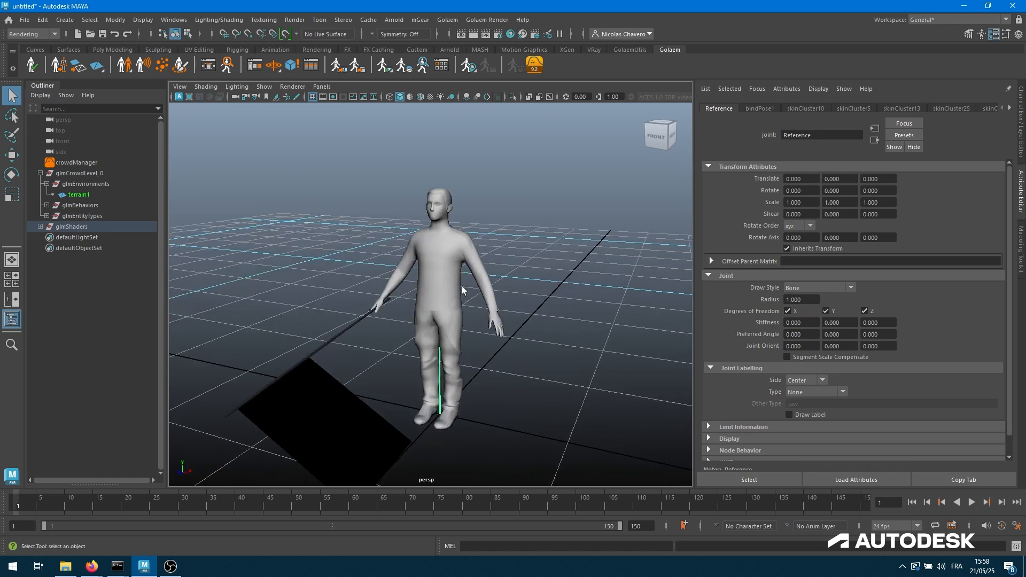
pyautogui.keyDown('alt'); pyautogui.moveTo(463, 290); pyautogui.dragTo(497, 321); pyautogui.keyUp('alt')
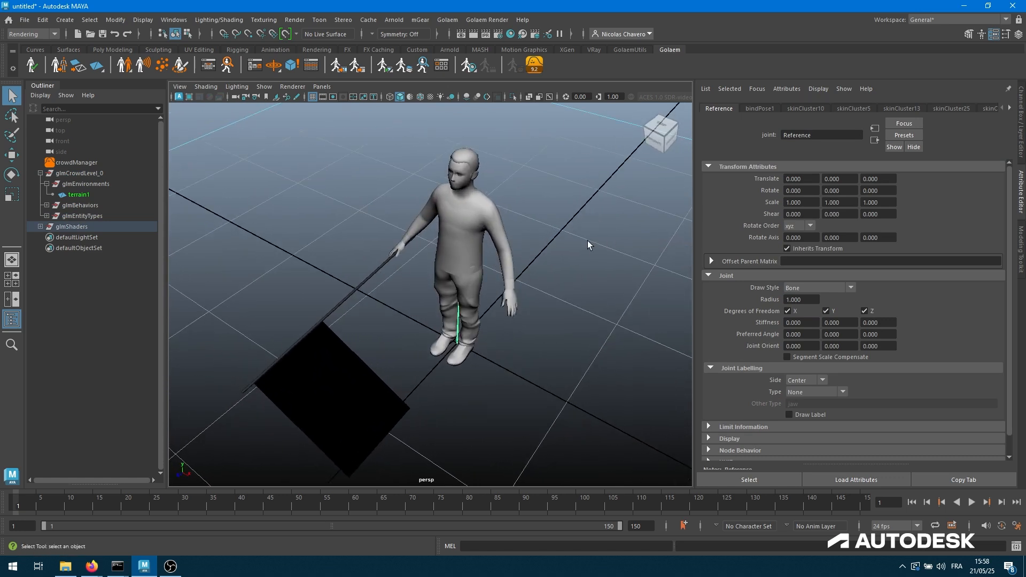
pyautogui.click(496, 210)
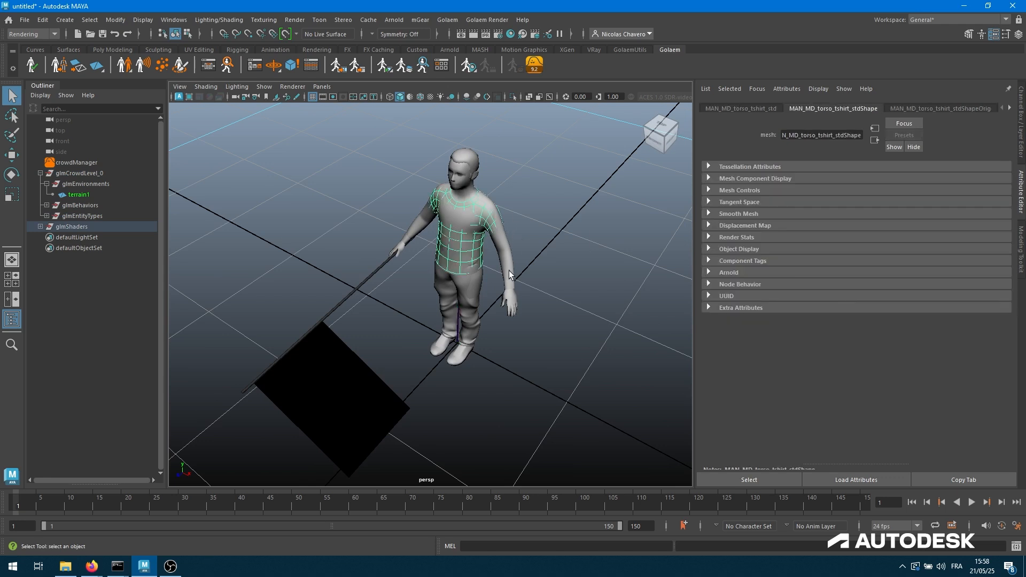
pyautogui.keyDown('alt'); pyautogui.moveTo(515, 233); pyautogui.dragTo(485, 245); pyautogui.keyUp('alt')
pyautogui.click(498, 229)
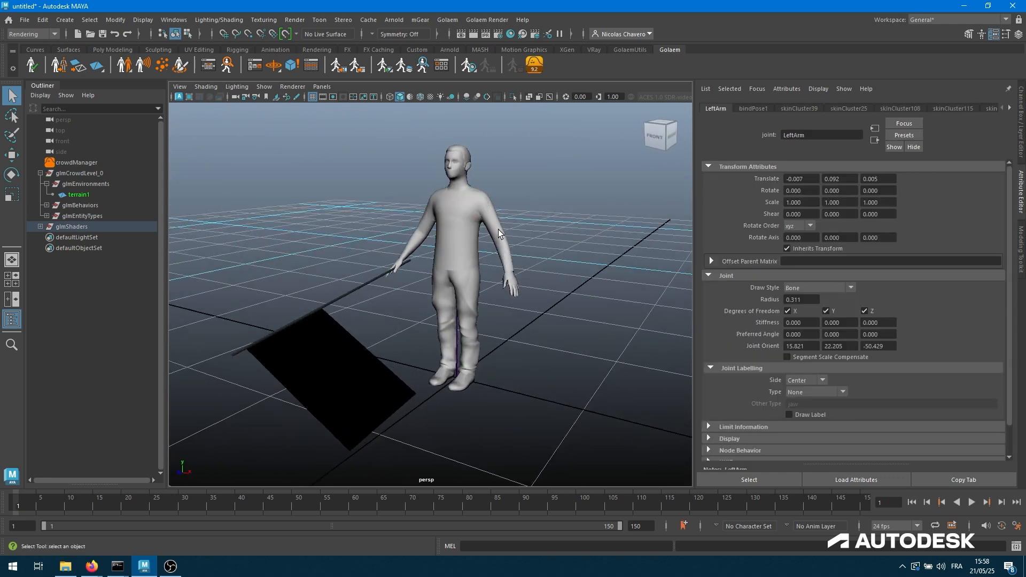
pyautogui.click(510, 235)
pyautogui.click(483, 289)
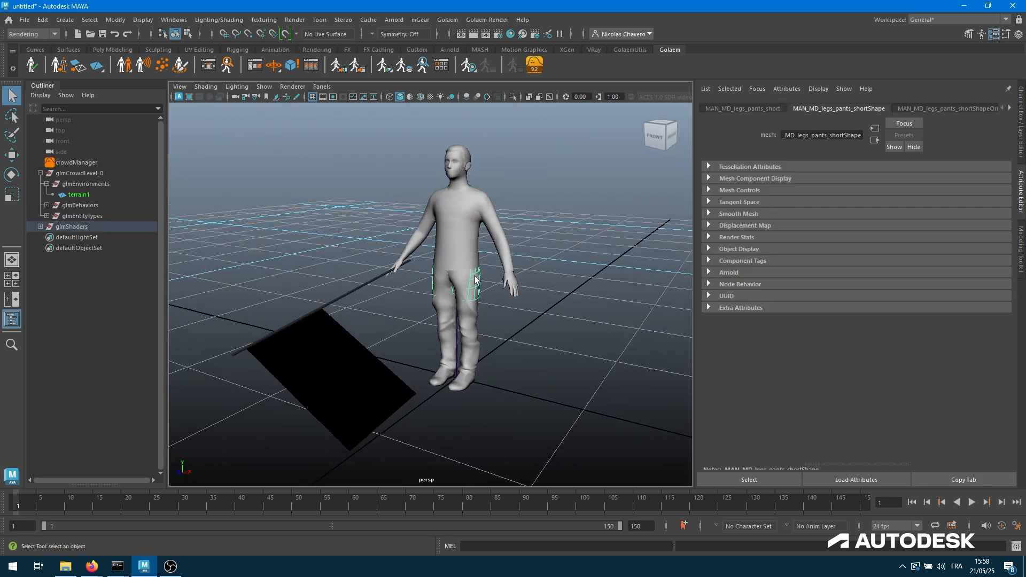
pyautogui.click(467, 331)
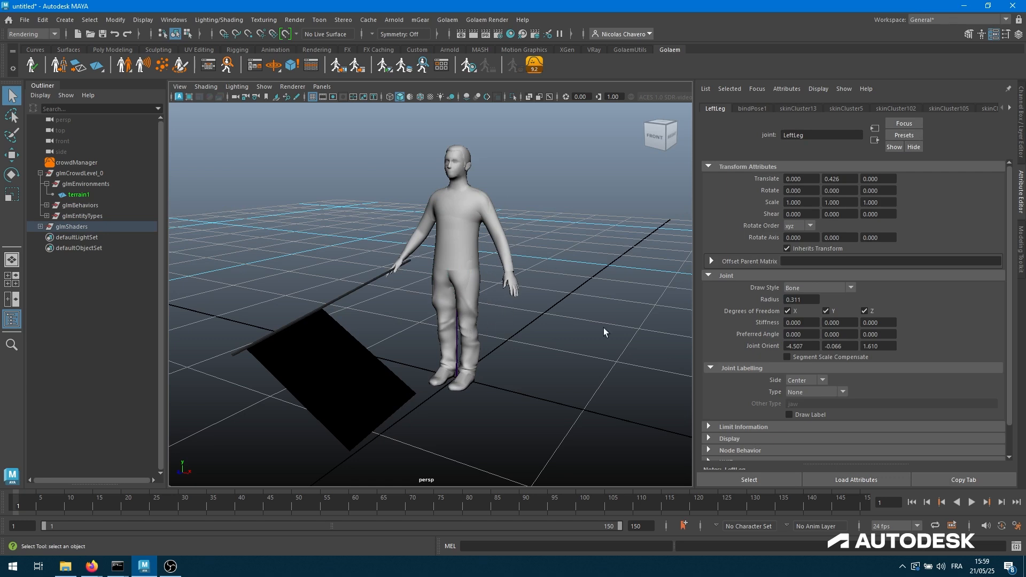
# Step: Expand glmEntityTypes and glmBehaviors, and review the attributes of CasualMan_LightType1 and its behavior container
pyautogui.click(47, 216)
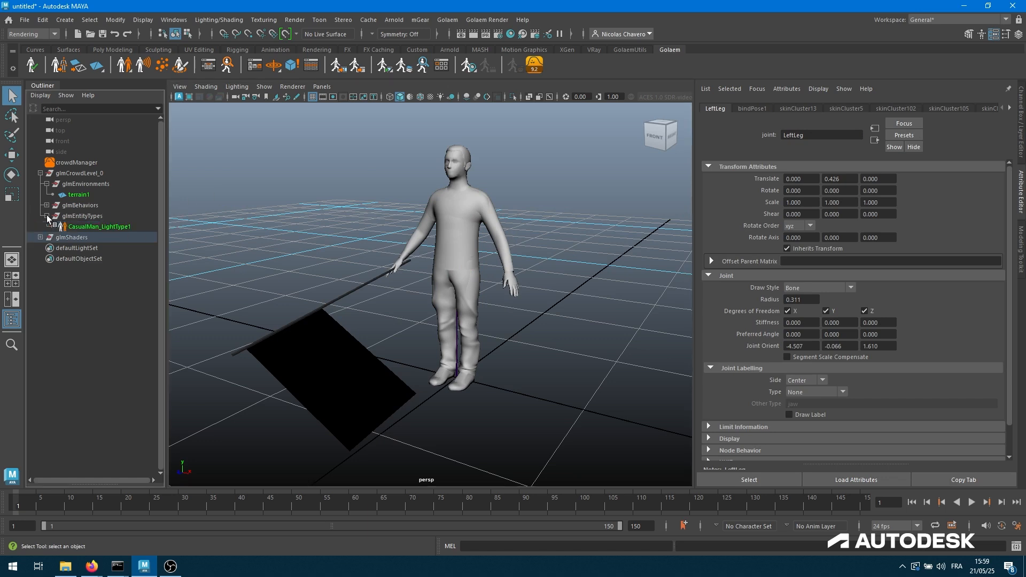
pyautogui.click(90, 227)
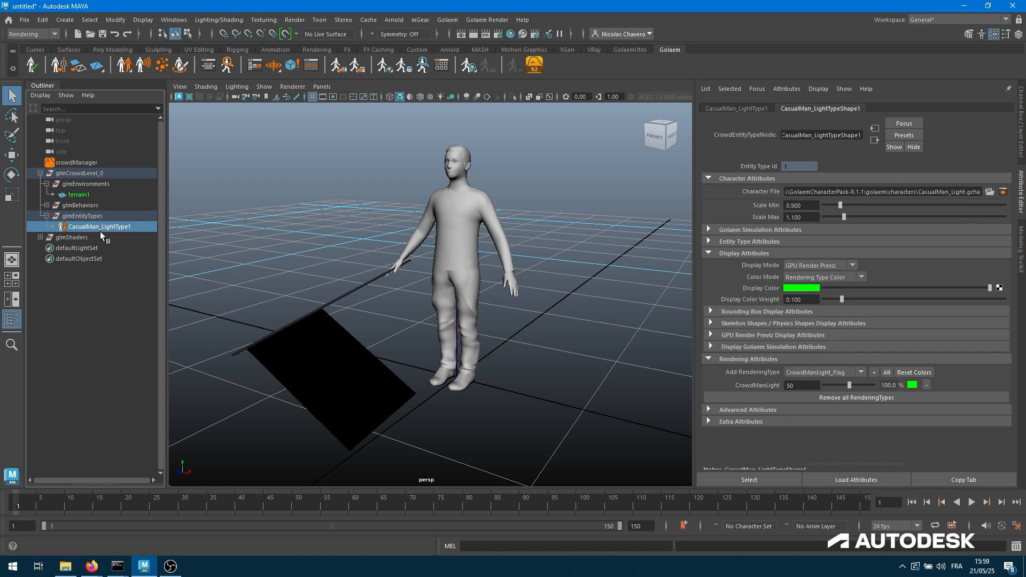
pyautogui.click(47, 206)
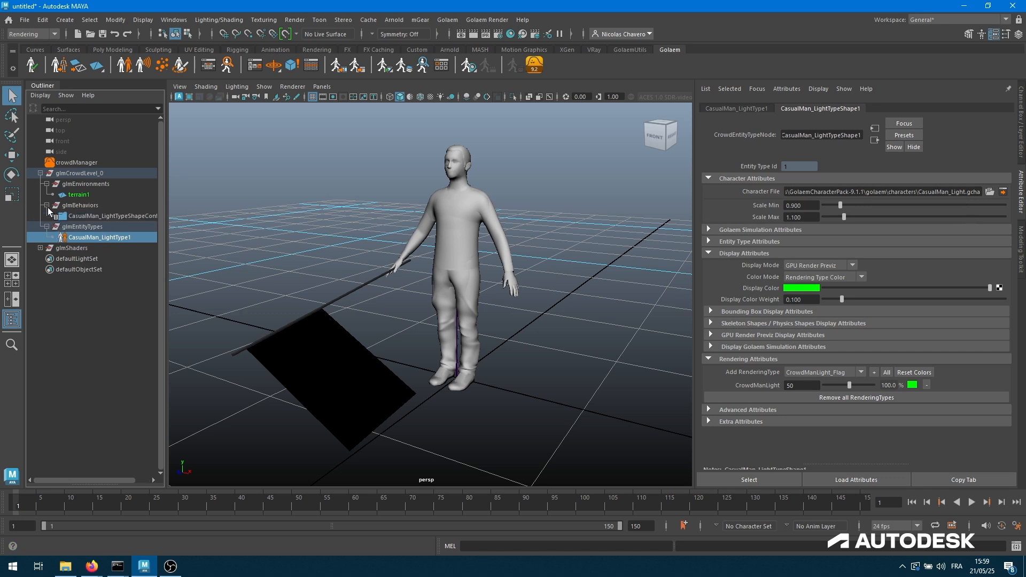
pyautogui.click(97, 216)
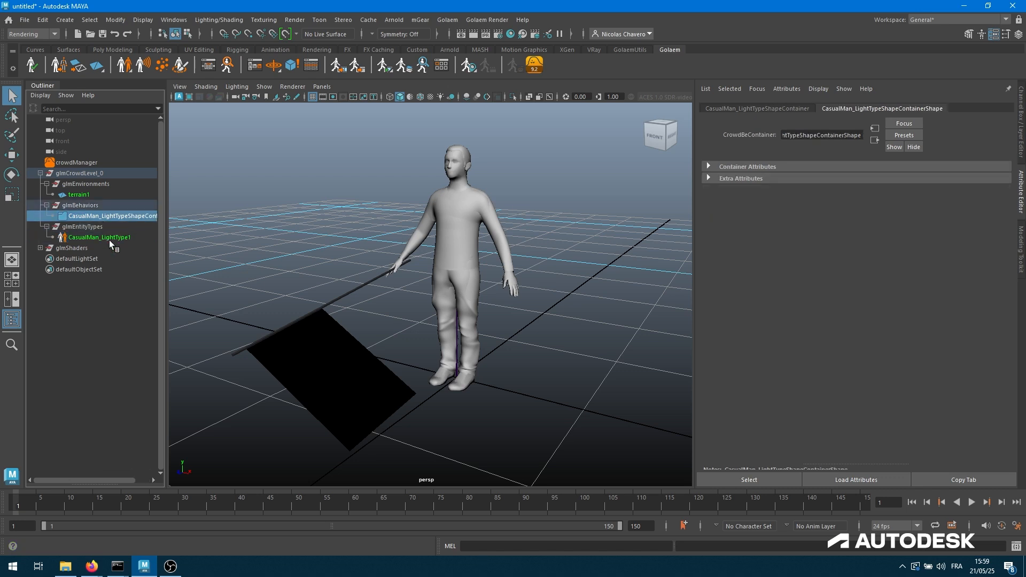
pyautogui.click(109, 236)
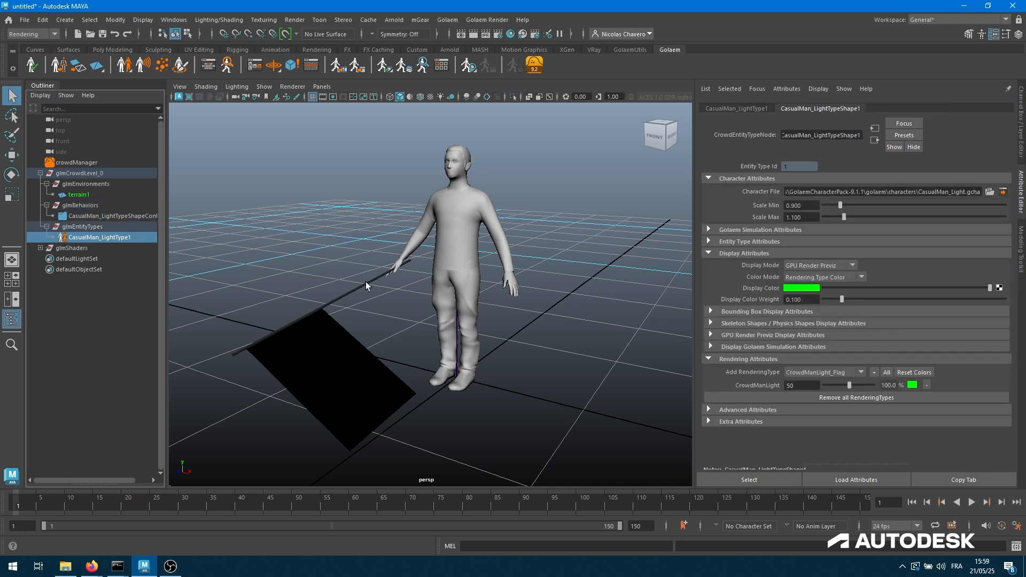
# Step: Place a Population Tool locator for CasualMan_LightTypeShape1 on terrainShape1 beside the character, at about X -4.09, Z 3.26
pyautogui.keyDown('alt'); pyautogui.moveTo(381, 264); pyautogui.dragTo(459, 268); pyautogui.keyUp('alt')
pyautogui.keyDown('alt'); pyautogui.moveTo(459, 267); pyautogui.dragTo(405, 262, button='right'); pyautogui.keyUp('alt')
pyautogui.keyDown('alt'); pyautogui.moveTo(574, 267); pyautogui.dragTo(512, 252, button='middle'); pyautogui.keyUp('alt')
pyautogui.keyDown('alt'); pyautogui.moveTo(526, 259); pyautogui.dragTo(494, 251, button='right'); pyautogui.keyUp('alt')
pyautogui.keyDown('alt'); pyautogui.moveTo(494, 251); pyautogui.dragTo(517, 286); pyautogui.keyUp('alt')
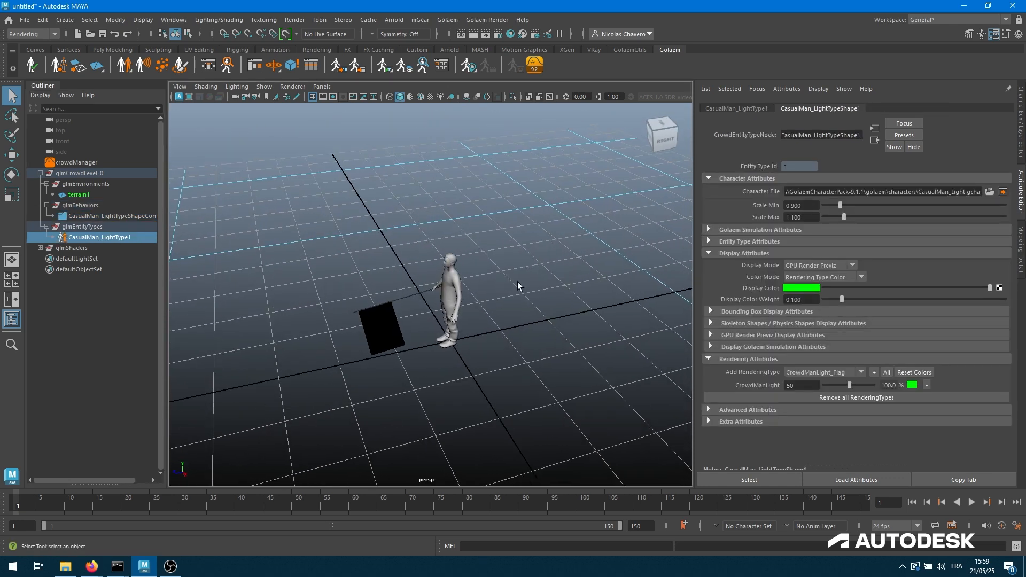
pyautogui.doubleClick(165, 68)
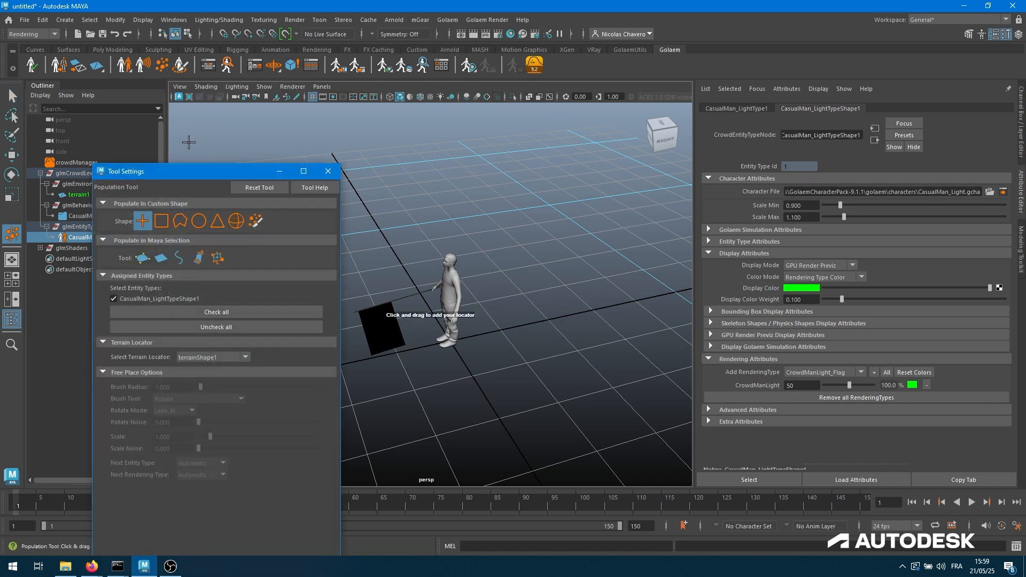
pyautogui.moveTo(194, 172); pyautogui.dragTo(603, 119)
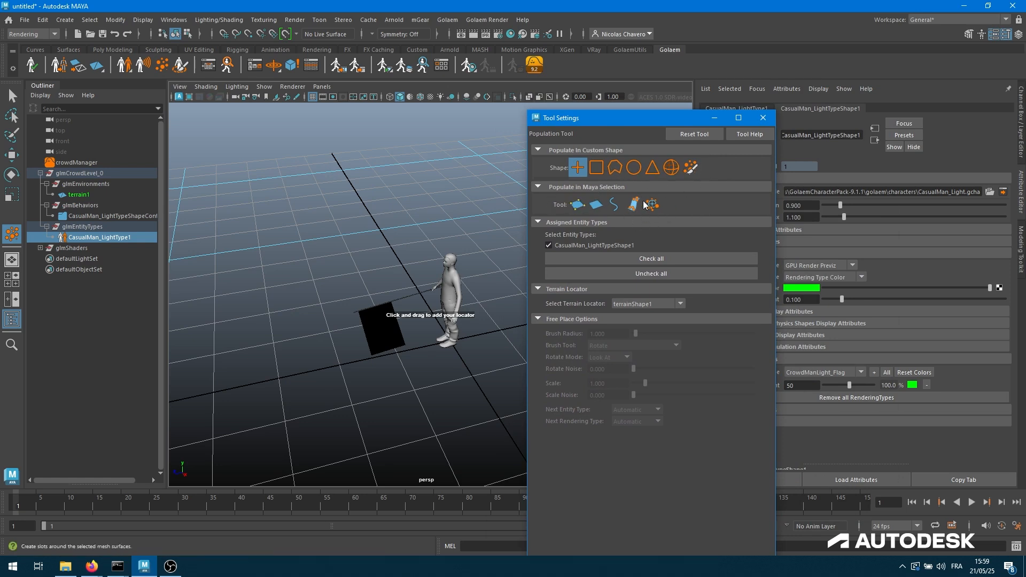
pyautogui.click(586, 199)
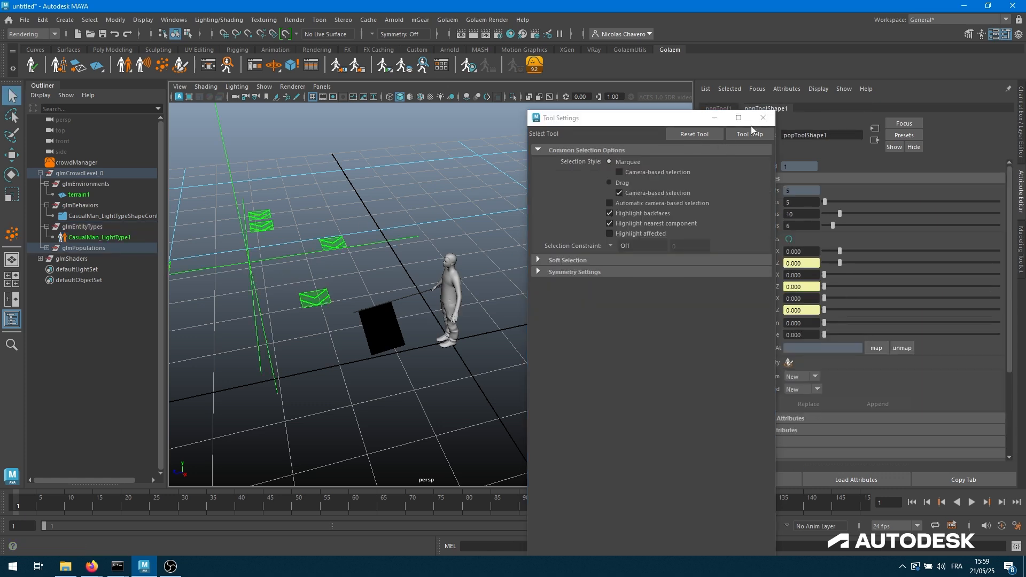
pyautogui.click(762, 117)
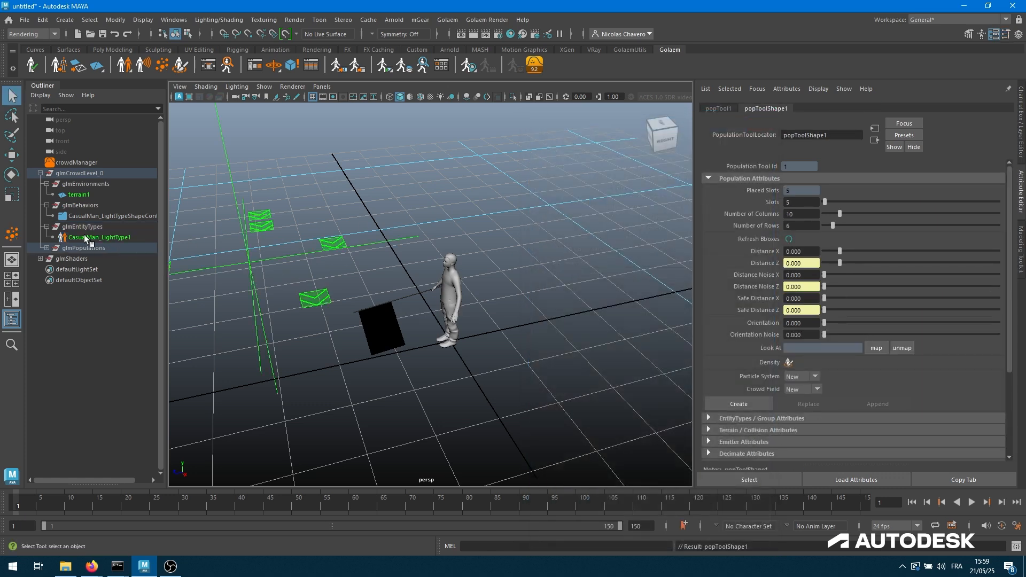
# Step: Select popTool1 under glmPopulations and set its shape to 90 slots, 7 columns and 8 rows
pyautogui.click(46, 248)
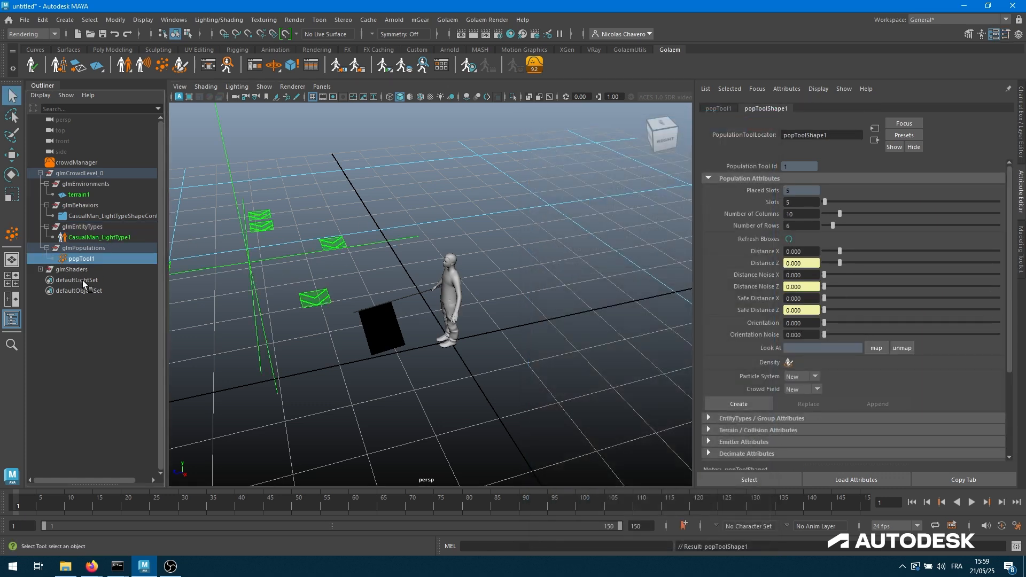
pyautogui.click(83, 259)
pyautogui.press('f')
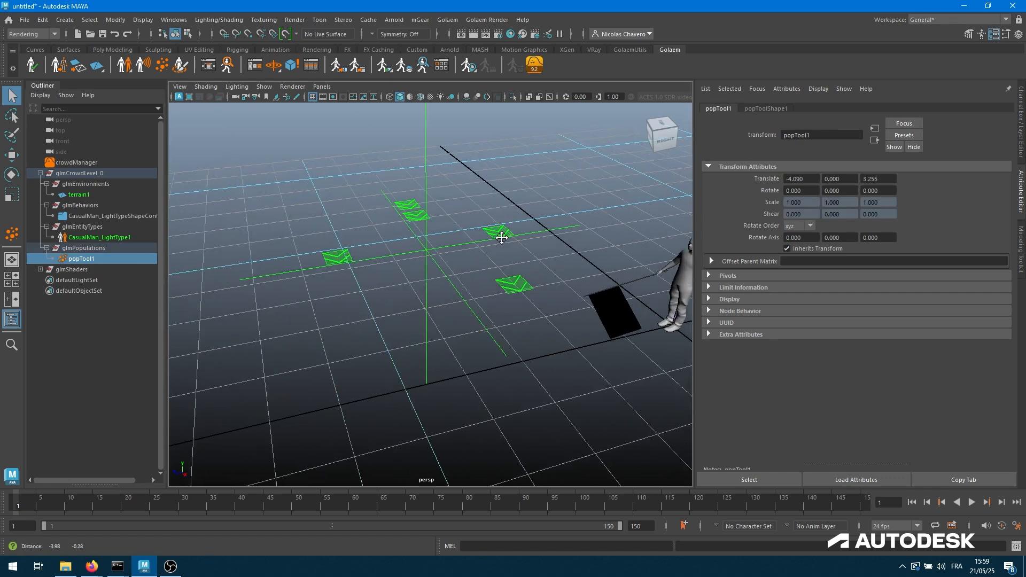
pyautogui.keyDown('alt'); pyautogui.moveTo(501, 238); pyautogui.dragTo(508, 276); pyautogui.keyUp('alt')
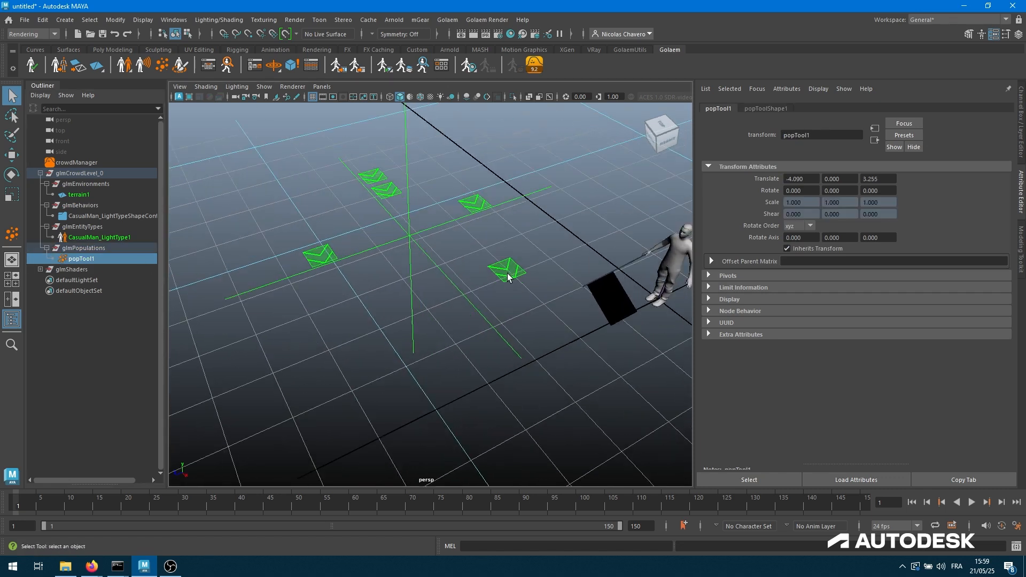
pyautogui.click(765, 109)
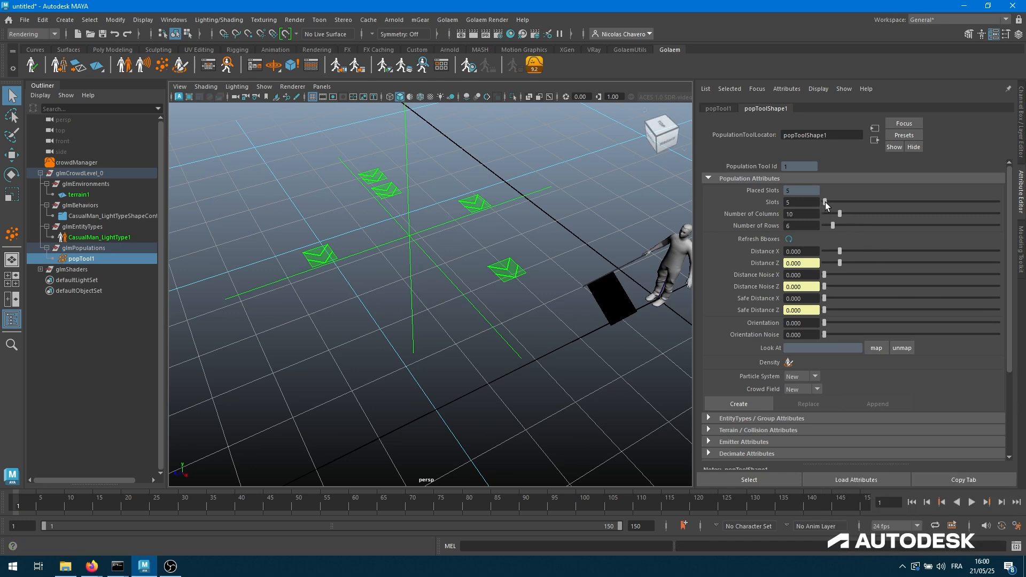
pyautogui.moveTo(827, 201); pyautogui.dragTo(840, 202)
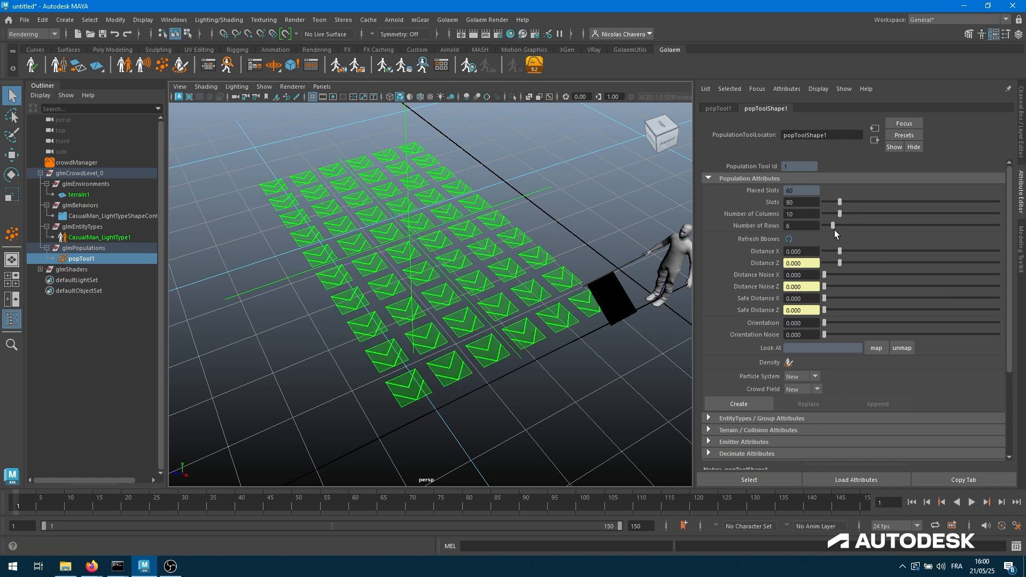
pyautogui.moveTo(838, 230); pyautogui.dragTo(835, 213)
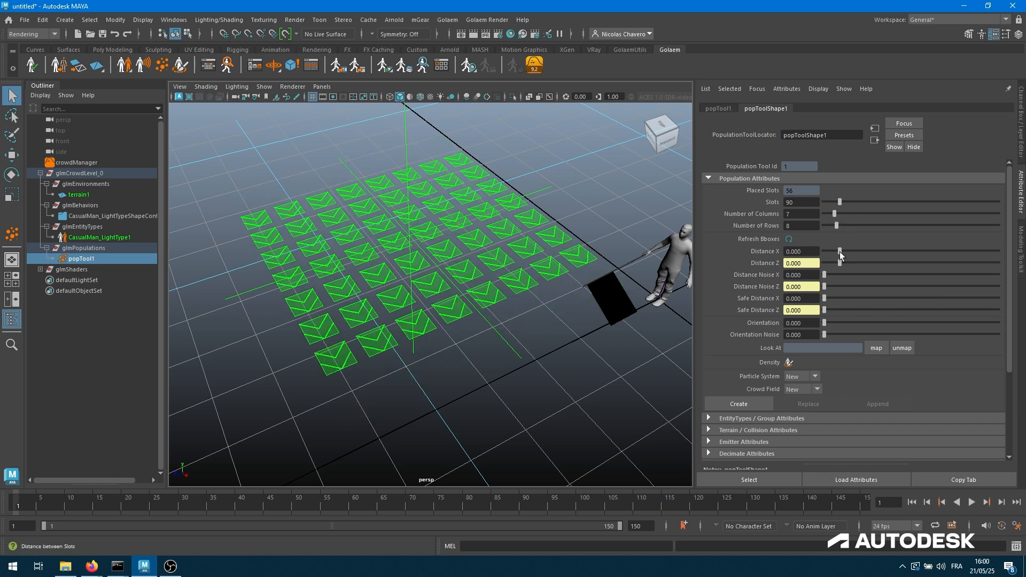
# Step: Set the slots' X and Z distance to 1.410, distance noise to 1.204 and safe distance to 0.864
pyautogui.moveTo(839, 251); pyautogui.dragTo(861, 251)
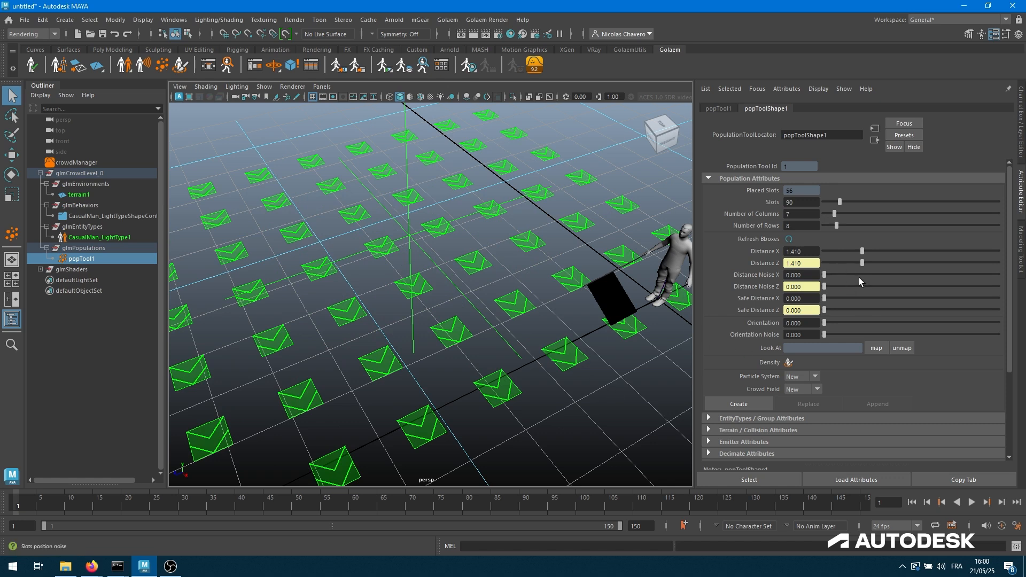
pyautogui.moveTo(825, 273); pyautogui.dragTo(839, 299)
pyautogui.scroll(-5, 365, 286)
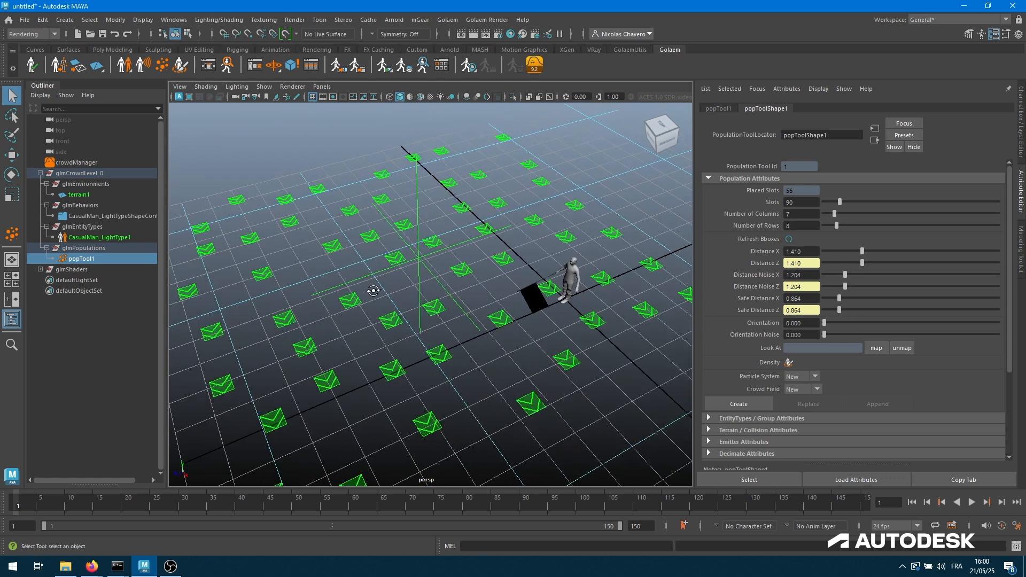
# Step: Set popTool1's slot orientation to 241.111 and its orientation noise to 0.568
pyautogui.moveTo(370, 290)
pyautogui.keyDown('alt'); pyautogui.mouseDown()
pyautogui.moveTo(353, 273)
pyautogui.moveTo(359, 281)
pyautogui.mouseUp(); pyautogui.keyUp('alt')
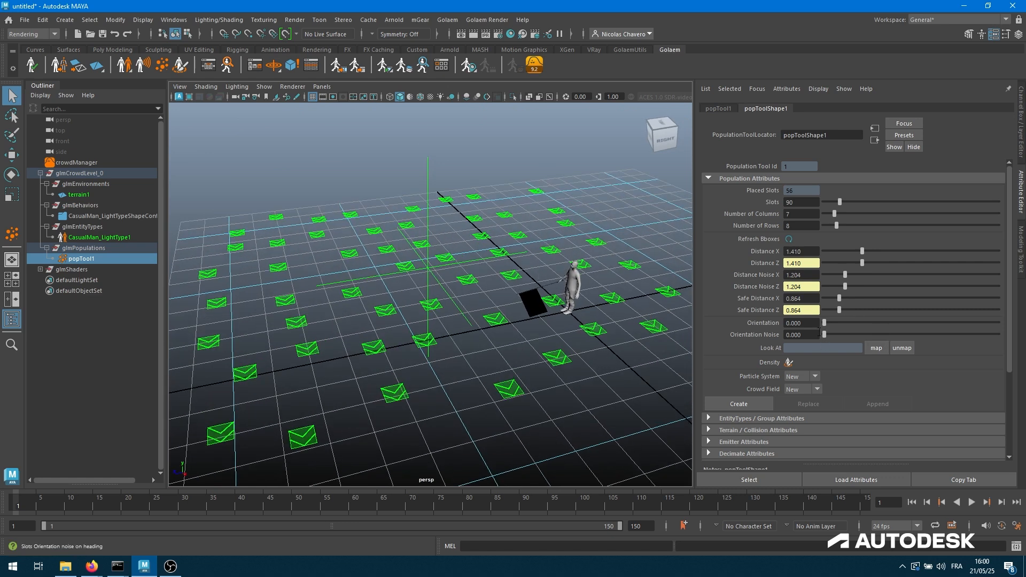
pyautogui.moveTo(823, 323); pyautogui.dragTo(941, 334)
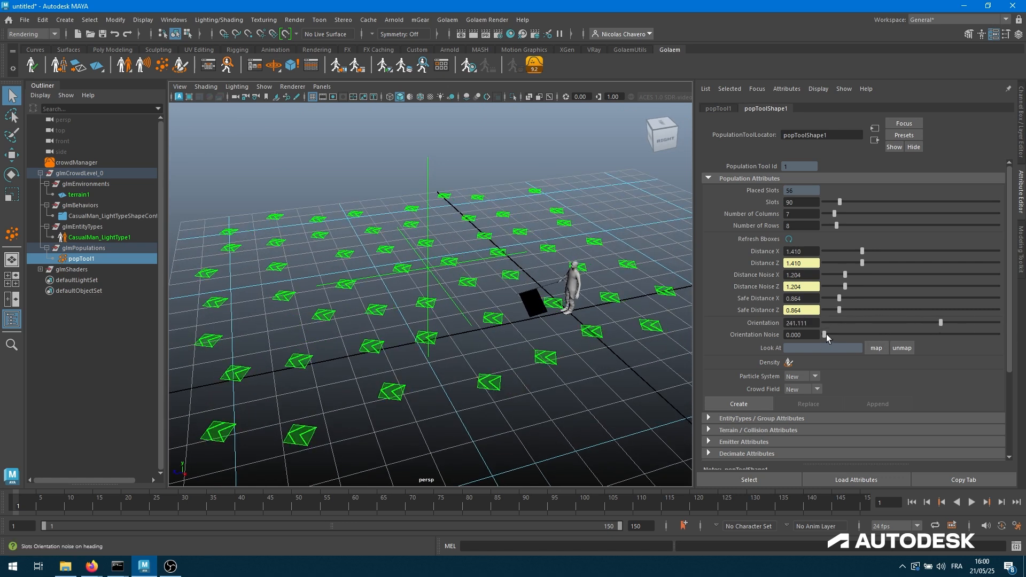
pyautogui.moveTo(826, 335); pyautogui.dragTo(923, 334)
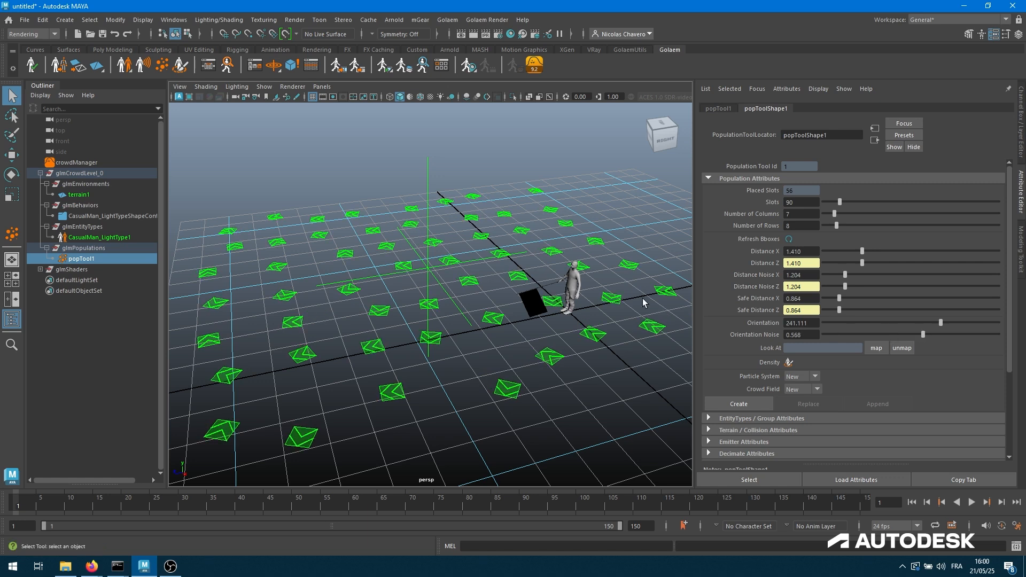
# Step: Try the population with 10 slots, and set it to 100 slots with 13 columns
pyautogui.moveTo(804, 202); pyautogui.dragTo(691, 195)
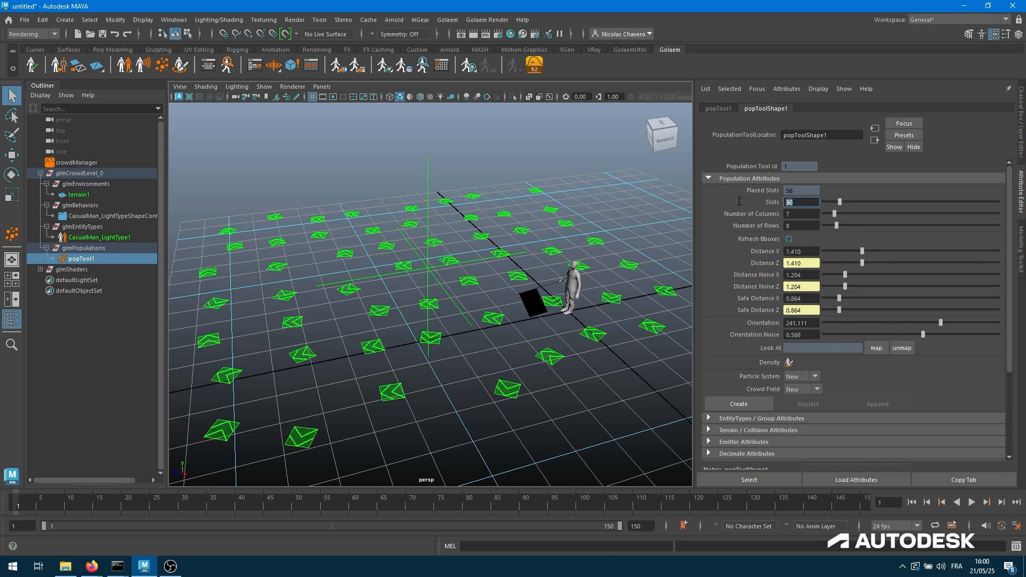
pyautogui.write('10')
pyautogui.press('Tab')
pyautogui.hotkey('shift', 'Tab')
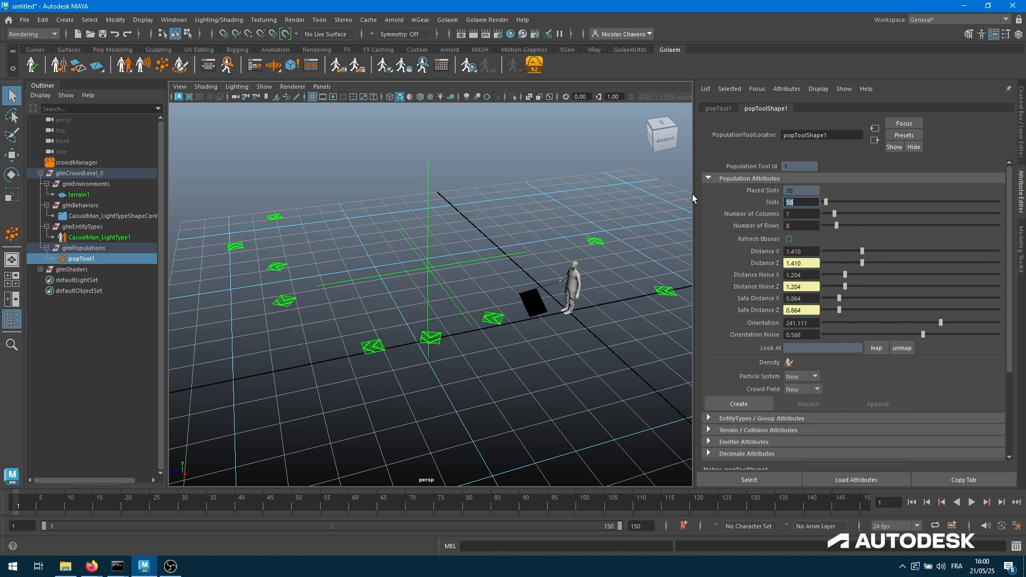
pyautogui.write('100')
pyautogui.press('Tab')
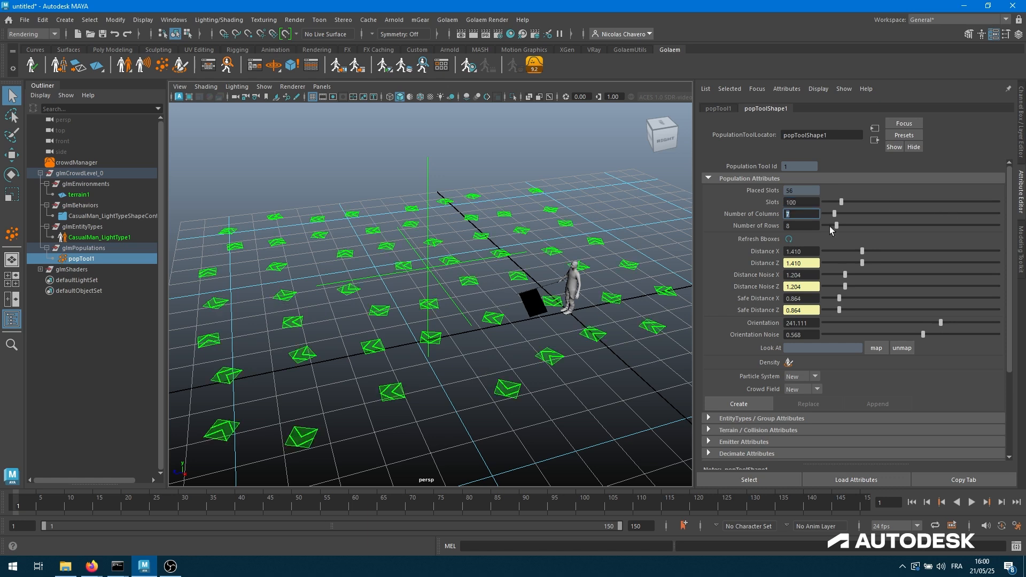
pyautogui.moveTo(835, 217); pyautogui.dragTo(838, 216)
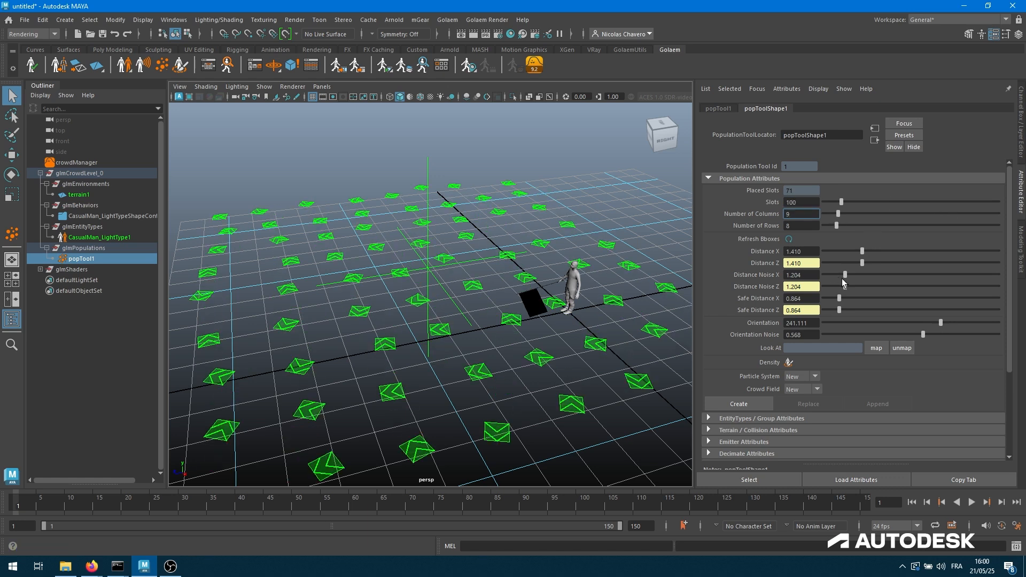
pyautogui.moveTo(839, 215); pyautogui.dragTo(845, 217)
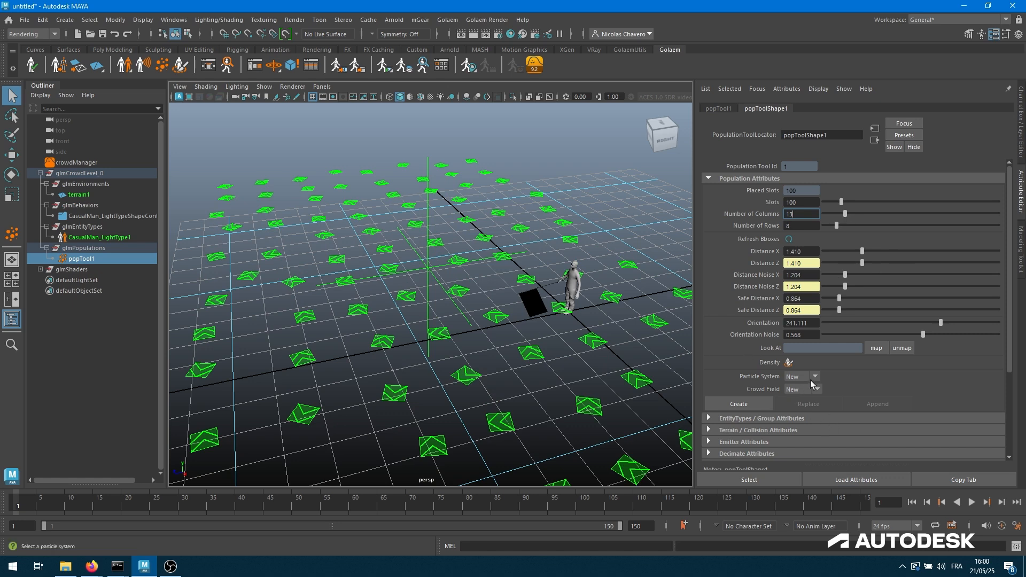
# Step: Create a new particle system and crowd field from the population slots, and inspect particle1 and crowdField1
pyautogui.click(739, 406)
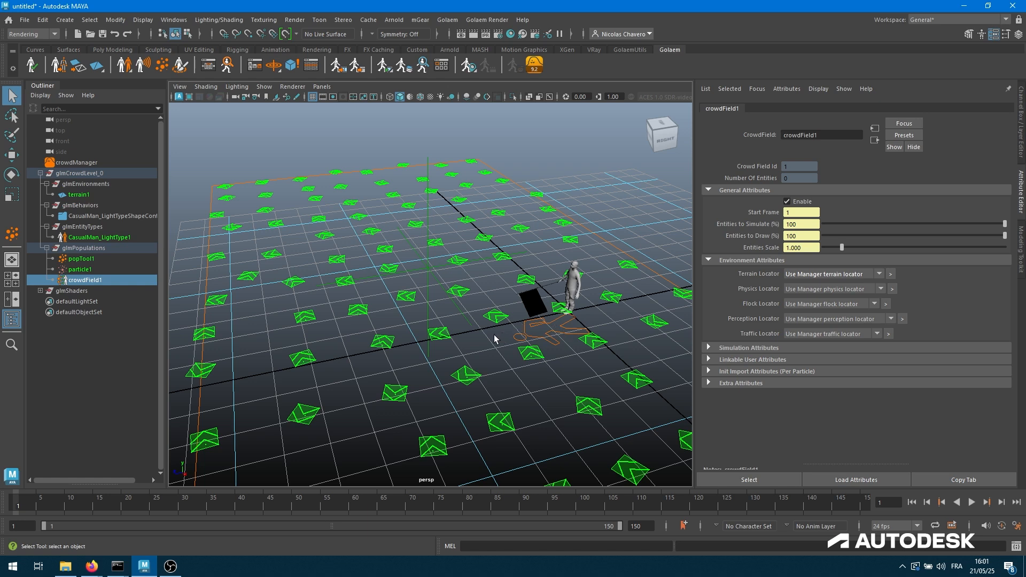
pyautogui.click(80, 272)
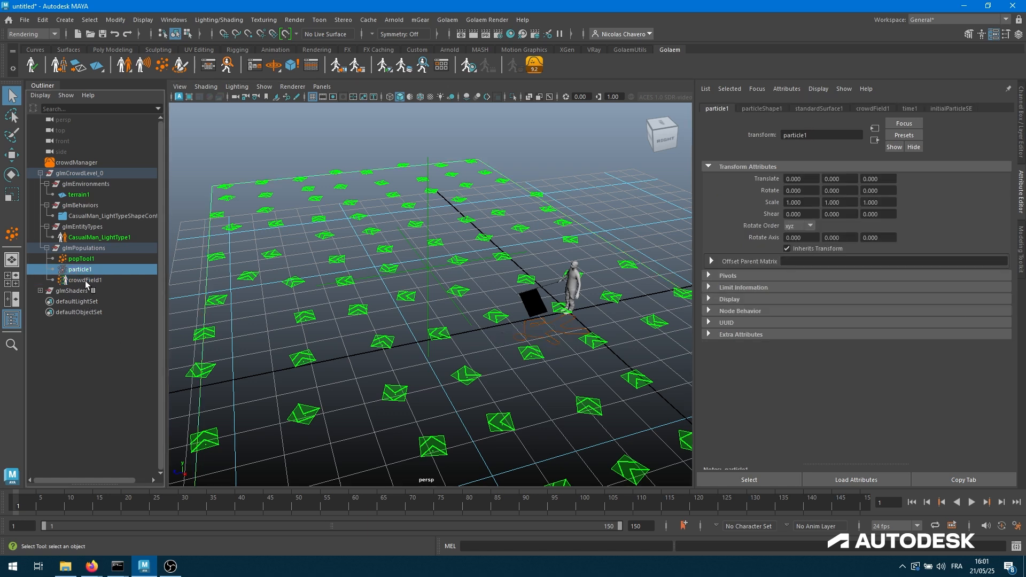
pyautogui.click(85, 281)
pyautogui.click(83, 272)
pyautogui.click(83, 281)
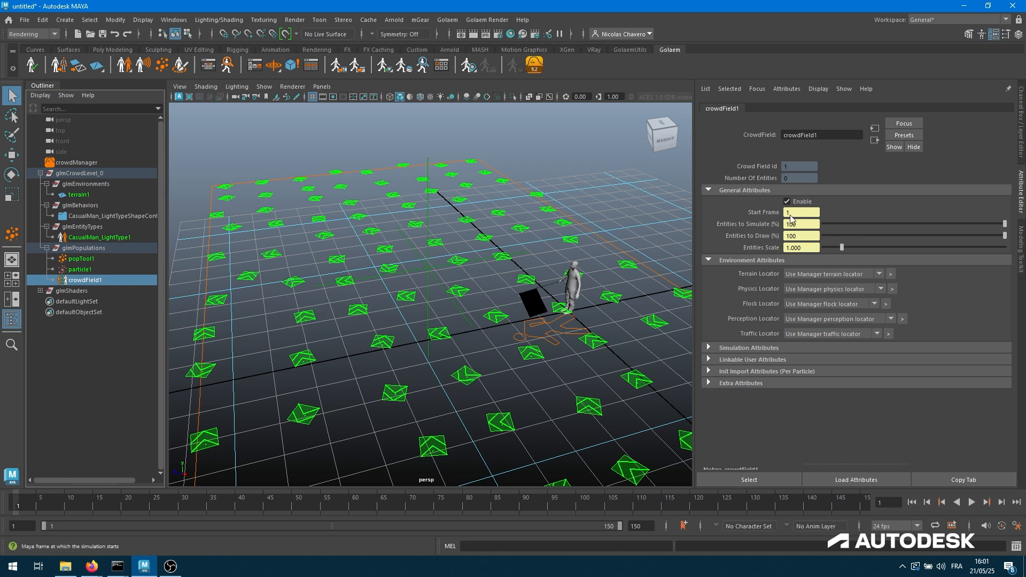
# Step: Advance the simulation one frame to frame 2 and look over the generated crowd characters
pyautogui.click(1002, 505)
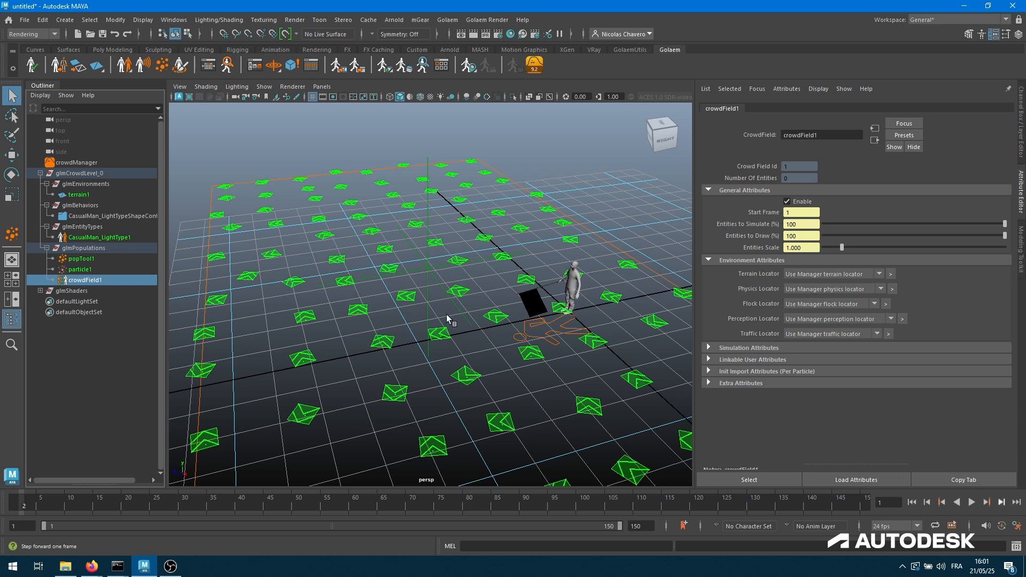
pyautogui.keyDown('alt'); pyautogui.moveTo(486, 349); pyautogui.dragTo(480, 319); pyautogui.keyUp('alt')
pyautogui.scroll(-4, 472, 311)
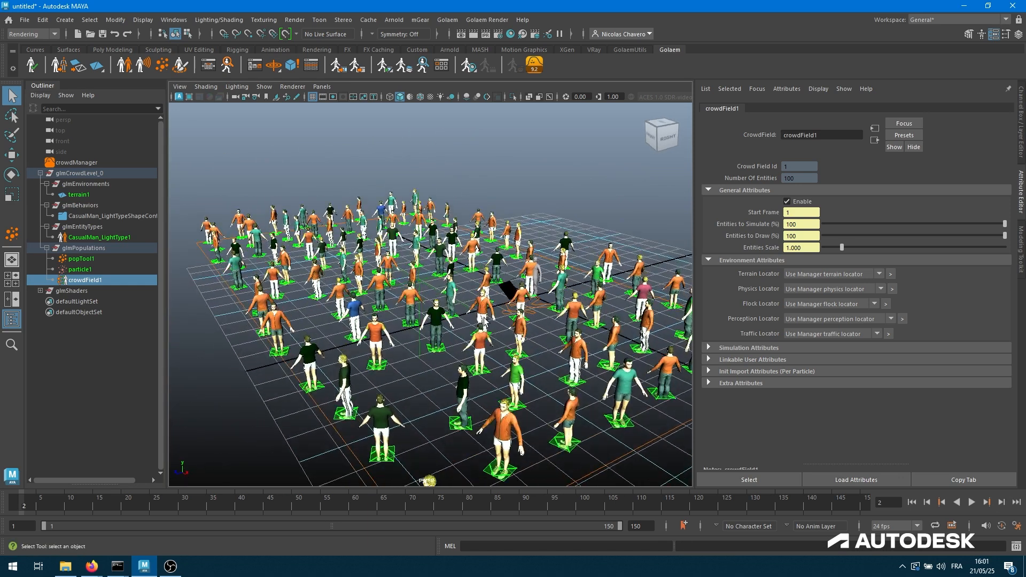
pyautogui.keyDown('alt'); pyautogui.moveTo(480, 318); pyautogui.dragTo(475, 275, button='middle'); pyautogui.keyUp('alt')
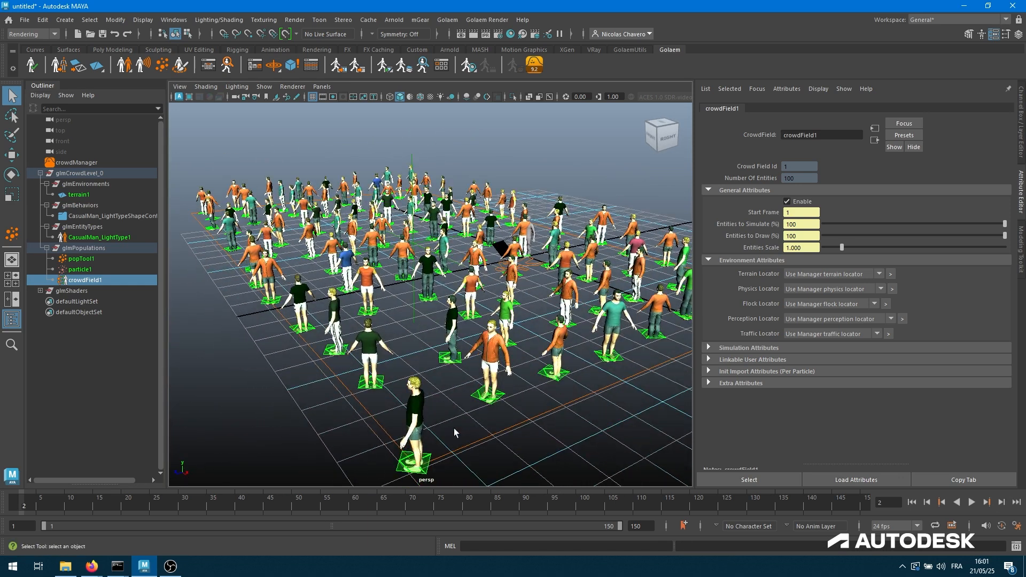
pyautogui.moveTo(514, 341)
pyautogui.keyDown('alt'); pyautogui.mouseDown()
pyautogui.moveTo(408, 345)
pyautogui.moveTo(516, 331)
pyautogui.mouseUp(); pyautogui.keyUp('alt')
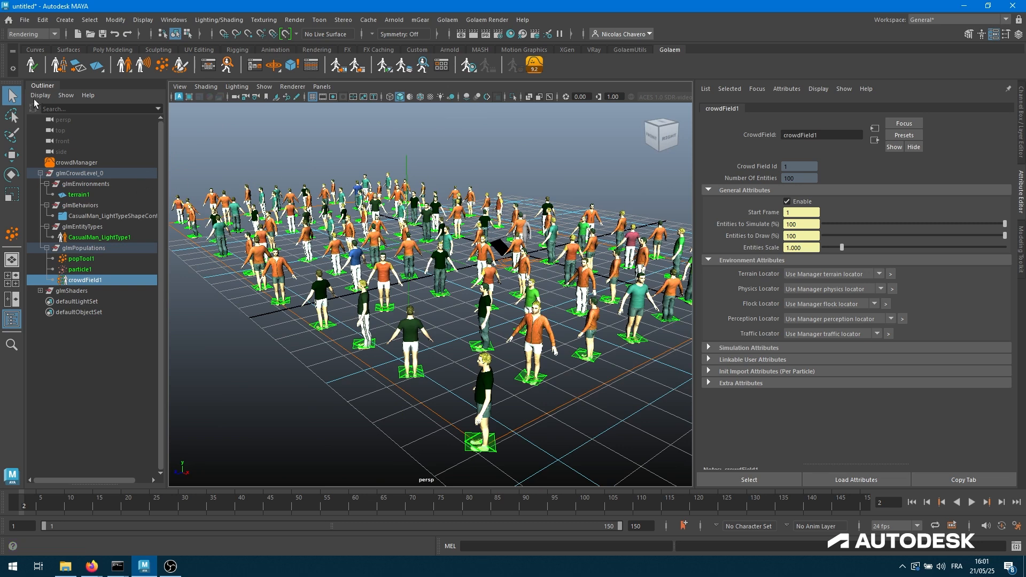
# Step: Run the Golaem scene settings check, review its Maya and crowd simulation results, and close the report
pyautogui.click(31, 69)
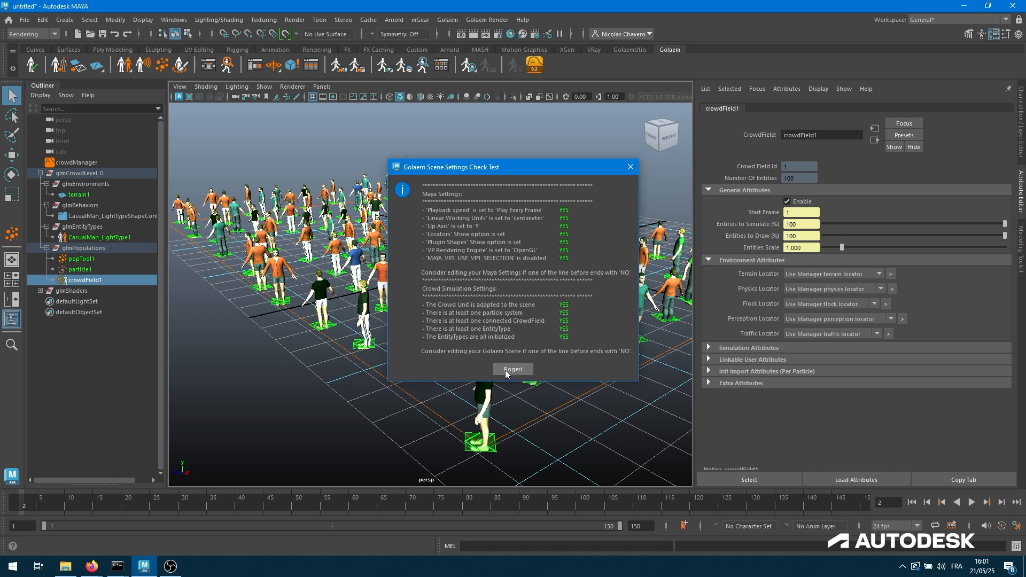
pyautogui.click(631, 172)
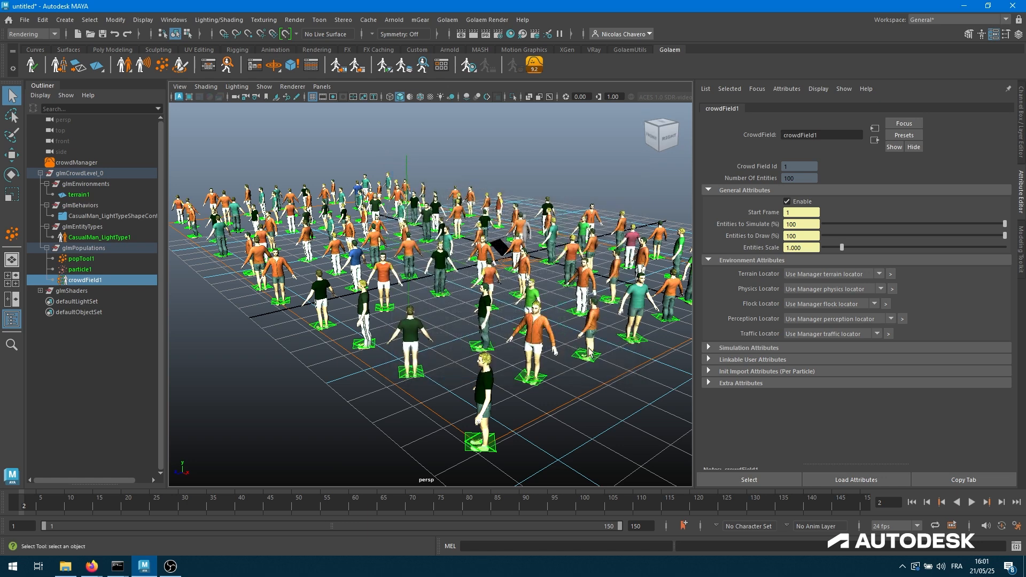
pyautogui.keyDown('alt'); pyautogui.moveTo(507, 332); pyautogui.dragTo(536, 335); pyautogui.keyUp('alt')
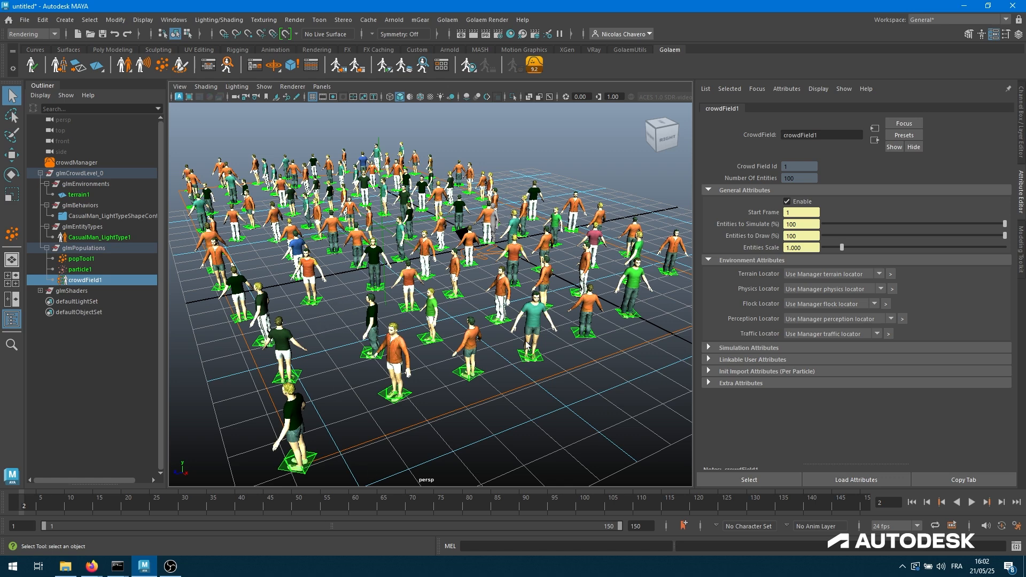
# Step: Frame the foreground crowd characters up close and add an Arnold Skydome Light to the scene
pyautogui.keyDown('alt'); pyautogui.moveTo(327, 323); pyautogui.dragTo(461, 300, button='middle'); pyautogui.keyUp('alt')
pyautogui.keyDown('alt'); pyautogui.moveTo(460, 300); pyautogui.dragTo(490, 347, button='right'); pyautogui.keyUp('alt')
pyautogui.keyDown('alt'); pyautogui.moveTo(484, 356); pyautogui.dragTo(493, 350); pyautogui.keyUp('alt')
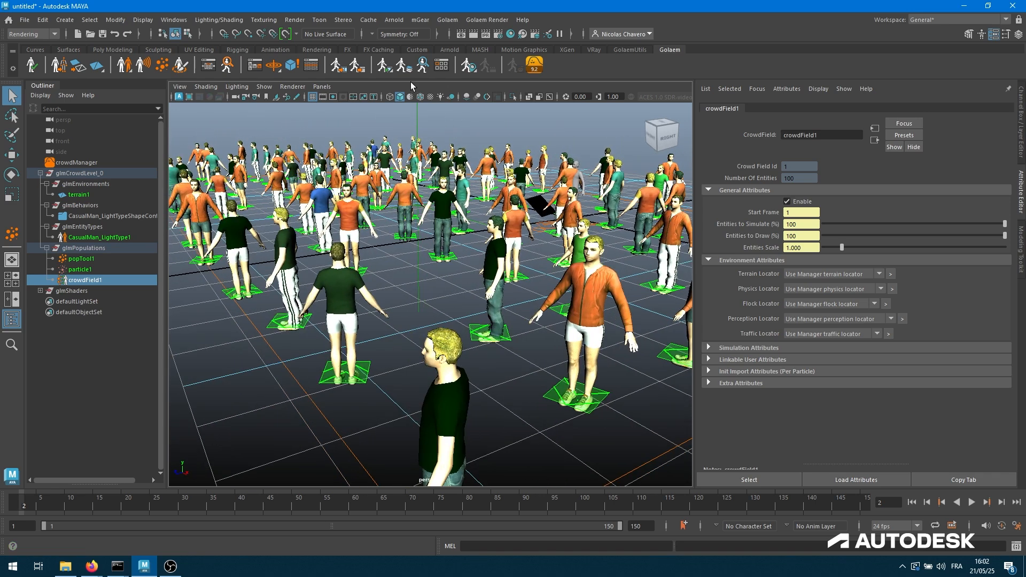
pyautogui.click(395, 23)
pyautogui.moveTo(470, 87)
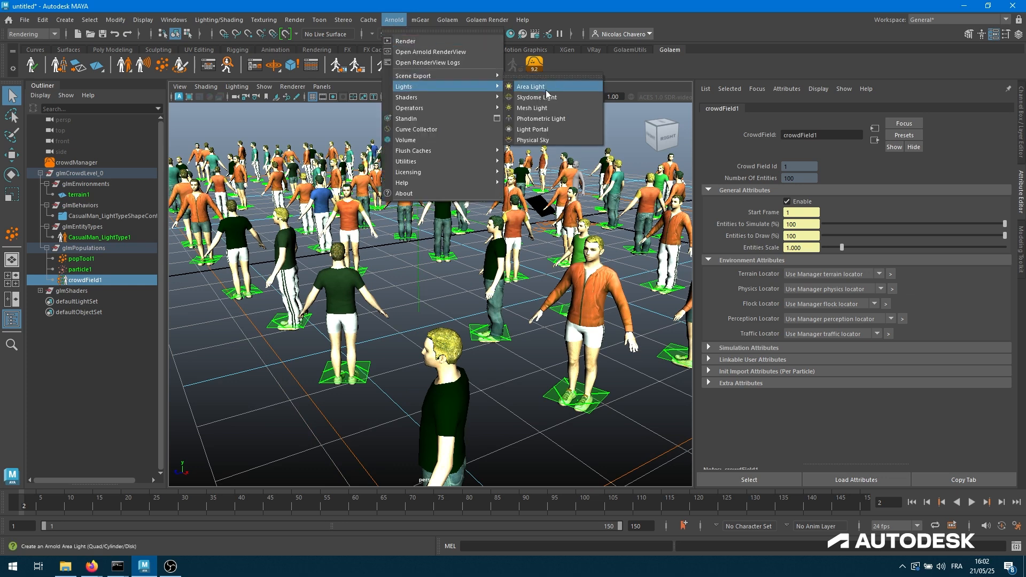
pyautogui.click(535, 98)
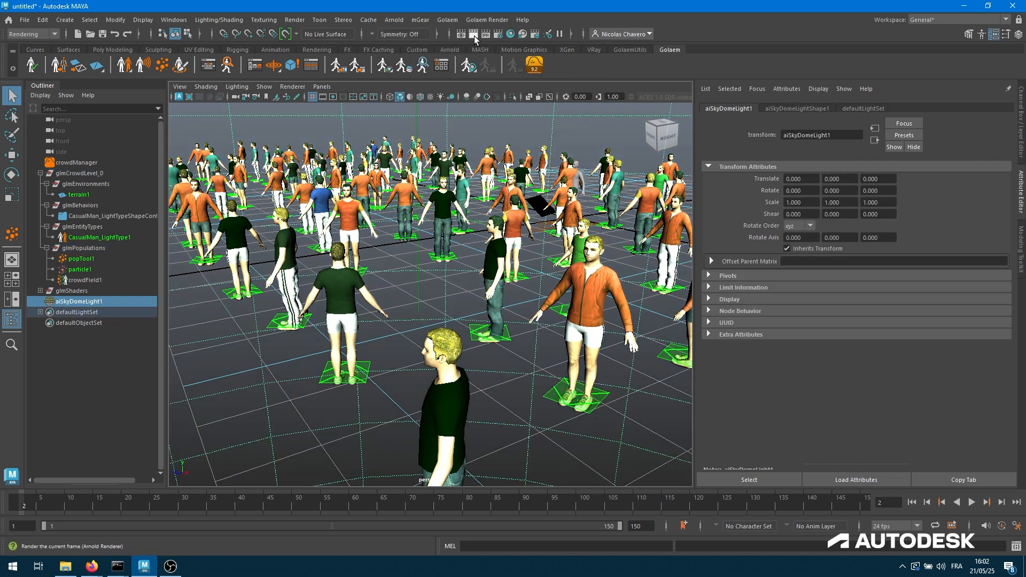
# Step: Render the current frame of the crowd with Arnold and close the RenderView
pyautogui.click(473, 34)
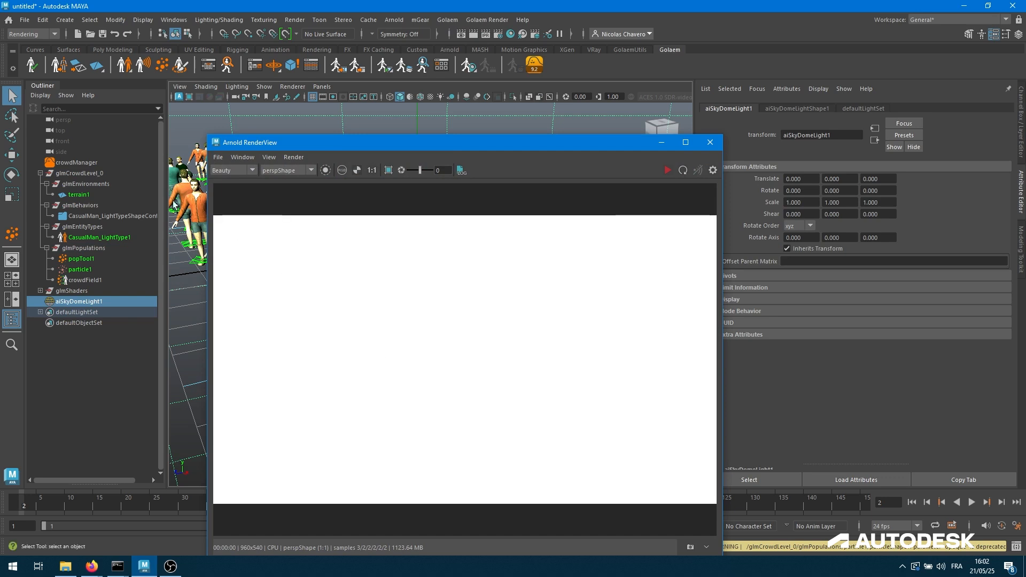
pyautogui.click(709, 142)
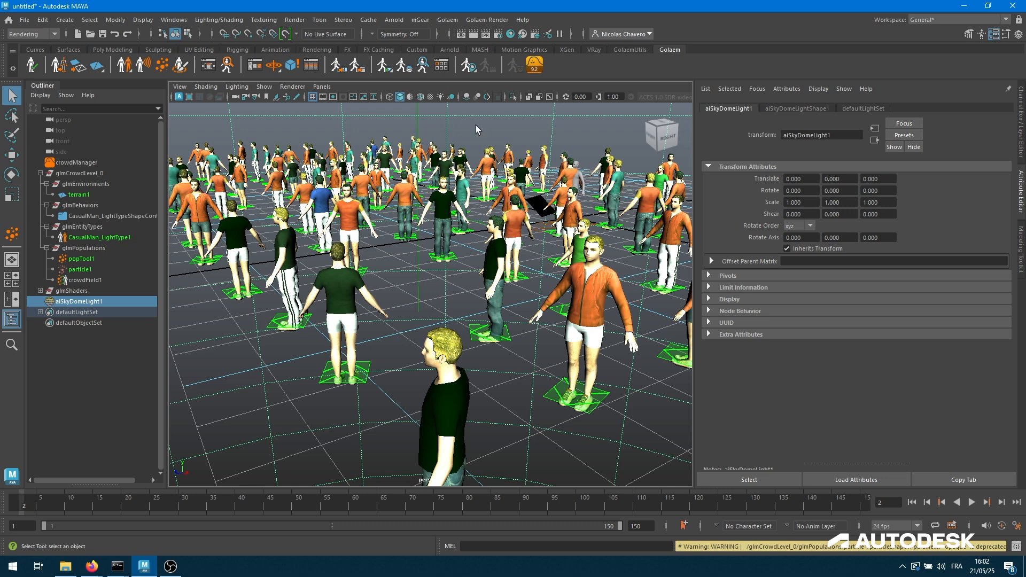
pyautogui.keyDown('alt'); pyautogui.moveTo(523, 348); pyautogui.dragTo(507, 342); pyautogui.keyUp('alt')
# Step: Select particle1, and examine the character, display and rendering attributes of CasualMan_LightTypeShape1
pyautogui.click(90, 269)
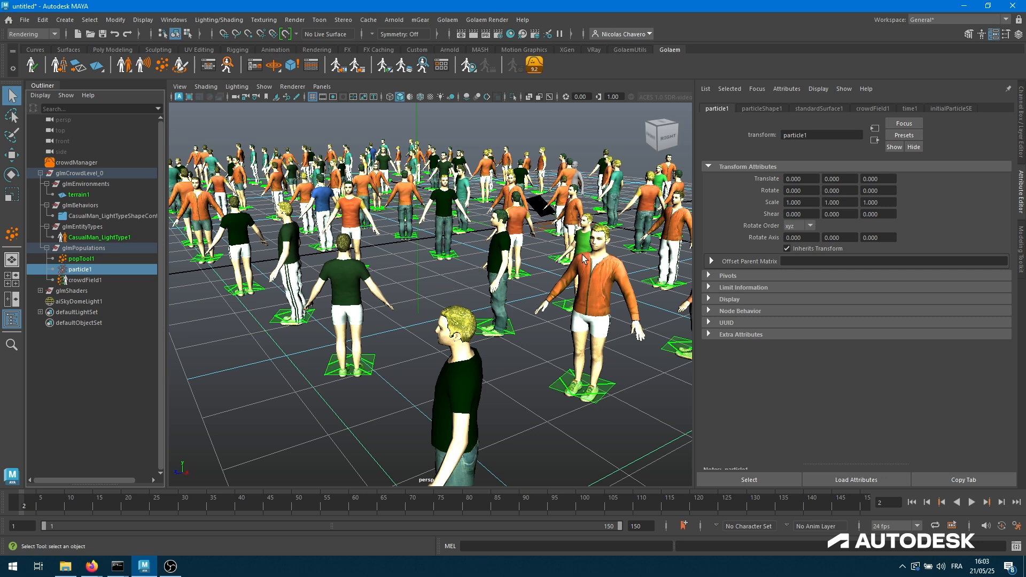
pyautogui.keyDown('alt'); pyautogui.moveTo(583, 254); pyautogui.dragTo(518, 250, button='right'); pyautogui.keyUp('alt')
pyautogui.moveTo(518, 250)
pyautogui.keyDown('alt'); pyautogui.mouseDown()
pyautogui.moveTo(705, 251)
pyautogui.moveTo(515, 256)
pyautogui.mouseUp(); pyautogui.keyUp('alt')
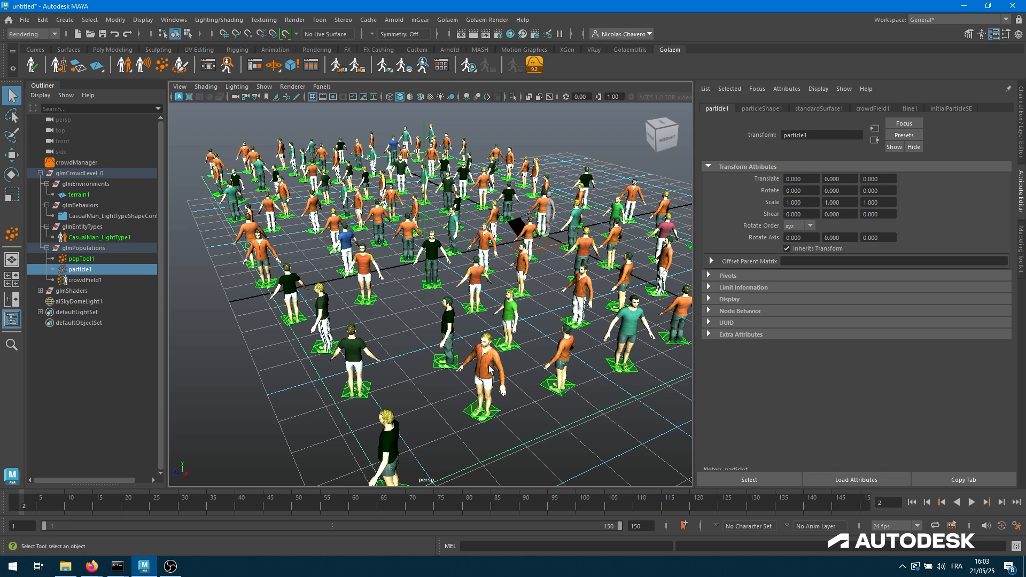
pyautogui.click(99, 239)
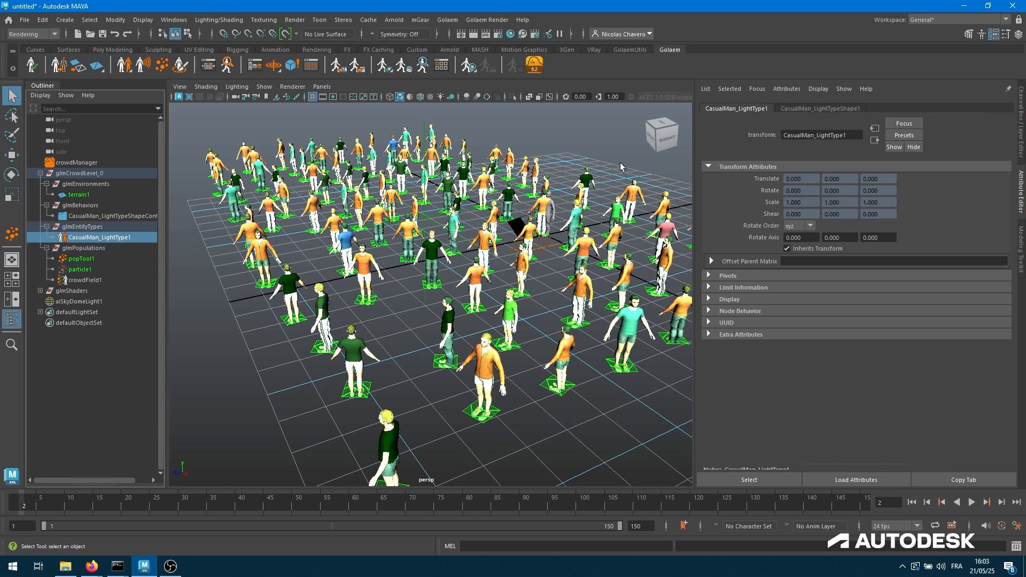
pyautogui.click(816, 109)
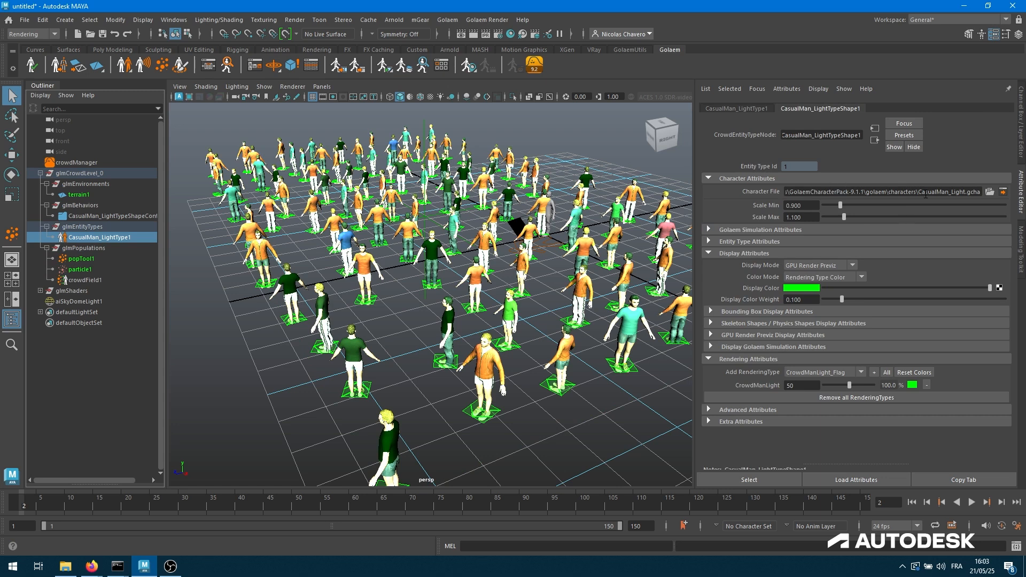
# Step: Open the CasualMan_Light.gcha character file in the Character Maker, close the tool, reopen it and reposition its window
pyautogui.click(1002, 192)
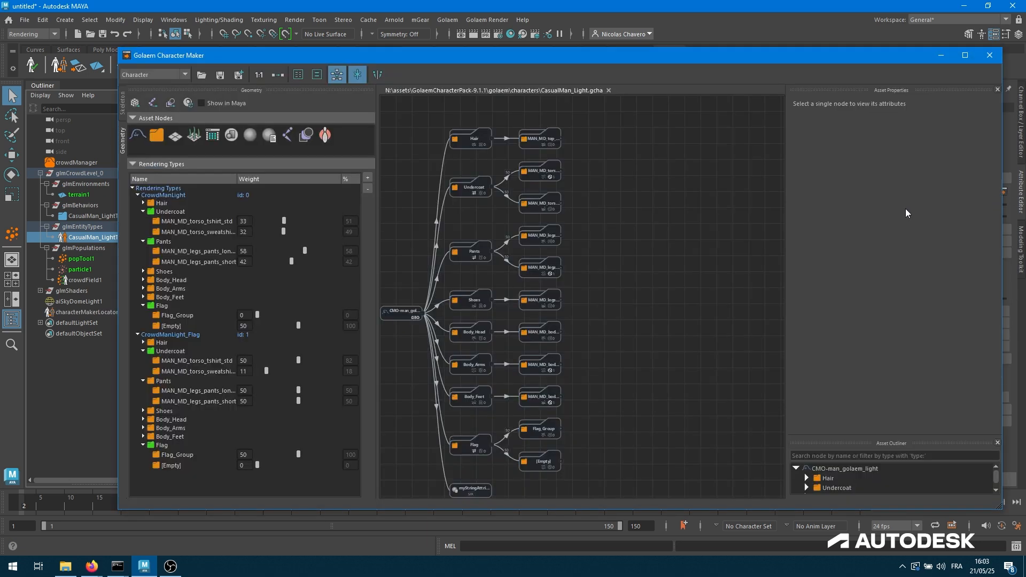
pyautogui.click(989, 55)
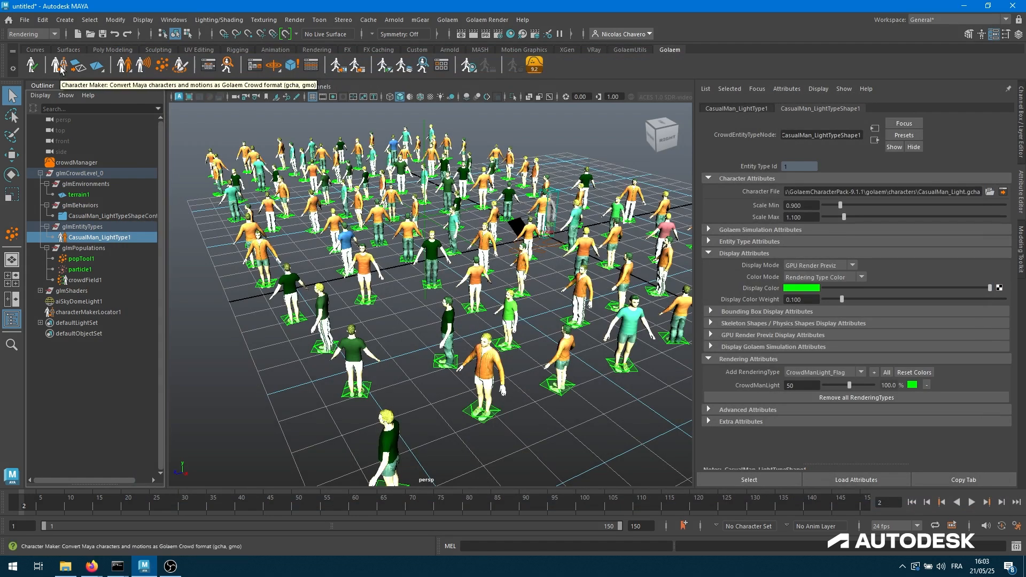
pyautogui.click(59, 74)
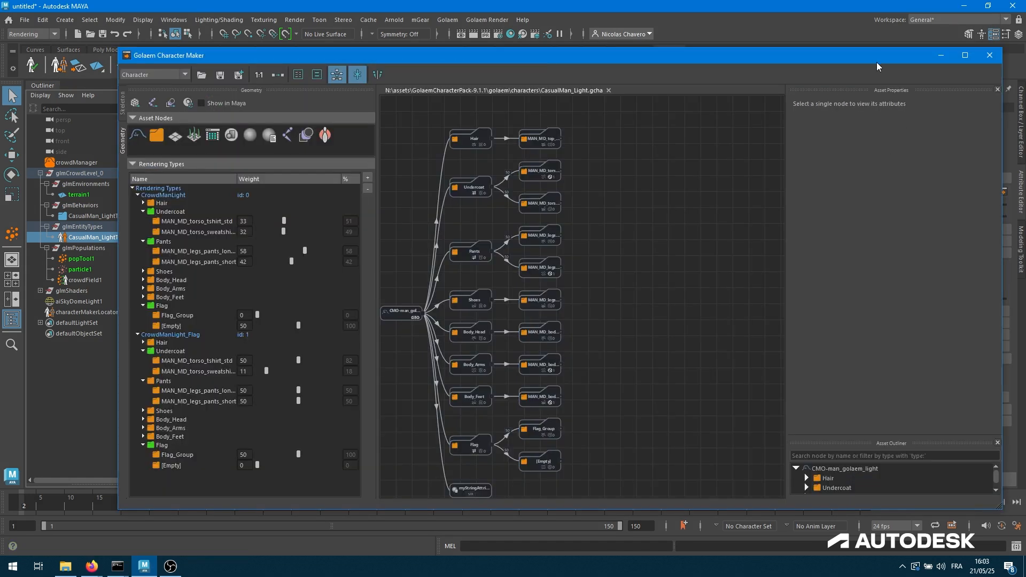
pyautogui.moveTo(876, 57); pyautogui.dragTo(761, 73)
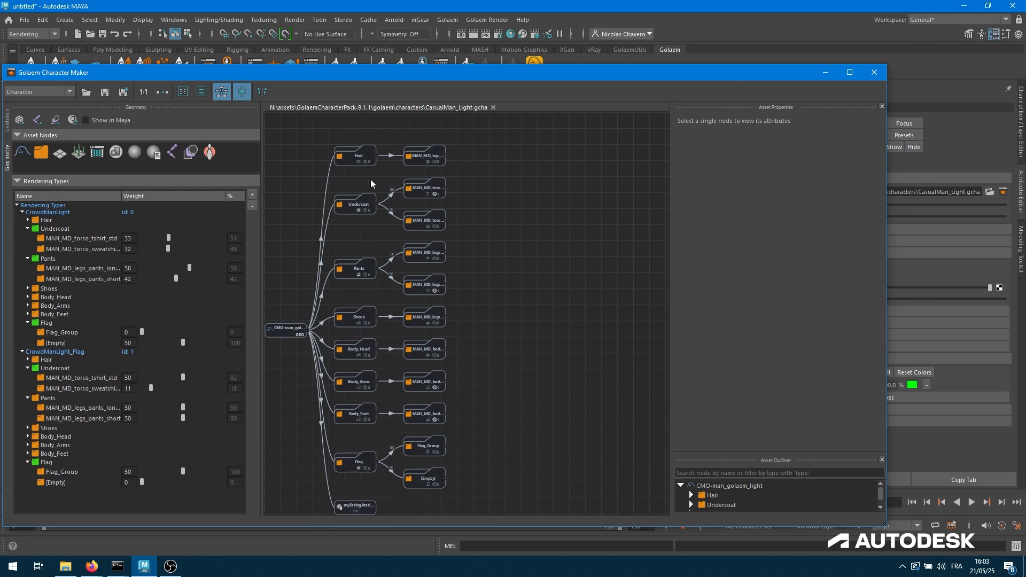
pyautogui.moveTo(271, 76); pyautogui.dragTo(342, 68)
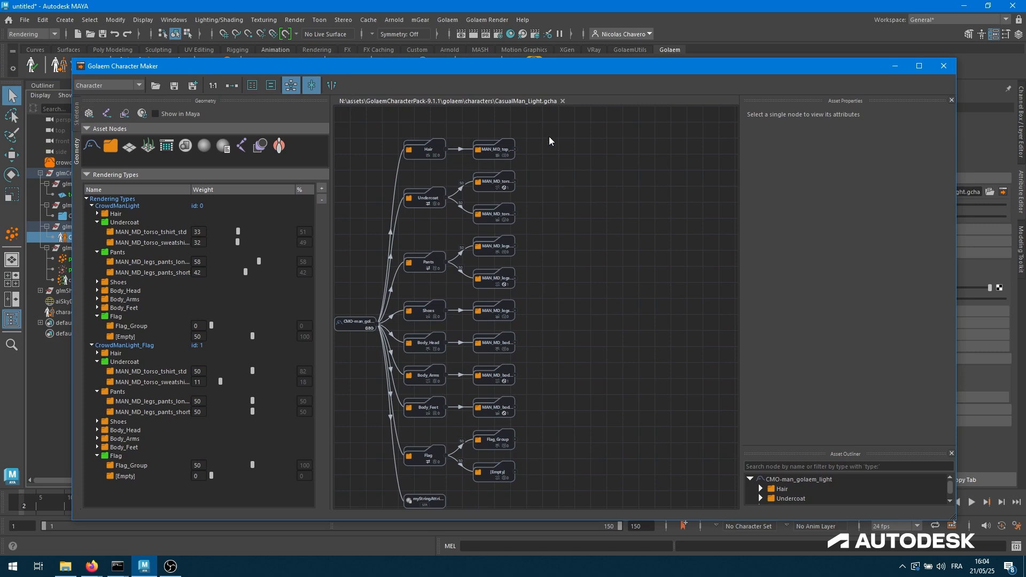
# Step: View the skeleton mapping, and examine the Undercoat asset group with its T-shirt and sweatshirt assets in the geometry graph
pyautogui.click(77, 121)
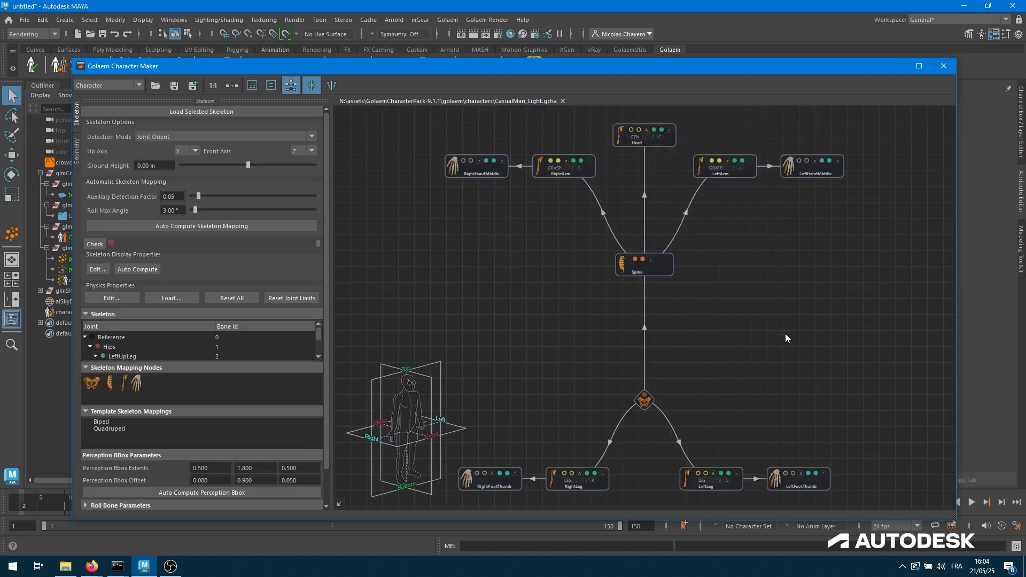
pyautogui.click(76, 150)
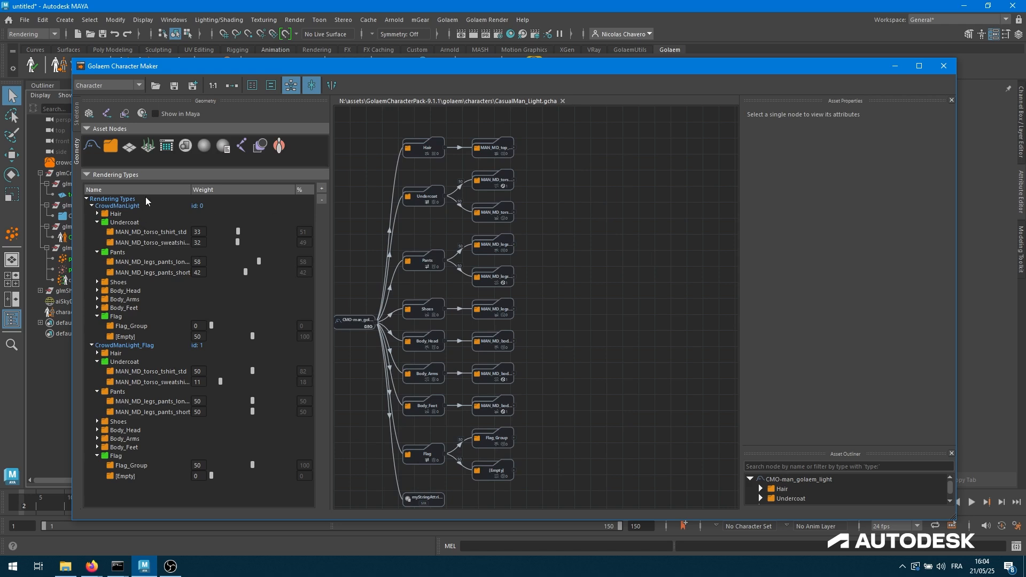
pyautogui.scroll(5, 527, 423)
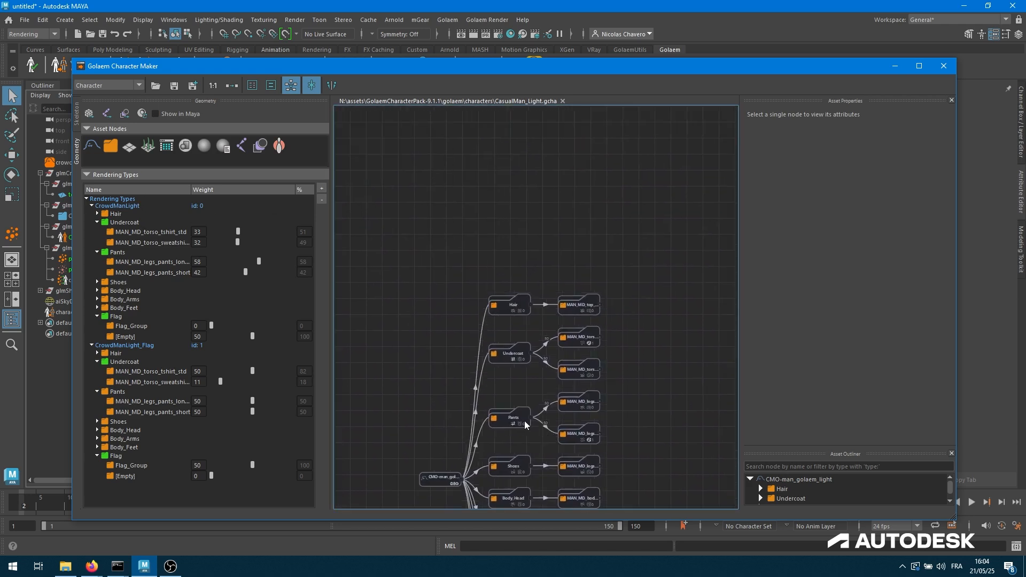
pyautogui.scroll(5, 541, 435)
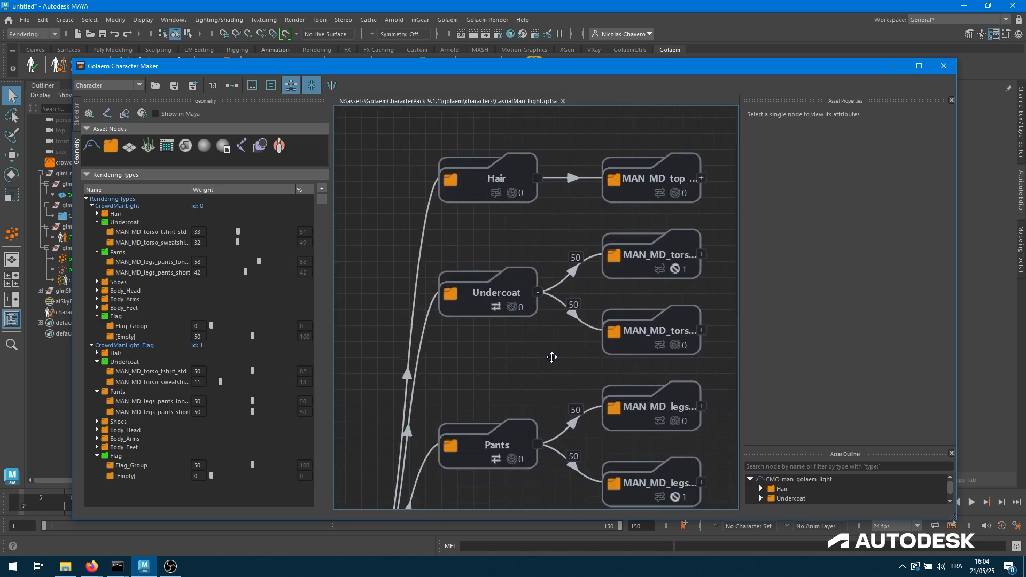
pyautogui.click(507, 264)
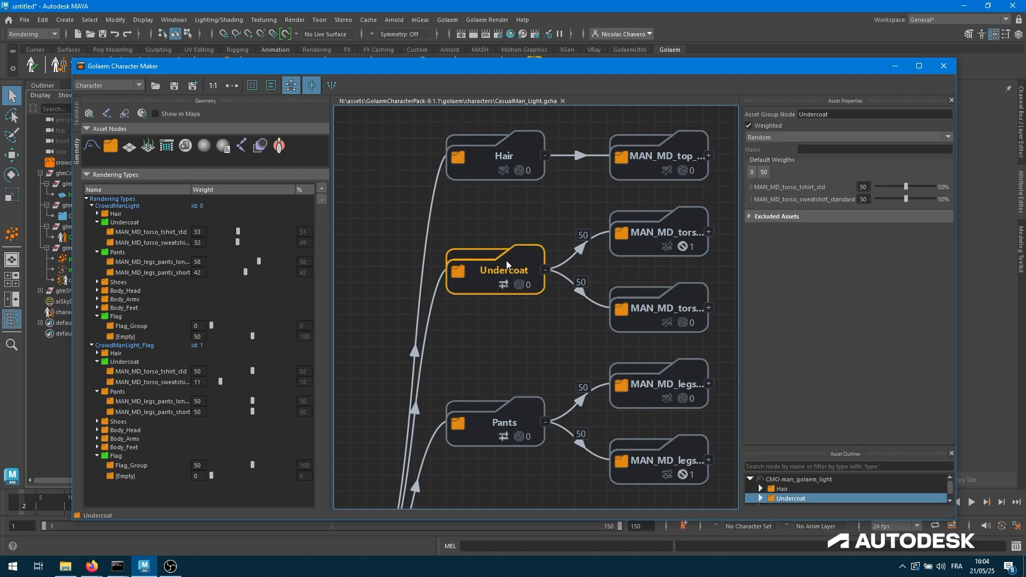
pyautogui.click(636, 230)
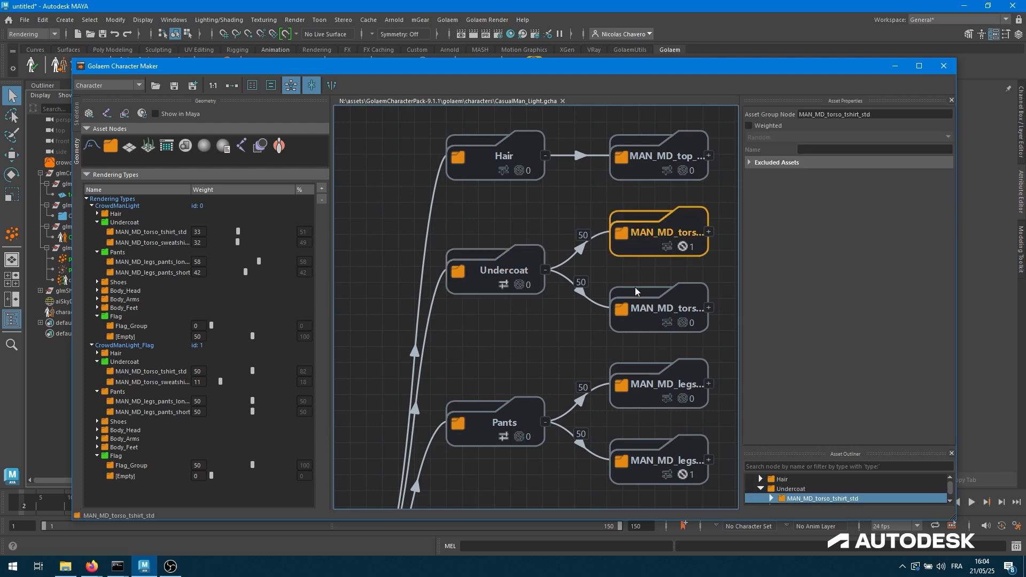
pyautogui.click(631, 310)
# Step: Examine the Pants group with its long and short pants assets, and the Flag group with its Flag_Group and [Empty] assets
pyautogui.moveTo(501, 365); pyautogui.dragTo(447, 206, button='middle')
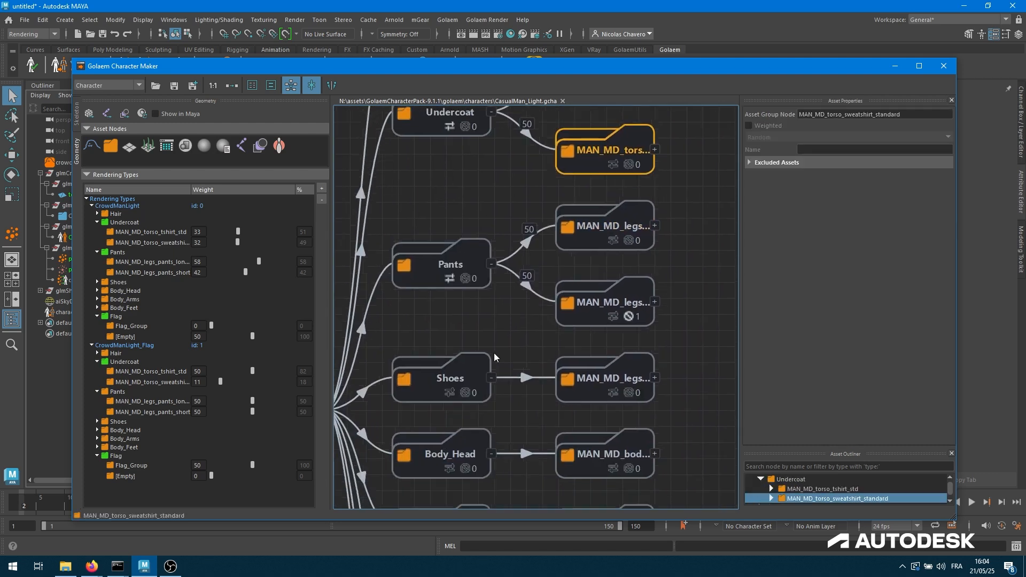
pyautogui.click(430, 278)
pyautogui.click(590, 227)
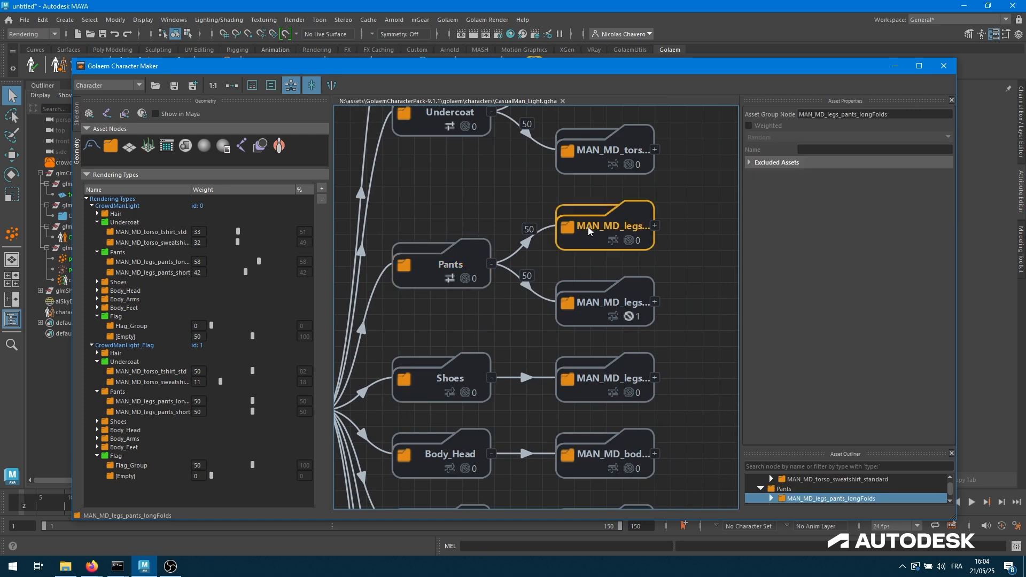
pyautogui.click(589, 309)
pyautogui.moveTo(455, 348); pyautogui.dragTo(488, 92, button='middle')
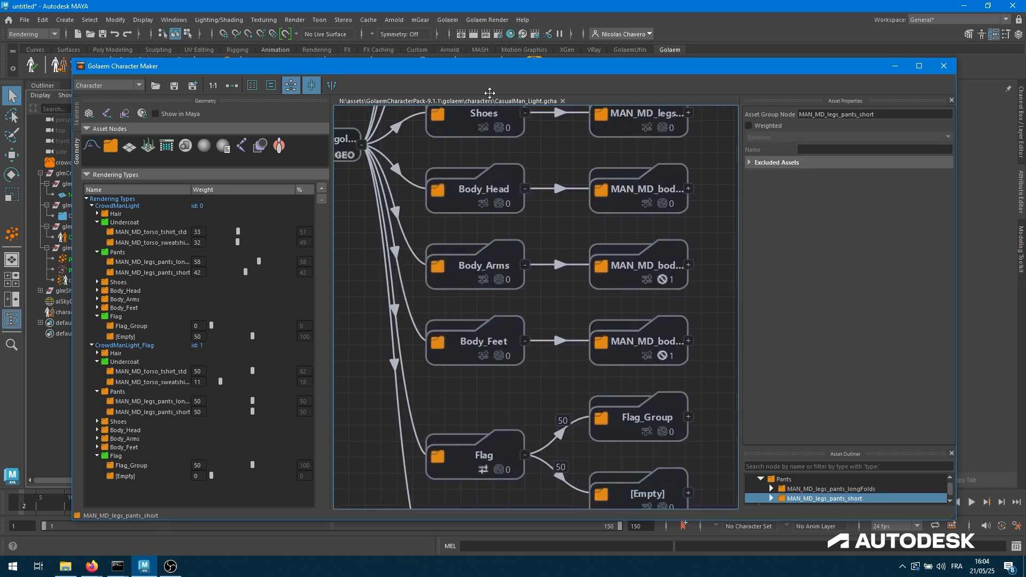
pyautogui.moveTo(557, 350); pyautogui.dragTo(524, 192, button='middle')
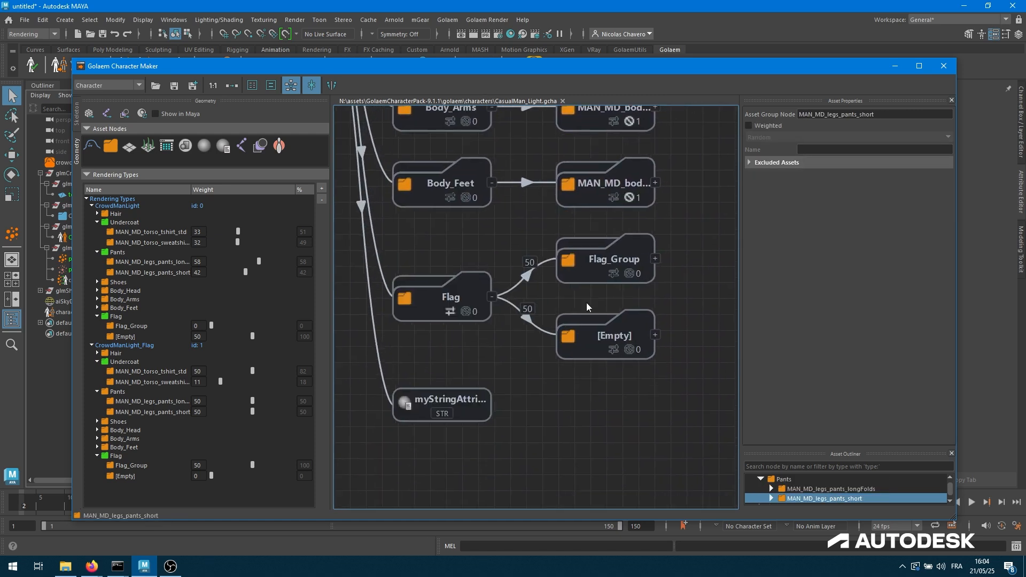
pyautogui.click(428, 303)
pyautogui.click(582, 264)
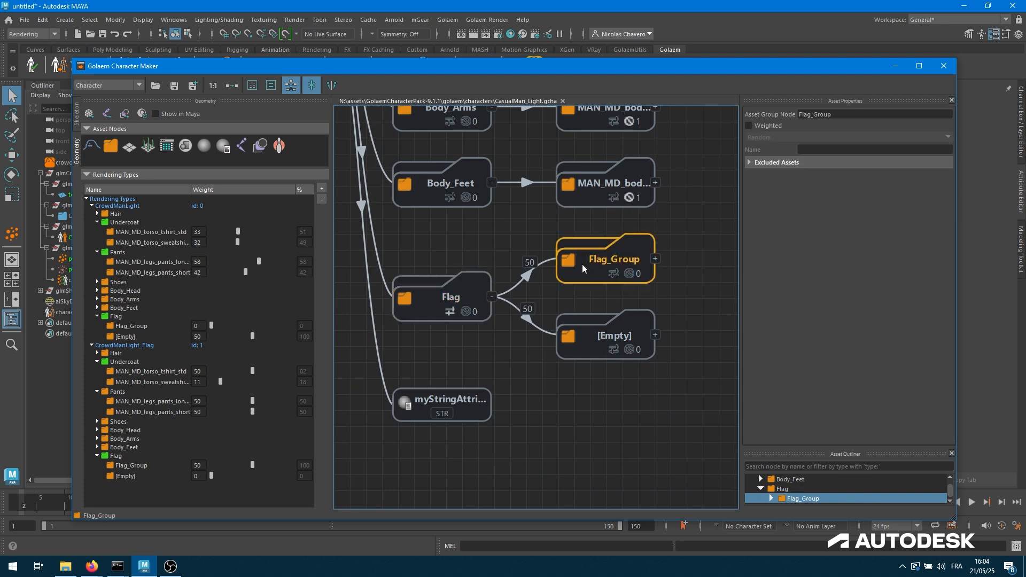
pyautogui.click(589, 342)
# Step: Set the Undercoat sweatshirt weight to 0 for the CrowdManLight rendering type and save the character file
pyautogui.moveTo(515, 216); pyautogui.dragTo(519, 473, button='middle')
pyautogui.click(443, 297)
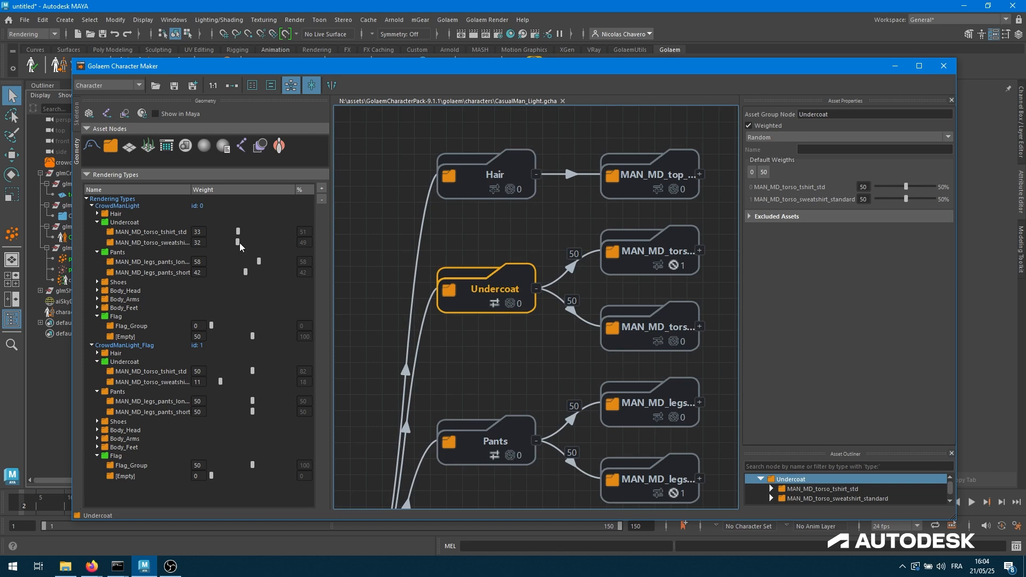
pyautogui.moveTo(239, 243); pyautogui.dragTo(209, 248)
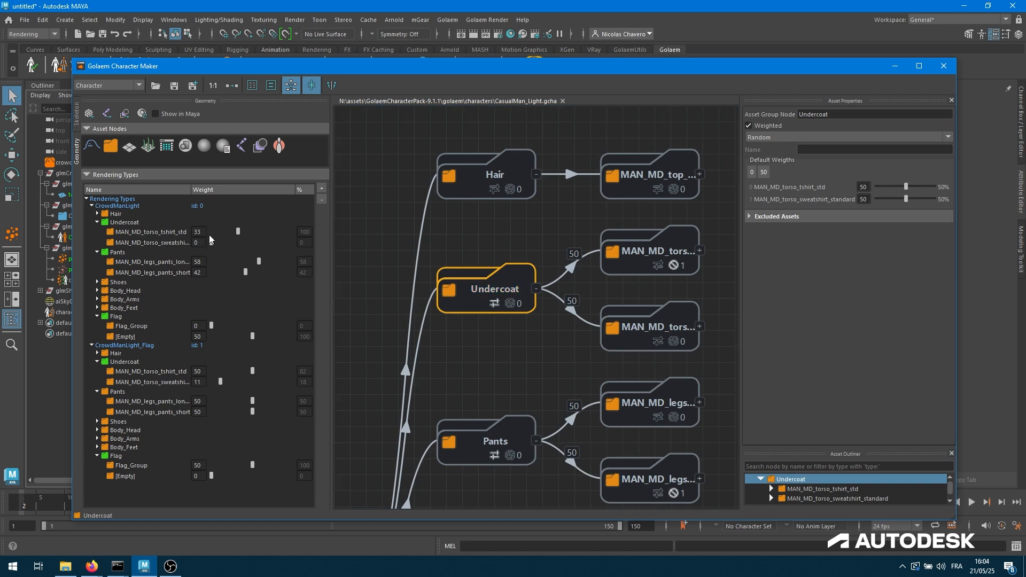
pyautogui.click(174, 85)
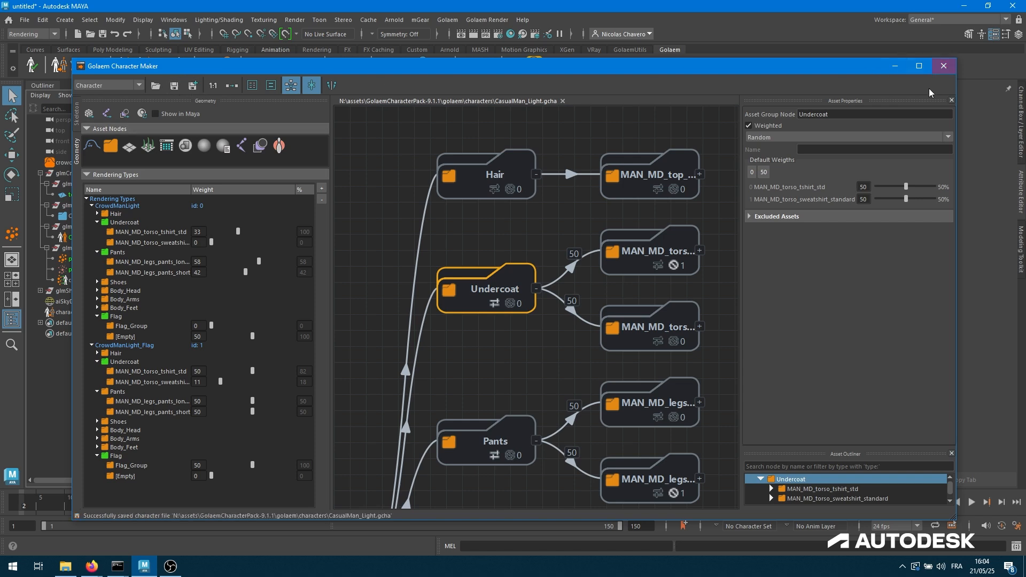
# Step: Minimize the Character Maker and rerun the crowd simulation from frame 1 to frame 2
pyautogui.click(895, 65)
pyautogui.click(912, 502)
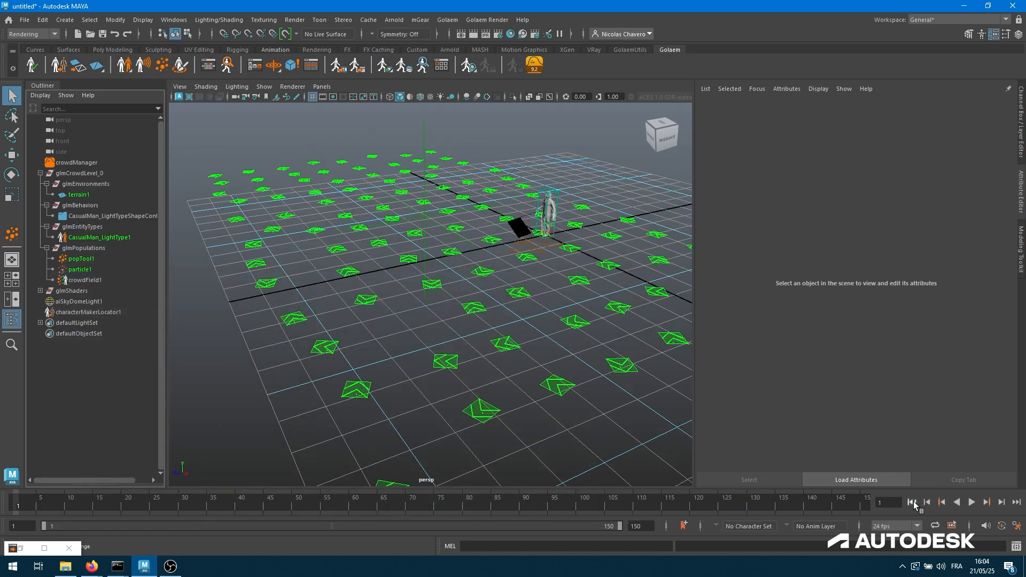
pyautogui.click(1001, 503)
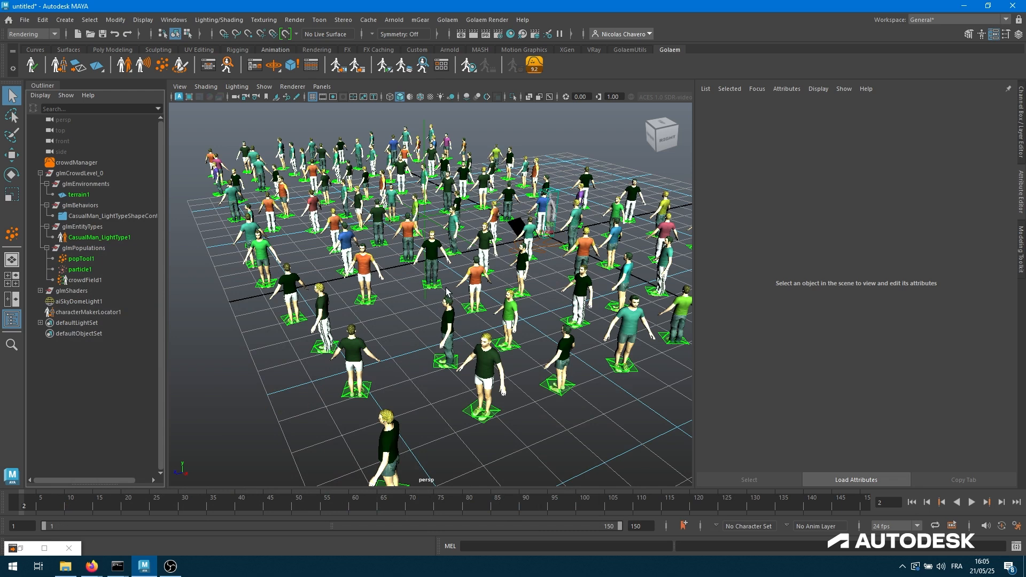
pyautogui.keyDown('alt'); pyautogui.moveTo(407, 292); pyautogui.dragTo(404, 261, button='middle'); pyautogui.keyUp('alt')
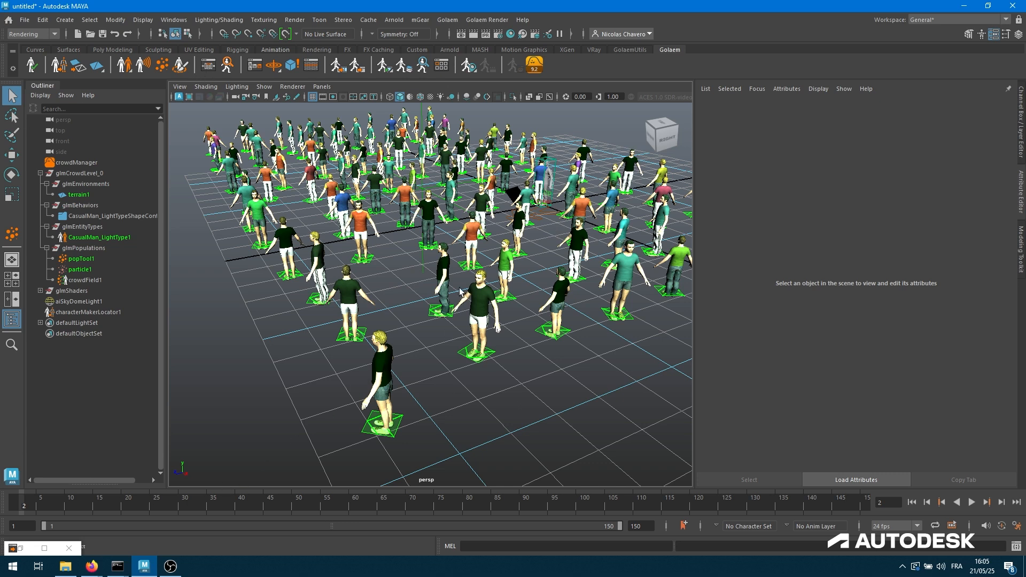
# Step: Rewind to frame 1, check the Start Frame in the crowdManager attributes, and advance the simulation one frame
pyautogui.click(912, 502)
pyautogui.click(72, 163)
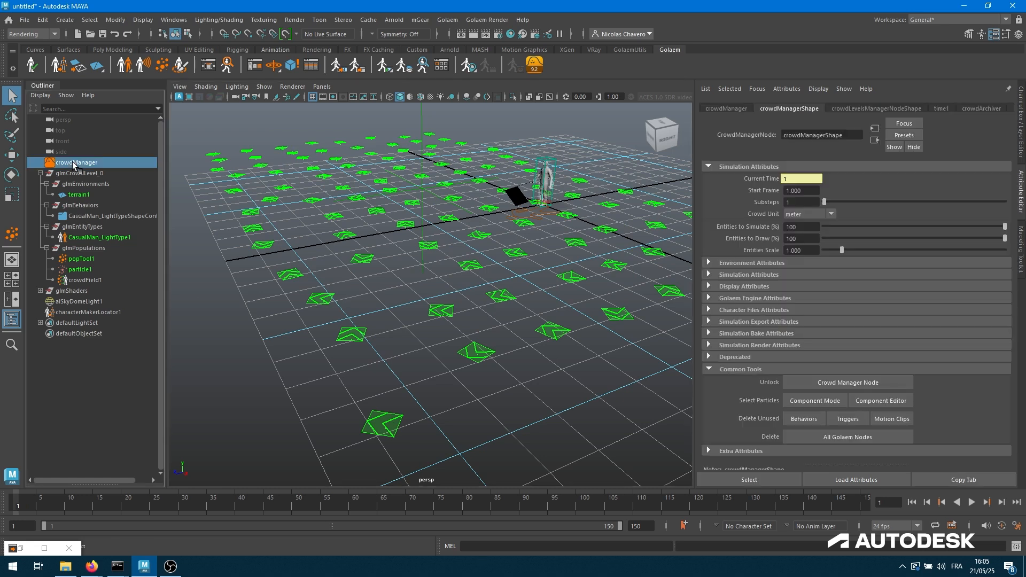
pyautogui.click(796, 190)
pyautogui.click(1001, 503)
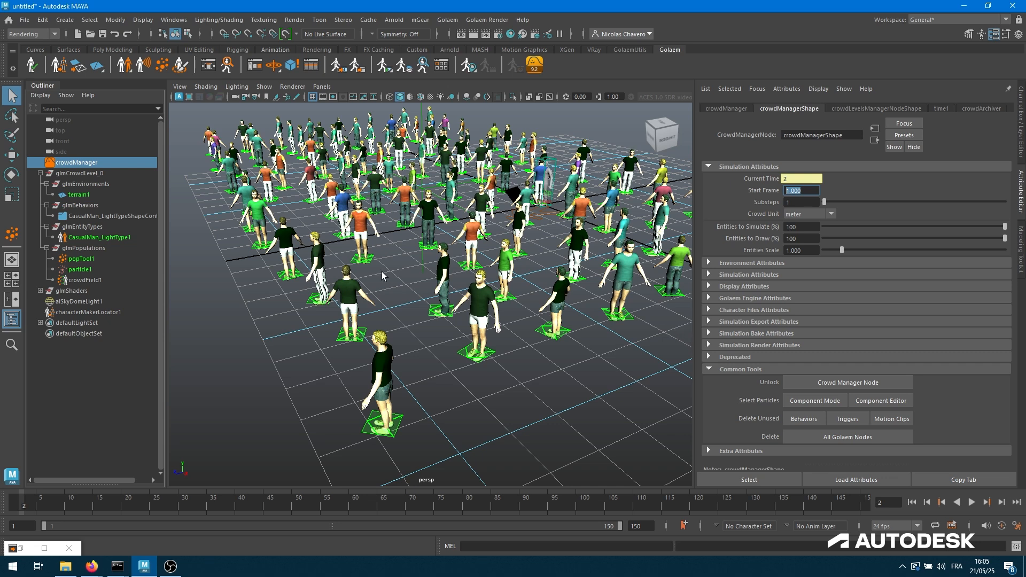
# Step: Set popTool1's Distance X and Distance Z to 2.429 and replace the existing crowd particles with the new layout
pyautogui.click(79, 260)
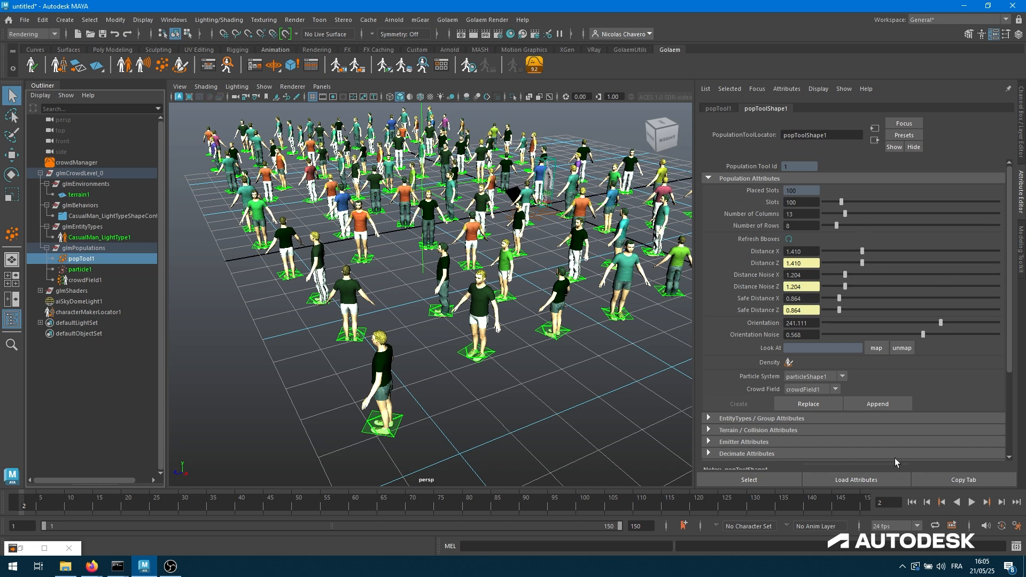
pyautogui.moveTo(862, 250); pyautogui.dragTo(879, 257)
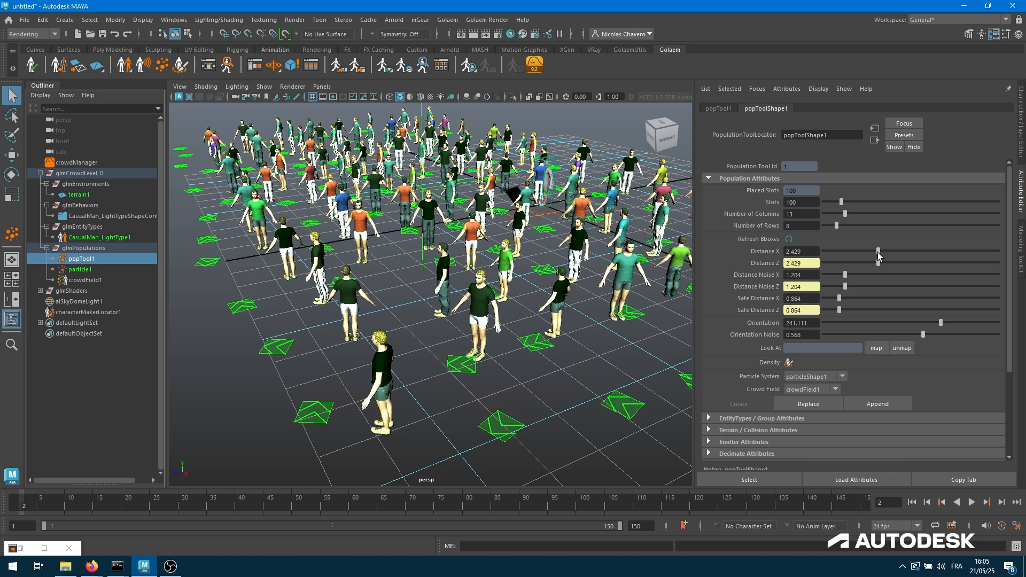
pyautogui.click(912, 503)
pyautogui.click(1001, 503)
pyautogui.click(816, 407)
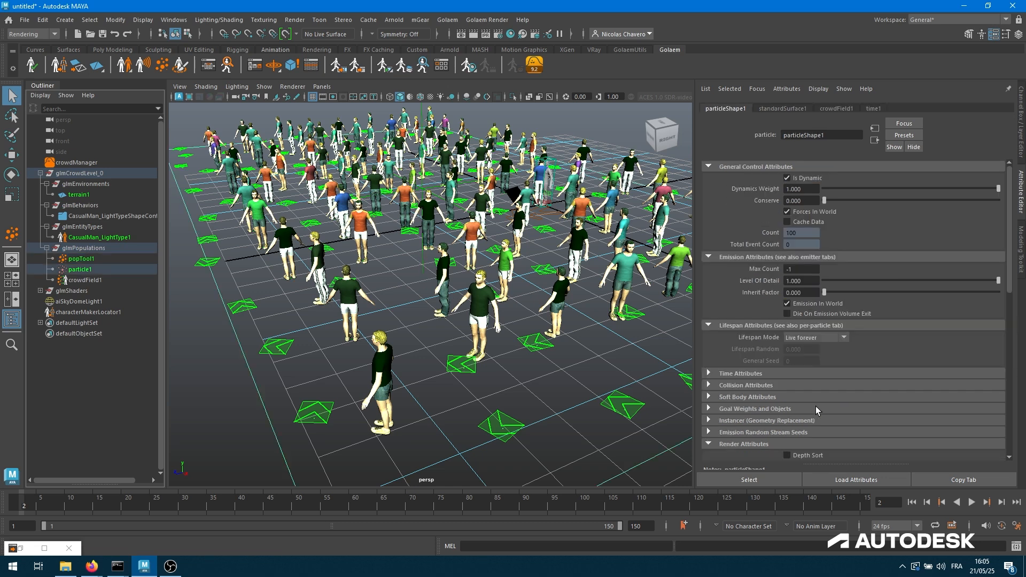
# Step: Rewind to frame 1 and advance to frame 2 to regenerate the crowd on the replaced particles
pyautogui.click(912, 502)
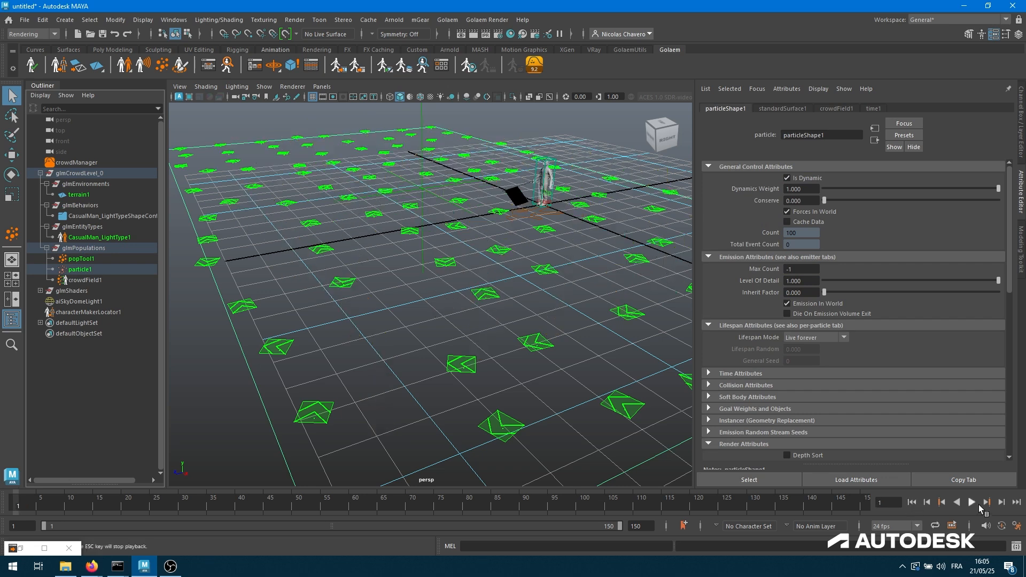
pyautogui.click(1003, 502)
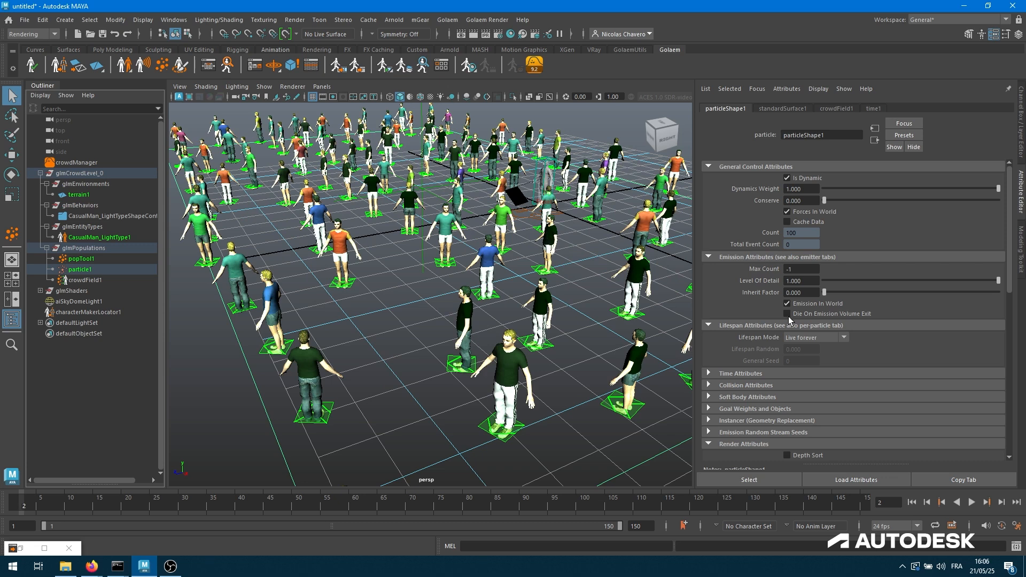
pyautogui.keyDown('alt'); pyautogui.moveTo(439, 260); pyautogui.dragTo(476, 256); pyautogui.keyUp('alt')
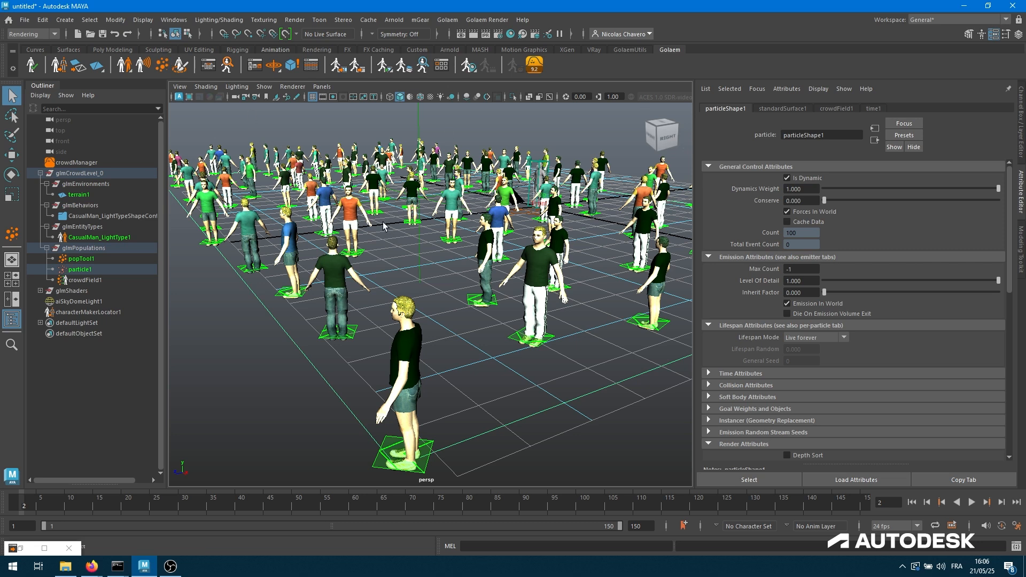
# Step: Save the scene as quickStart92Video in Maya ASCII format in the project's scenes folder
pyautogui.click(102, 34)
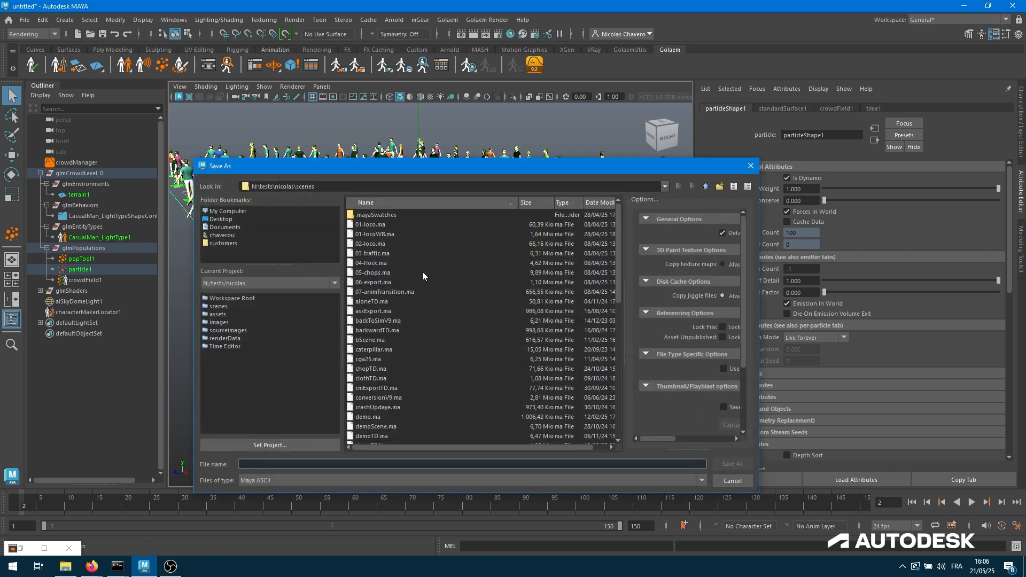
pyautogui.write('quickStart')
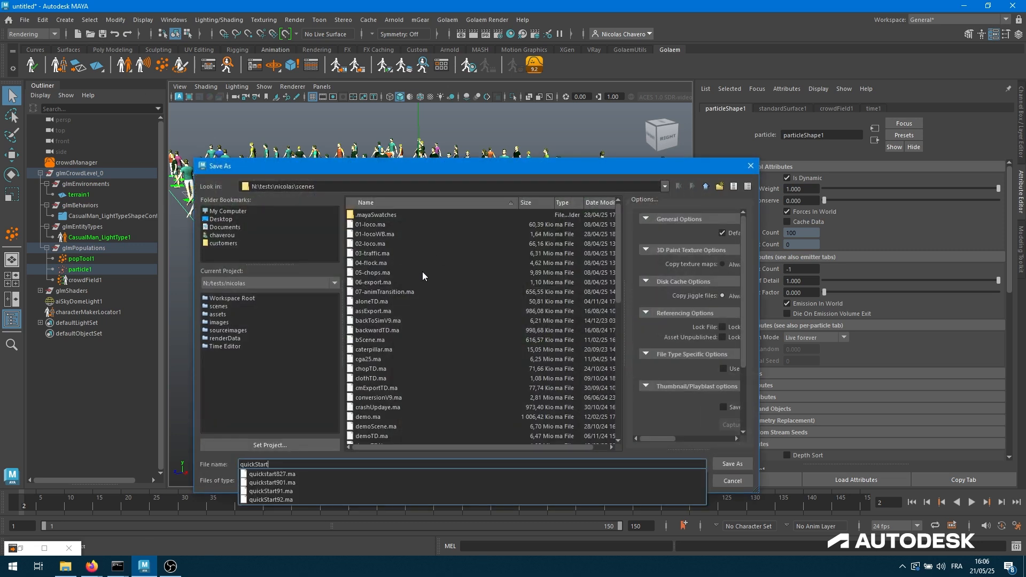
pyautogui.write('92')
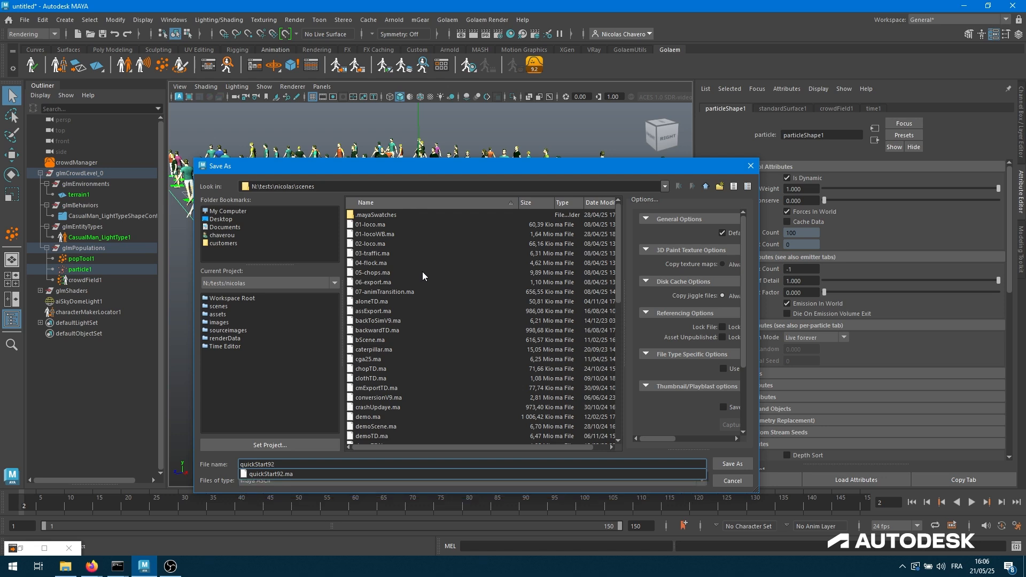
pyautogui.write('Video')
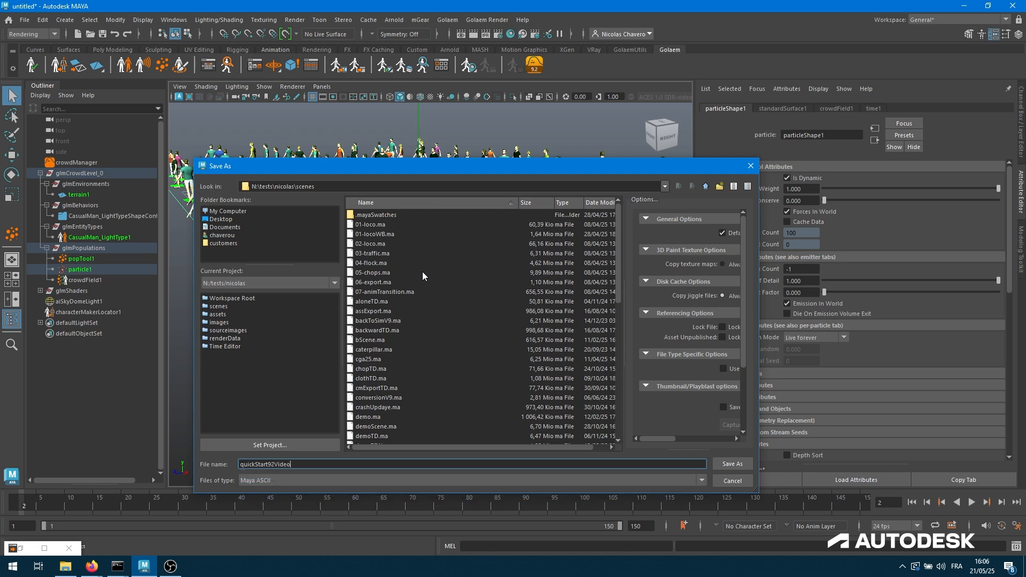
pyautogui.press('Return')
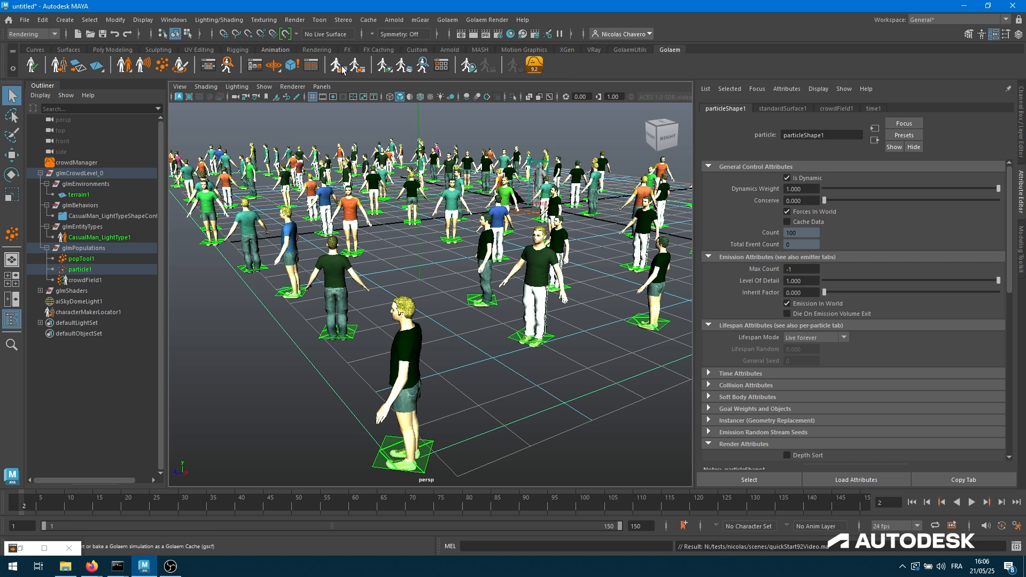
# Step: Export the crowdField1 simulation cache as quickStart92Video for frames 1 to 50 with the Simulation Exporter
pyautogui.click(342, 70)
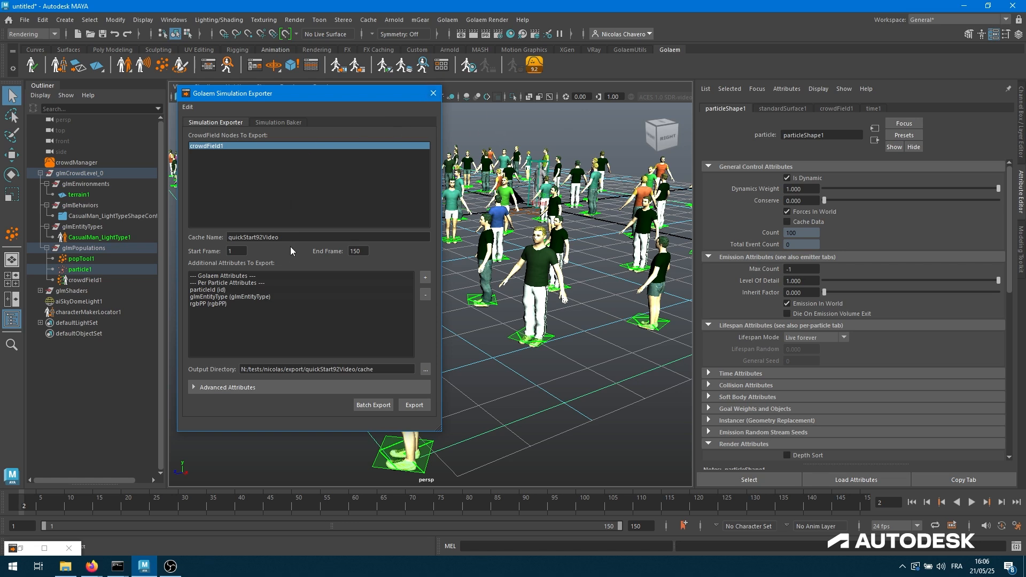
pyautogui.moveTo(279, 238); pyautogui.dragTo(194, 242)
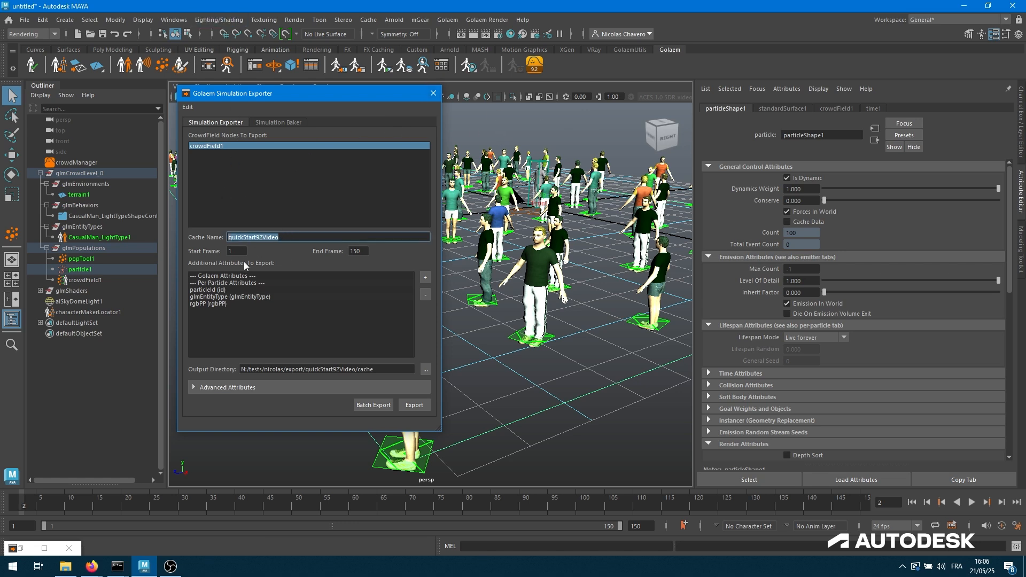
pyautogui.doubleClick(232, 252)
pyautogui.doubleClick(366, 252)
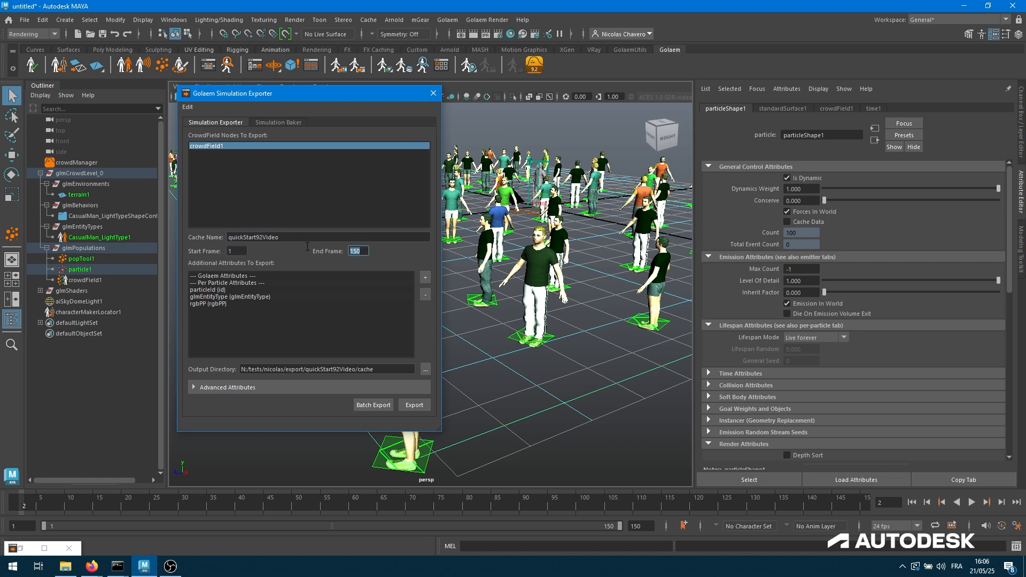
pyautogui.write('50')
pyautogui.press('Tab')
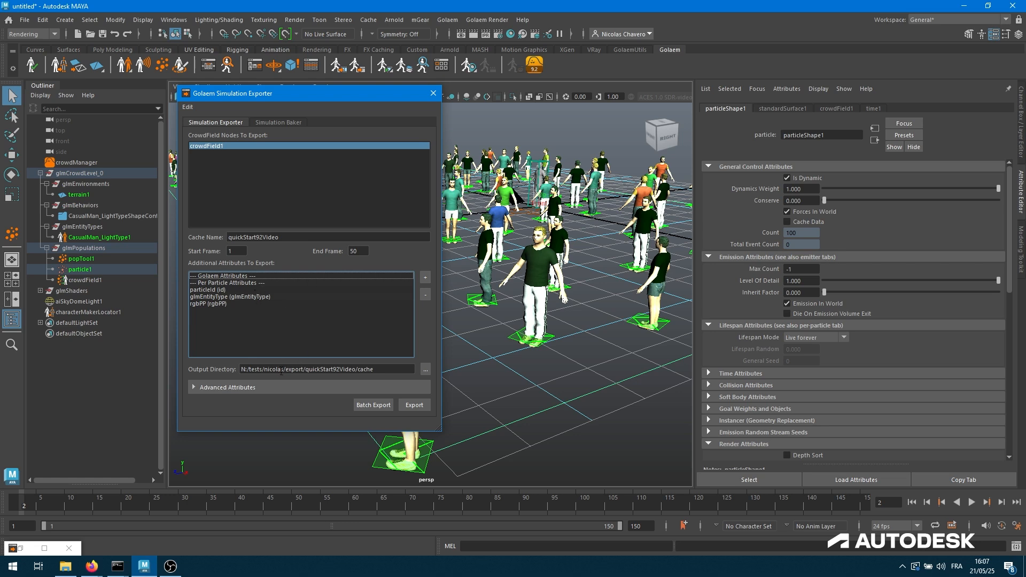
pyautogui.click(415, 406)
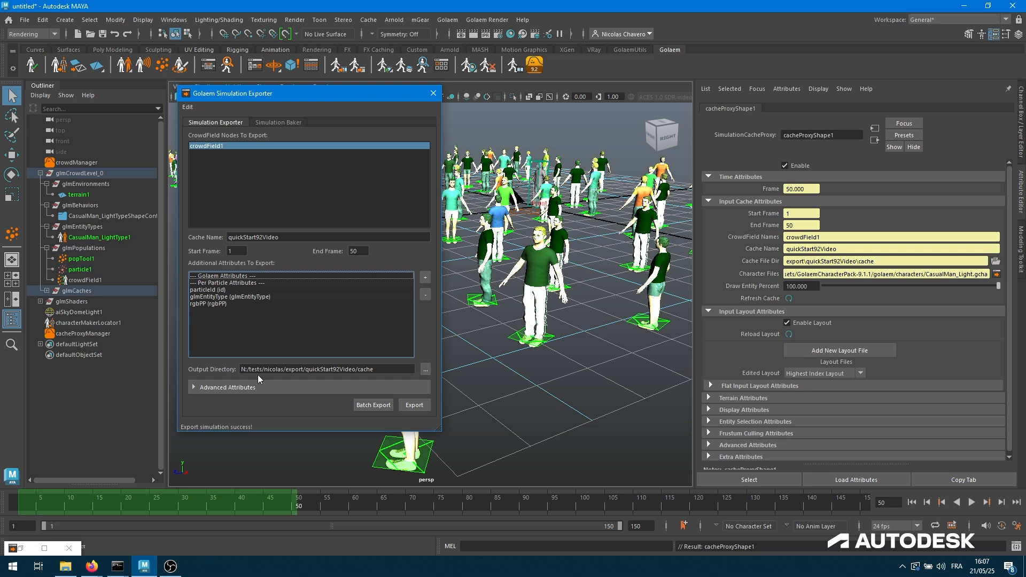
# Step: Close the Simulation Exporter and display the cacheProxyShape1 attributes of cacheProxy1 under glmCaches
pyautogui.click(433, 93)
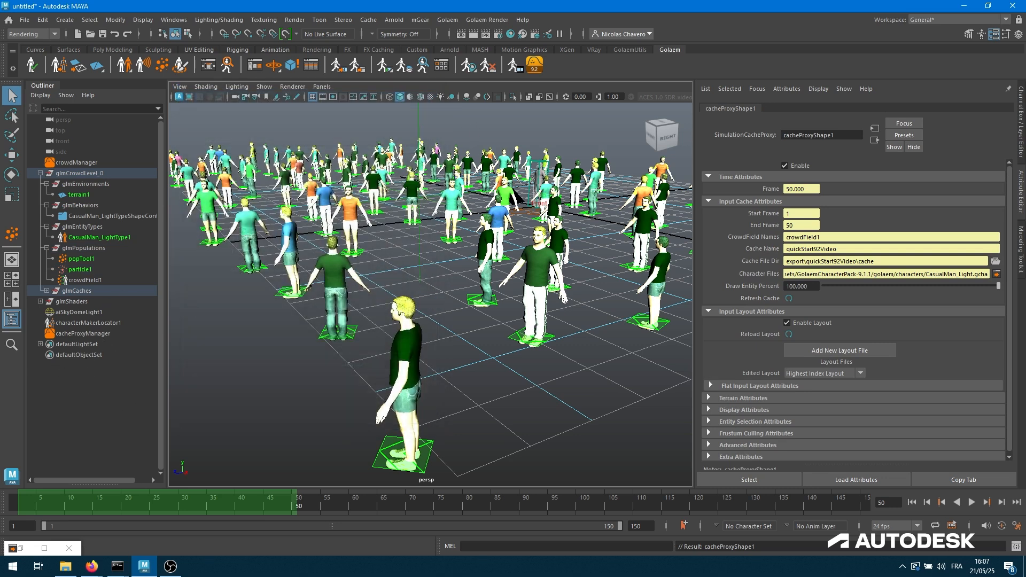
pyautogui.click(47, 291)
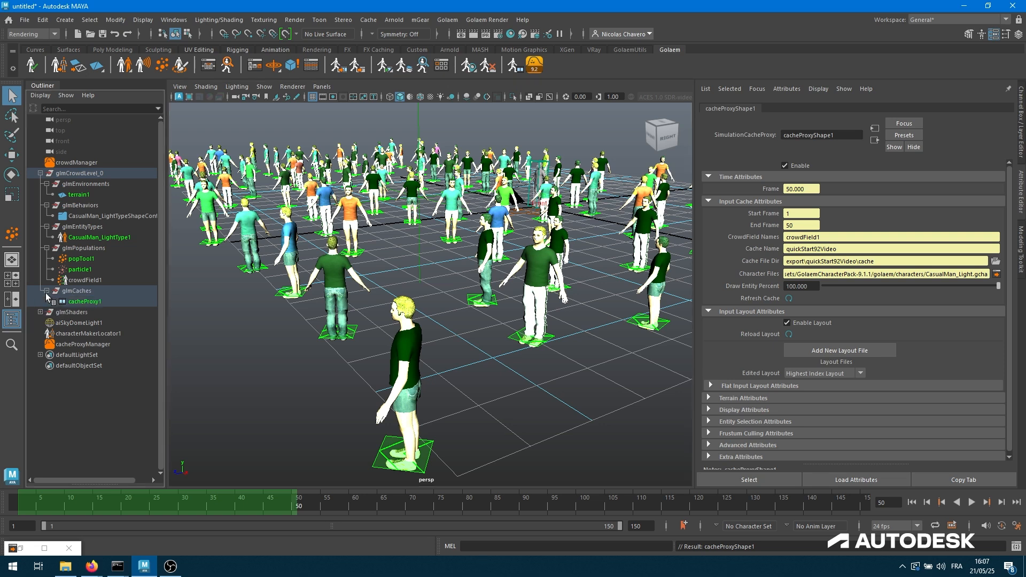
pyautogui.click(85, 301)
pyautogui.click(771, 110)
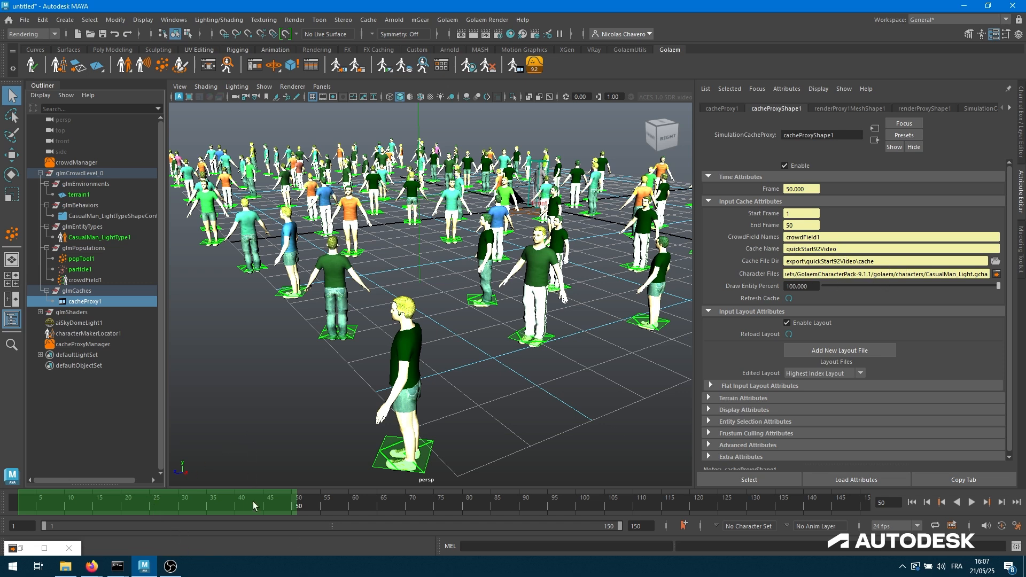
# Step: Play and scrub the timeline within frames 1 to 50 to review the cached crowd replay
pyautogui.hotkey('alt', 'v')
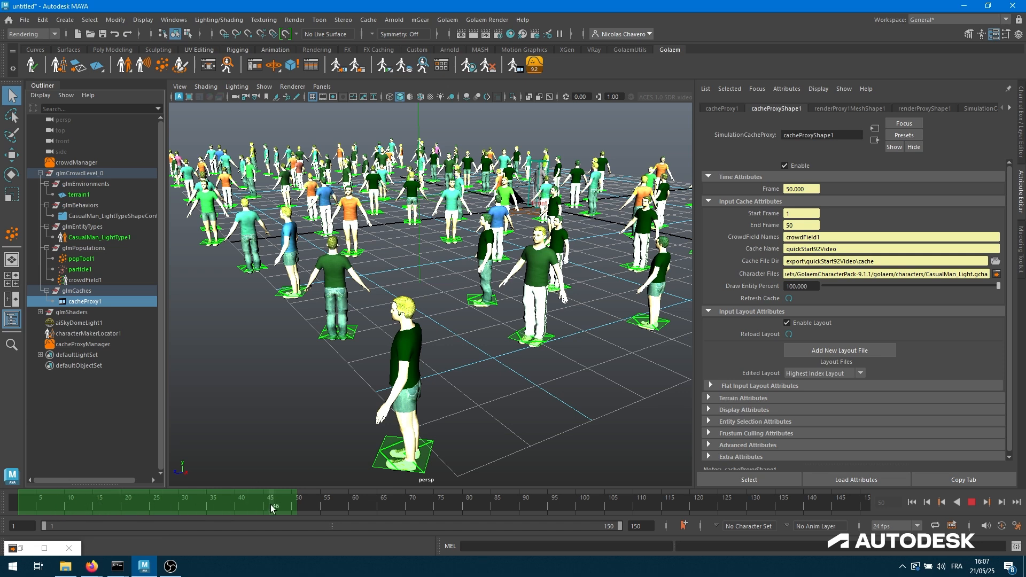
pyautogui.moveTo(137, 512)
pyautogui.mouseDown()
pyautogui.moveTo(174, 512)
pyautogui.moveTo(138, 515)
pyautogui.mouseUp()
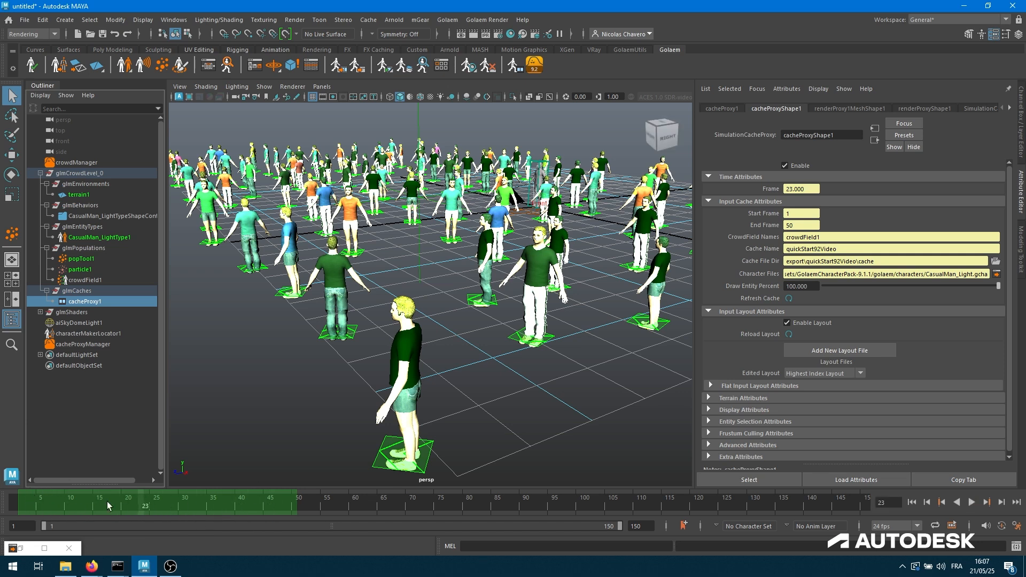
pyautogui.moveTo(219, 505); pyautogui.dragTo(179, 509)
pyautogui.moveTo(185, 499); pyautogui.dragTo(116, 509)
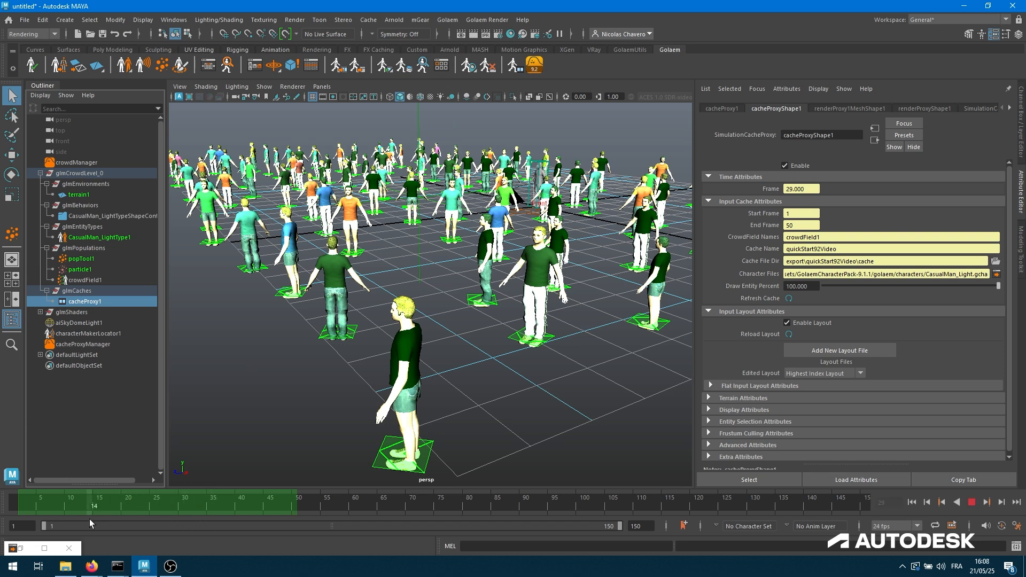
pyautogui.moveTo(197, 518); pyautogui.dragTo(198, 516)
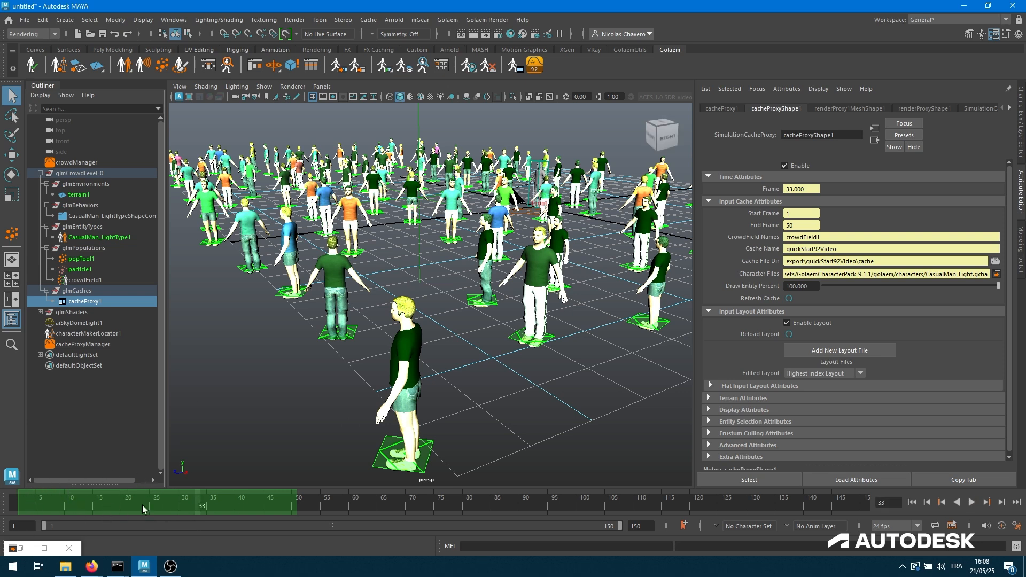
# Step: Toggle to simulation mode and back to cache replay, and turn on the Golaem Details heads-up display
pyautogui.click(511, 68)
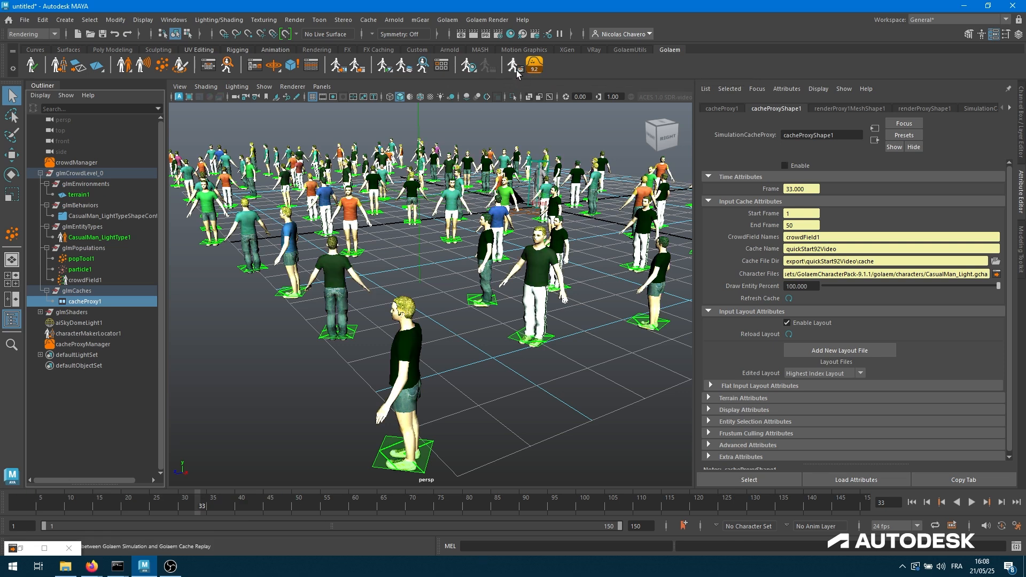
pyautogui.click(516, 70)
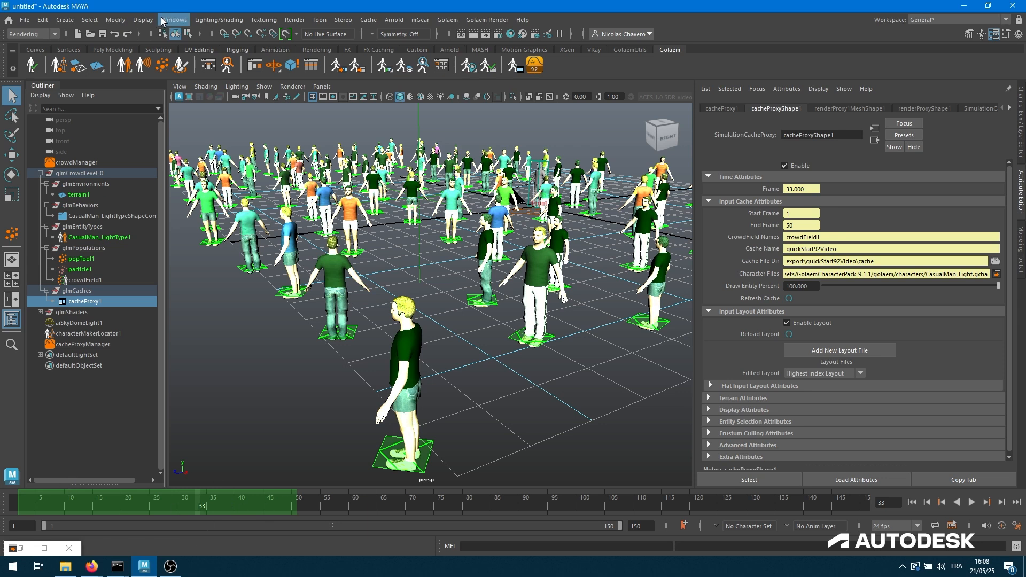
pyautogui.click(143, 20)
pyautogui.moveTo(182, 60)
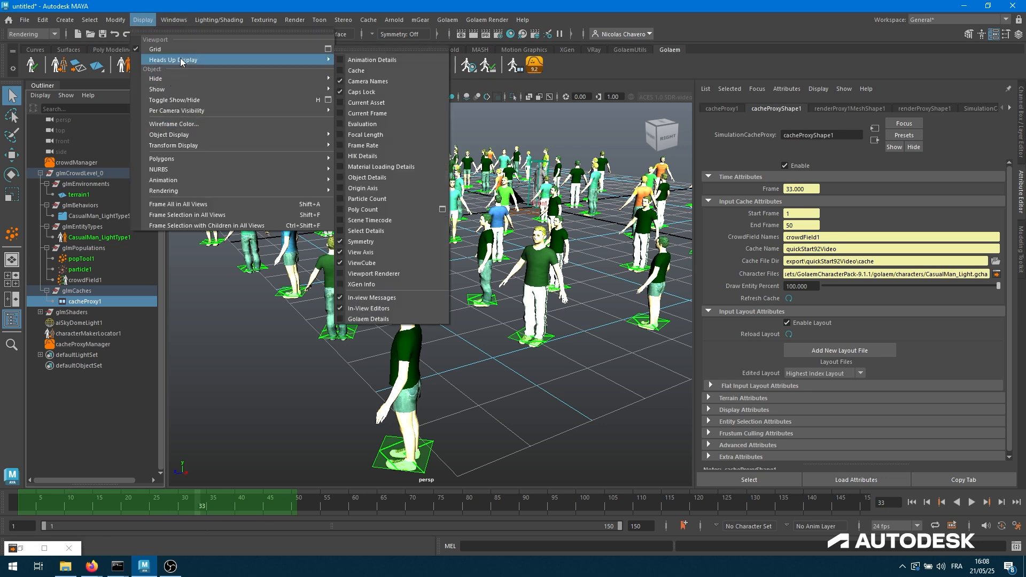
pyautogui.click(368, 319)
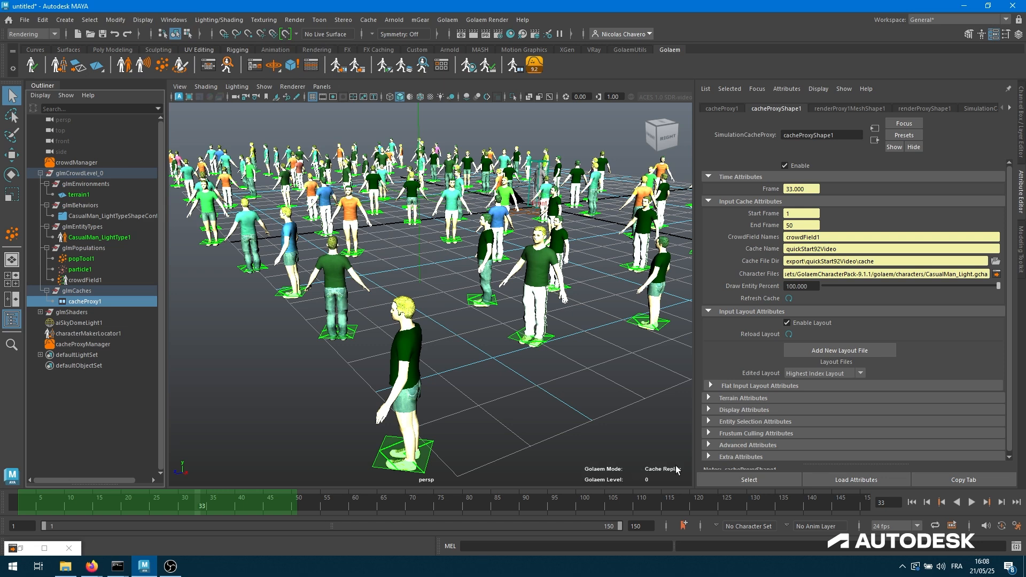
# Step: Rewind to frame 1 in simulation mode, and return to cache replay at frame 25
pyautogui.click(514, 64)
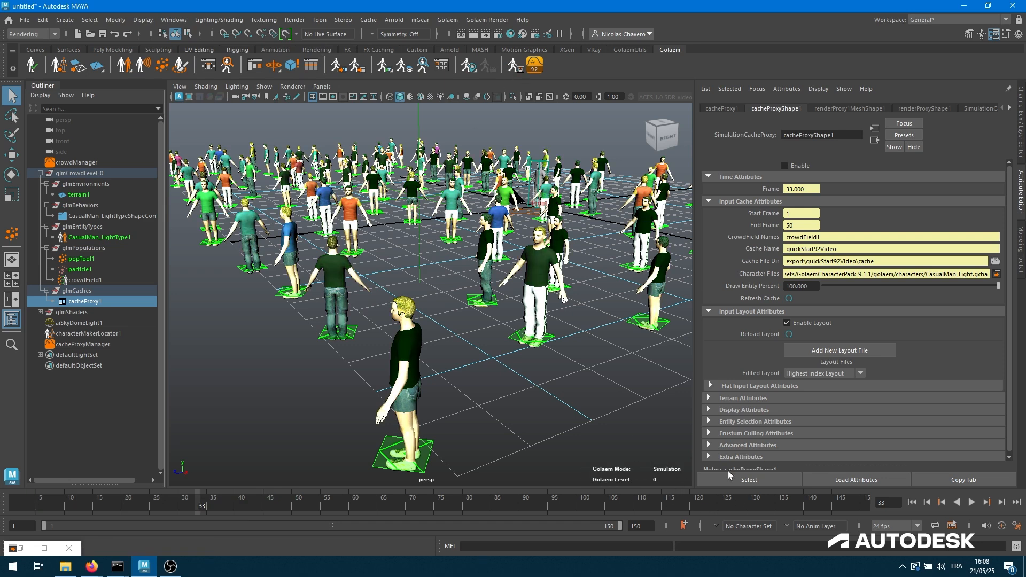
pyautogui.click(912, 502)
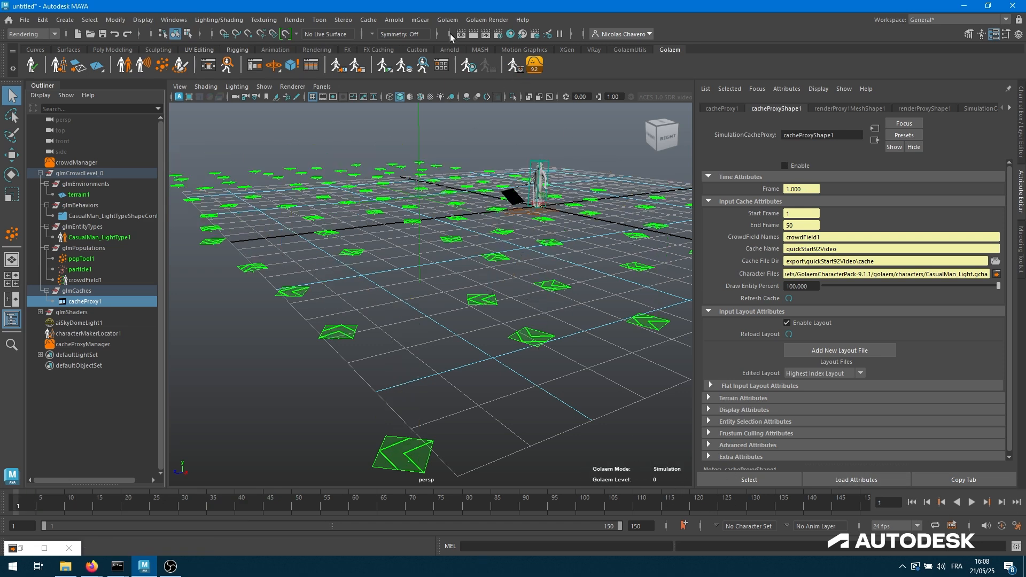
pyautogui.click(513, 64)
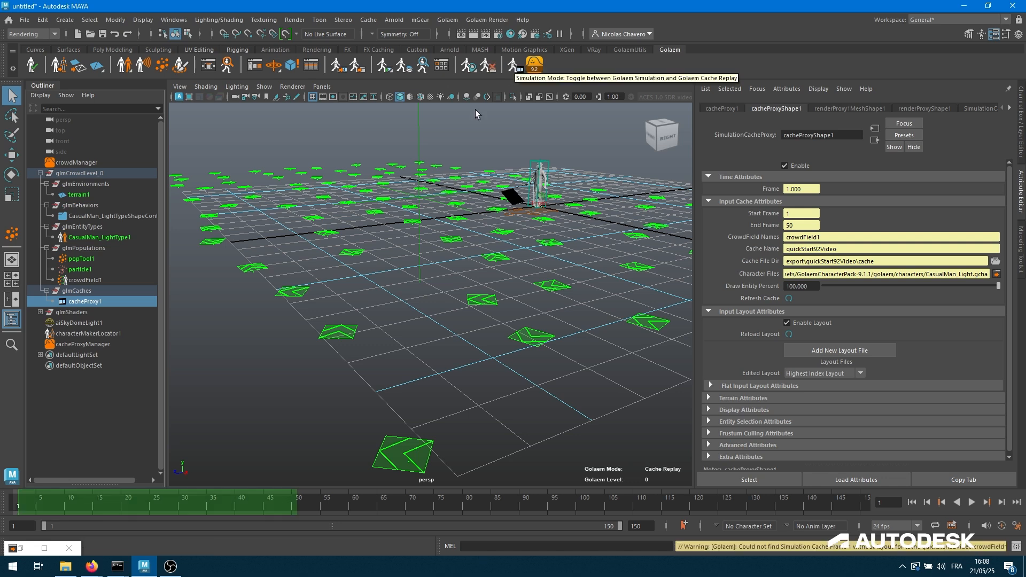
pyautogui.click(154, 503)
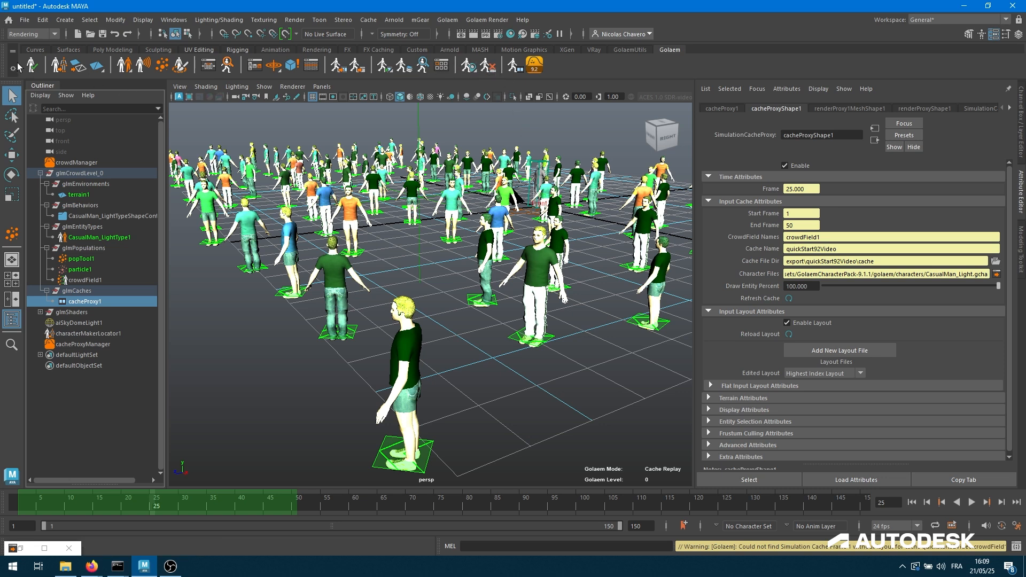
# Step: Run the Golaem render settings check and render frame 25 from the persp camera in Arnold RenderView
pyautogui.click(488, 72)
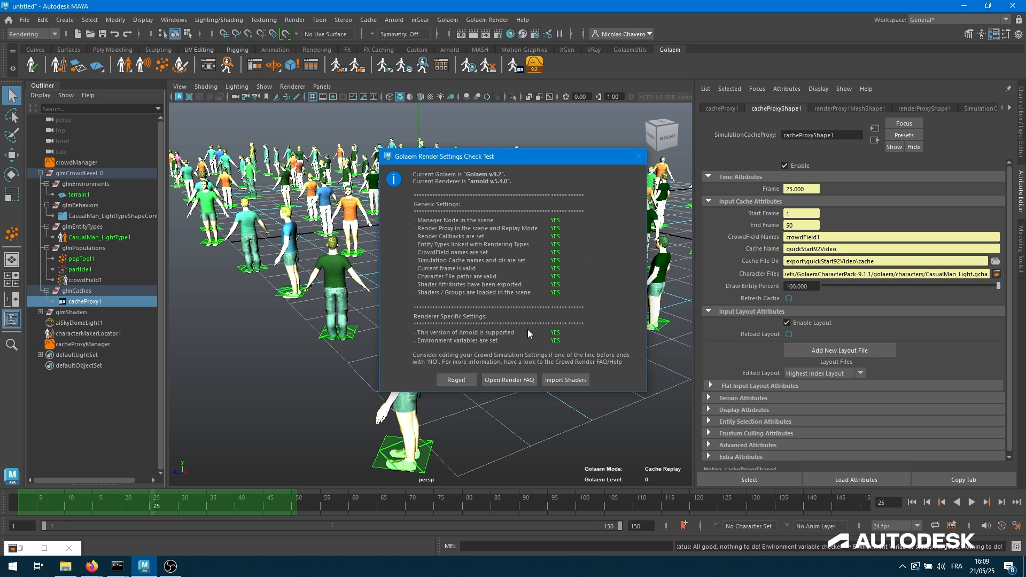
pyautogui.click(455, 380)
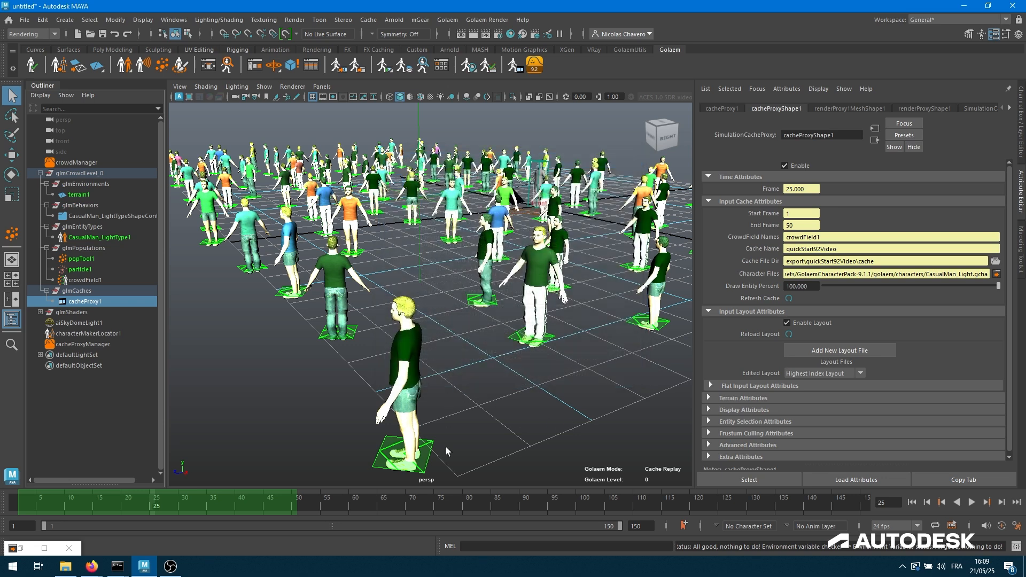
pyautogui.click(473, 35)
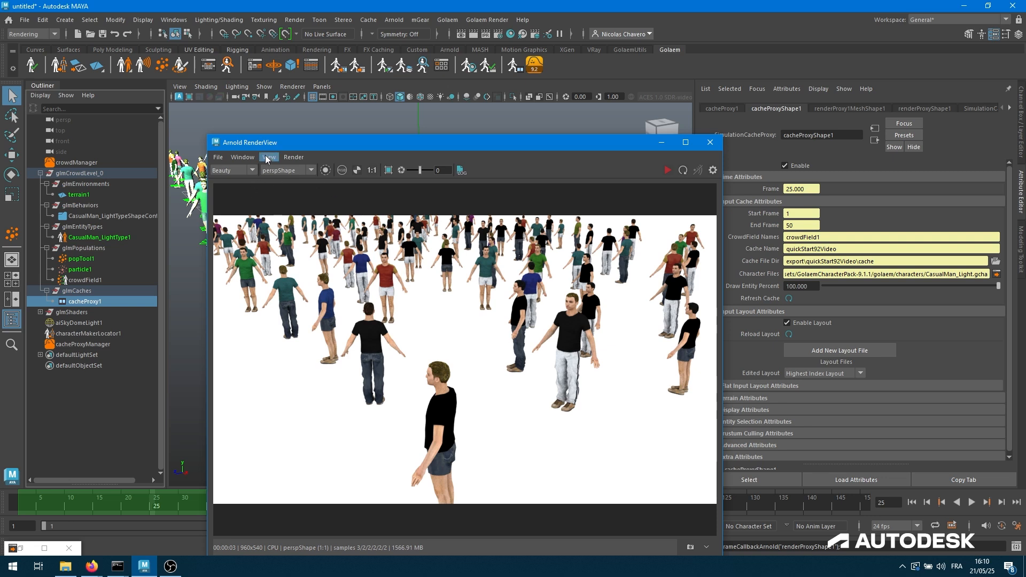
# Step: Store a snapshot of the current crowd render in Arnold RenderView
pyautogui.click(244, 157)
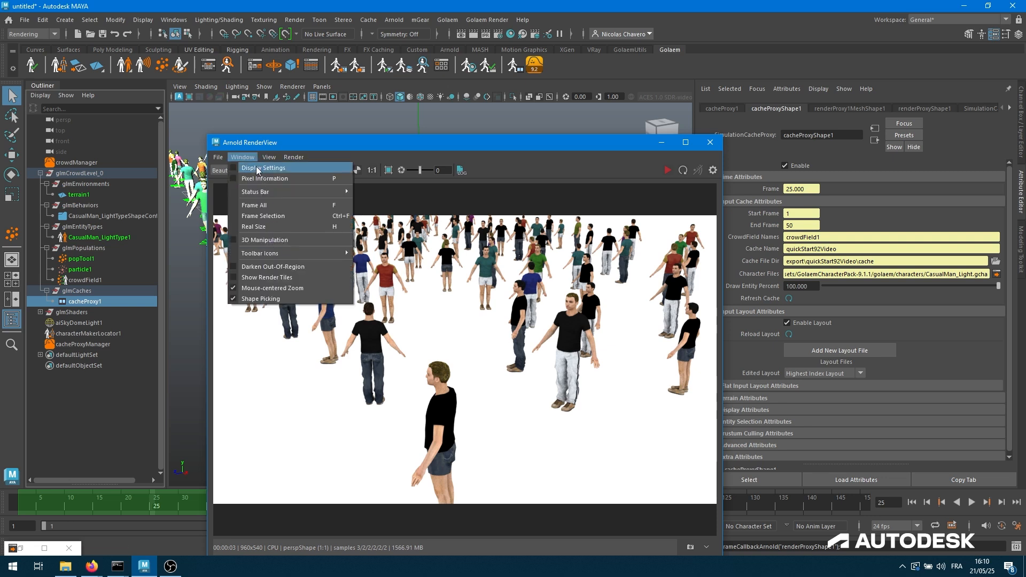
pyautogui.moveTo(263, 159)
pyautogui.click(294, 261)
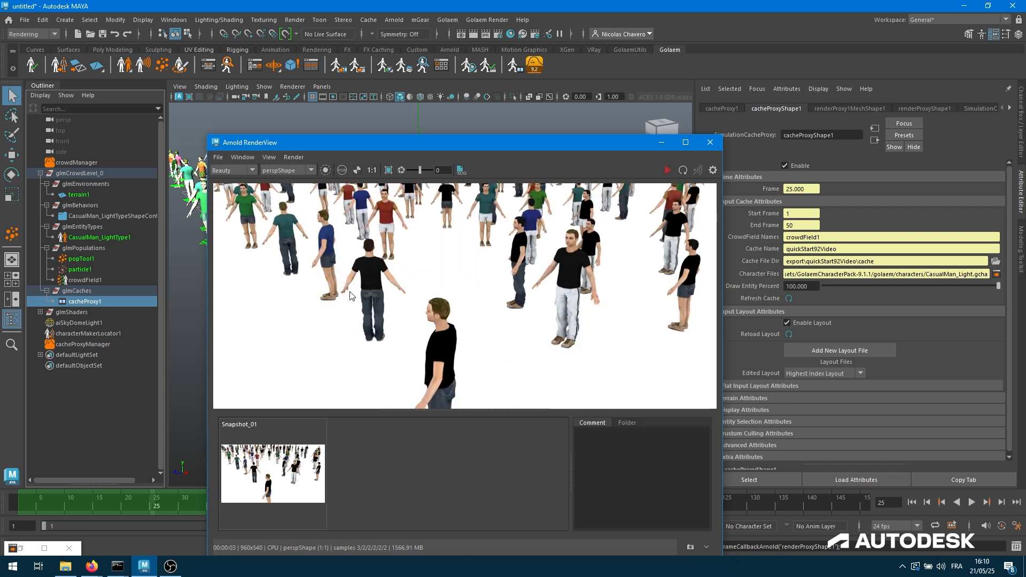
# Step: Raise the weight of the MAN_MD_torso_sweatshirt_standard asset in the CrowdManLight rendering type, save the CasualMan_Light character file and minimize the Character Maker
pyautogui.click(997, 274)
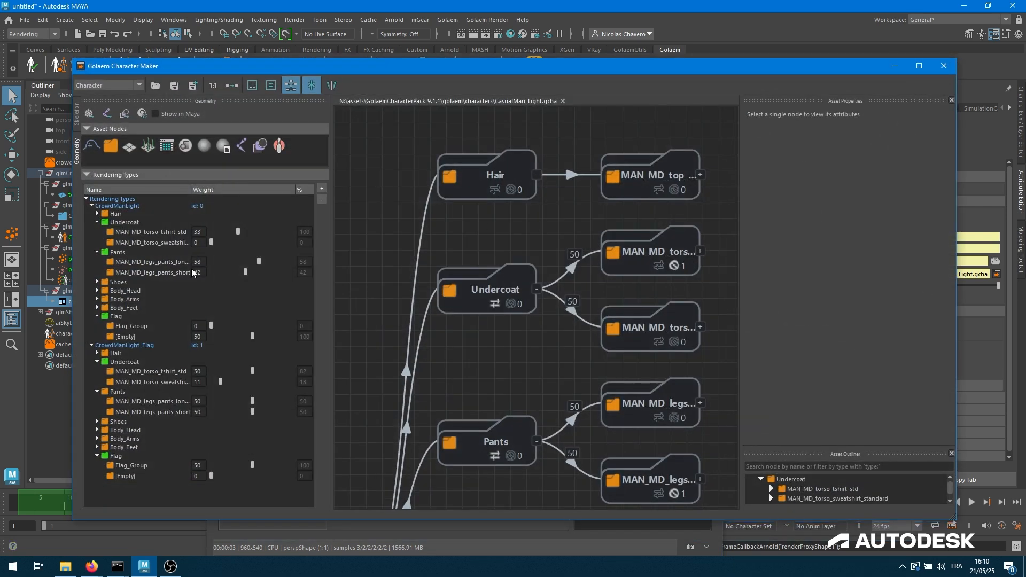
pyautogui.moveTo(211, 242); pyautogui.dragTo(223, 243)
pyautogui.click(175, 86)
pyautogui.click(894, 66)
# Step: Update the full scene in Arnold RenderView and store a second snapshot of the new render
pyautogui.click(294, 156)
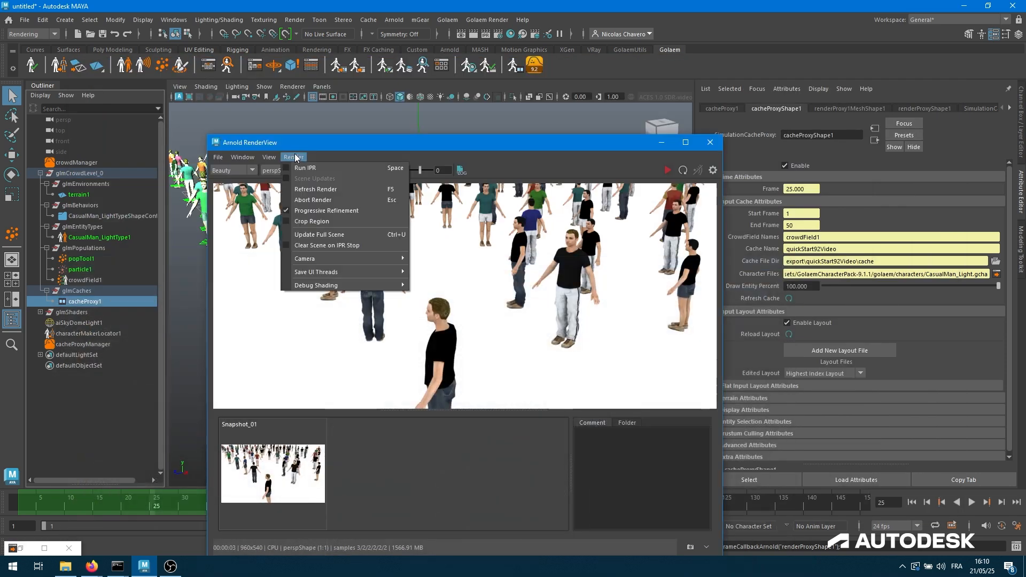
pyautogui.click(331, 234)
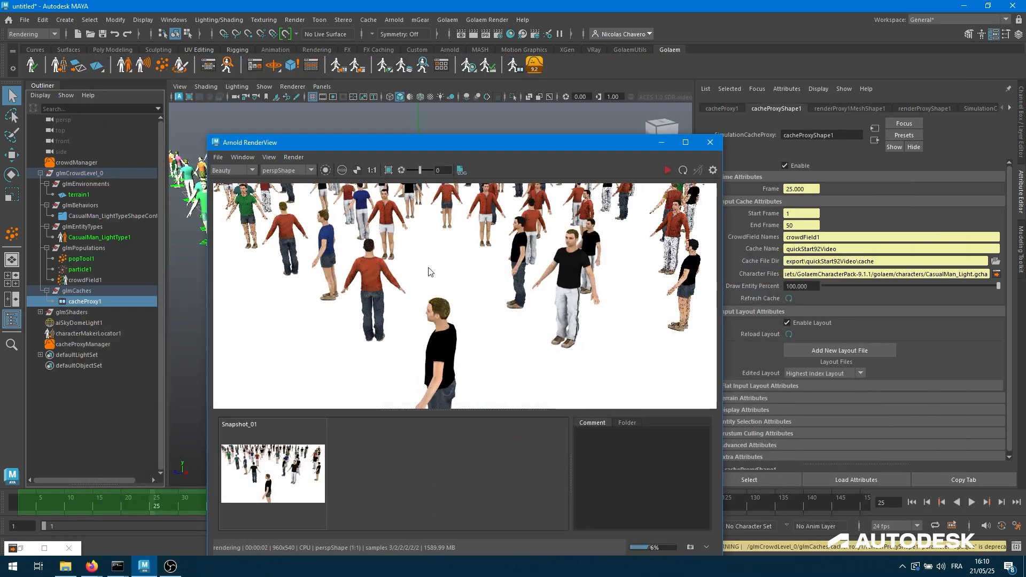
pyautogui.click(268, 156)
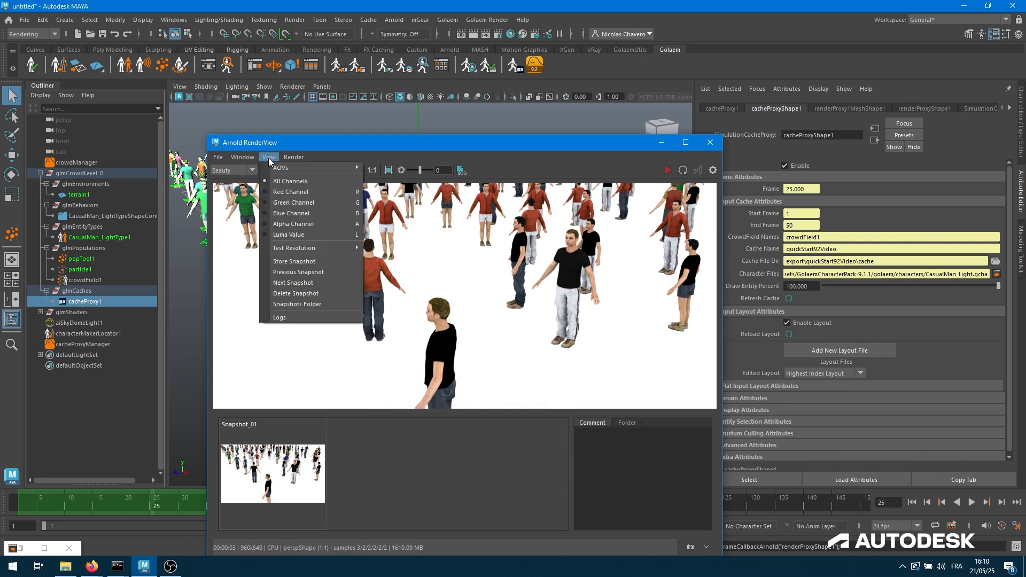
pyautogui.click(294, 261)
# Step: Compare Snapshot_01 and Snapshot_02 by switching between them, and close Arnold RenderView
pyautogui.click(303, 475)
pyautogui.click(358, 471)
pyautogui.click(286, 466)
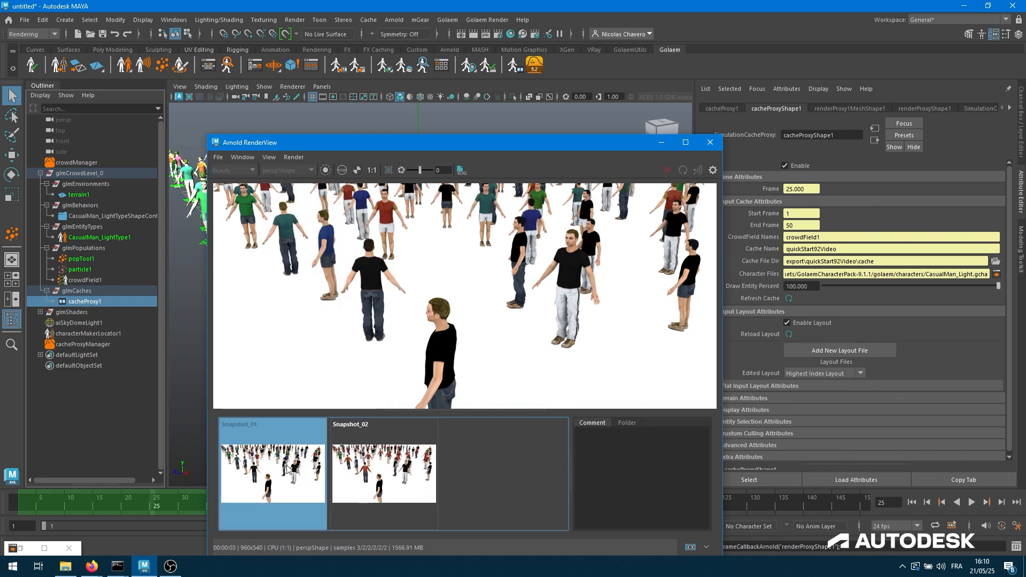
pyautogui.click(353, 473)
pyautogui.click(283, 470)
pyautogui.click(395, 473)
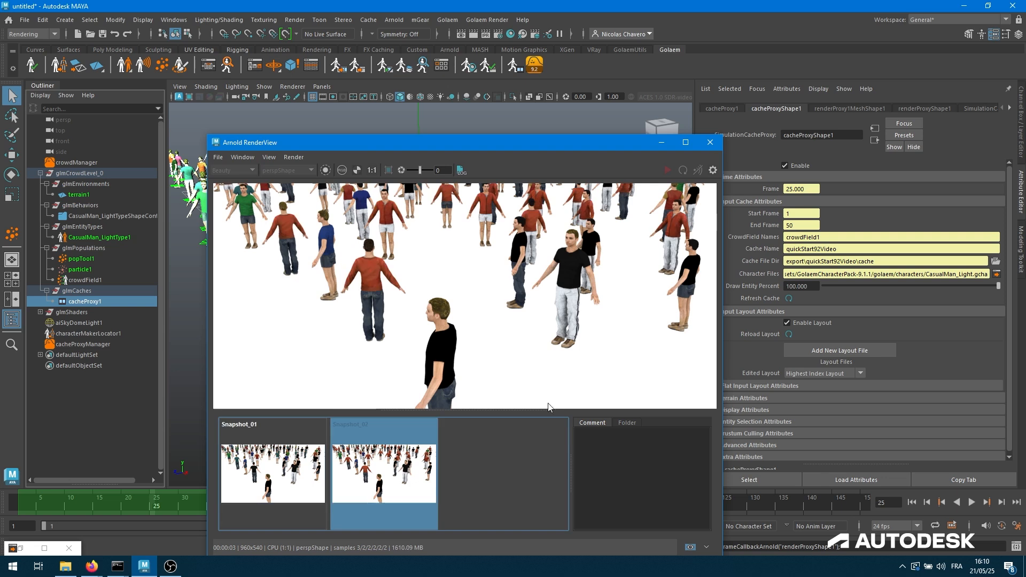
pyautogui.click(710, 143)
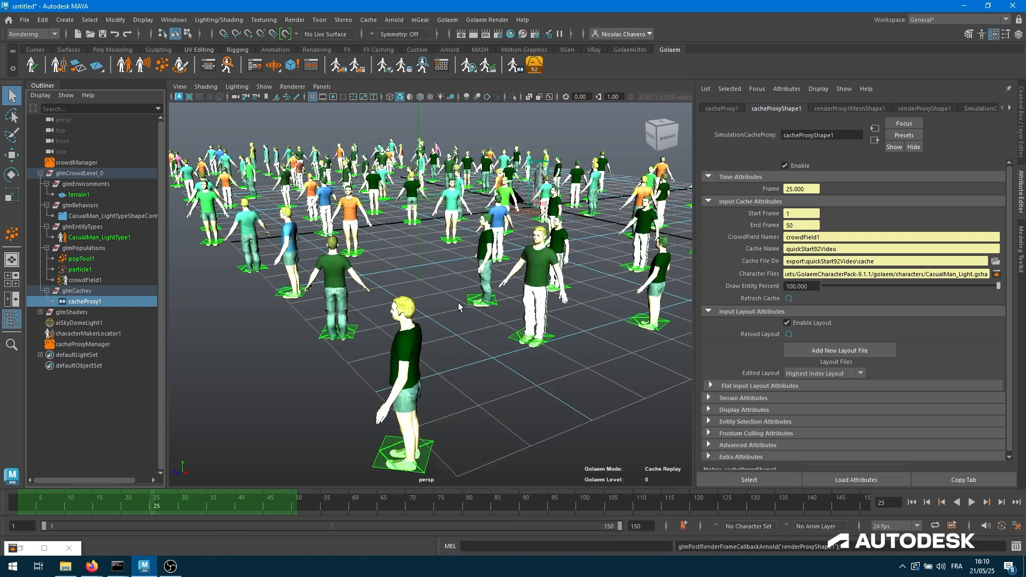
# Step: Switch to simulation mode, rewind to frame 1 and advance to frame 2 to regenerate the crowd with the edited asset weights
pyautogui.click(516, 66)
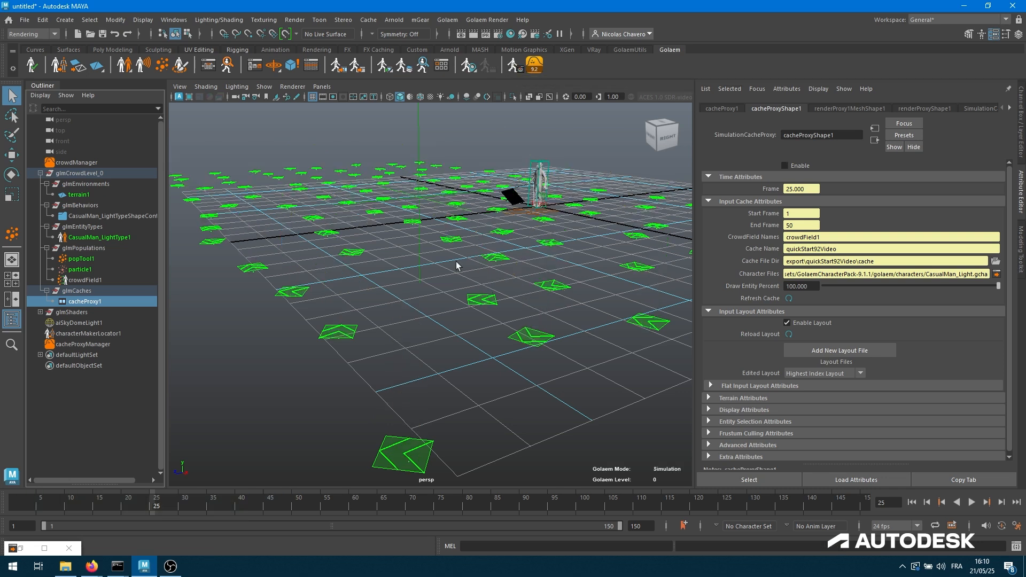
pyautogui.click(911, 502)
pyautogui.click(1002, 502)
pyautogui.keyDown('alt'); pyautogui.moveTo(495, 293); pyautogui.dragTo(498, 291); pyautogui.keyUp('alt')
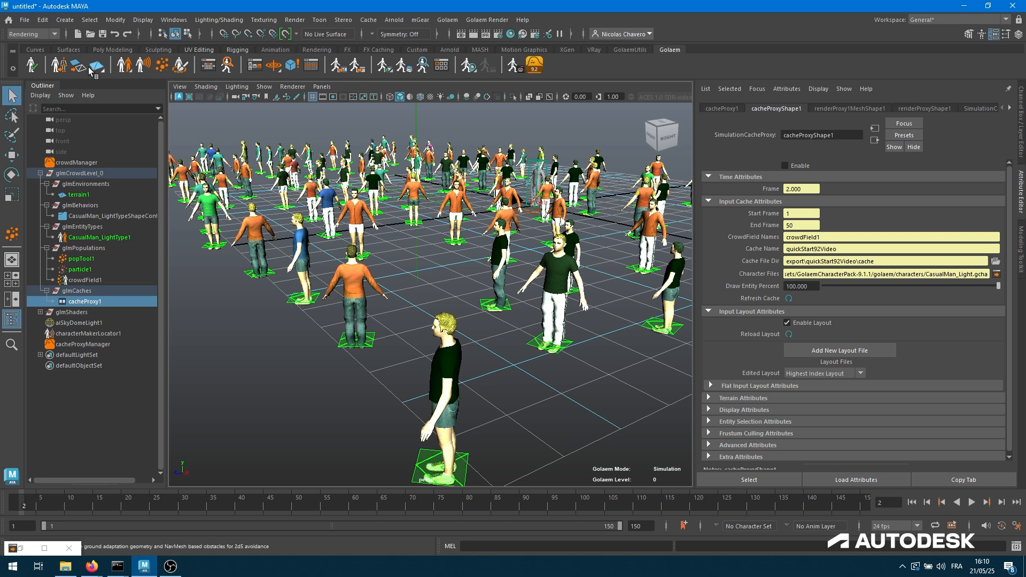
# Step: Open the Golaem Behavior Editor and display the behavior graph of the CasualMan_LightTypeShape1 entity type
pyautogui.click(208, 66)
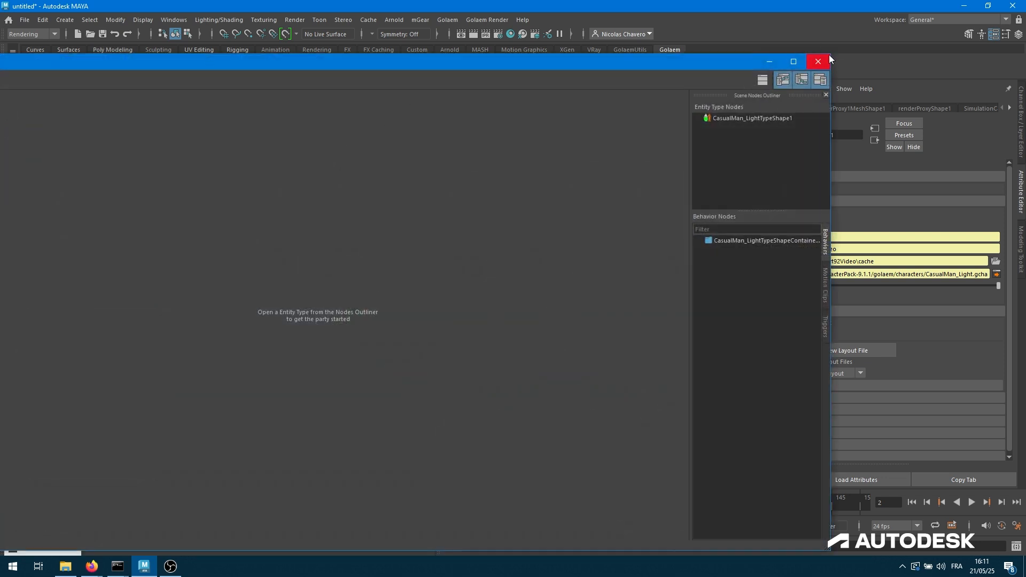
pyautogui.moveTo(830, 56); pyautogui.dragTo(690, 162)
pyautogui.moveTo(429, 187); pyautogui.dragTo(689, 76)
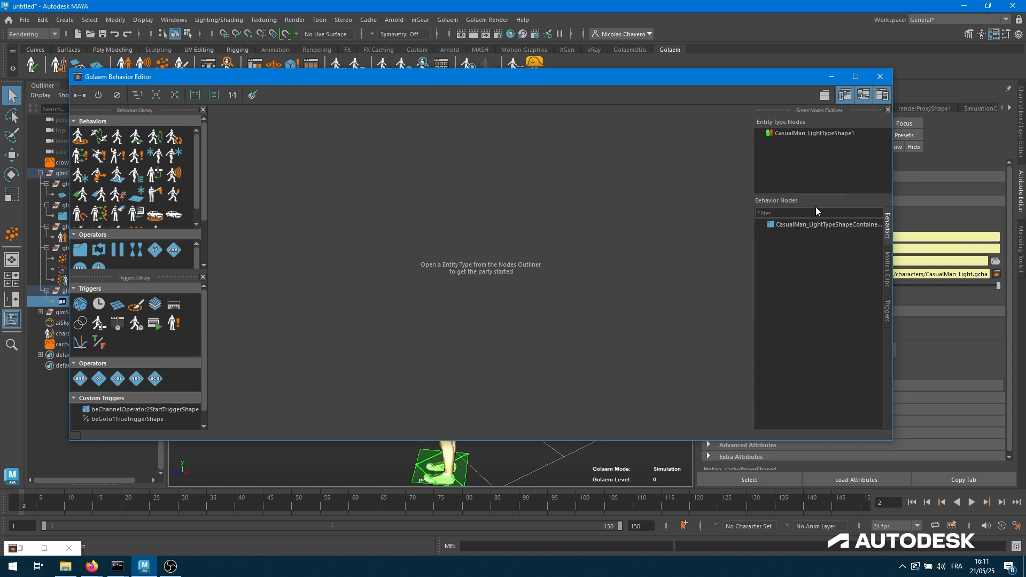
pyautogui.click(889, 263)
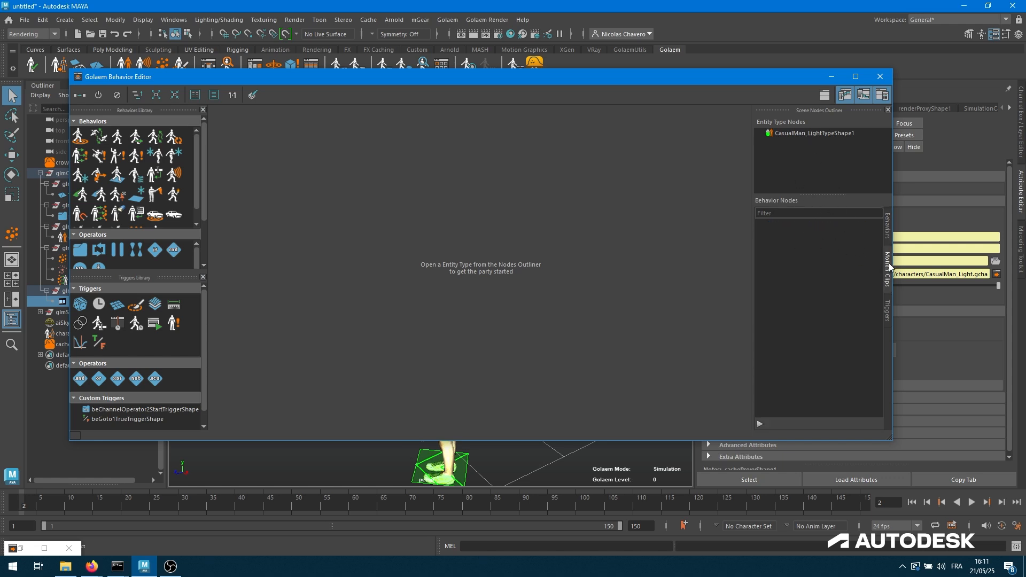
pyautogui.click(887, 318)
pyautogui.click(887, 237)
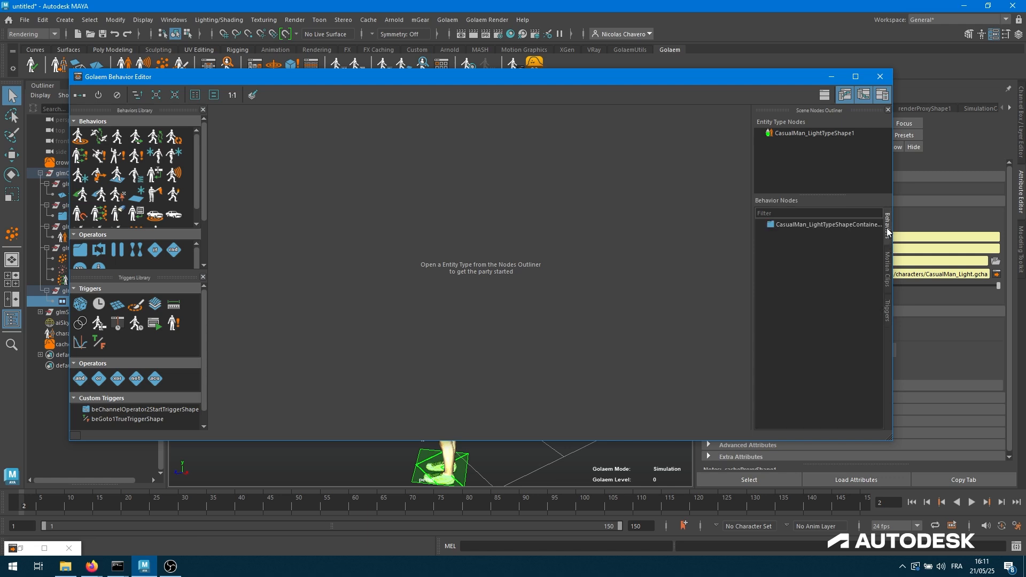
pyautogui.doubleClick(790, 133)
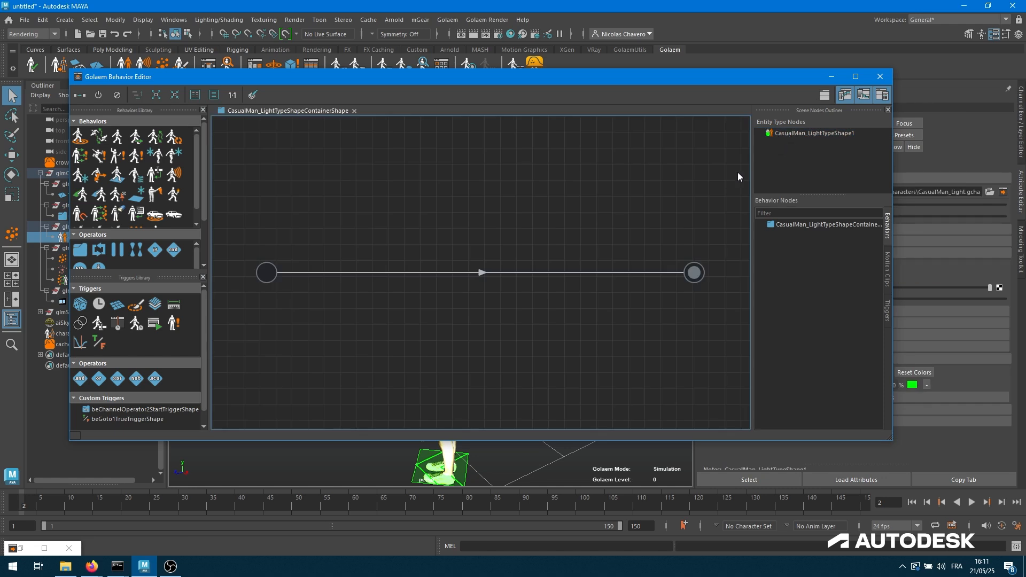
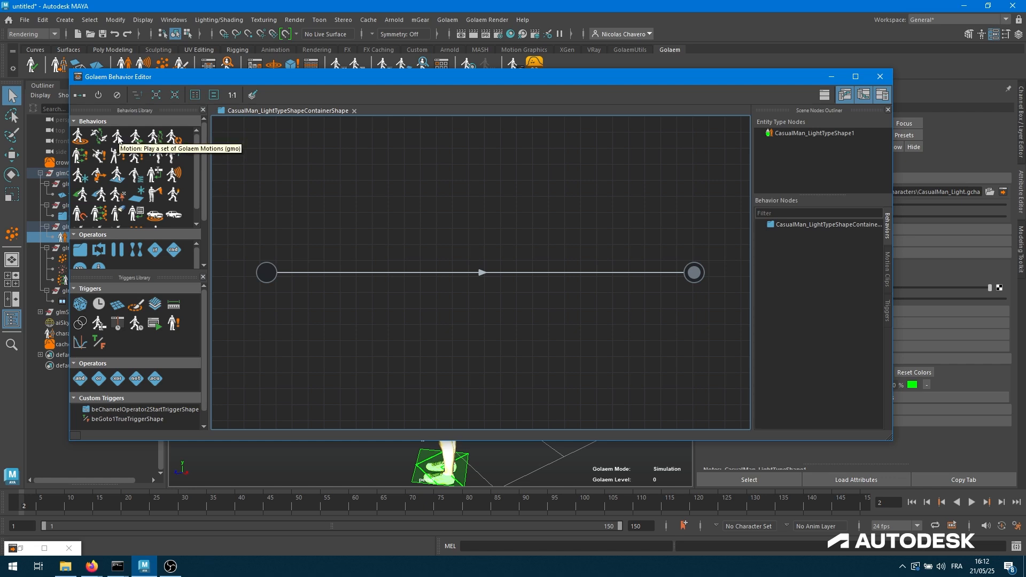
# Step: Insert a Motion behavior on the link between the start and end nodes of the CasualMan_Light behavior graph
pyautogui.moveTo(118, 137); pyautogui.dragTo(463, 255)
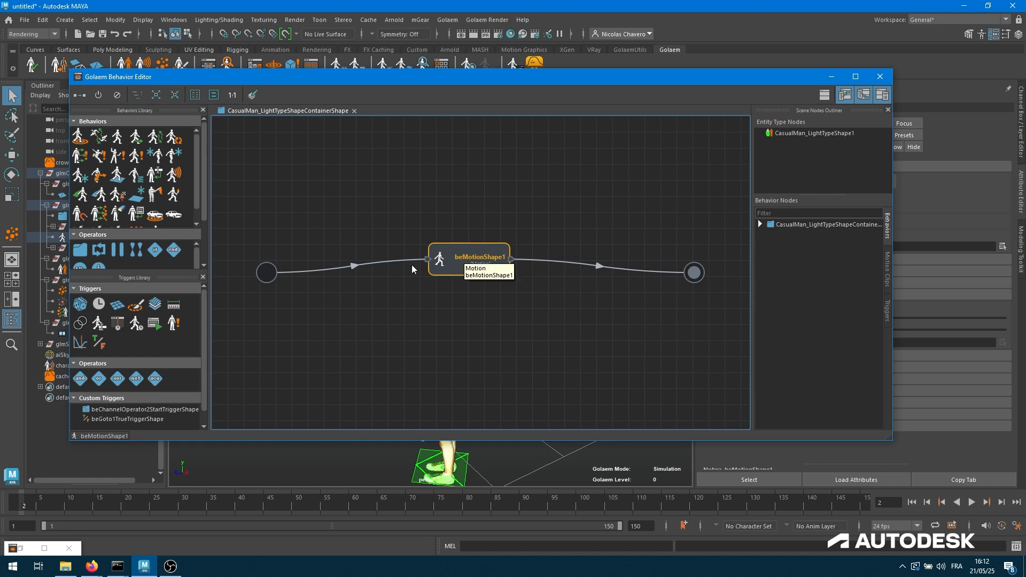
pyautogui.moveTo(465, 264); pyautogui.dragTo(506, 279)
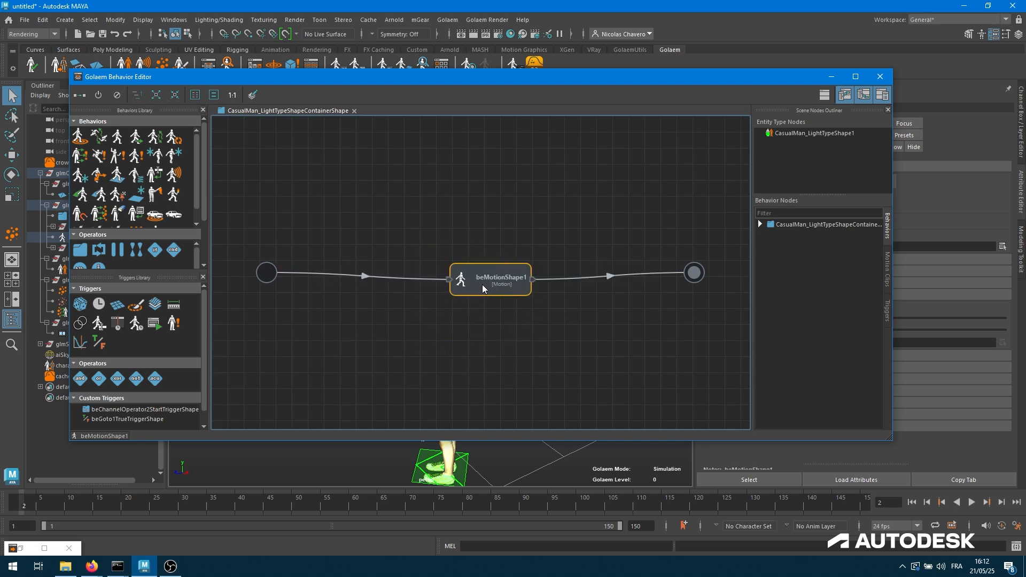
pyautogui.moveTo(482, 288); pyautogui.dragTo(453, 267)
# Step: Delete the link from the start node to the Motion behavior and connect the two nodes again by hand
pyautogui.moveTo(370, 247); pyautogui.dragTo(379, 275)
pyautogui.press('Delete')
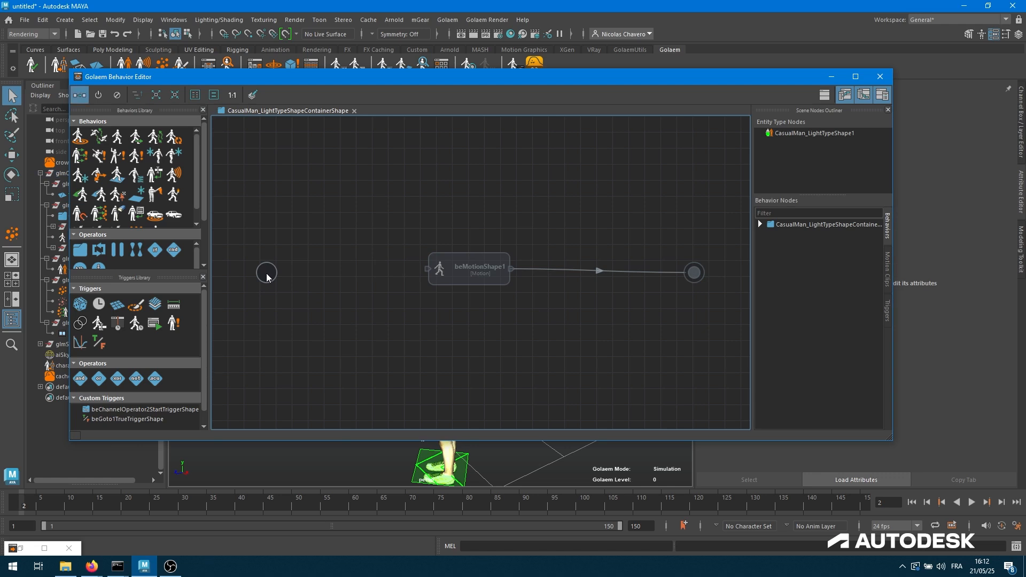
pyautogui.moveTo(266, 274); pyautogui.dragTo(441, 268)
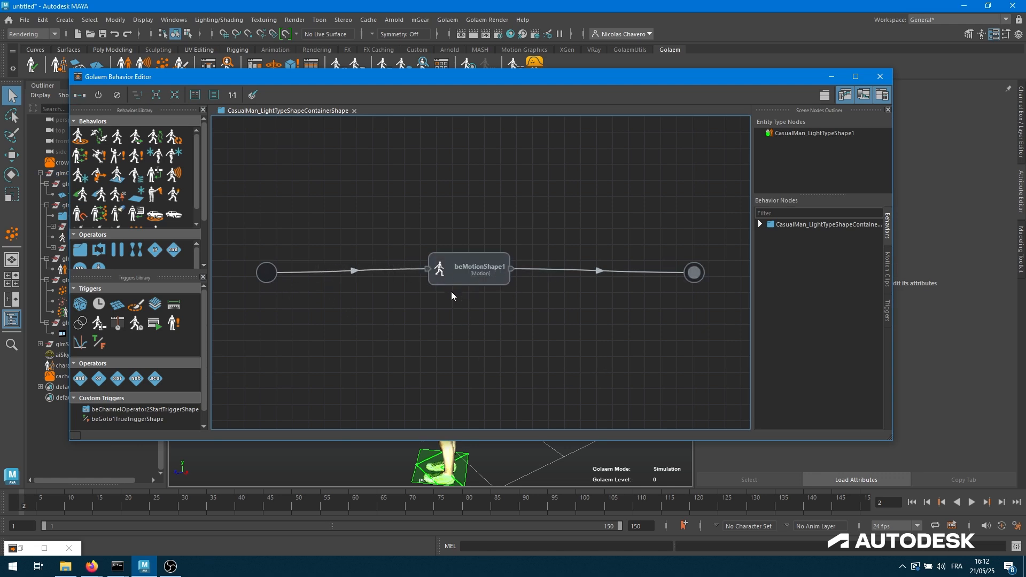
# Step: Load Casual_StandWatching, Casual_StandApplause, Casual_StandAngry_1 and Casual_SitWatching_1 from the Audience motions folder as clips of the Motion behavior beMotionShape1
pyautogui.moveTo(451, 291)
pyautogui.mouseDown()
pyautogui.moveTo(448, 320)
pyautogui.moveTo(463, 277)
pyautogui.moveTo(446, 284)
pyautogui.mouseUp()
pyautogui.moveTo(550, 76); pyautogui.dragTo(329, 93)
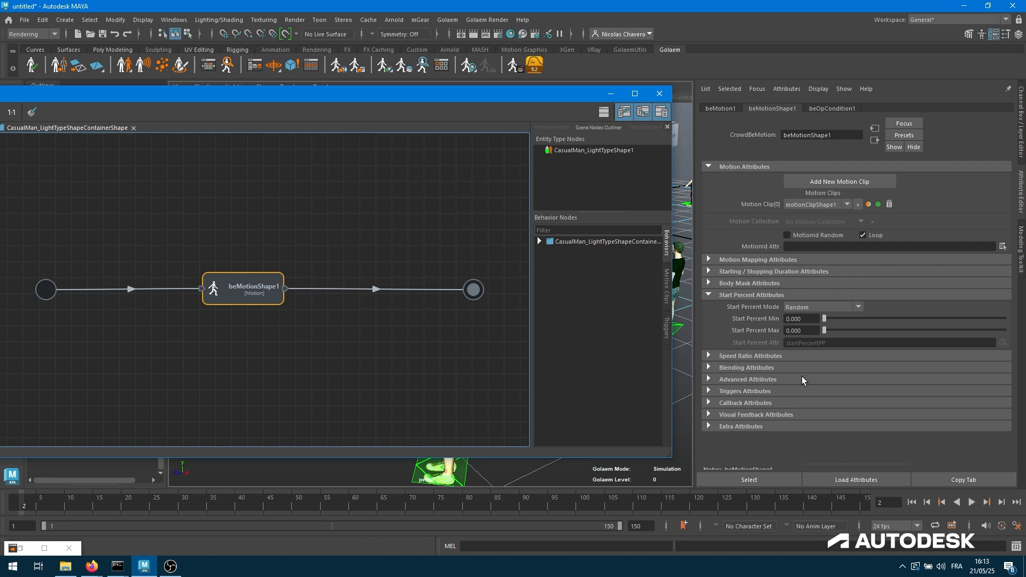
pyautogui.doubleClick(234, 299)
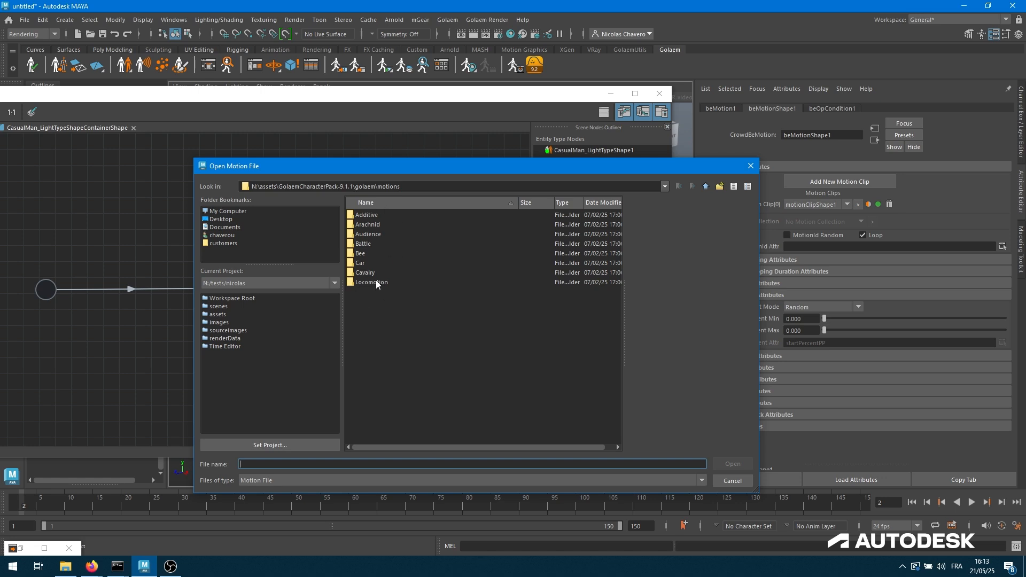
pyautogui.doubleClick(368, 235)
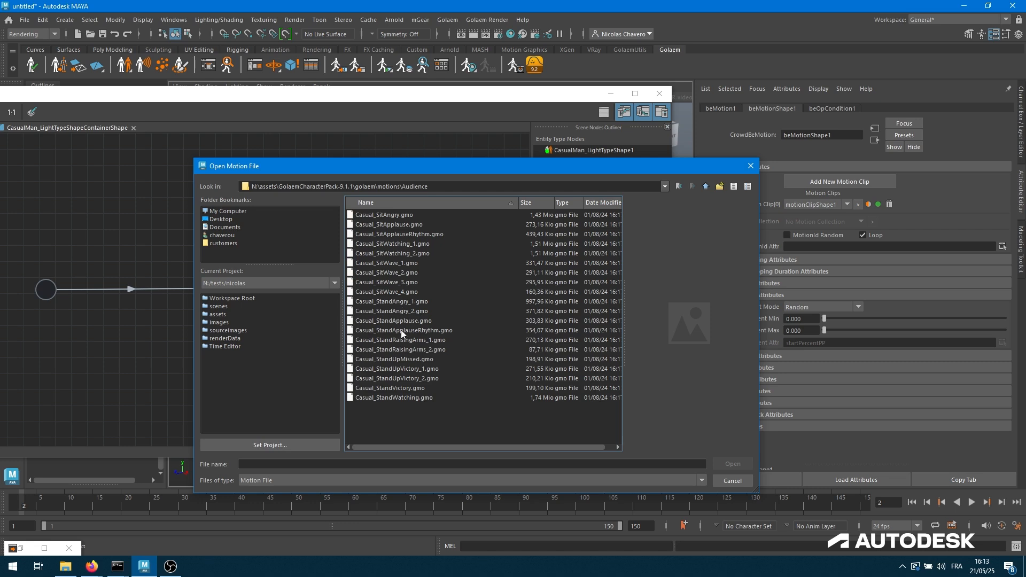
pyautogui.click(407, 397)
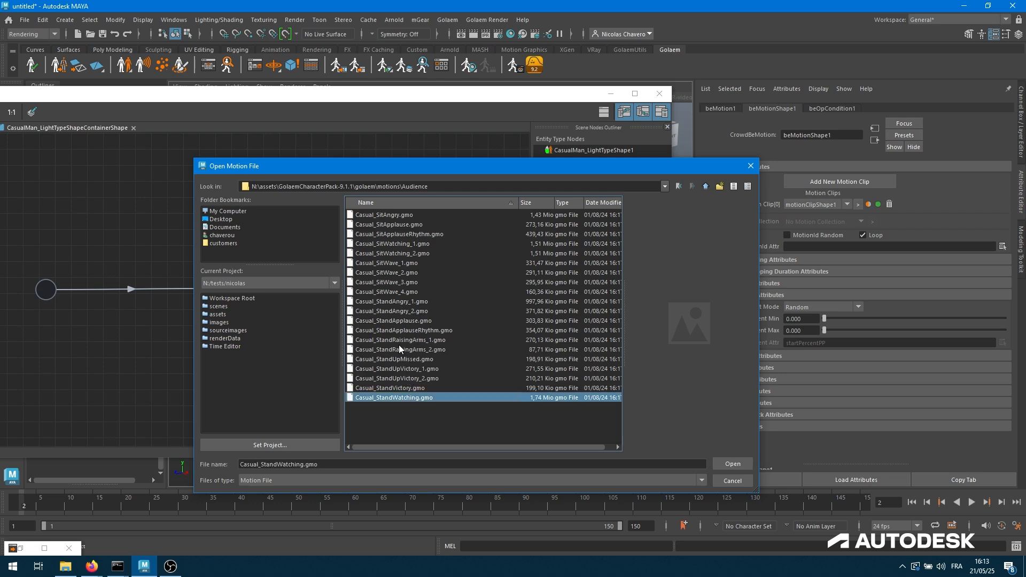
pyautogui.keyDown('ctrl'); pyautogui.click(400, 321); pyautogui.keyUp('ctrl')
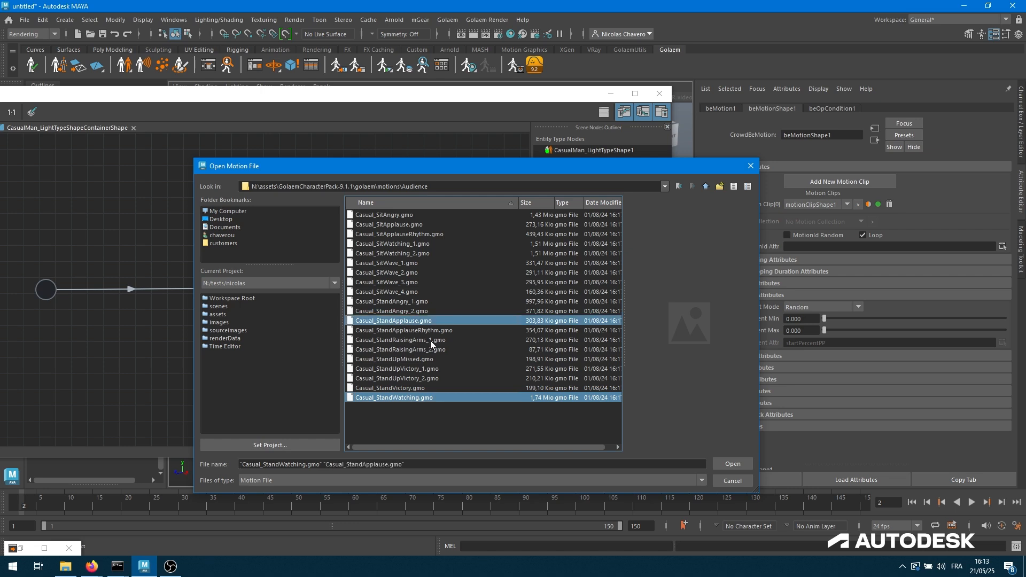
pyautogui.keyDown('ctrl'); pyautogui.click(394, 300); pyautogui.keyUp('ctrl')
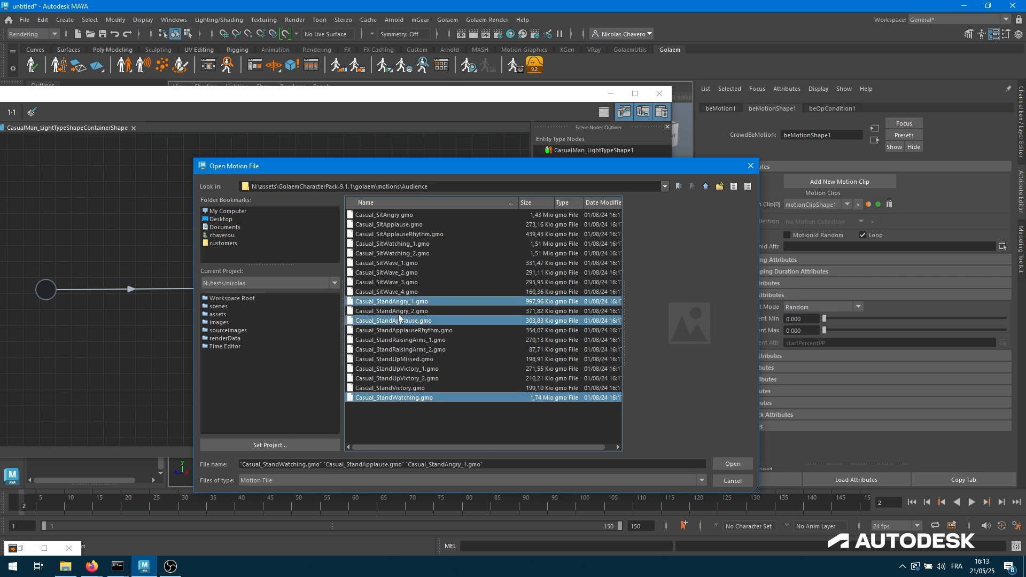
pyautogui.keyDown('ctrl'); pyautogui.click(397, 244); pyautogui.keyUp('ctrl')
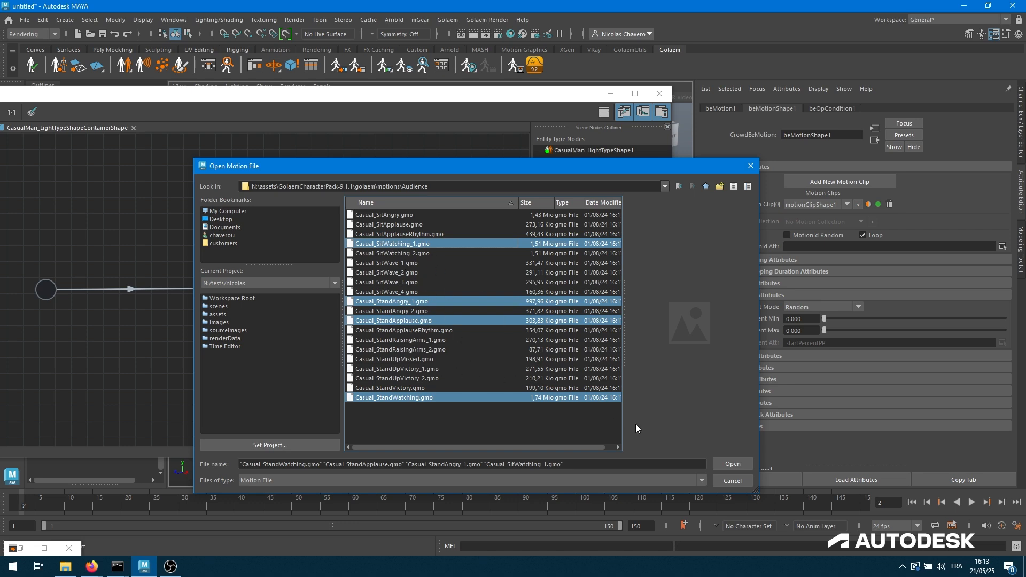
pyautogui.click(732, 464)
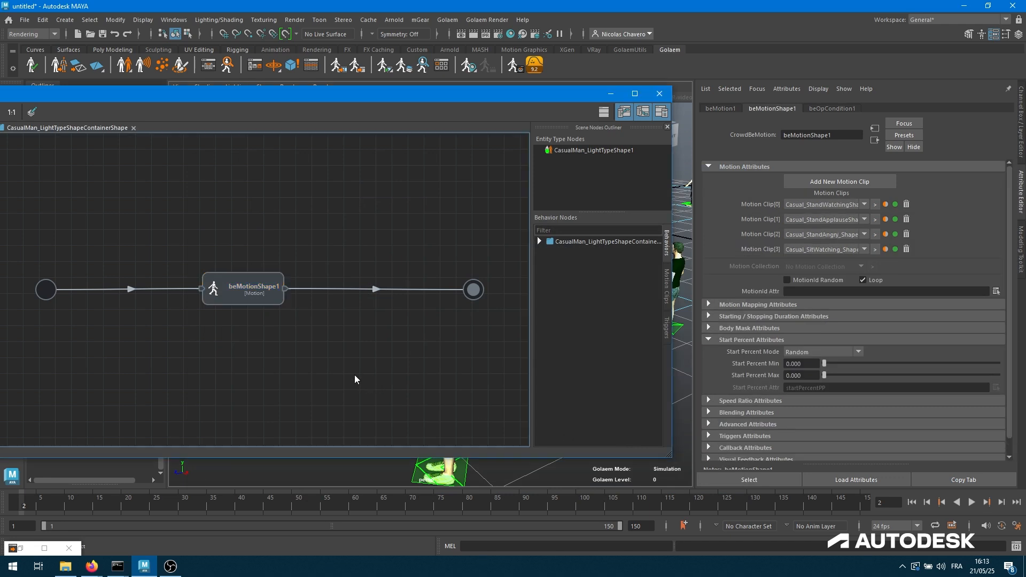
pyautogui.click(257, 299)
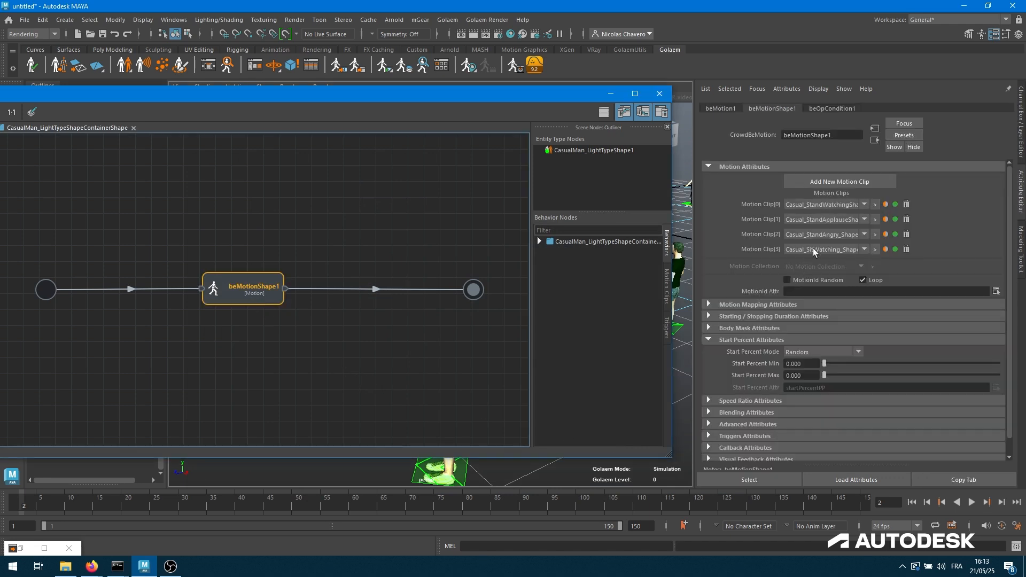
# Step: Minimize the Behavior Editor and play the crowd simulation twice from the first frame to check the assigned motions
pyautogui.click(611, 94)
pyautogui.click(911, 503)
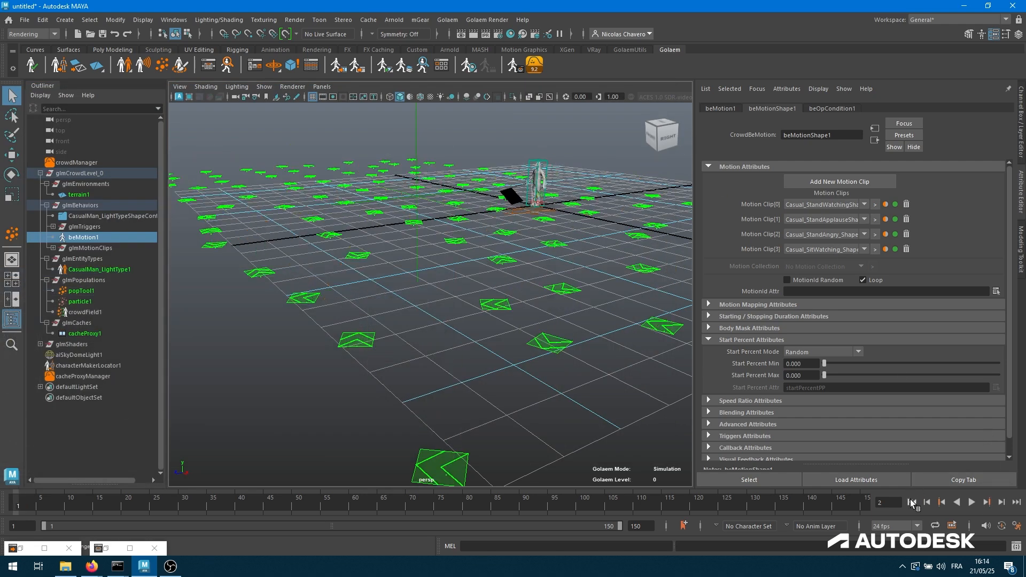
pyautogui.click(972, 502)
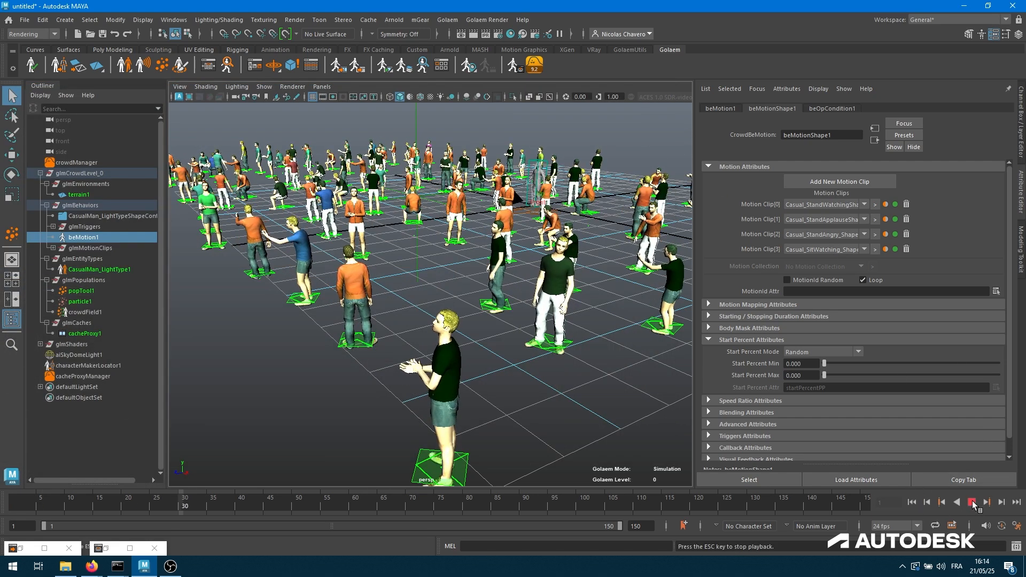
pyautogui.click(972, 502)
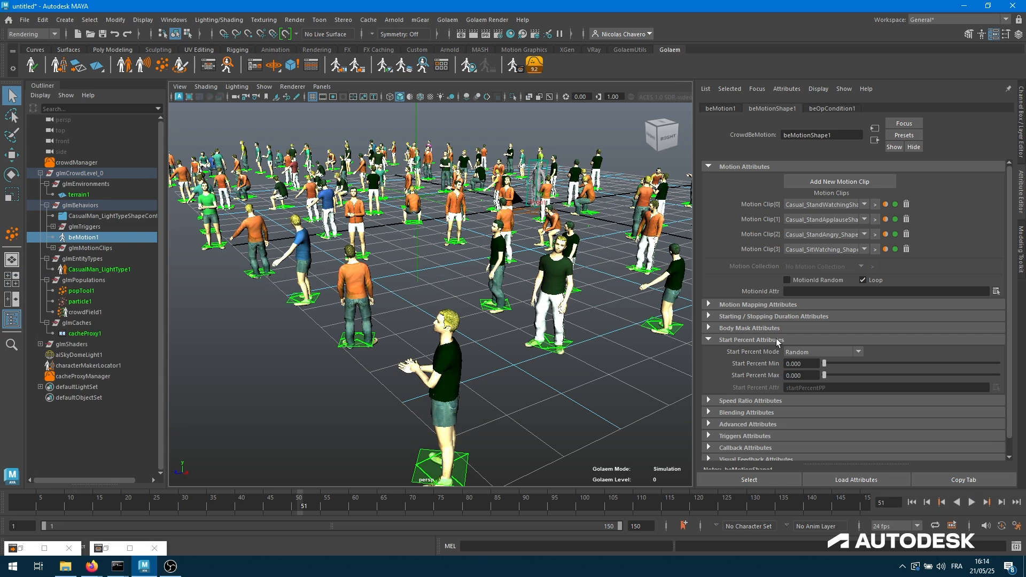
pyautogui.scroll(-5, 497, 288)
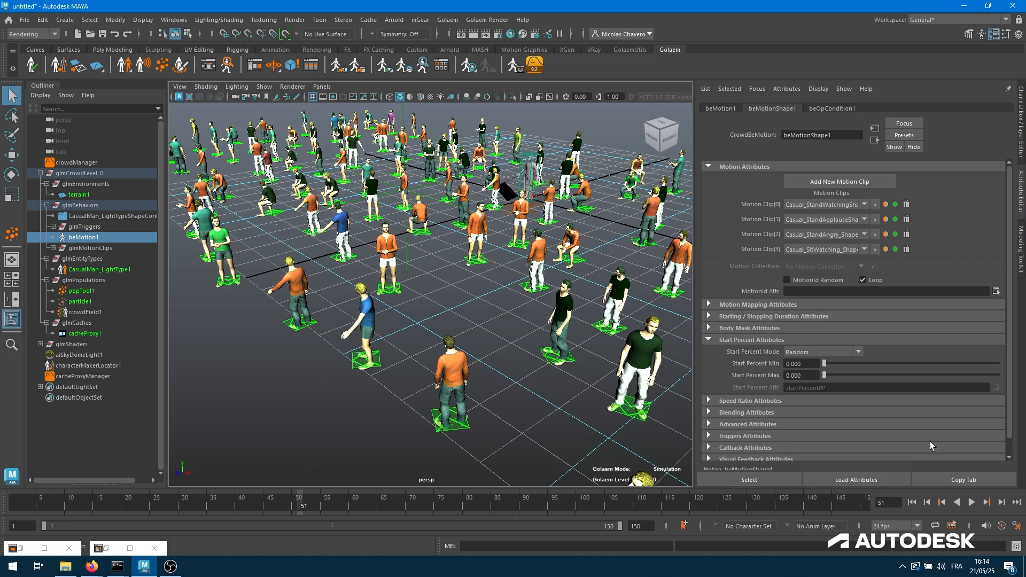
pyautogui.click(912, 504)
pyautogui.click(971, 502)
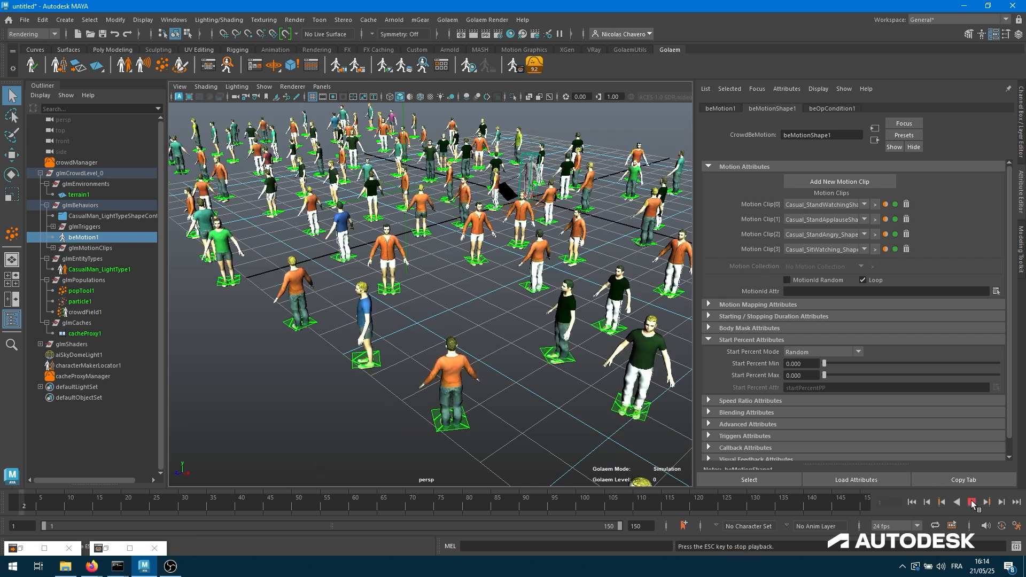
pyautogui.click(971, 502)
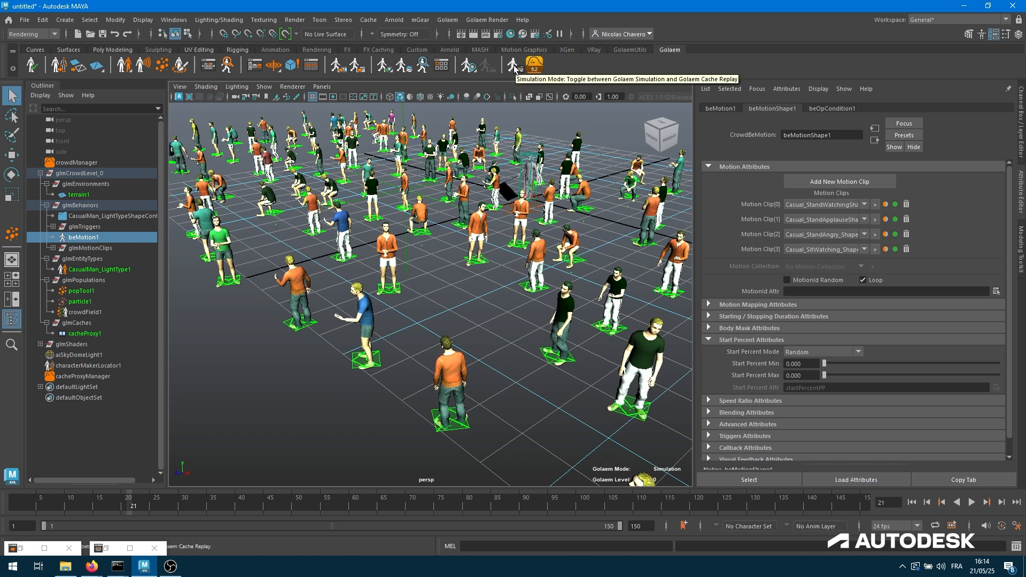
# Step: Toggle cache replay on and back to simulation mode, play the simulation again and inspect the characters' poses from several angles
pyautogui.click(515, 68)
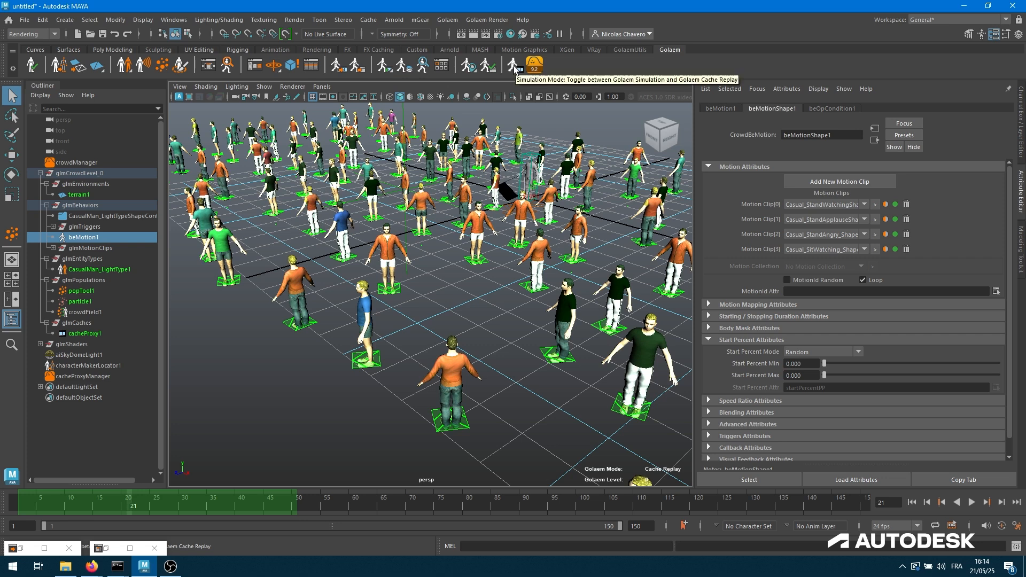
pyautogui.click(515, 68)
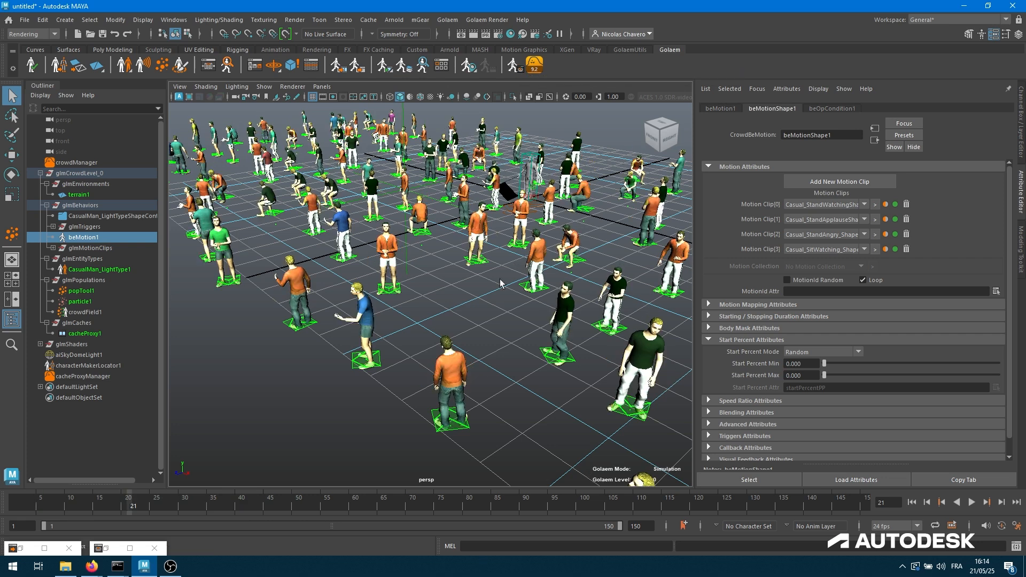
pyautogui.click(971, 502)
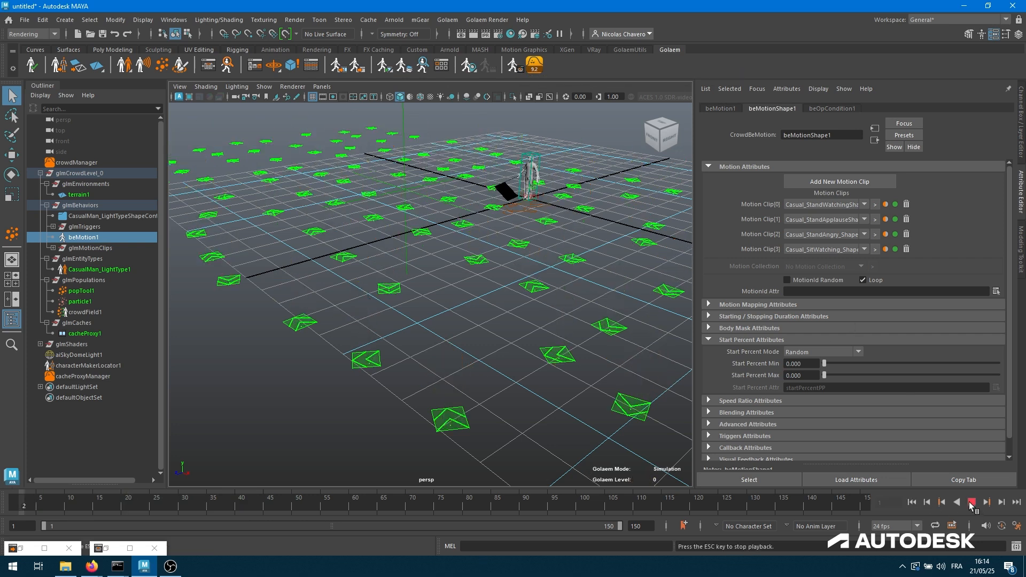
pyautogui.click(969, 502)
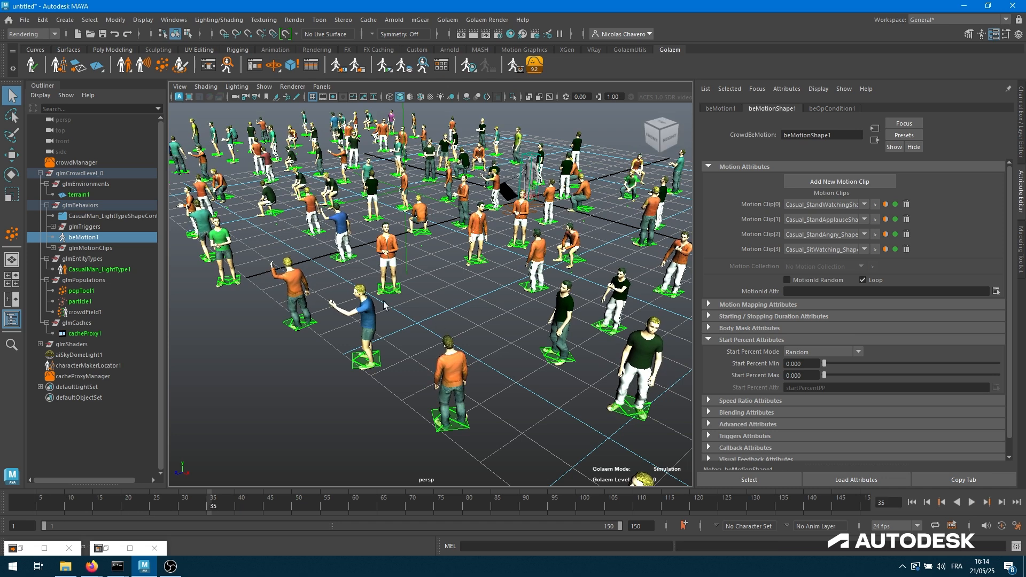
pyautogui.keyDown('alt'); pyautogui.moveTo(395, 293); pyautogui.dragTo(399, 290); pyautogui.keyUp('alt')
pyautogui.keyDown('alt'); pyautogui.moveTo(525, 309); pyautogui.dragTo(479, 320, button='middle'); pyautogui.keyUp('alt')
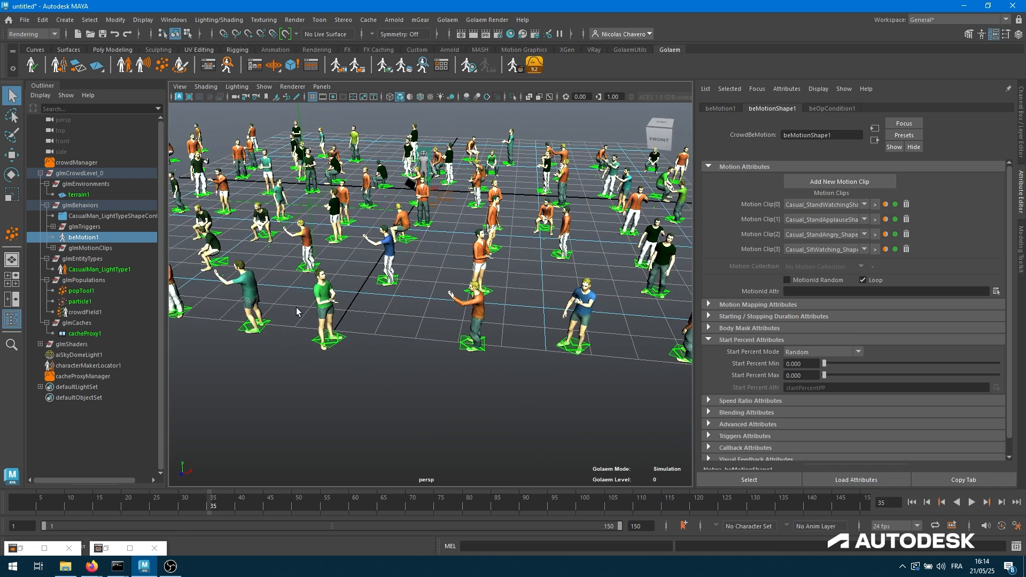
pyautogui.keyDown('alt'); pyautogui.moveTo(564, 278); pyautogui.dragTo(497, 321); pyautogui.keyUp('alt')
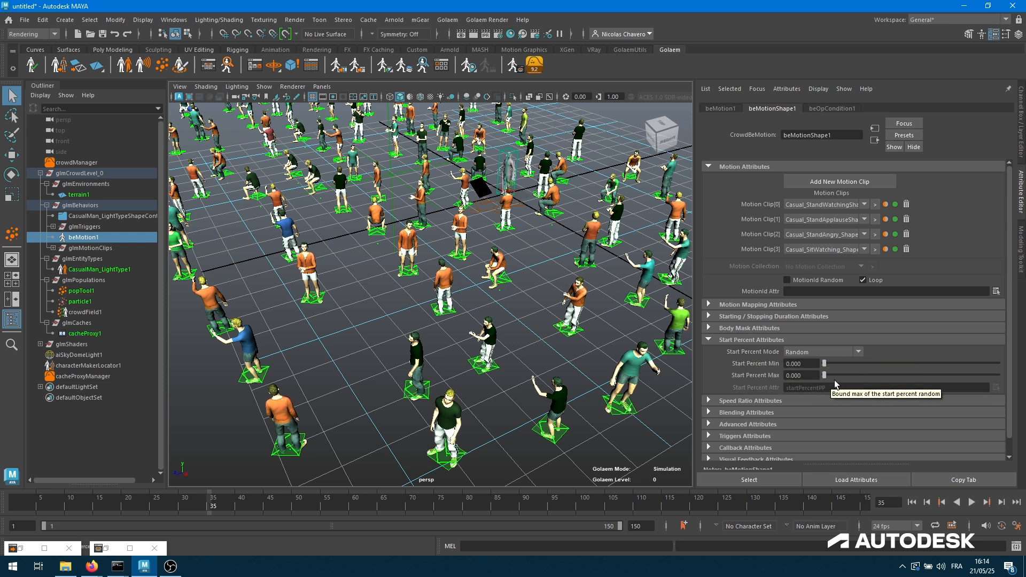
# Step: Set the Motion behavior's Start Percent Max to 1.000, Speed Ratio Min to 0.862 and Speed Ratio Max to 1.195
pyautogui.moveTo(824, 375); pyautogui.dragTo(1019, 390)
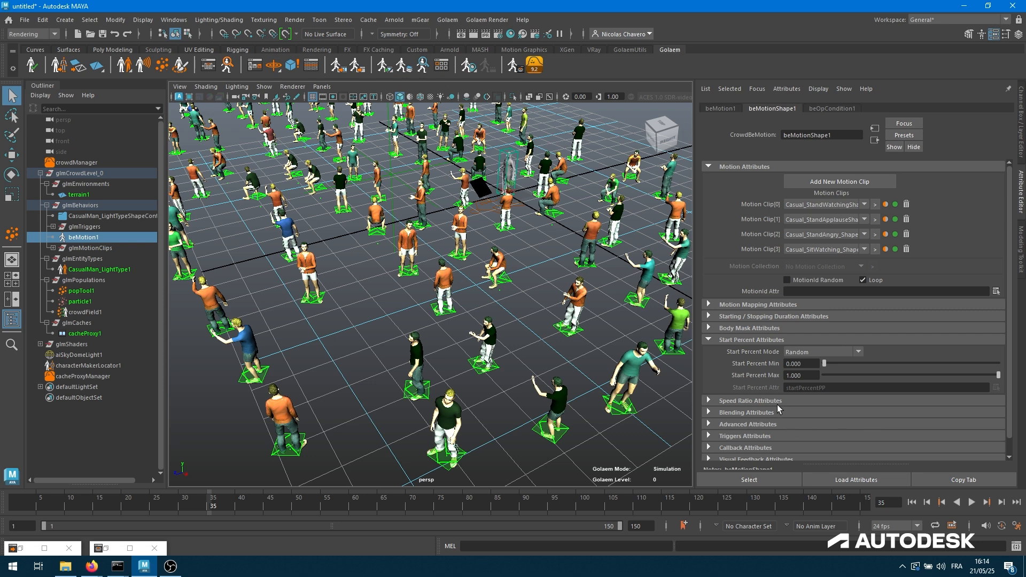
pyautogui.click(768, 398)
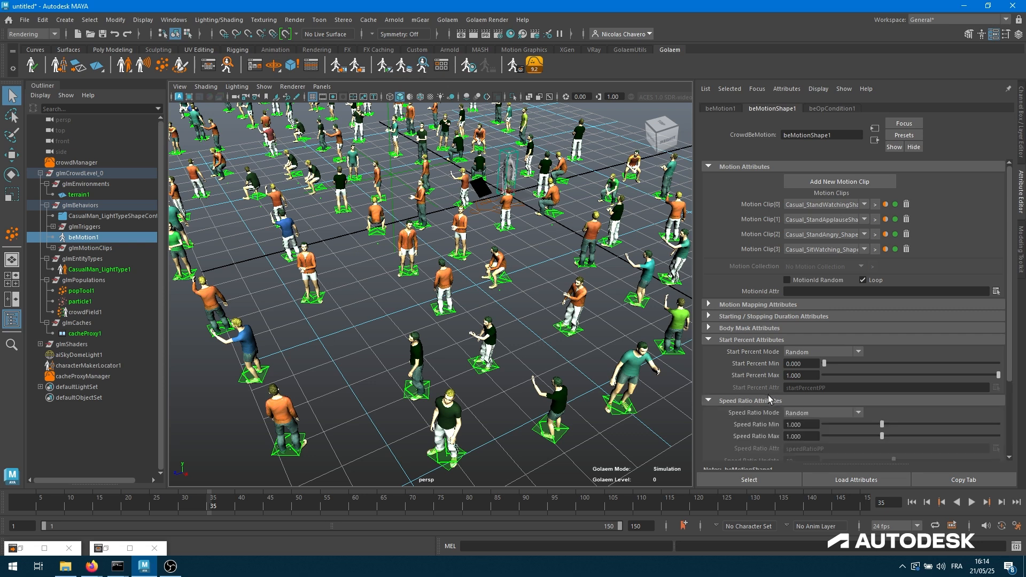
pyautogui.moveTo(878, 425); pyautogui.dragTo(895, 443)
# Step: Play the simulation from the first frame and examine the varied crowd timing close to the foreground characters
pyautogui.click(912, 503)
pyautogui.click(972, 503)
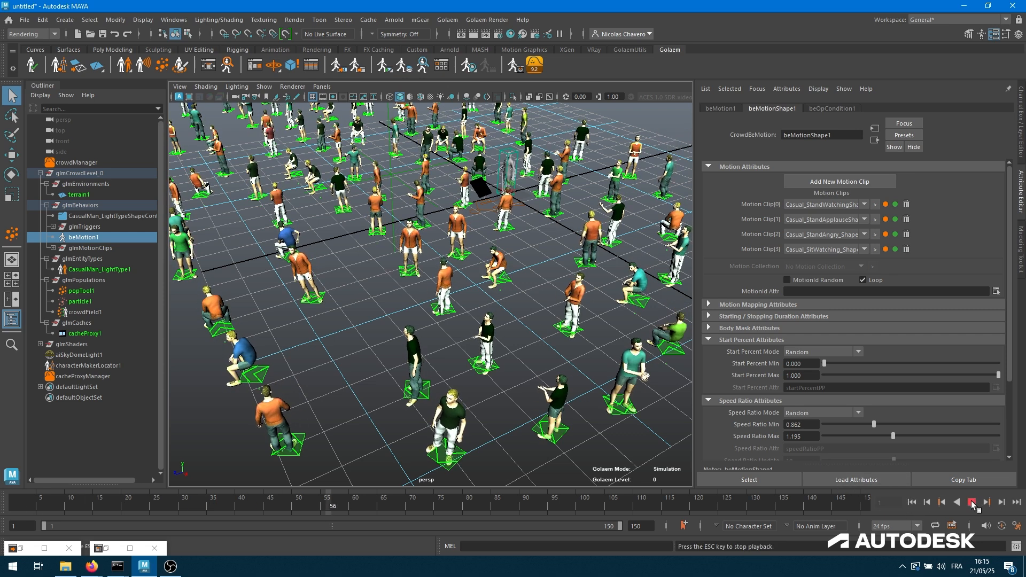
pyautogui.click(971, 502)
pyautogui.keyDown('alt'); pyautogui.moveTo(437, 345); pyautogui.dragTo(463, 332); pyautogui.keyUp('alt')
pyautogui.keyDown('alt'); pyautogui.moveTo(397, 306); pyautogui.dragTo(481, 314, button='right'); pyautogui.keyUp('alt')
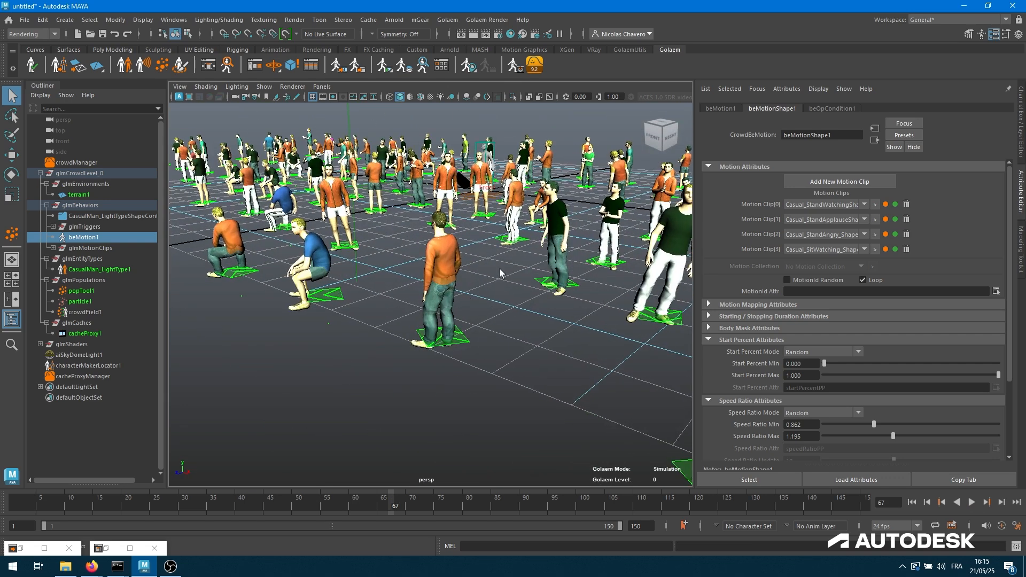
# Step: Inspect the foreground man in the orange shirt in Golaem Visual Feedback and check his active behavior in the Behavior Editor
pyautogui.click(447, 249)
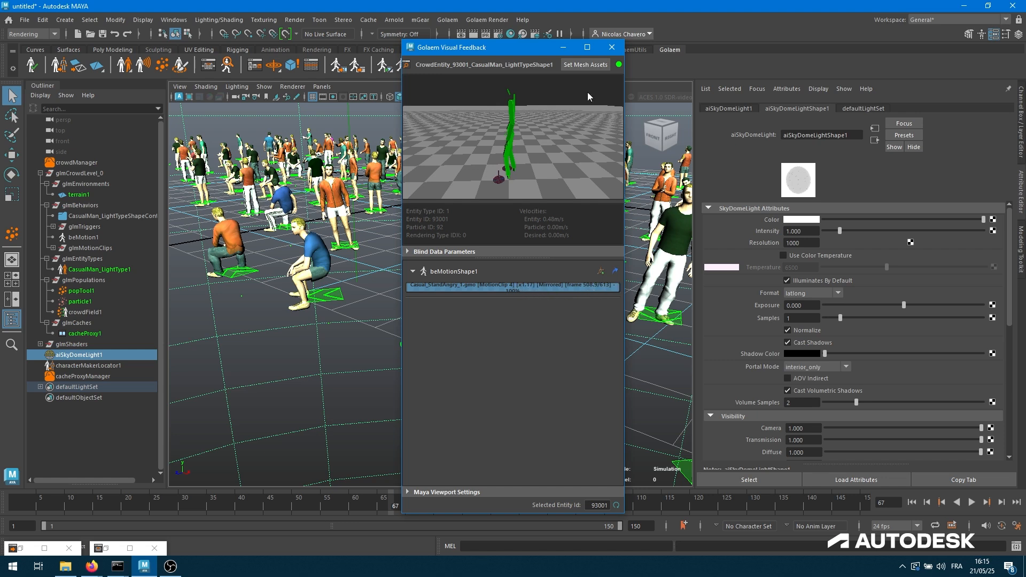
pyautogui.click(225, 67)
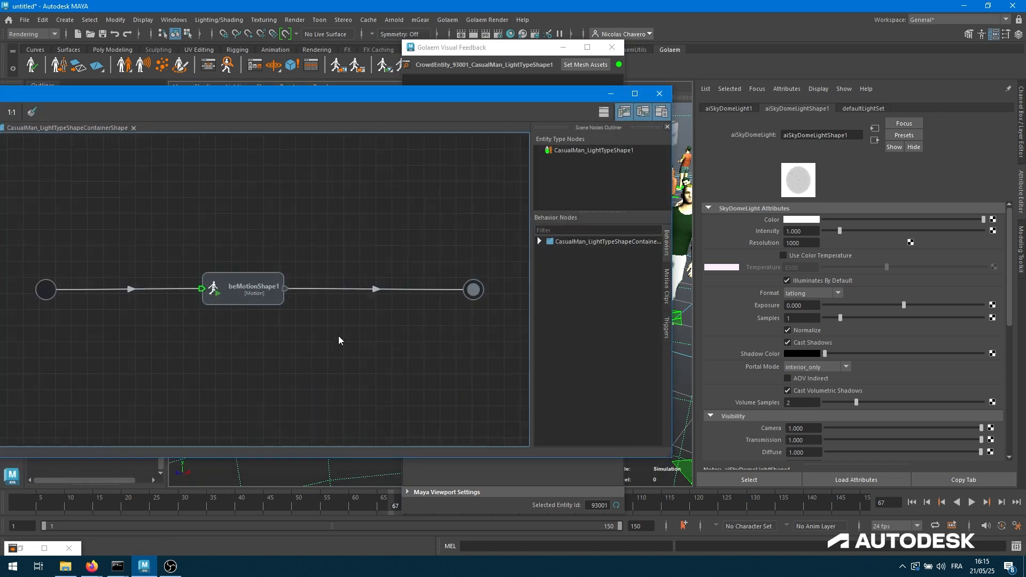
pyautogui.click(265, 298)
pyautogui.click(224, 329)
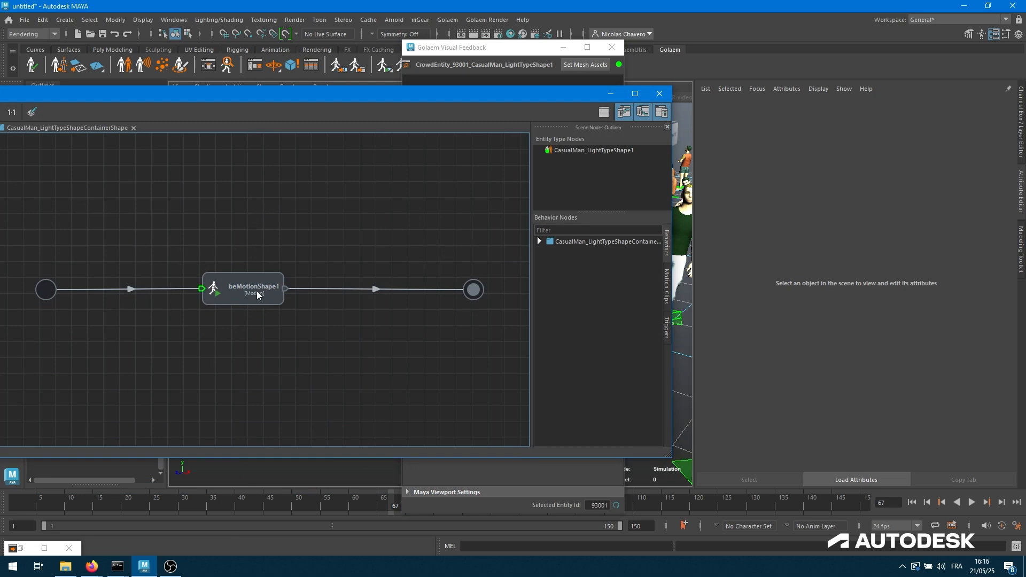
# Step: Inspect the character with the dark shirt and white trousers in Visual Feedback, orbit its skeleton preview, and close the feedback window
pyautogui.click(682, 232)
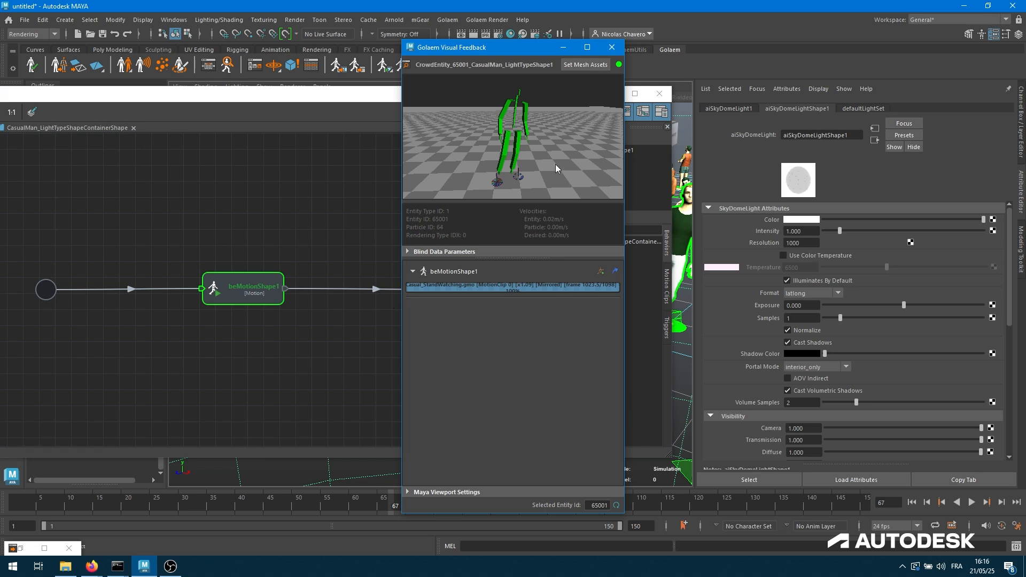
pyautogui.moveTo(555, 165); pyautogui.dragTo(572, 87)
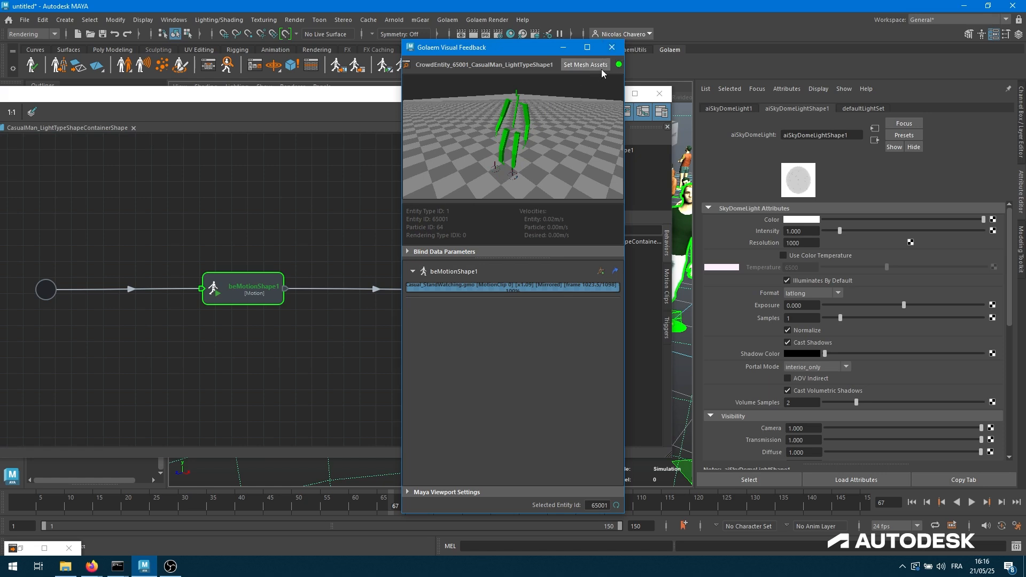
pyautogui.click(612, 48)
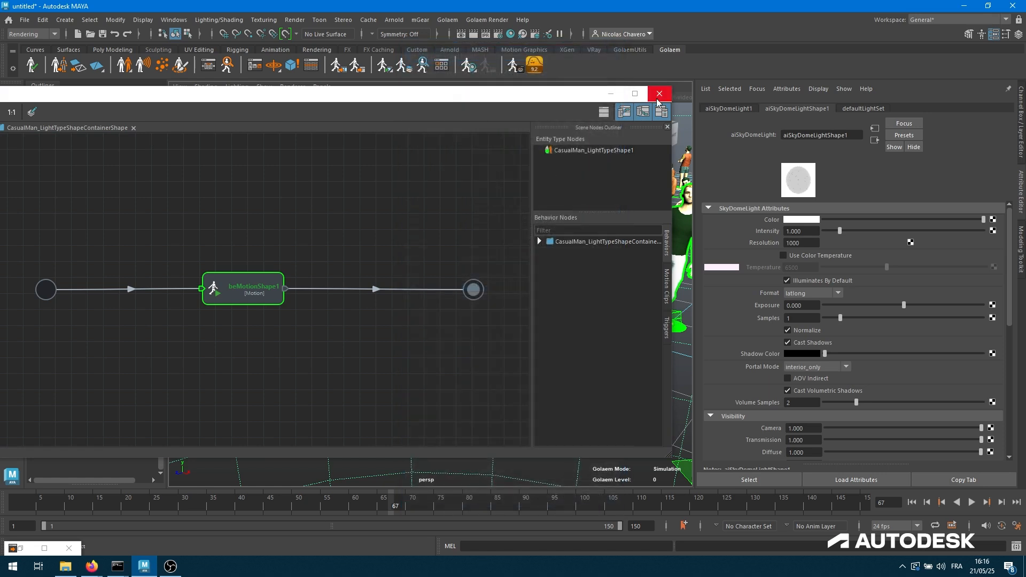
# Step: Close the Behavior Editor and export the crowdField1 simulation cache as quickStart92Video for frames 1 to 50
pyautogui.click(659, 94)
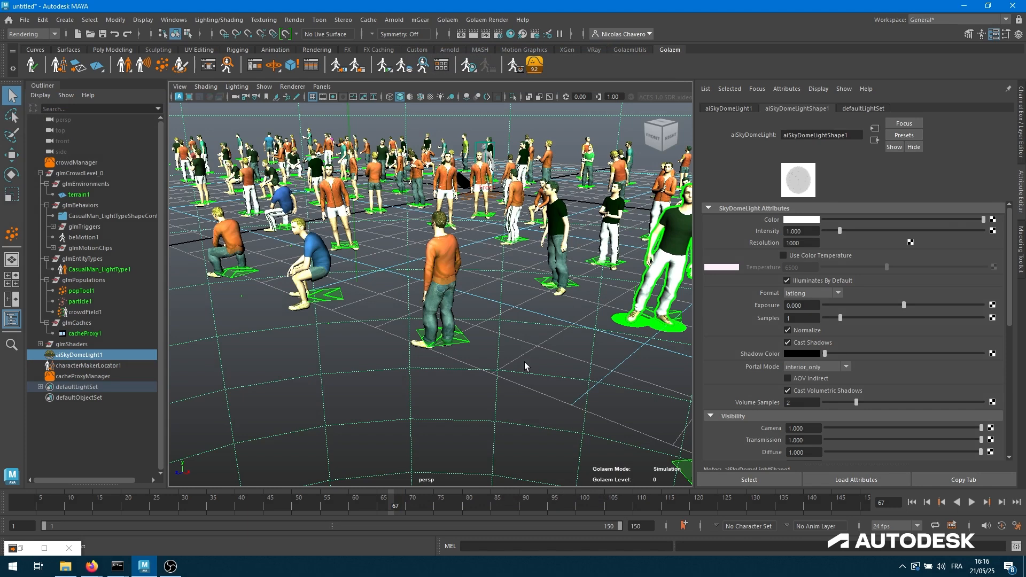
pyautogui.moveTo(542, 396)
pyautogui.keyDown('alt'); pyautogui.mouseDown()
pyautogui.moveTo(527, 394)
pyautogui.moveTo(540, 391)
pyautogui.moveTo(527, 406)
pyautogui.moveTo(517, 399)
pyautogui.moveTo(528, 389)
pyautogui.mouseUp(); pyautogui.keyUp('alt')
pyautogui.scroll(-4, 538, 377)
pyautogui.scroll(3, 526, 405)
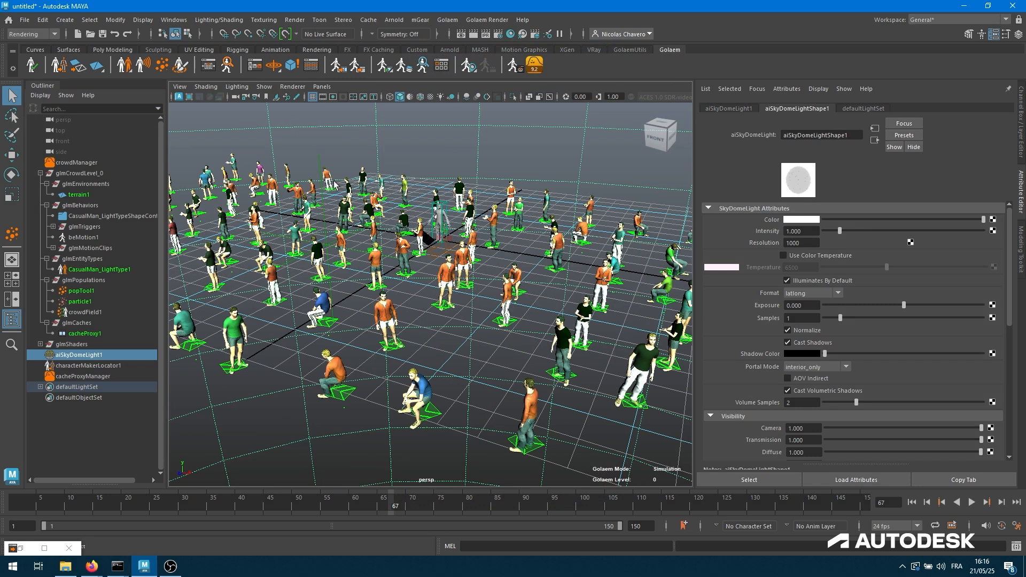
pyautogui.click(337, 65)
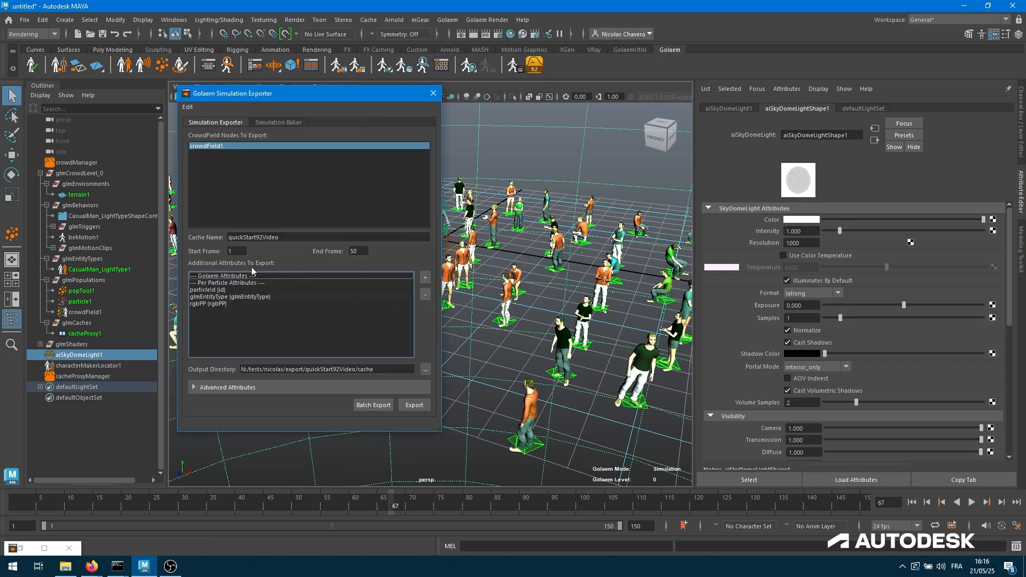
pyautogui.click(414, 404)
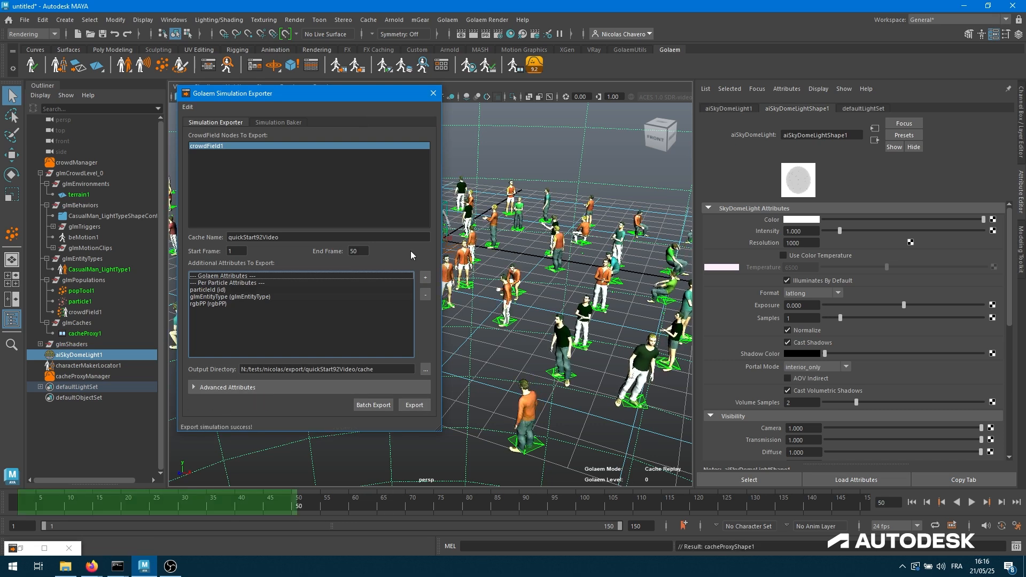
pyautogui.click(433, 93)
# Step: Go to frame 24 of the cached crowd, render it in the Arnold RenderView, and close the render window
pyautogui.moveTo(273, 496)
pyautogui.mouseDown()
pyautogui.moveTo(121, 497)
pyautogui.moveTo(221, 503)
pyautogui.moveTo(188, 515)
pyautogui.moveTo(68, 520)
pyautogui.moveTo(225, 519)
pyautogui.moveTo(134, 519)
pyautogui.moveTo(165, 501)
pyautogui.mouseUp()
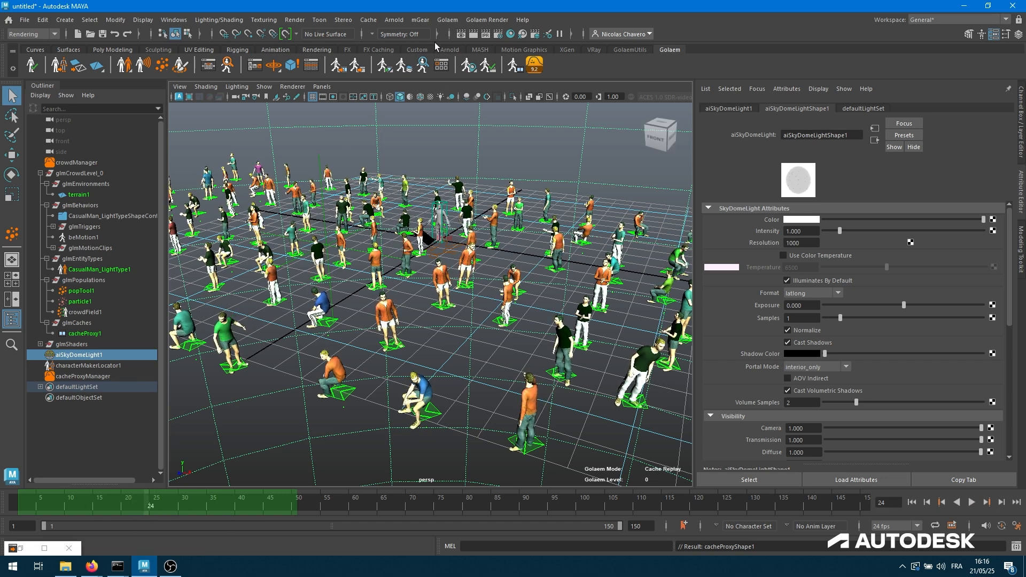
pyautogui.click(473, 34)
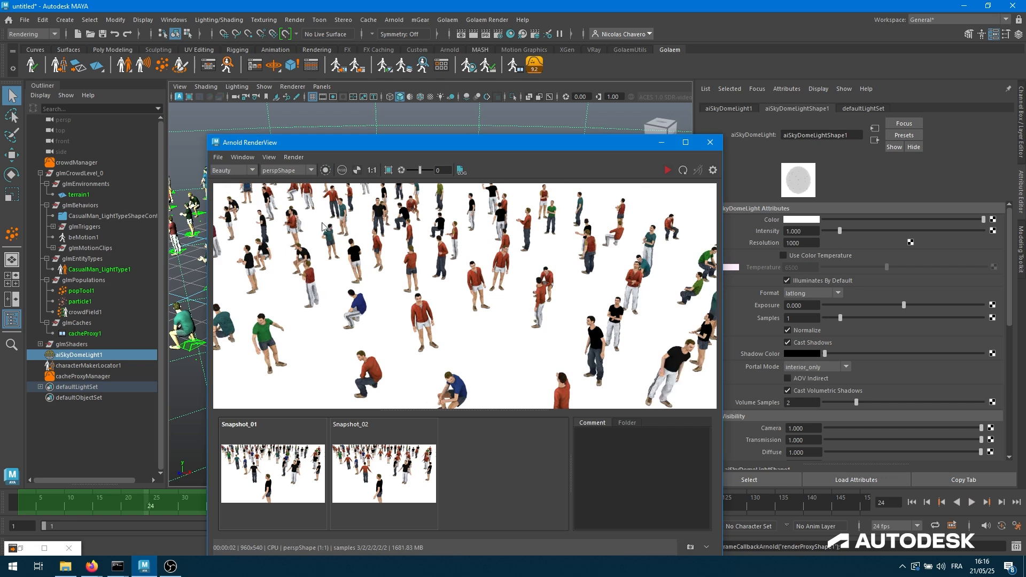
pyautogui.click(710, 142)
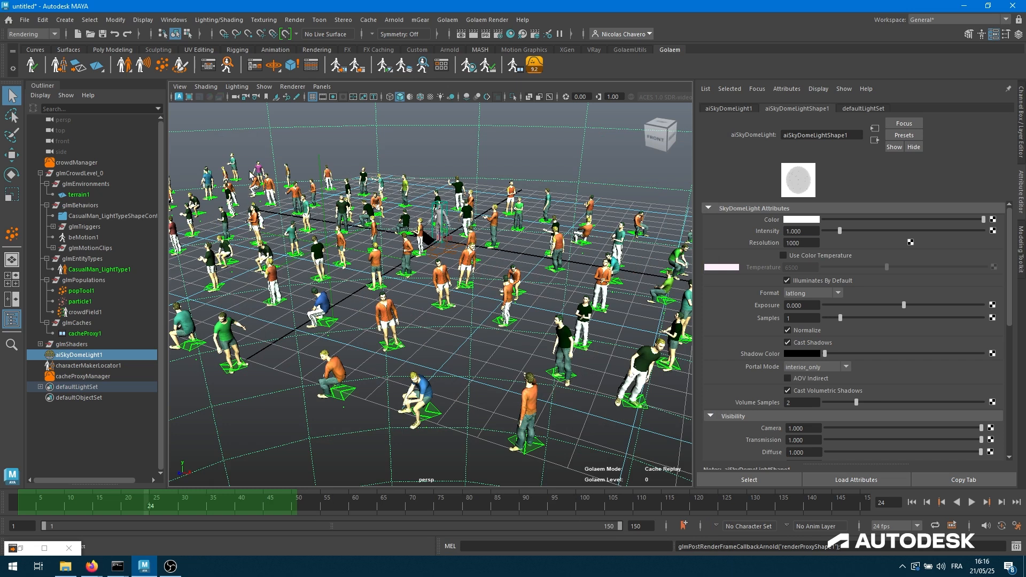
# Step: Hide the glmPopulations group so that only the cached characters are displayed
pyautogui.keyDown('alt'); pyautogui.moveTo(340, 233); pyautogui.dragTo(377, 282); pyautogui.keyUp('alt')
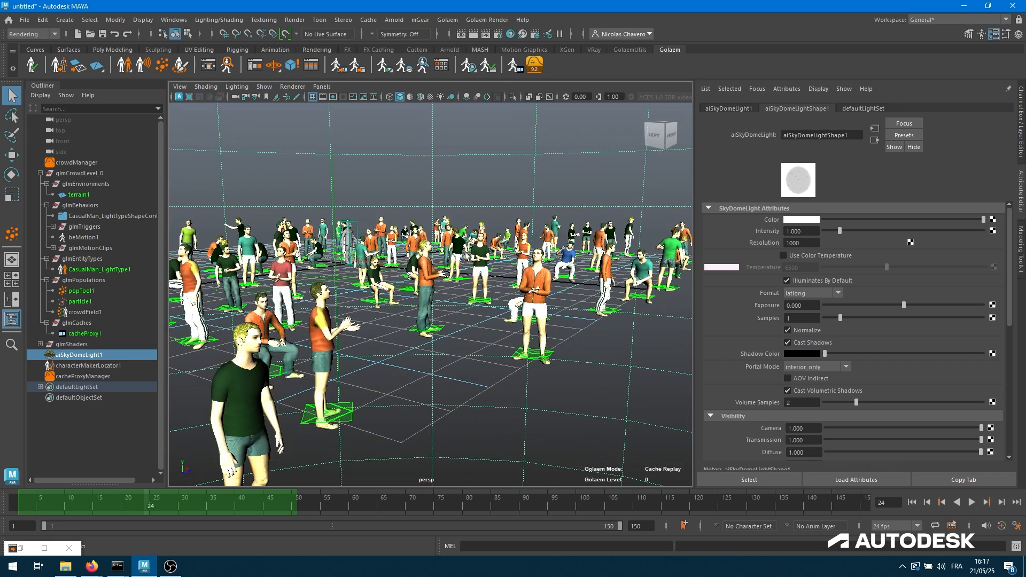
pyautogui.keyDown('alt'); pyautogui.moveTo(467, 256); pyautogui.dragTo(456, 353); pyautogui.keyUp('alt')
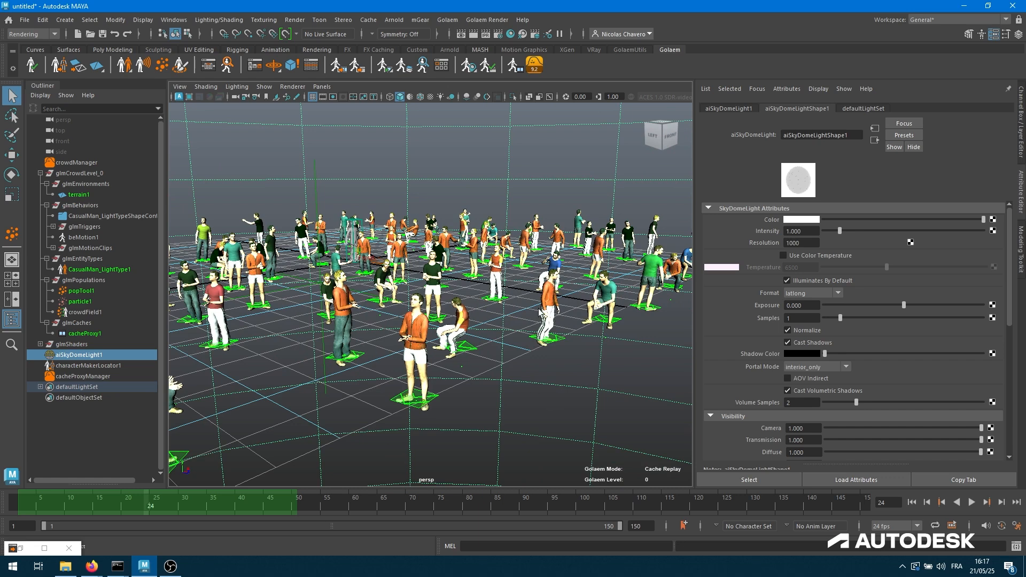
pyautogui.keyDown('alt'); pyautogui.moveTo(550, 294); pyautogui.dragTo(620, 173); pyautogui.keyUp('alt')
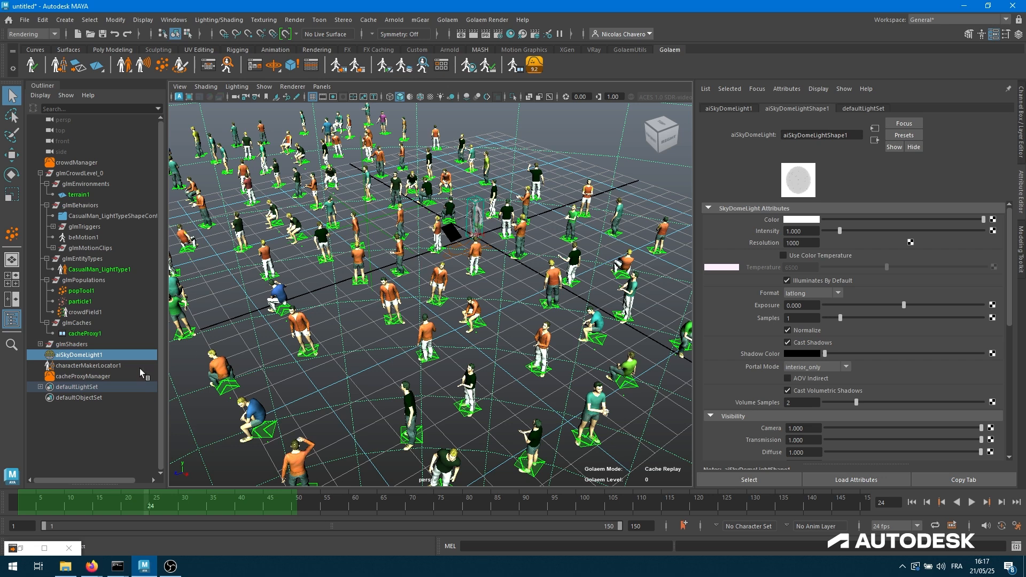
pyautogui.click(83, 280)
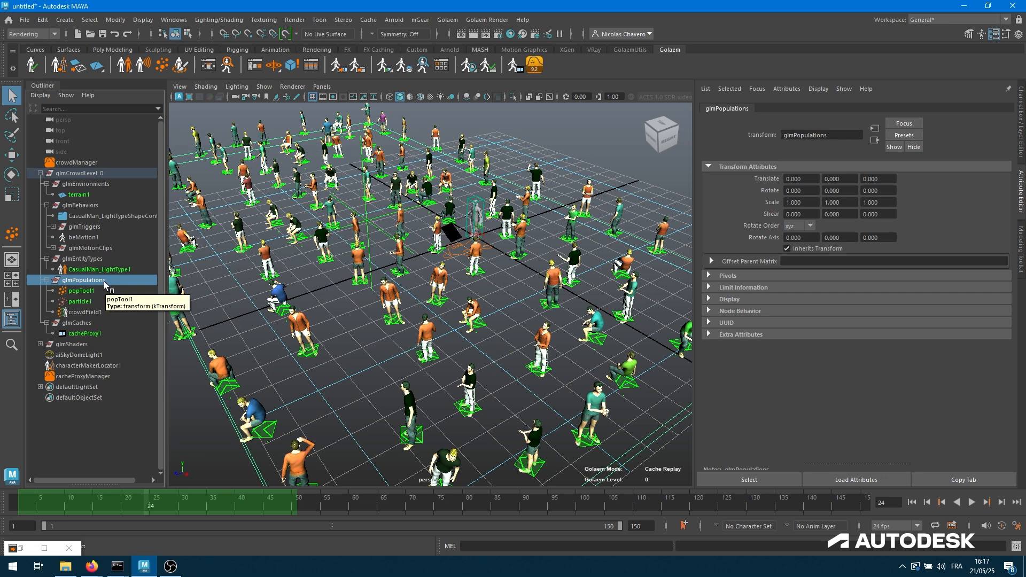
pyautogui.hotkey('ctrl', 'h')
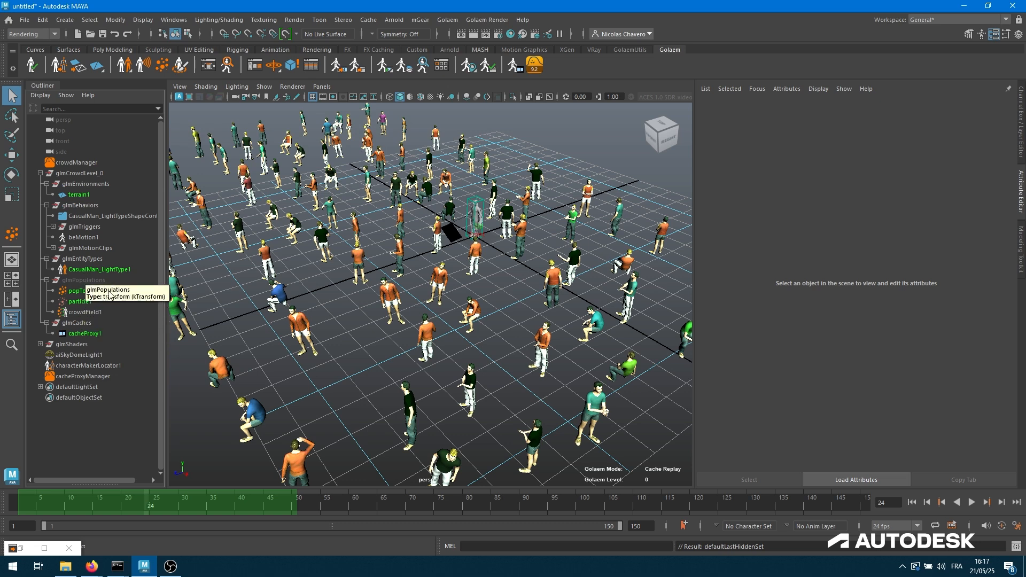
# Step: Switch Golaem from cache replay to simulation mode and try playing the simulation with the populations hidden
pyautogui.click(517, 66)
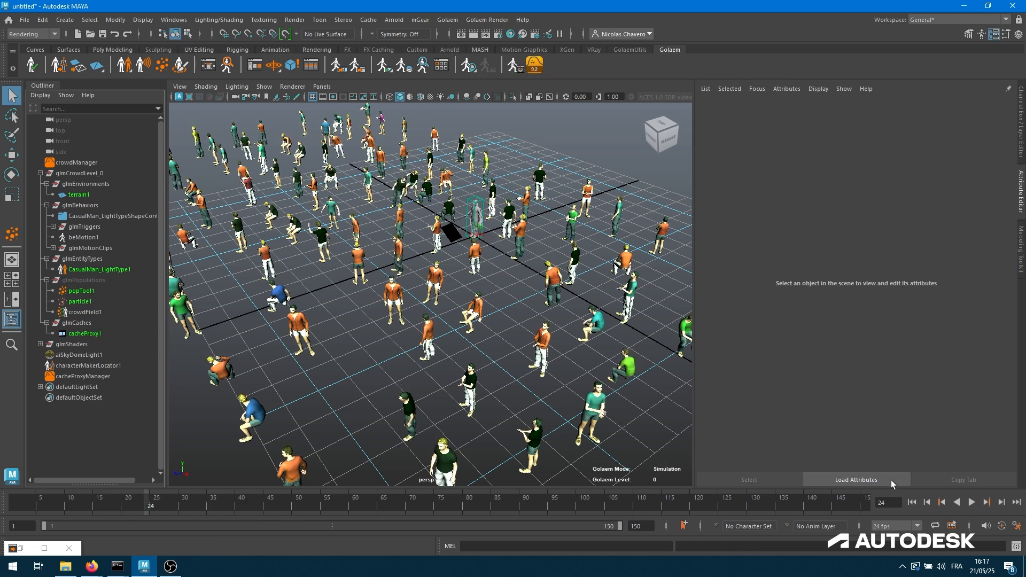
pyautogui.click(972, 502)
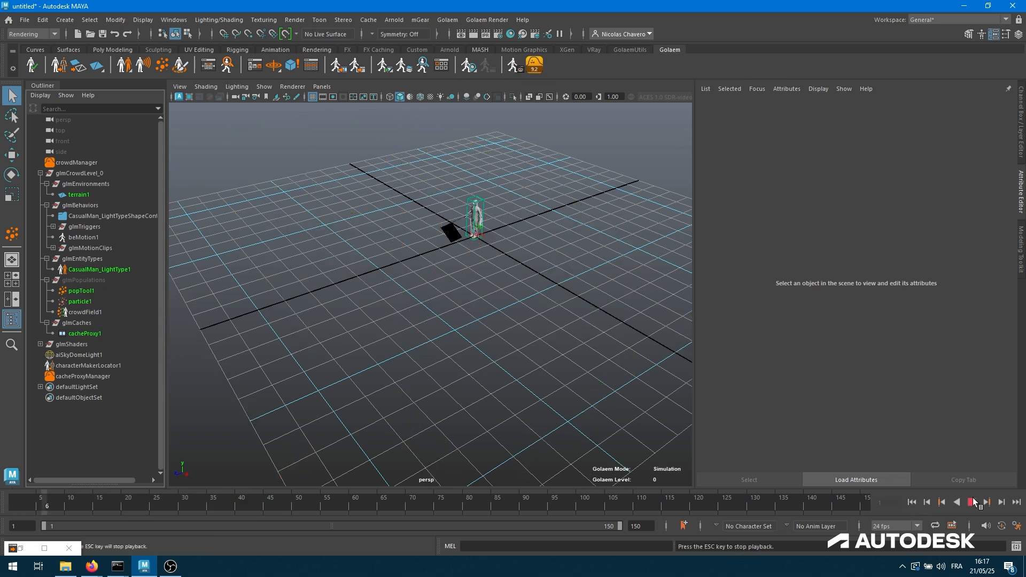
pyautogui.click(973, 500)
# Step: Unhide the glmPopulations group and play the simulation from the first frame
pyautogui.click(88, 282)
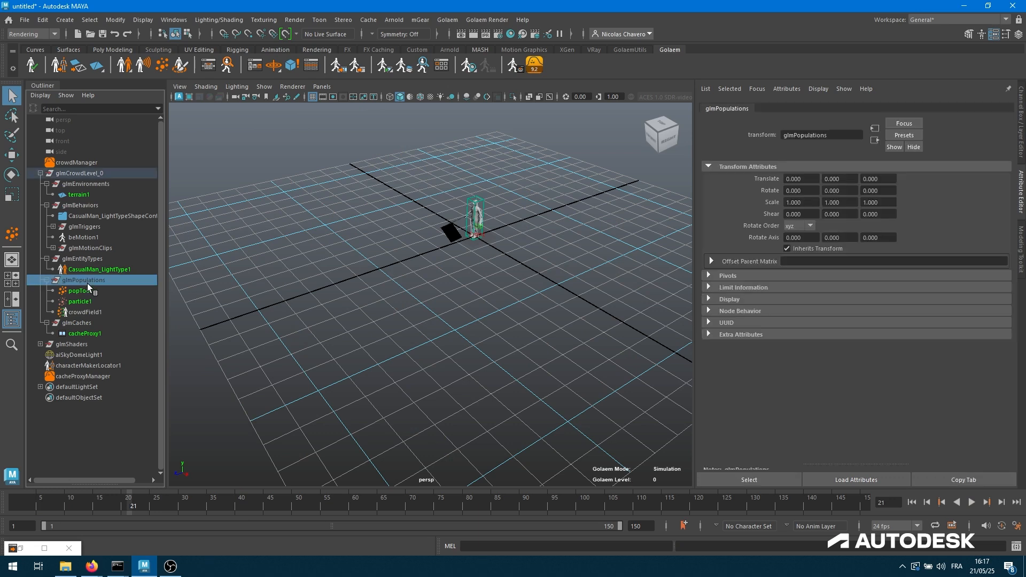
pyautogui.hotkey('shift', 'h')
pyautogui.click(912, 503)
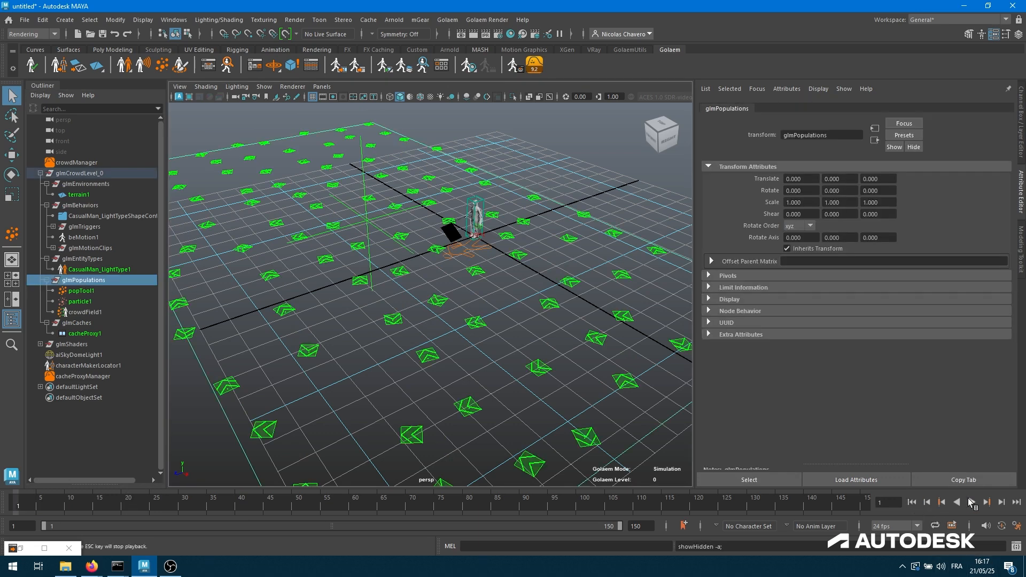
pyautogui.click(972, 502)
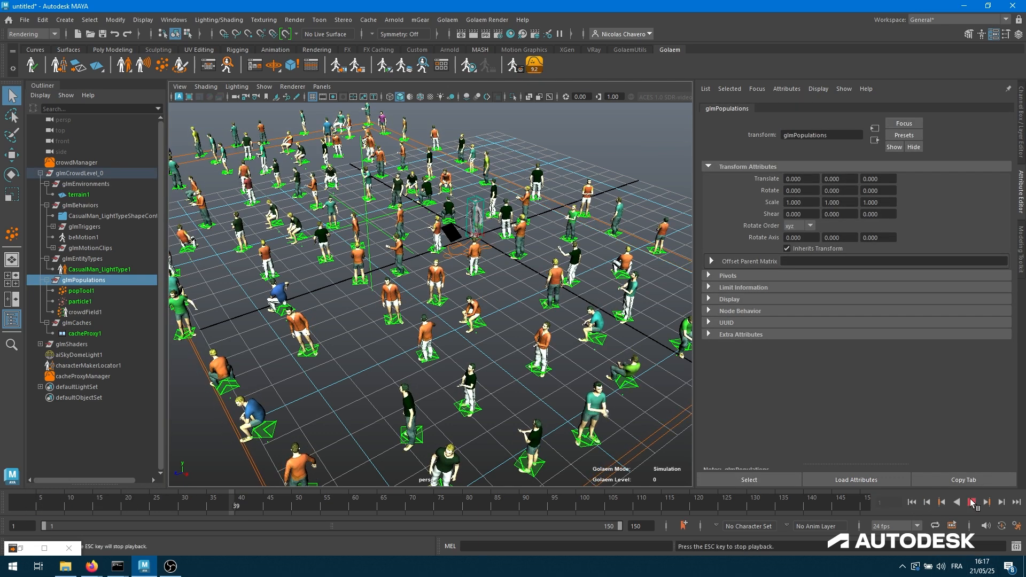
pyautogui.press('Escape')
# Step: Hide glmPopulations again, switch Golaem back to cache replay, and go to frame 27 of the cache
pyautogui.hotkey('ctrl', 'h')
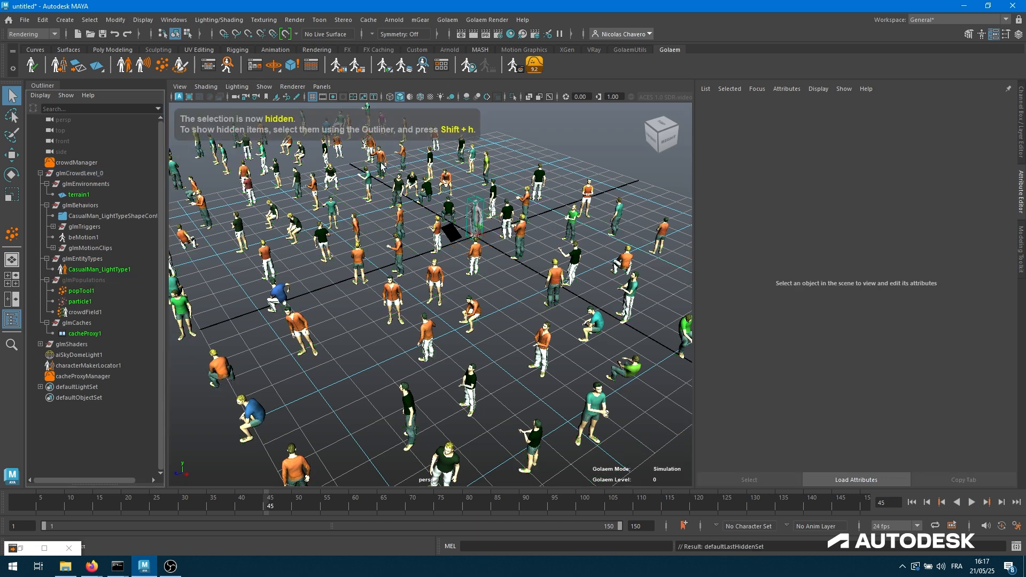
pyautogui.click(517, 68)
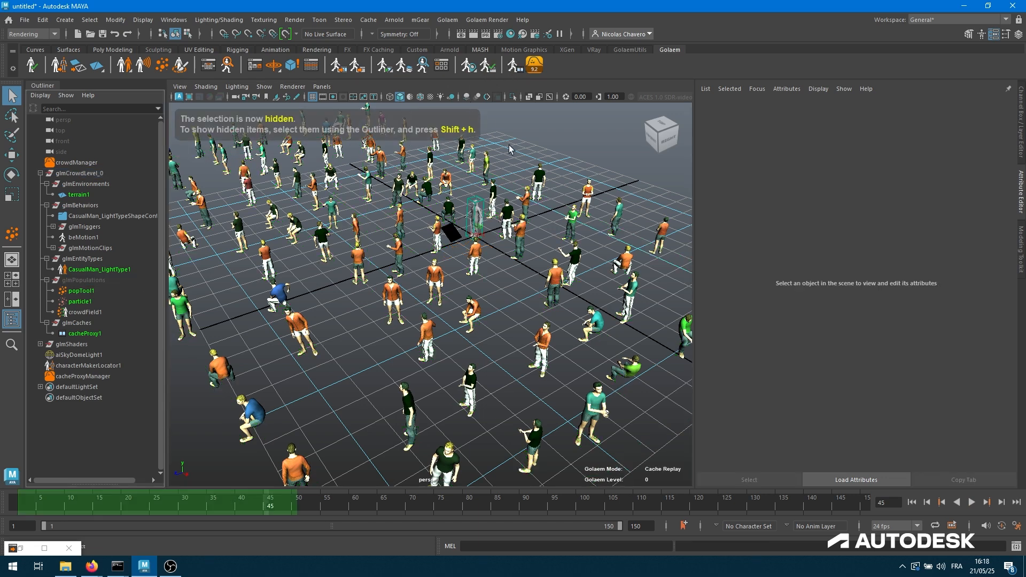
pyautogui.moveTo(226, 506); pyautogui.dragTo(169, 503)
pyautogui.keyDown('alt'); pyautogui.moveTo(359, 325); pyautogui.dragTo(436, 300); pyautogui.keyUp('alt')
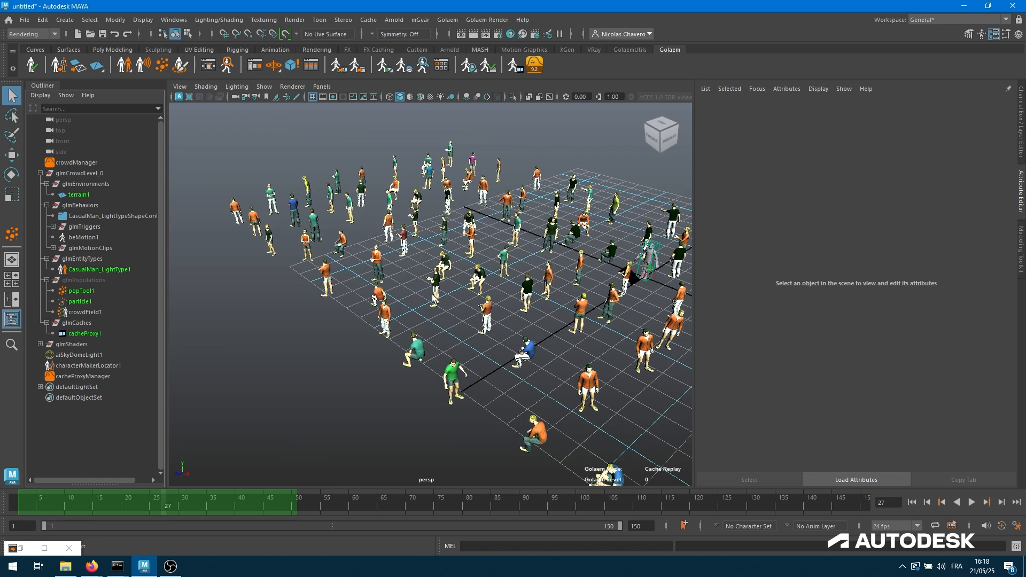
# Step: Switch to component selection mode, test selecting individual cached characters along the crowd's edge, and clear the selection
pyautogui.press('F8')
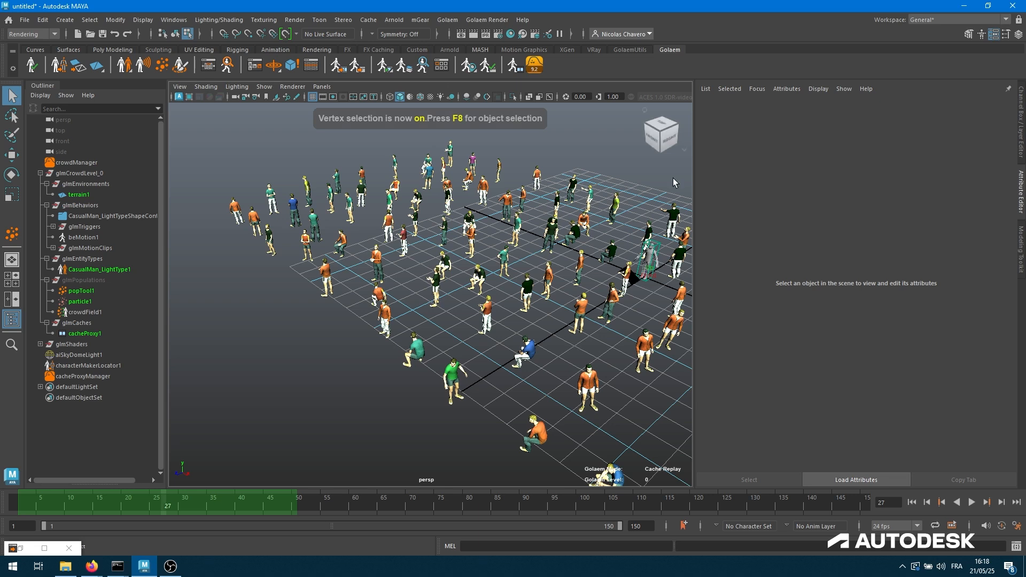
pyautogui.click(235, 209)
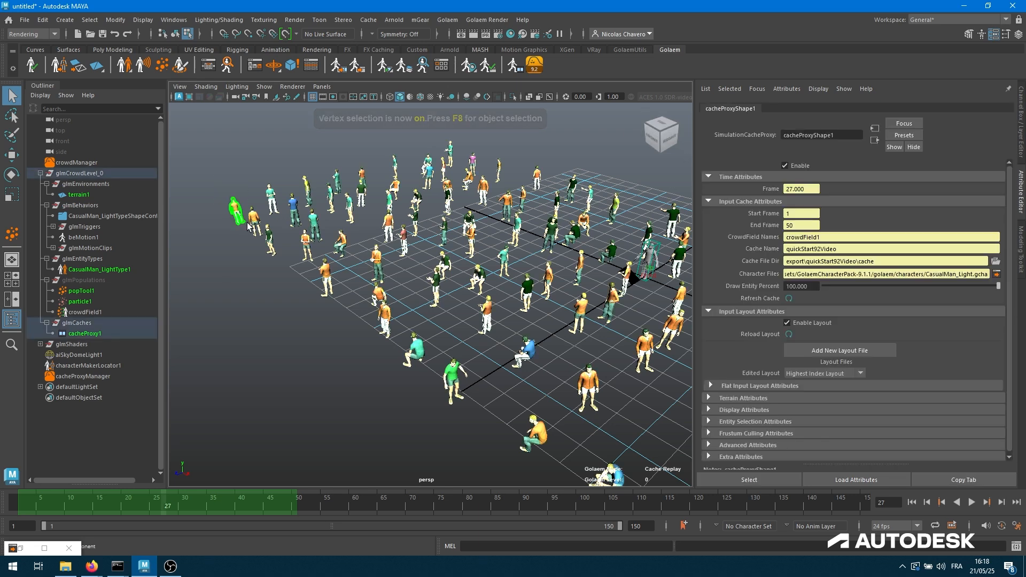
pyautogui.moveTo(352, 323); pyautogui.dragTo(397, 338)
pyautogui.click(398, 381)
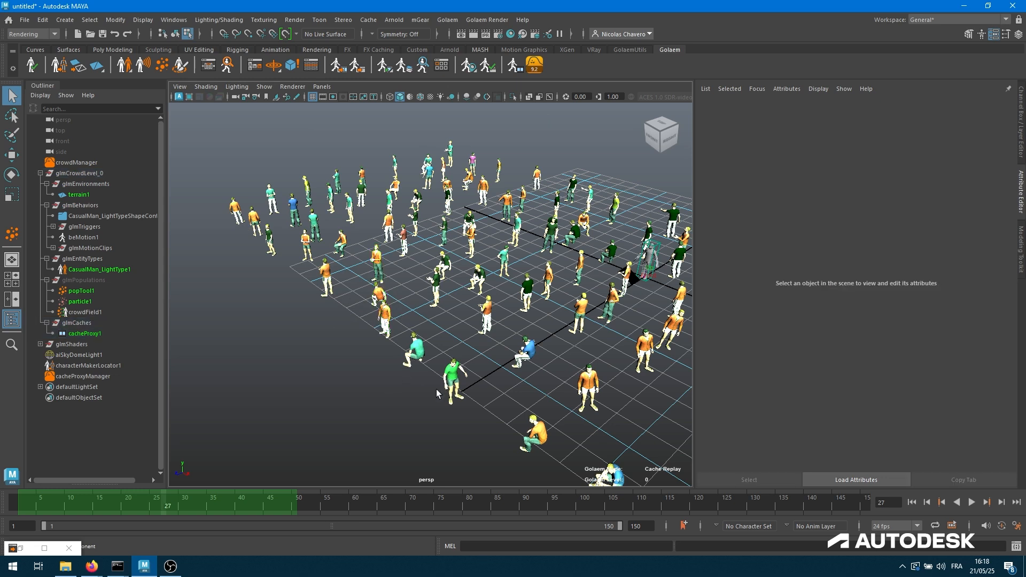
# Step: Select the green-shirted man and the crouching man behind him and move them about 3.1 units along Z, away from the crowd
pyautogui.moveTo(491, 419); pyautogui.dragTo(412, 342)
pyautogui.press('w')
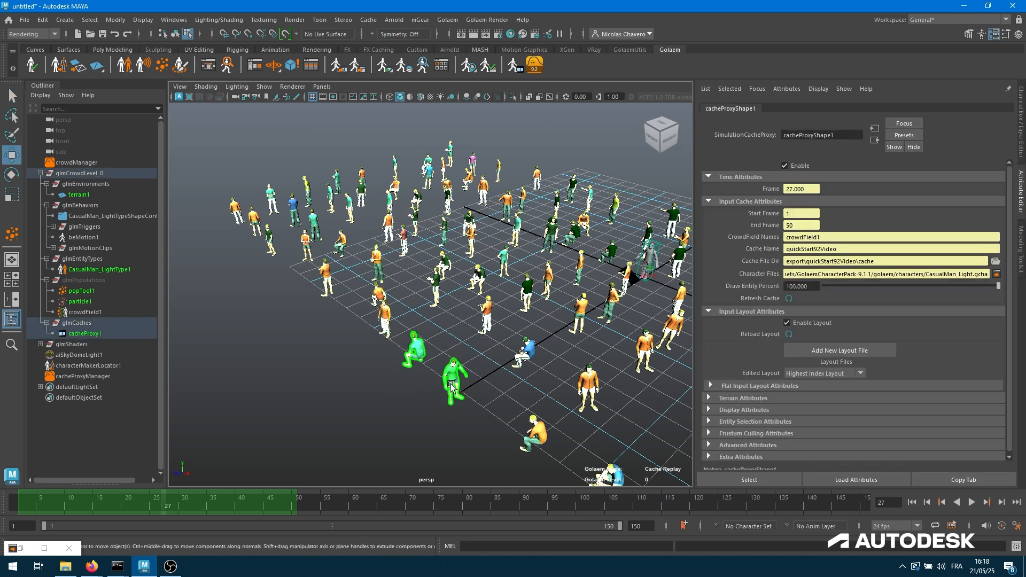
pyautogui.keyDown('alt'); pyautogui.moveTo(452, 388); pyautogui.dragTo(538, 370); pyautogui.keyUp('alt')
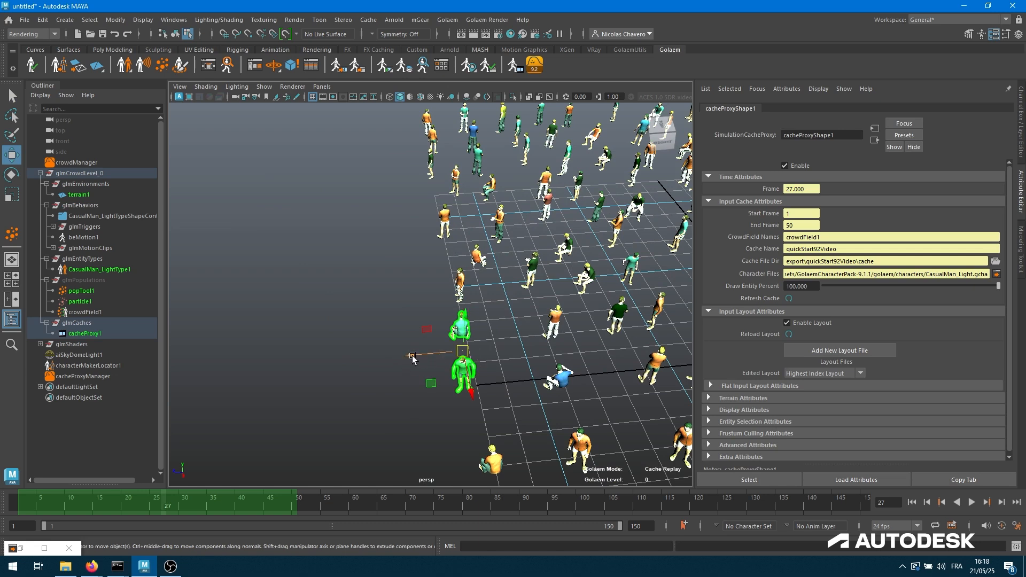
pyautogui.moveTo(413, 356); pyautogui.dragTo(371, 401)
# Step: Set the Rotate tool's axis orientation to Object and rotate the two selected characters about -179 degrees around Y
pyautogui.press('e')
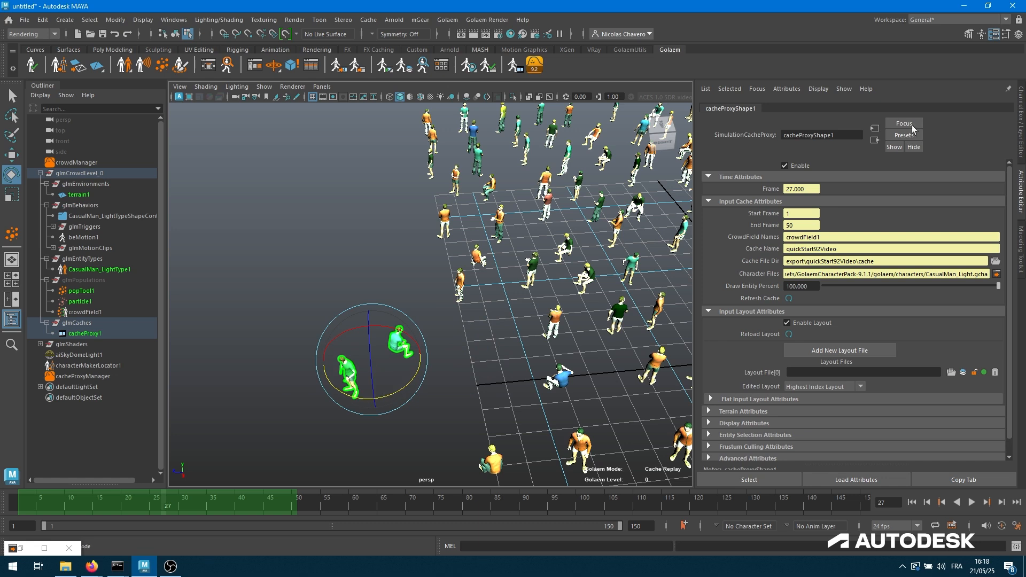
pyautogui.click(1001, 37)
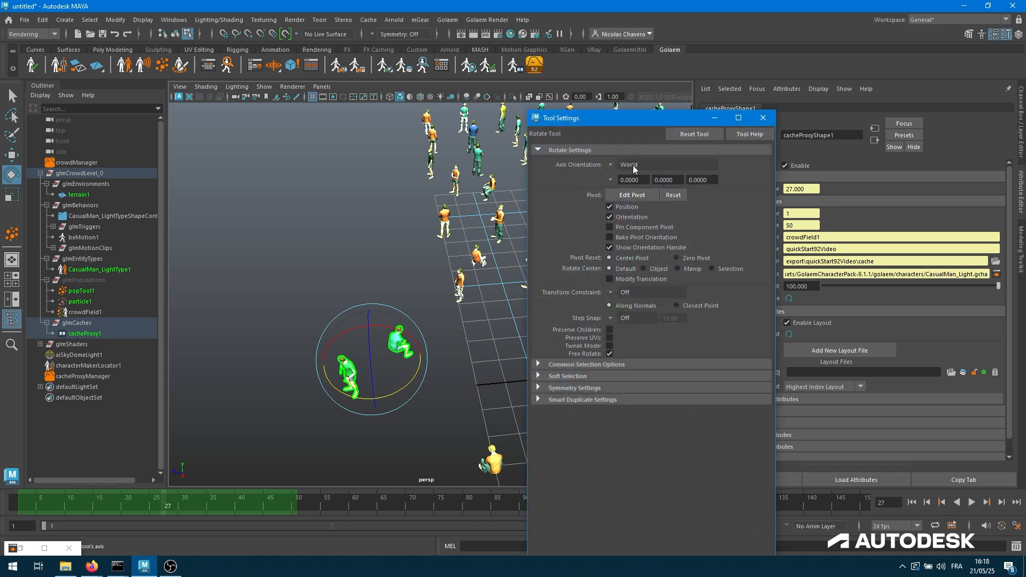
pyautogui.click(615, 165)
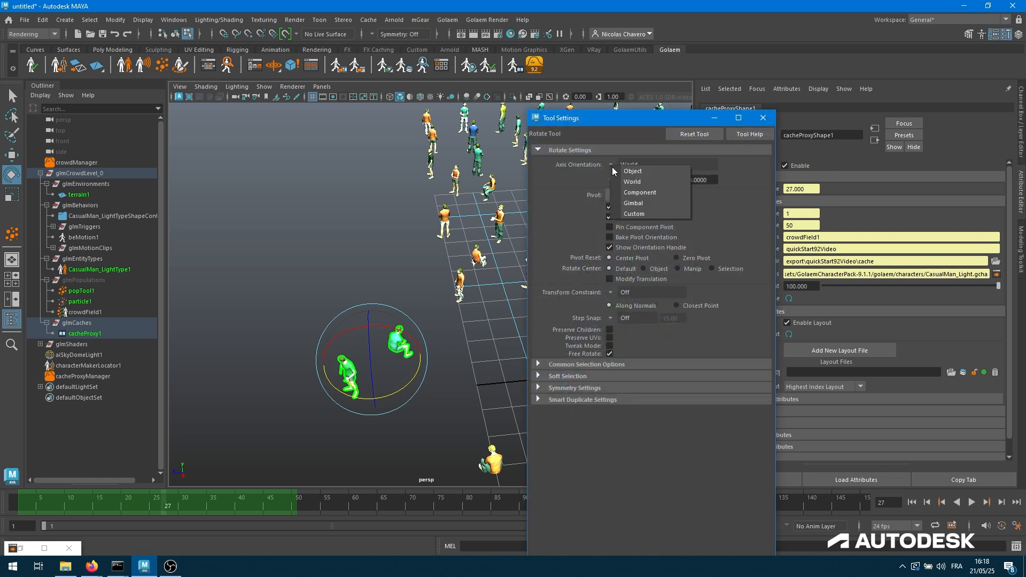
pyautogui.click(633, 171)
pyautogui.moveTo(396, 393); pyautogui.dragTo(376, 385)
# Step: Spread the two selected characters apart with the Scale tool by a factor of about 1.117 and close the Tool Settings
pyautogui.press('r')
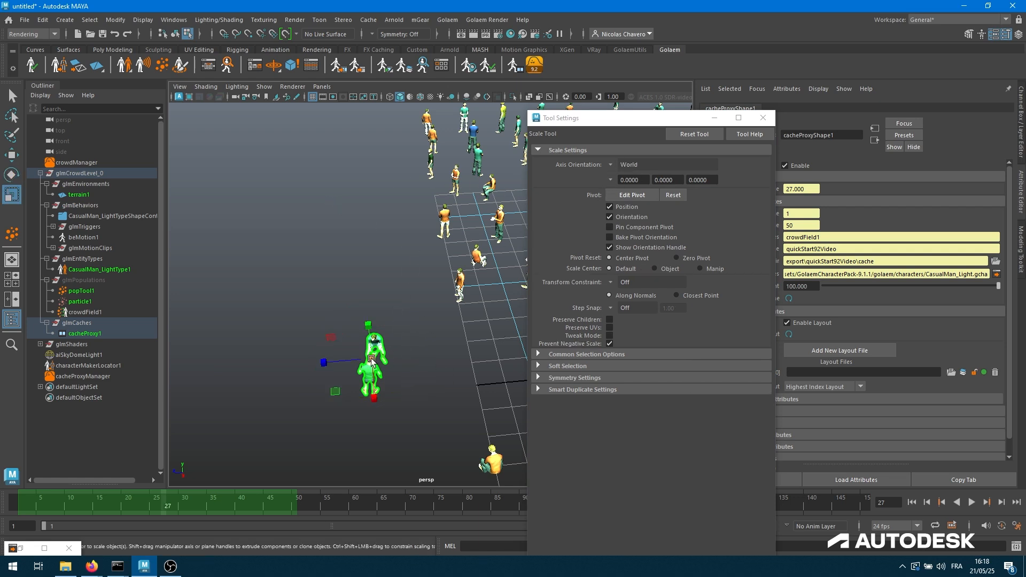
pyautogui.moveTo(402, 354); pyautogui.dragTo(371, 362)
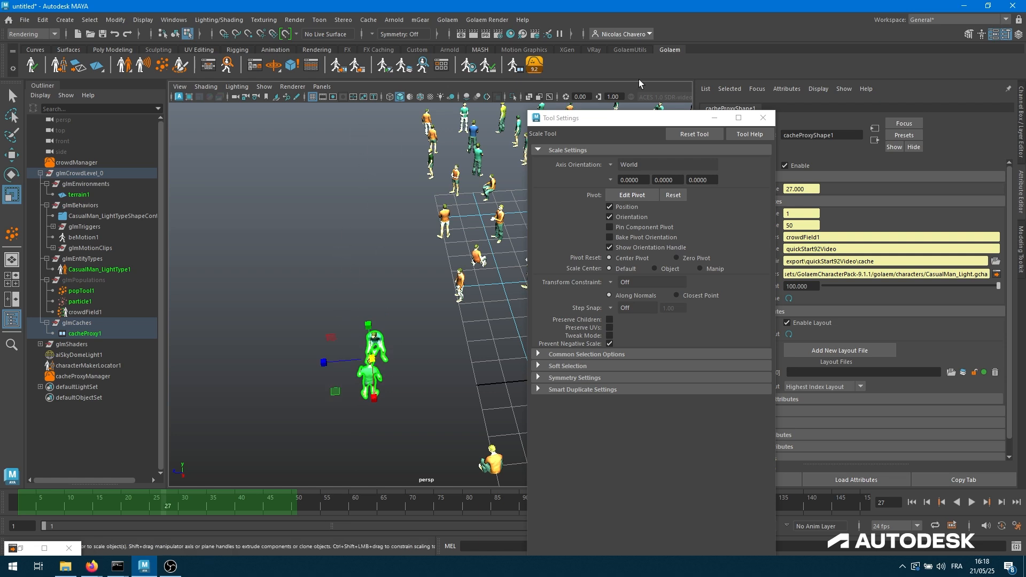
pyautogui.click(762, 118)
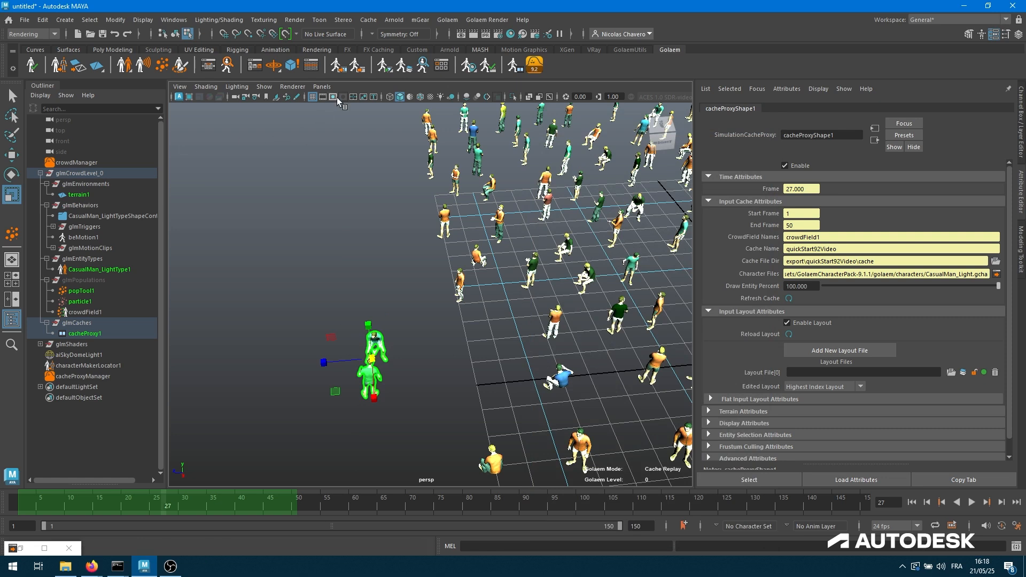
# Step: Open the Layout Editor for cacheProxyShape1 and examine its Selector, Translate, Rotate and Expand nodes, selecting the Selector node
pyautogui.click(405, 66)
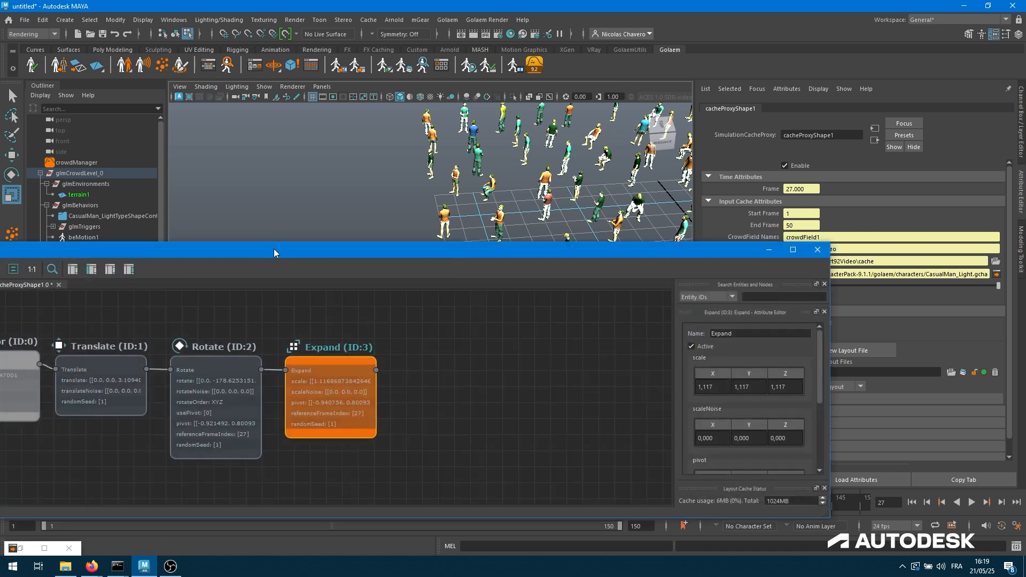
pyautogui.moveTo(274, 253); pyautogui.dragTo(430, 369)
pyautogui.moveTo(445, 455); pyautogui.dragTo(618, 492, button='middle')
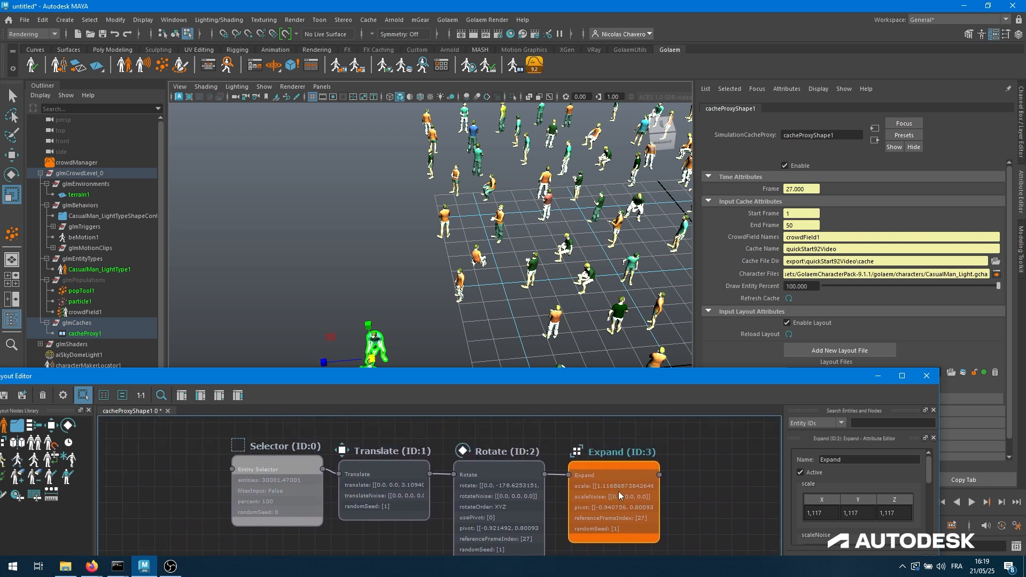
pyautogui.click(741, 468)
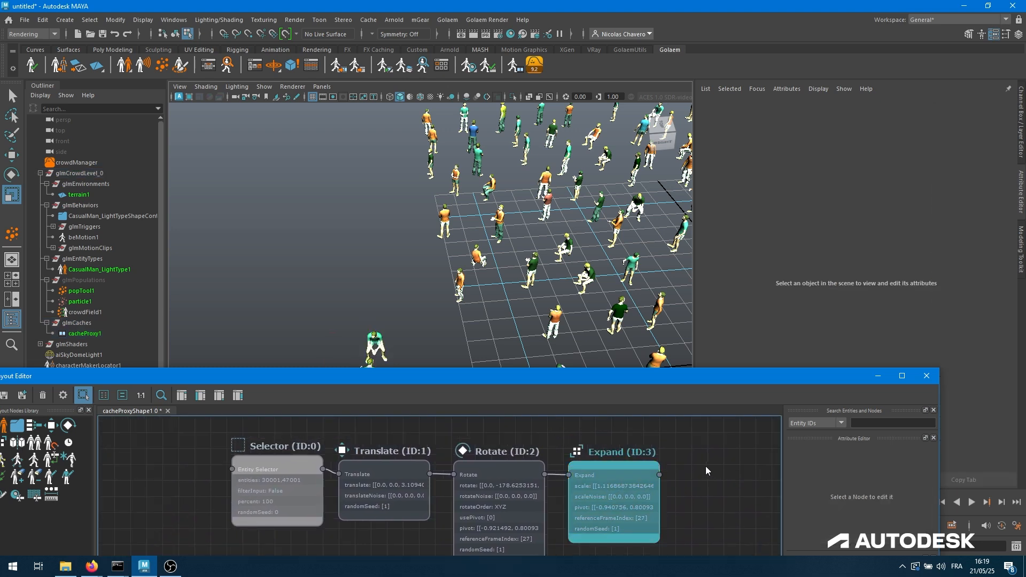
pyautogui.moveTo(584, 510); pyautogui.dragTo(582, 493, button='middle')
pyautogui.click(276, 480)
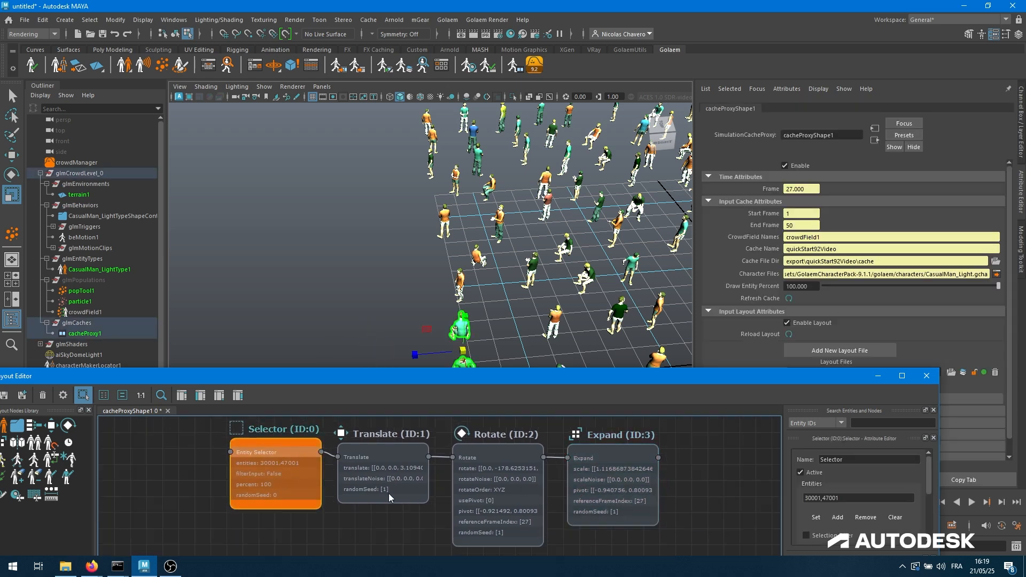
# Step: Set the Z translation of the Translate (ID:1) node to 5
pyautogui.click(403, 470)
pyautogui.doubleClick(404, 468)
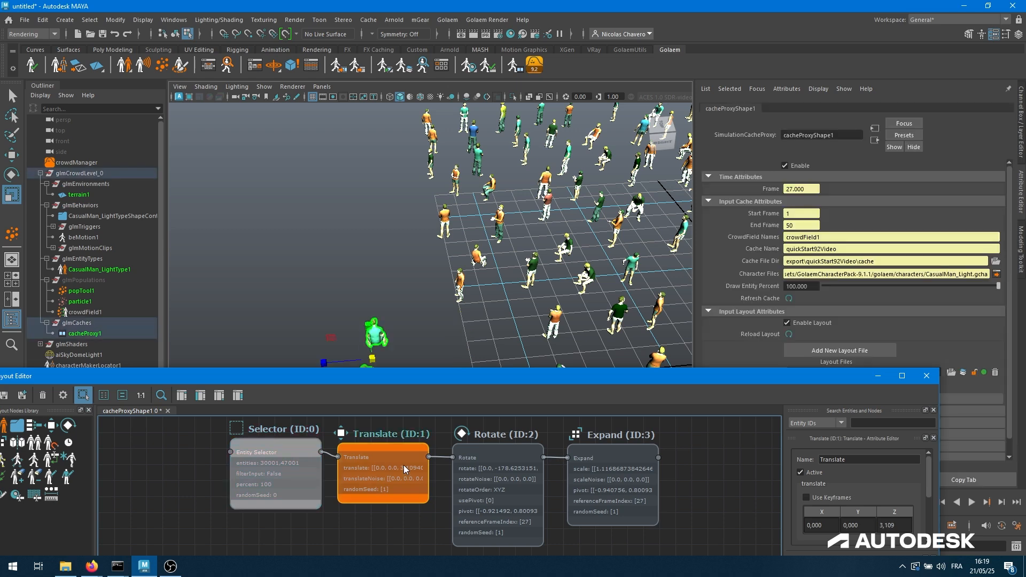
pyautogui.doubleClick(902, 526)
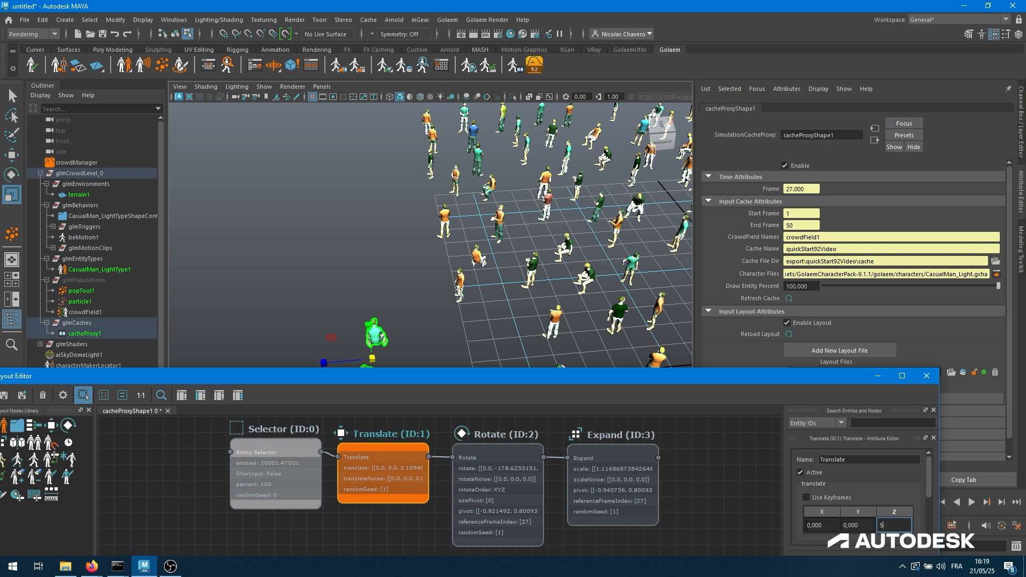
pyautogui.press('Return')
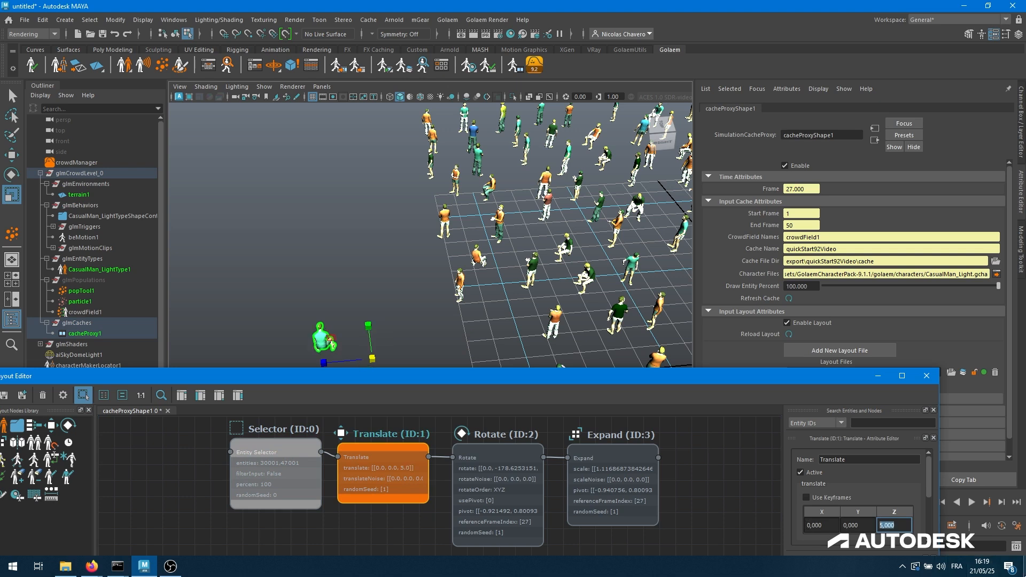
# Step: Examine the attributes of the Rotate (ID:2) and Expand (ID:3) nodes with the characters they affect
pyautogui.doubleClick(512, 495)
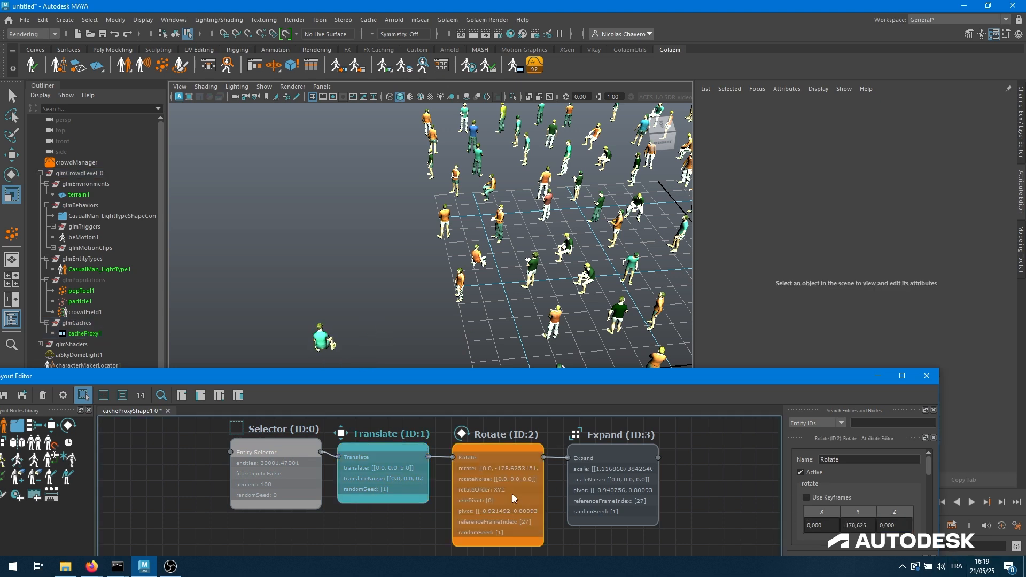
pyautogui.moveTo(350, 380); pyautogui.dragTo(345, 410)
pyautogui.click(614, 529)
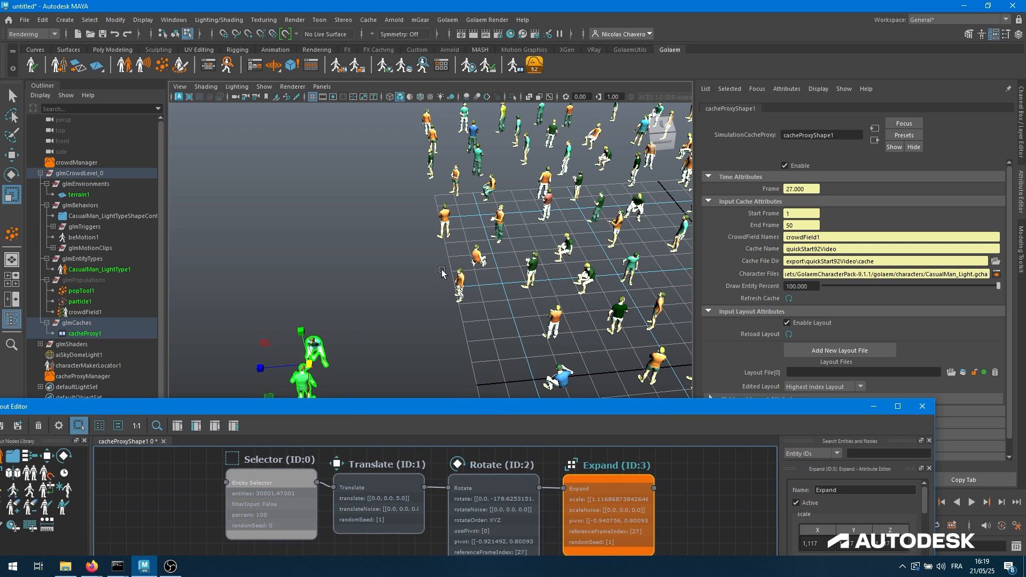
# Step: Select the orange-shirted man at the crowd's edge, add a Selector node for him and connect it to Translate (ID:1)
pyautogui.click(458, 280)
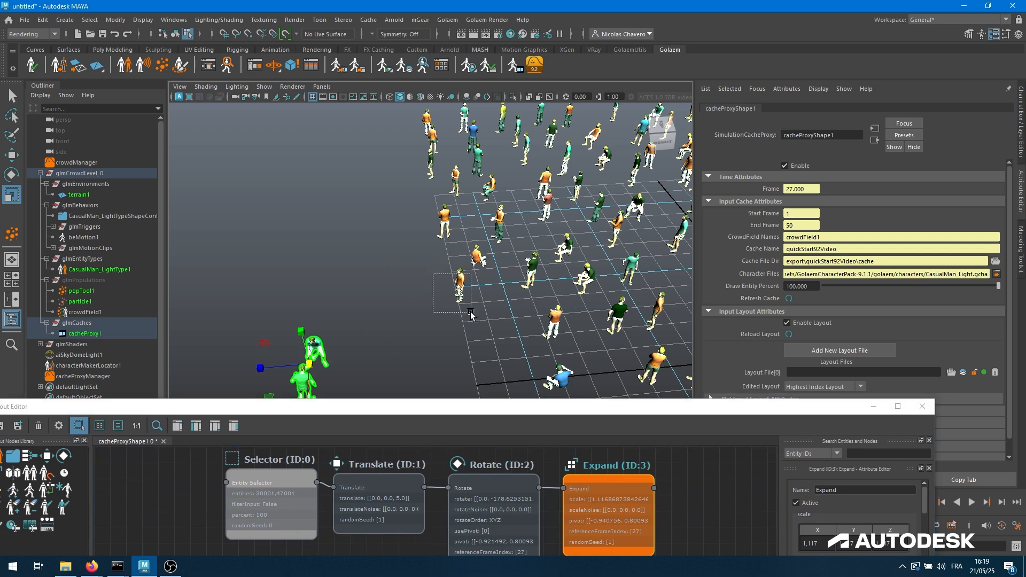
pyautogui.moveTo(336, 474); pyautogui.dragTo(314, 512, button='middle')
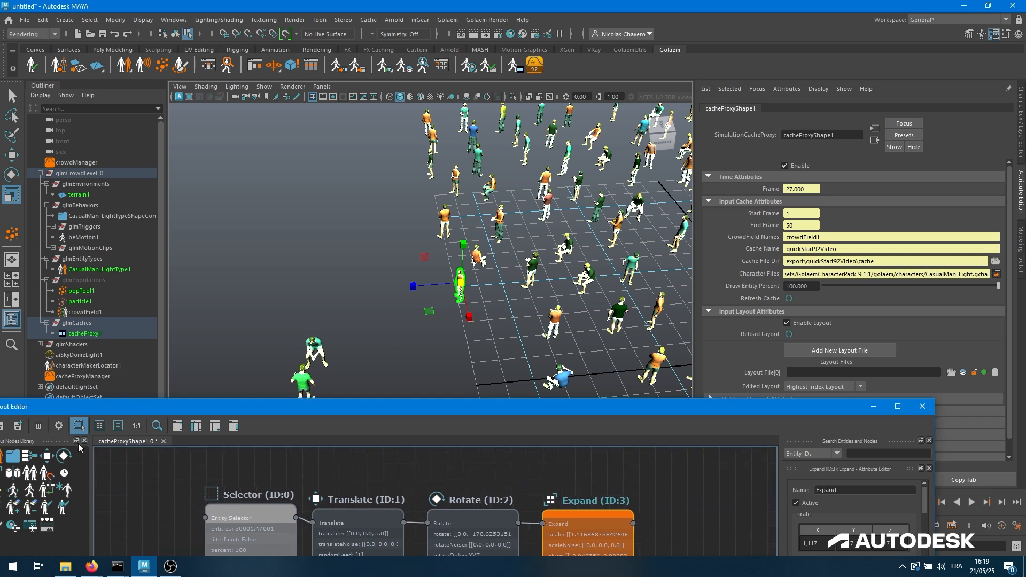
pyautogui.moveTo(115, 408); pyautogui.dragTo(209, 431)
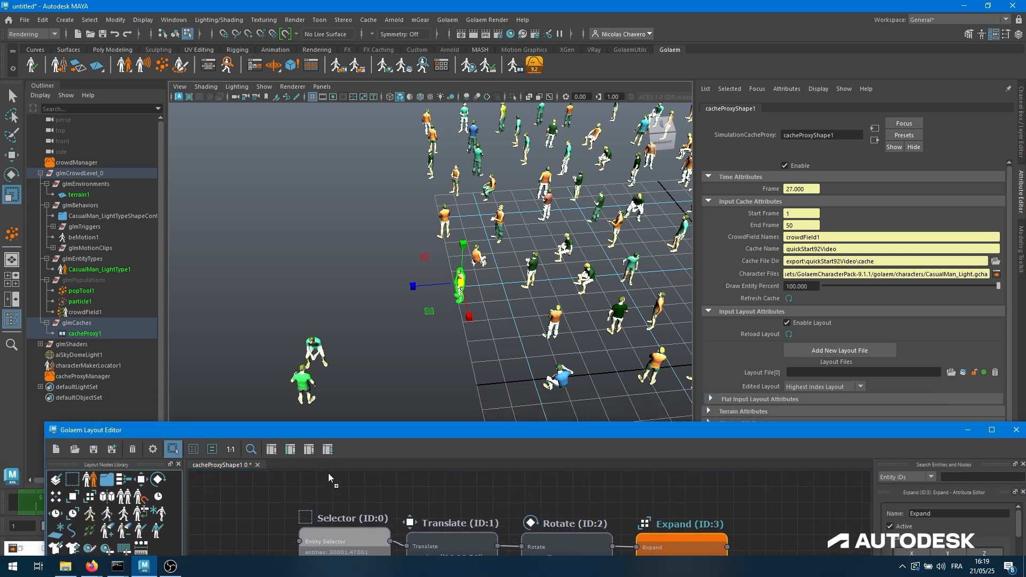
pyautogui.moveTo(328, 473); pyautogui.dragTo(445, 316)
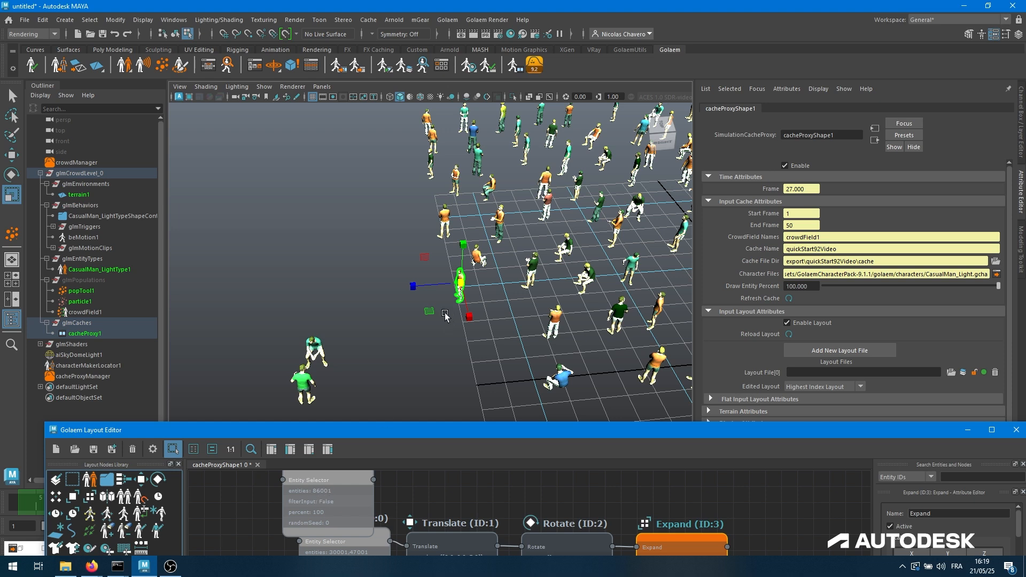
pyautogui.moveTo(405, 505); pyautogui.dragTo(441, 537)
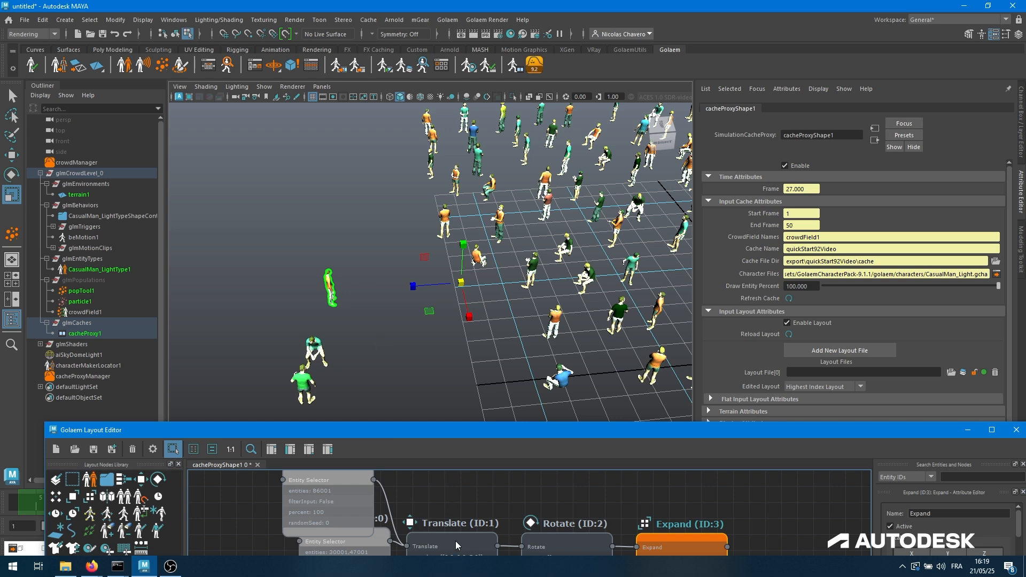
pyautogui.click(578, 537)
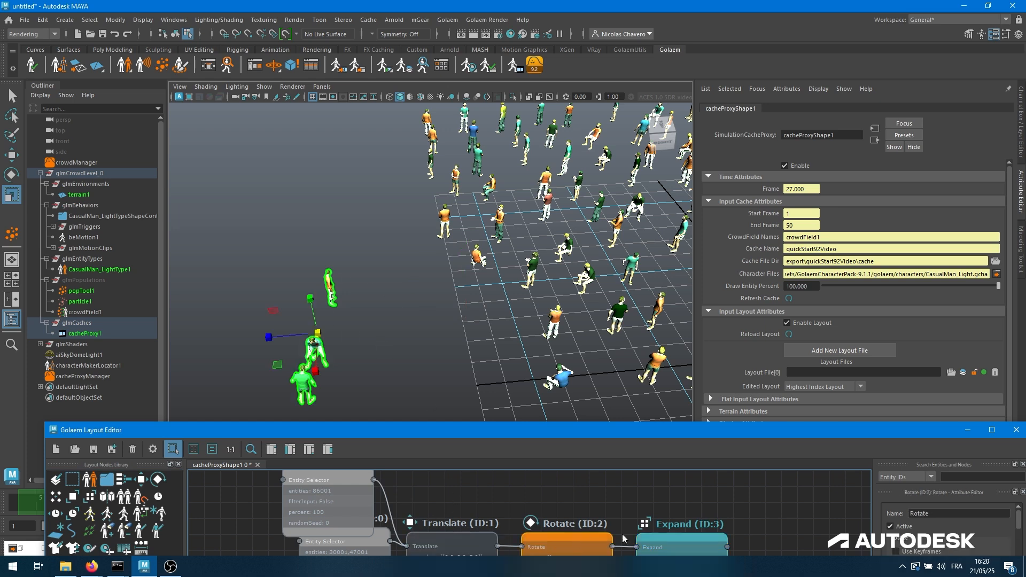
pyautogui.click(695, 543)
# Step: Select three neighbouring characters on the crowd's edge and move them about 4.8 units along X and 2.19 along Z
pyautogui.keyDown('alt'); pyautogui.moveTo(501, 332); pyautogui.dragTo(436, 324, button='middle'); pyautogui.keyUp('alt')
pyautogui.scroll(-3, 432, 325)
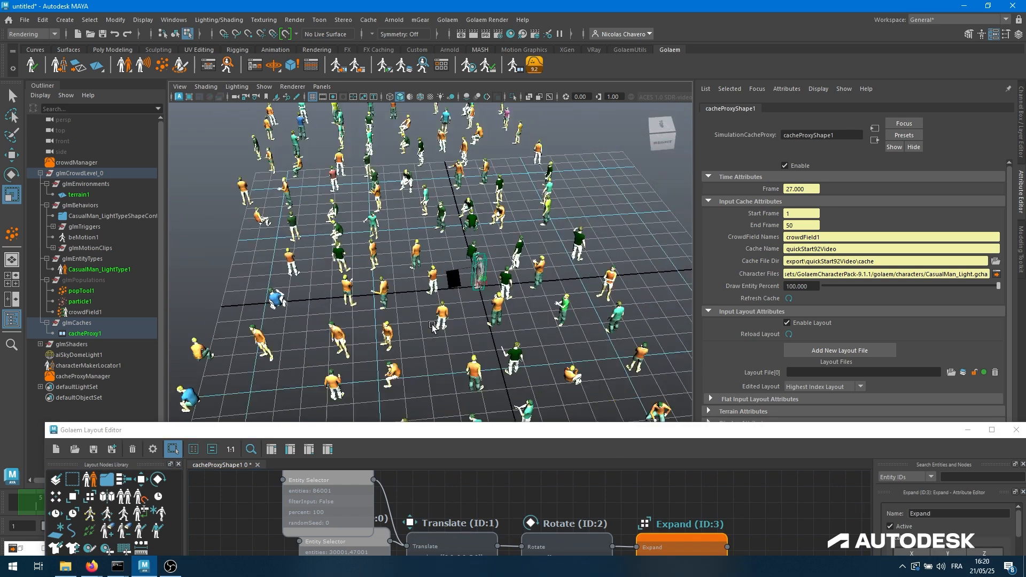
pyautogui.scroll(-3, 431, 326)
pyautogui.keyDown('alt'); pyautogui.moveTo(351, 329); pyautogui.dragTo(431, 258, button='middle'); pyautogui.keyUp('alt')
pyautogui.moveTo(351, 237); pyautogui.dragTo(391, 336)
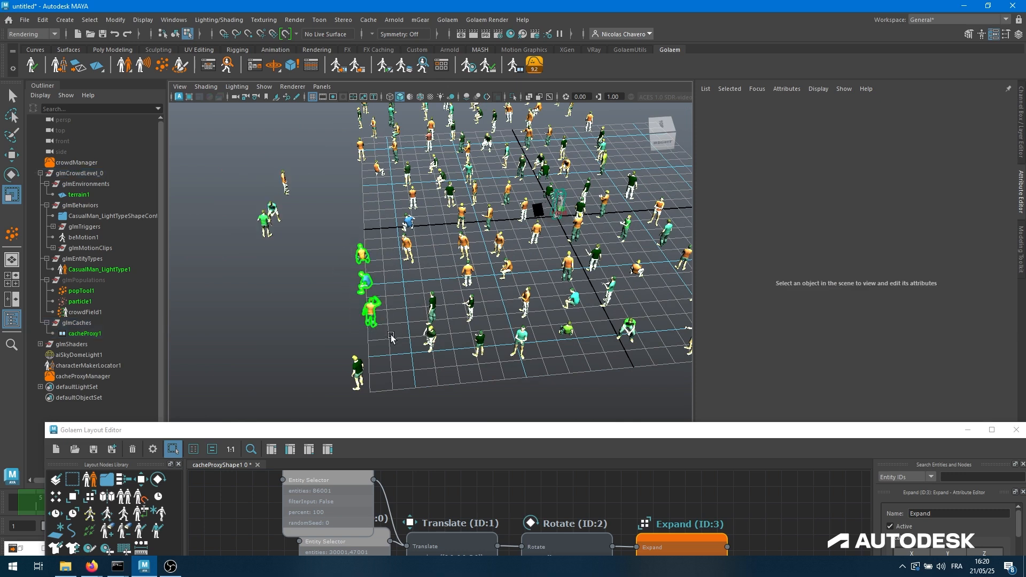
pyautogui.press('w')
pyautogui.moveTo(315, 288); pyautogui.dragTo(273, 295)
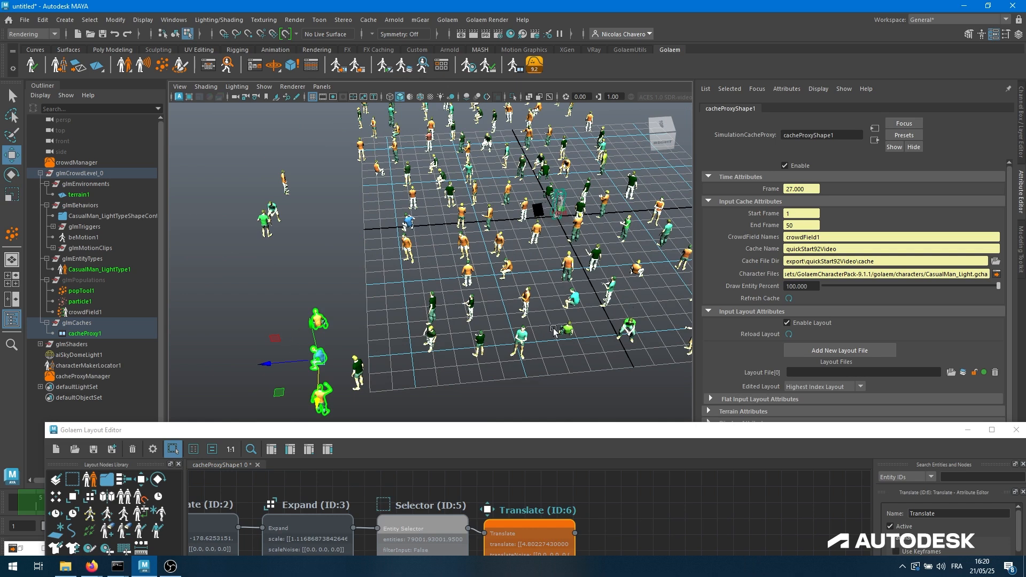
# Step: Select the three characters at the crowd's opposite near corner and add an unconnected Selector node for them to the layout graph
pyautogui.keyDown('alt'); pyautogui.moveTo(371, 349); pyautogui.dragTo(488, 279); pyautogui.keyUp('alt')
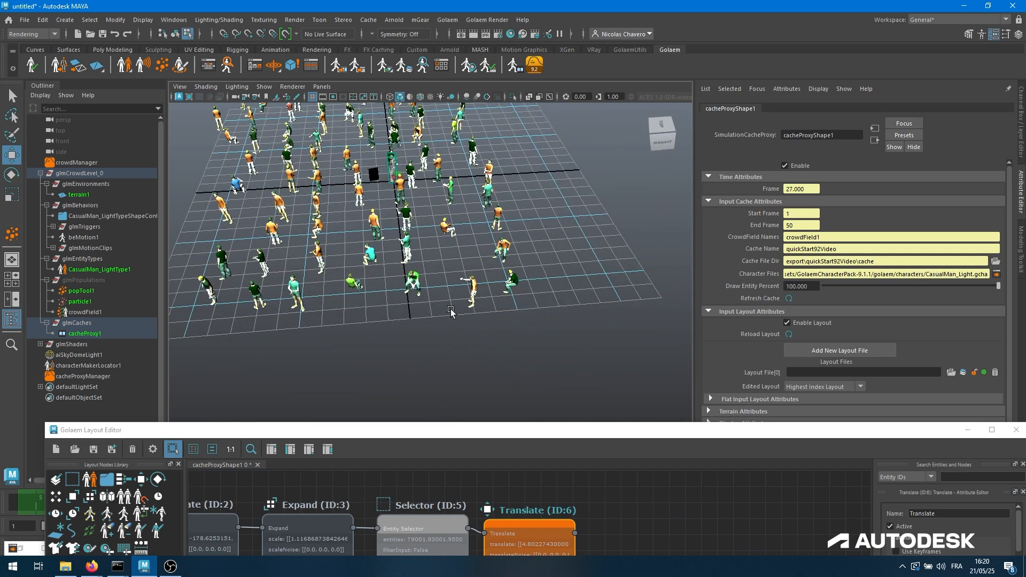
pyautogui.moveTo(537, 308); pyautogui.dragTo(467, 250)
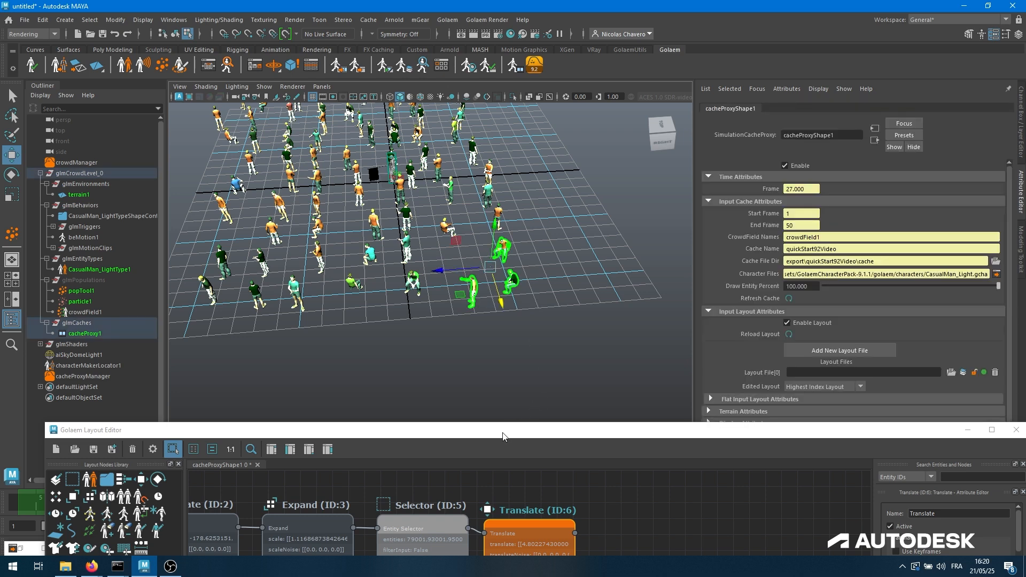
pyautogui.moveTo(503, 433); pyautogui.dragTo(527, 284)
pyautogui.moveTo(518, 407); pyautogui.dragTo(769, 325, button='middle')
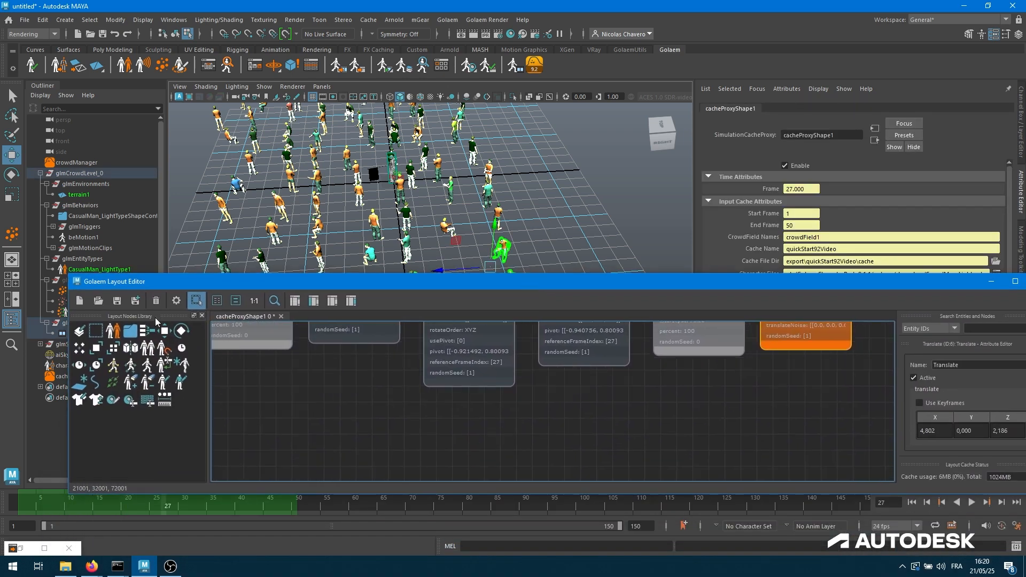
pyautogui.moveTo(97, 332); pyautogui.dragTo(463, 433)
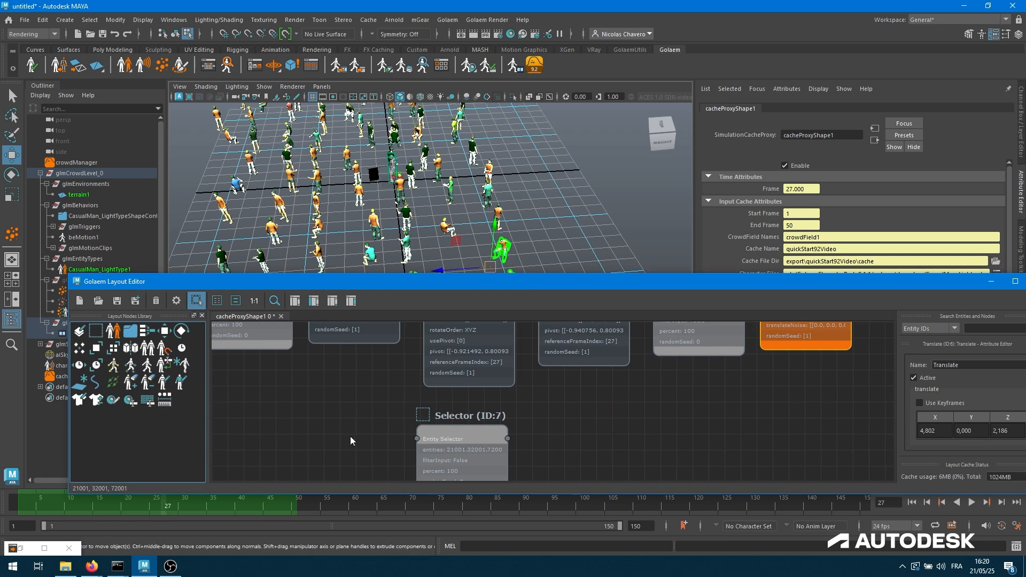
# Step: Add a Kill node after Selector (ID:7) to remove its three characters
pyautogui.click(505, 461)
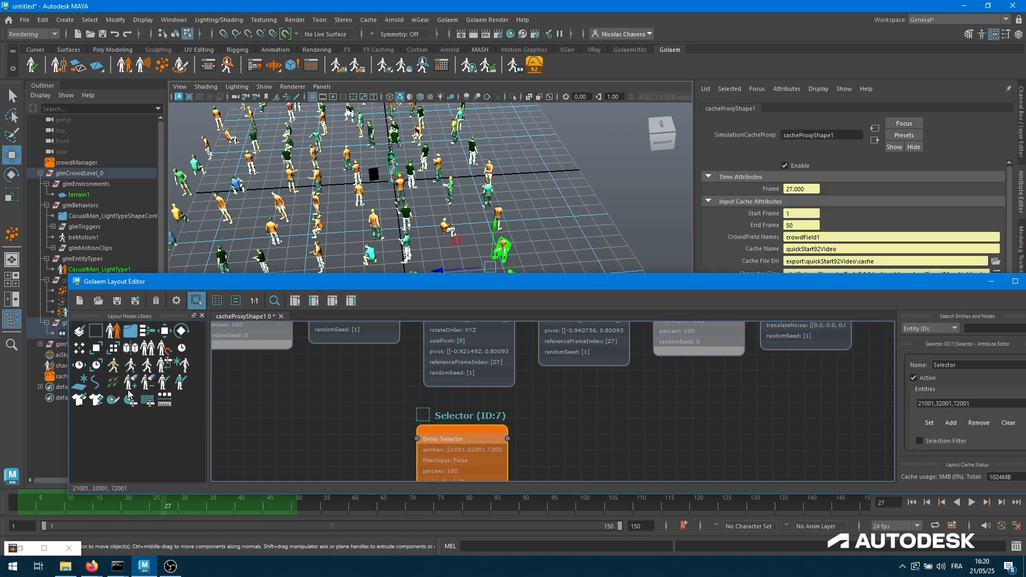
pyautogui.moveTo(130, 399); pyautogui.dragTo(598, 445)
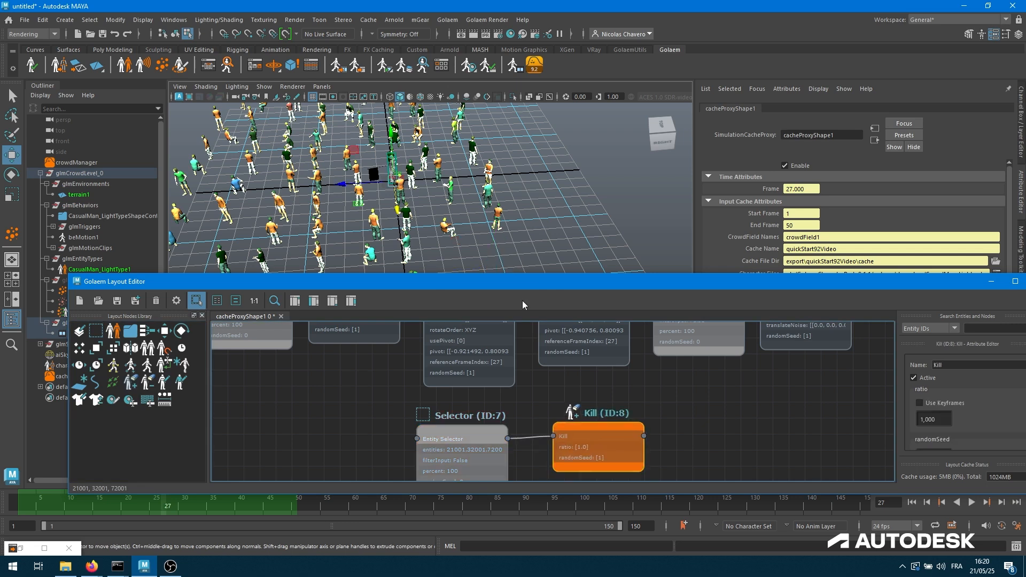
pyautogui.click(680, 435)
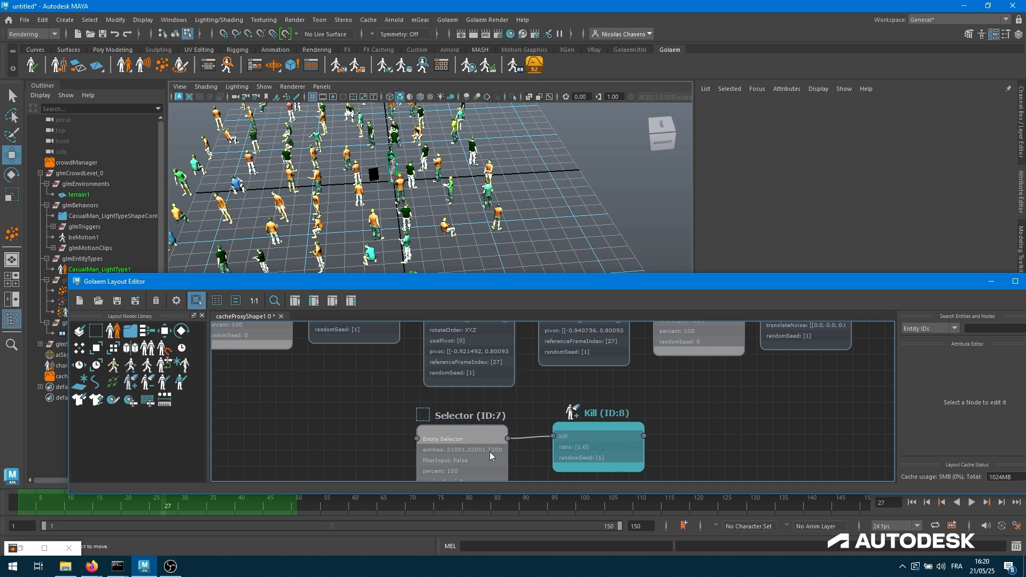
# Step: Make the Translate (ID:6) node the root of the layout graph
pyautogui.keyDown('alt'); pyautogui.moveTo(296, 201); pyautogui.dragTo(483, 125, button='middle'); pyautogui.keyUp('alt')
pyautogui.moveTo(504, 342); pyautogui.dragTo(448, 411, button='middle')
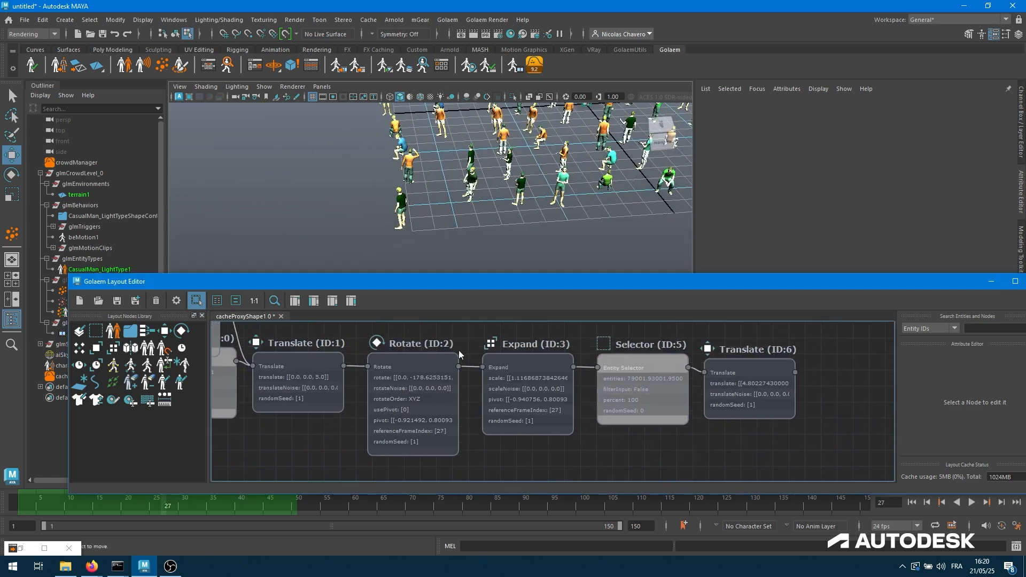
pyautogui.click(735, 380)
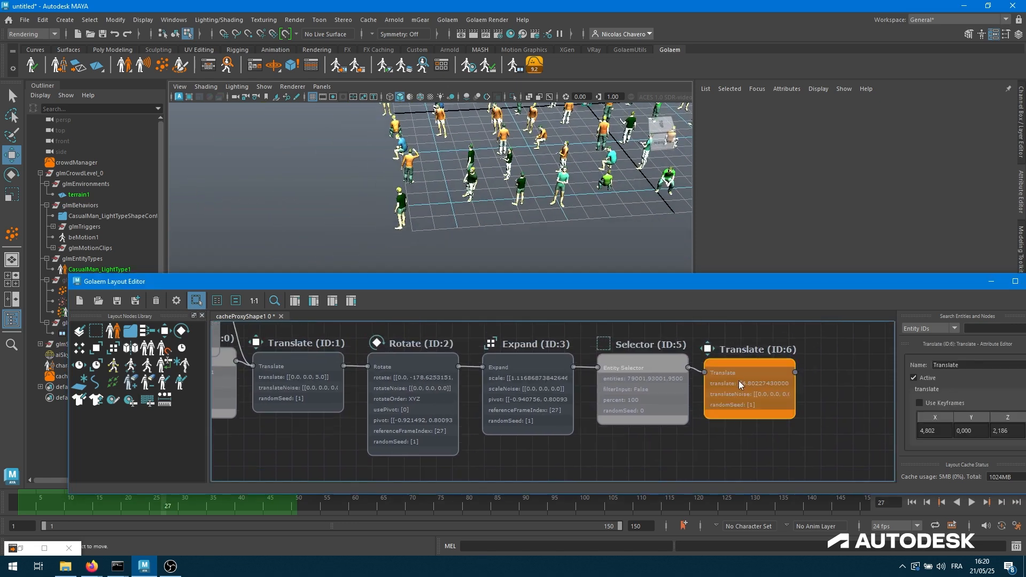
pyautogui.rightClick(739, 380)
pyautogui.click(764, 386)
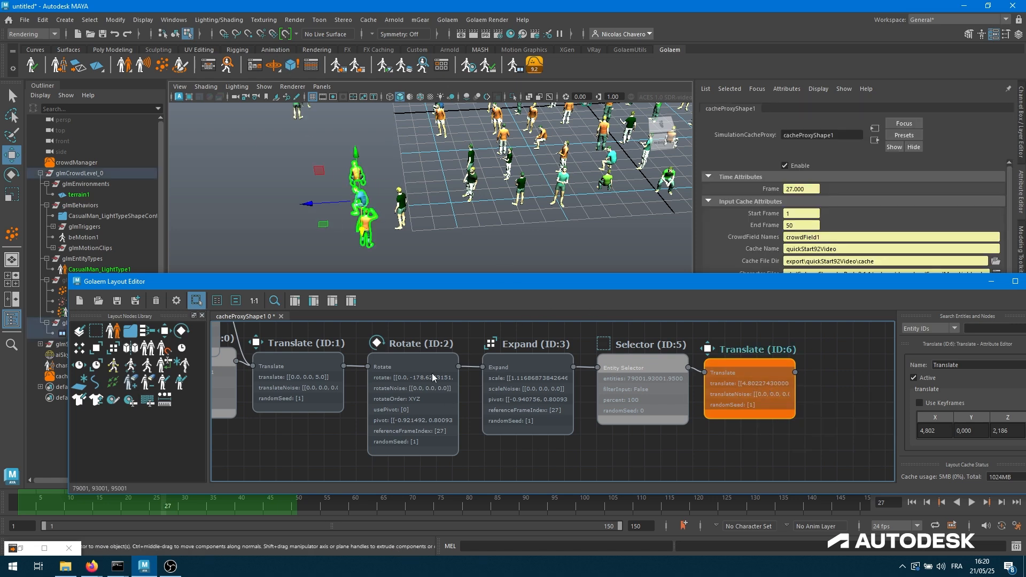
# Step: Move the Selector (ID:7) and Kill (ID:8) nodes together so they sit beneath the end of the upper node chain
pyautogui.moveTo(338, 381); pyautogui.dragTo(527, 415, button='middle')
pyautogui.moveTo(728, 416); pyautogui.dragTo(330, 405, button='middle')
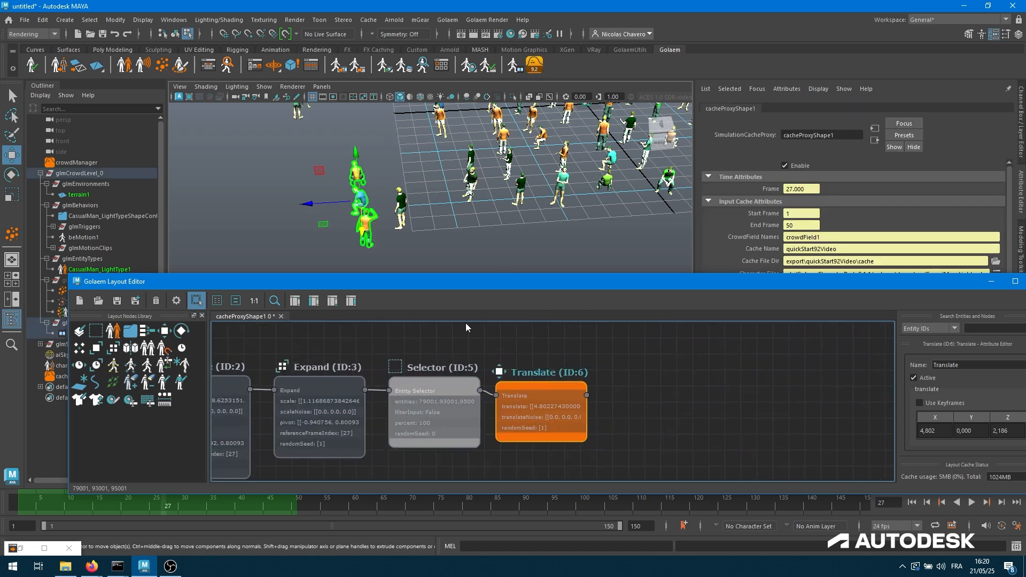
pyautogui.moveTo(666, 414); pyautogui.dragTo(732, 324, button='middle')
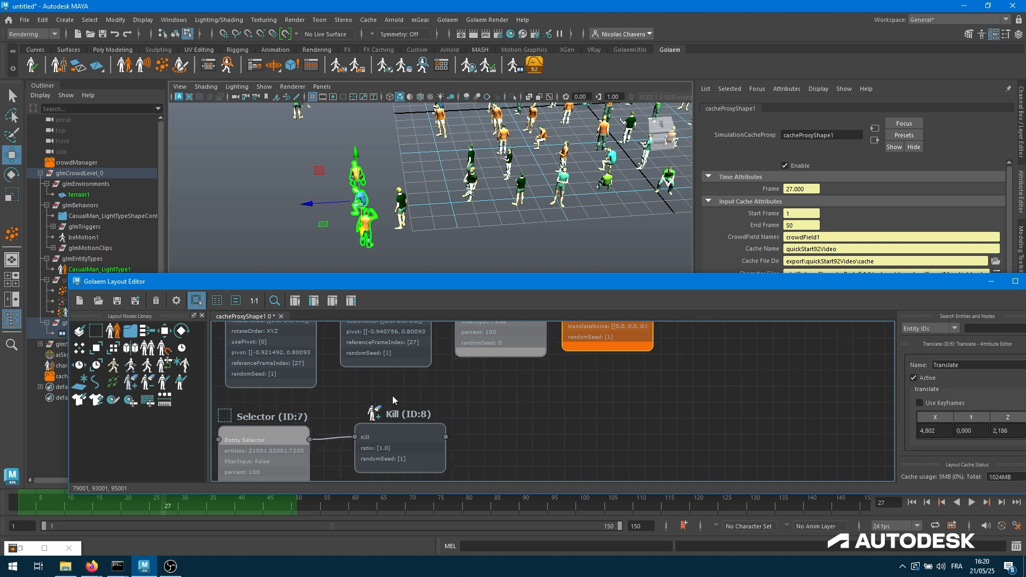
pyautogui.moveTo(271, 403); pyautogui.dragTo(406, 444)
pyautogui.moveTo(398, 445); pyautogui.dragTo(619, 410)
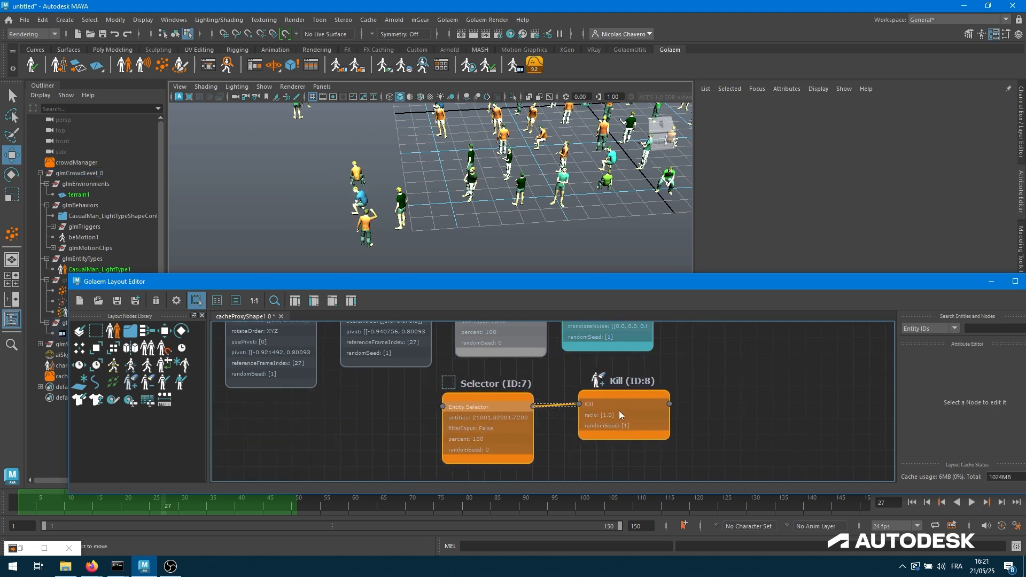
pyautogui.moveTo(590, 395); pyautogui.dragTo(558, 455, button='middle')
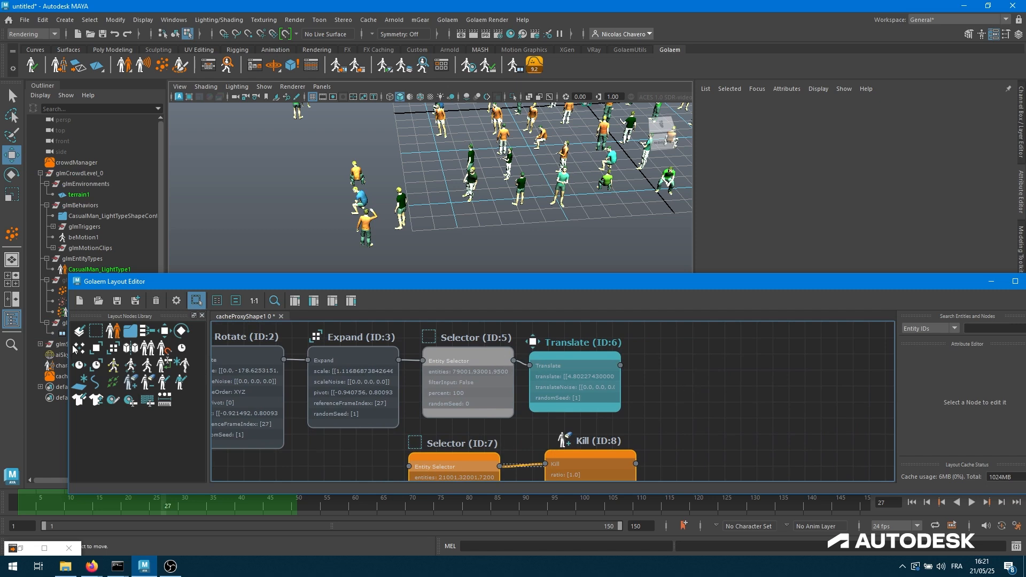
pyautogui.click(707, 421)
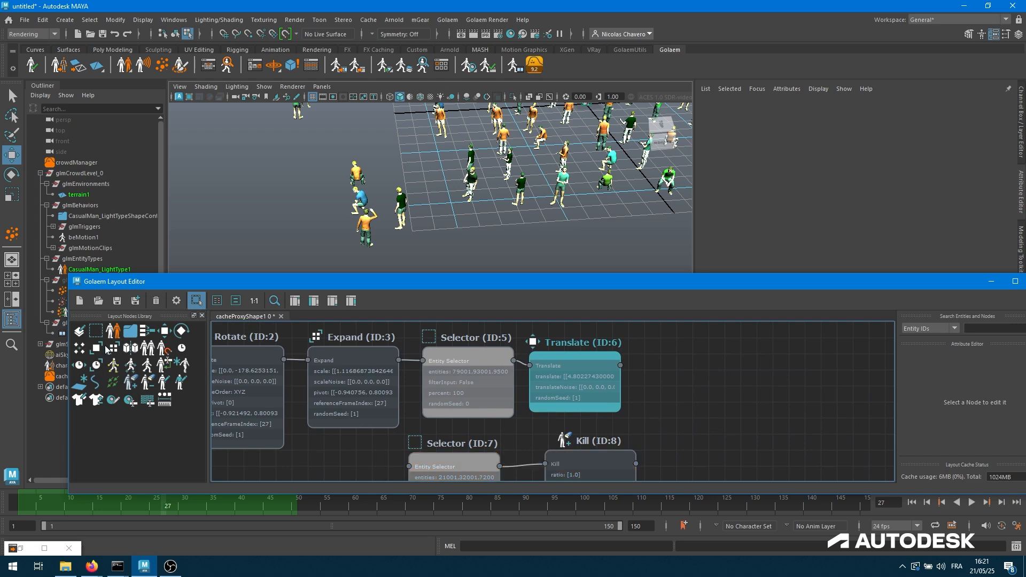
# Step: Add a Merge node and connect the outputs of Translate (ID:6) and Kill (ID:8) to it
pyautogui.moveTo(147, 331); pyautogui.dragTo(788, 398)
pyautogui.moveTo(620, 365); pyautogui.dragTo(726, 401)
pyautogui.moveTo(636, 463); pyautogui.dragTo(727, 402)
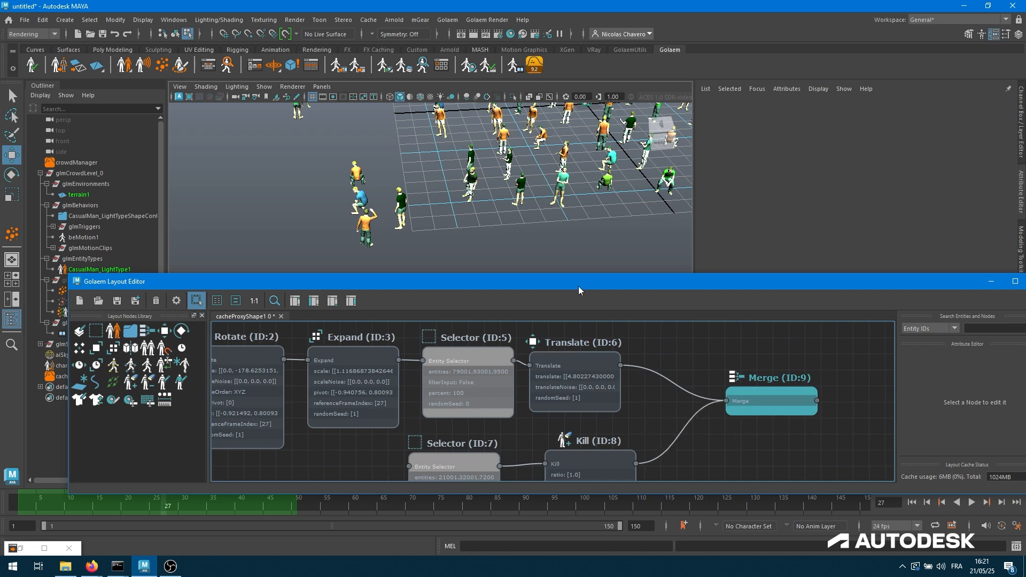
# Step: Check both edited crowd areas with the Merge node, and switch the layout root back to Translate (ID:6)
pyautogui.keyDown('alt'); pyautogui.moveTo(621, 239); pyautogui.dragTo(317, 239, button='middle'); pyautogui.keyUp('alt')
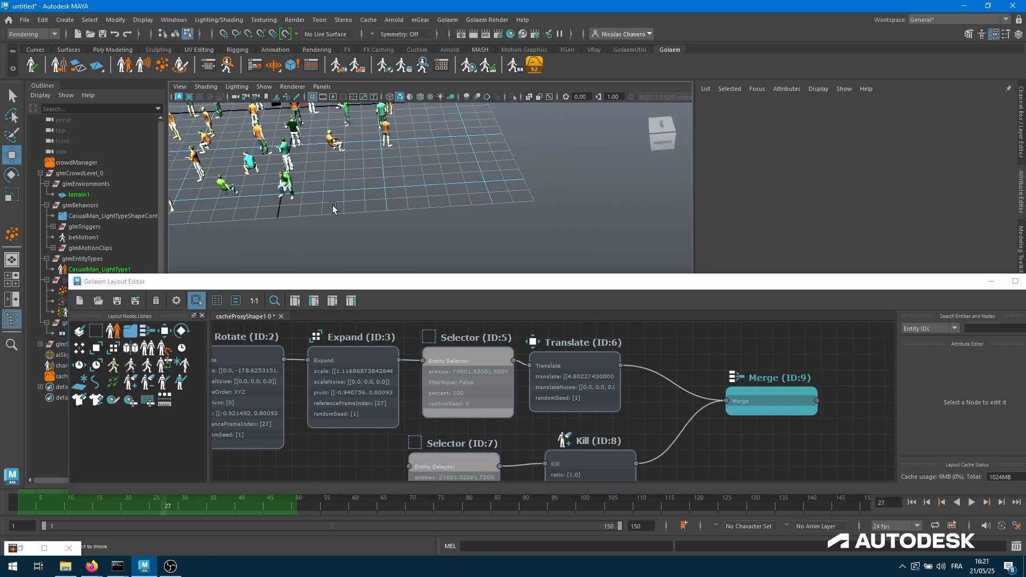
pyautogui.keyDown('alt'); pyautogui.moveTo(384, 210); pyautogui.dragTo(701, 230); pyautogui.keyUp('alt')
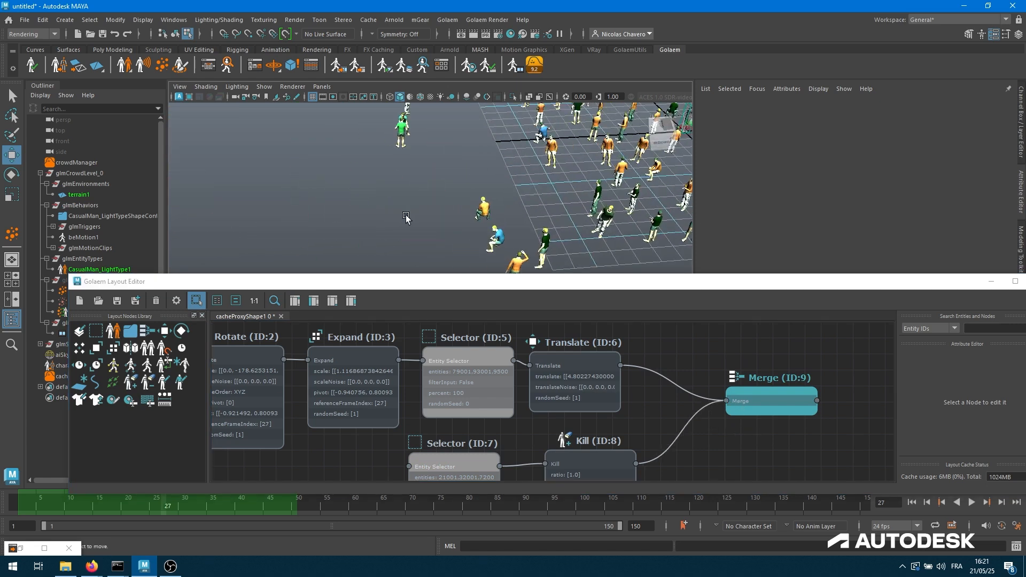
pyautogui.rightClick(589, 385)
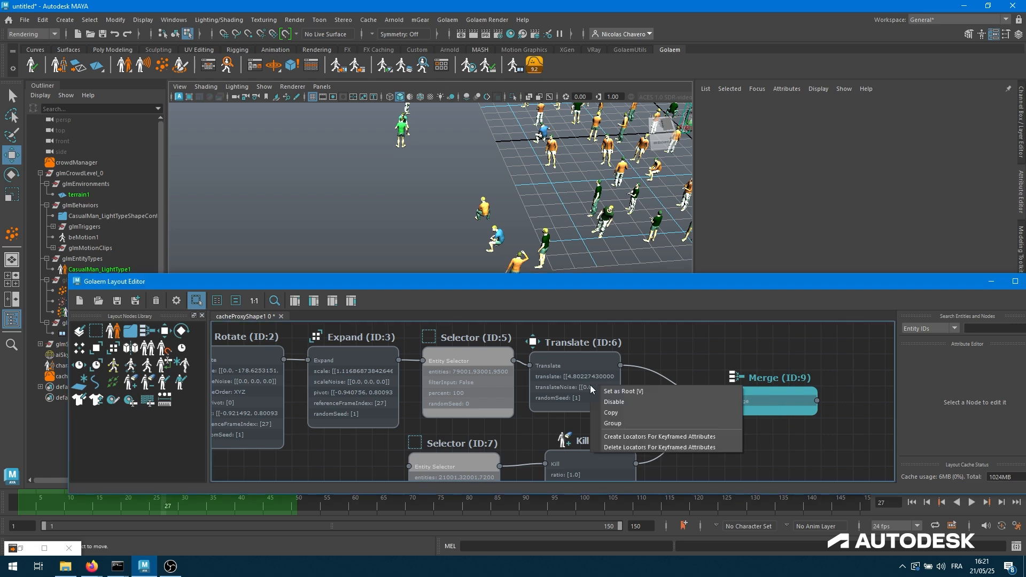
pyautogui.click(615, 393)
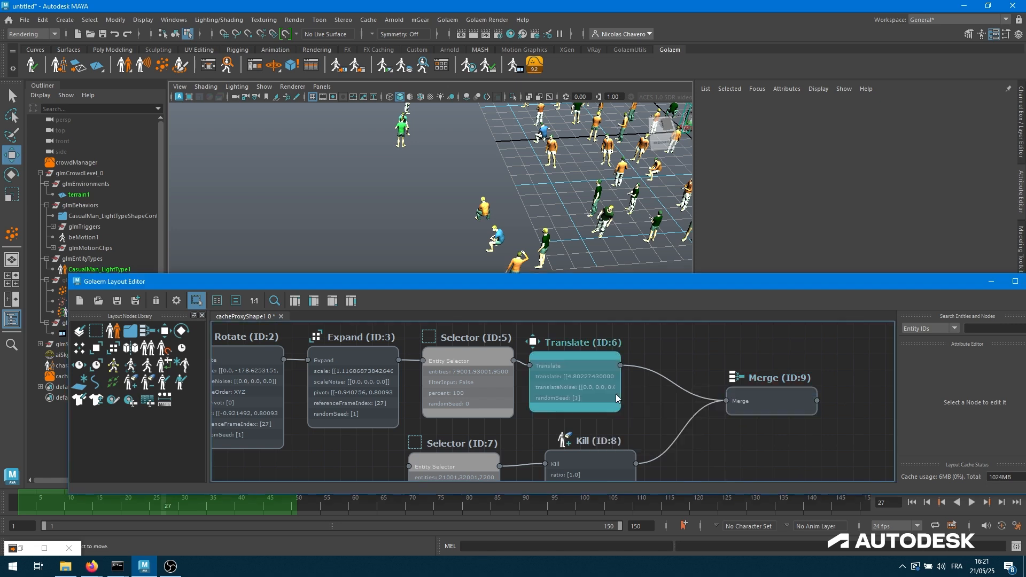
pyautogui.rightClick(579, 377)
pyautogui.click(667, 333)
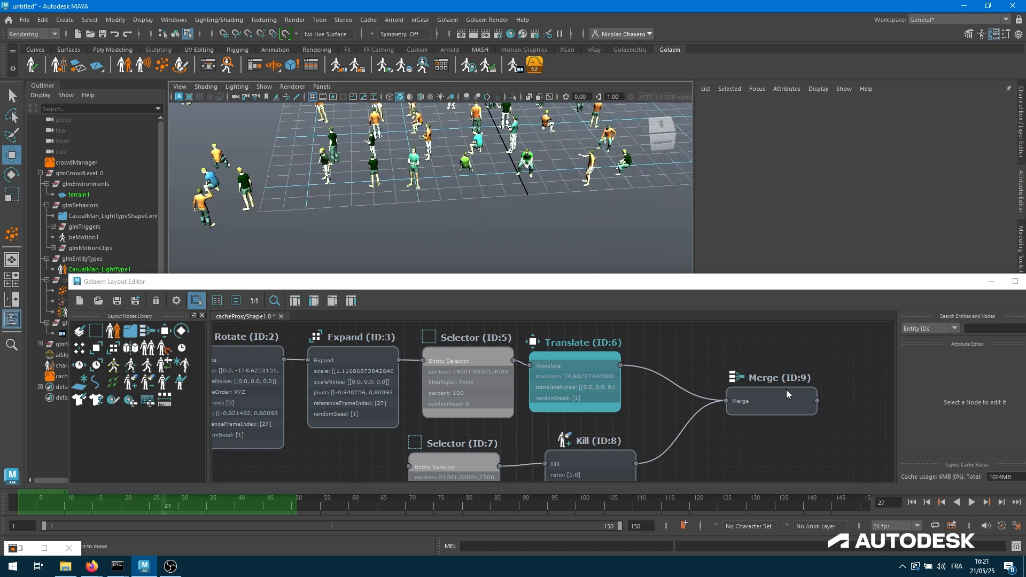
# Step: Make Merge (ID:9) the layout root and add a Selector after it for three characters at the crowd's edge
pyautogui.click(761, 400)
pyautogui.click(758, 398)
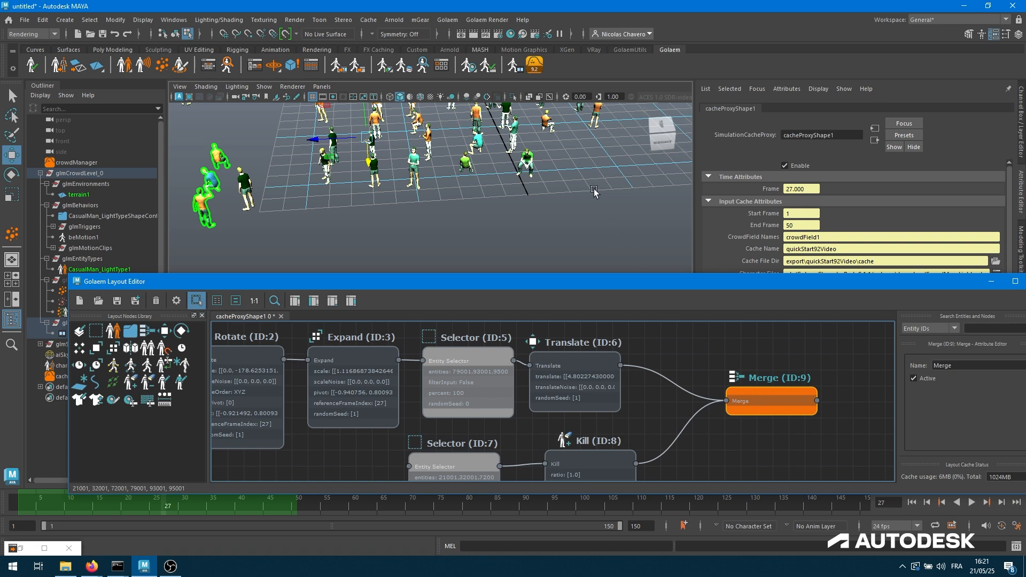
pyautogui.keyDown('alt'); pyautogui.moveTo(595, 192); pyautogui.dragTo(458, 243, button='middle'); pyautogui.keyUp('alt')
pyautogui.moveTo(466, 218); pyautogui.dragTo(414, 146)
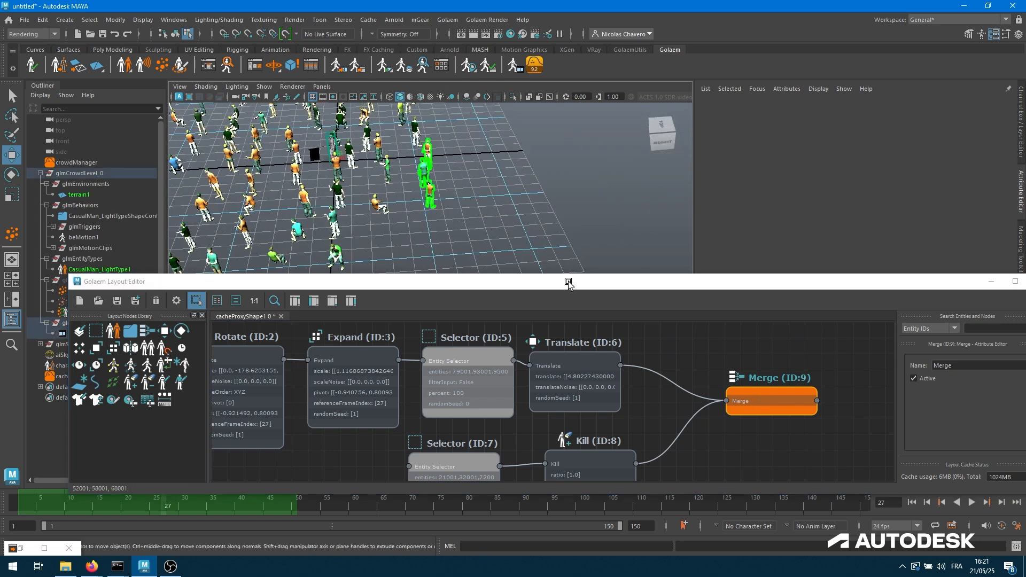
pyautogui.moveTo(631, 400); pyautogui.dragTo(314, 389, button='middle')
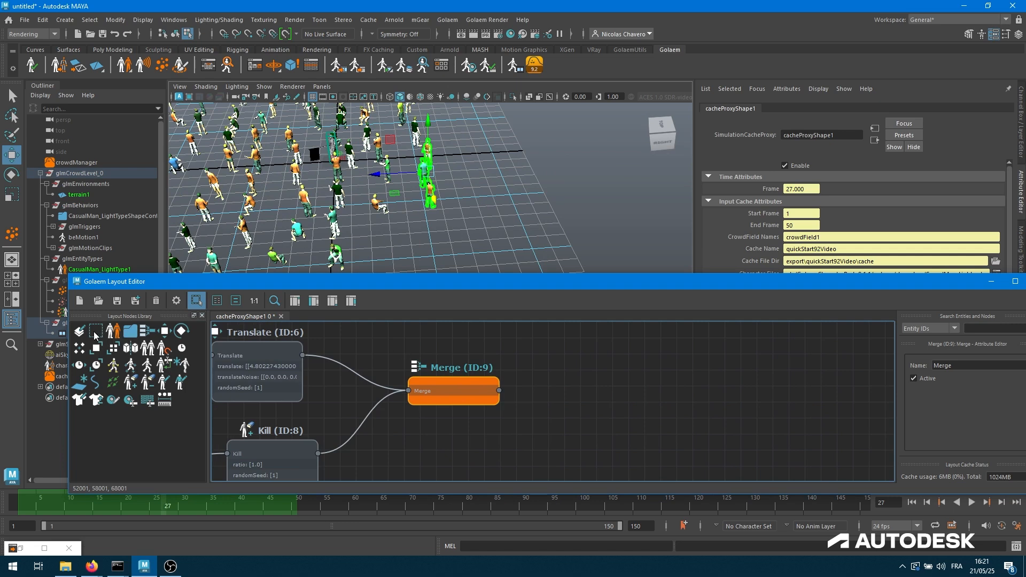
pyautogui.click(95, 335)
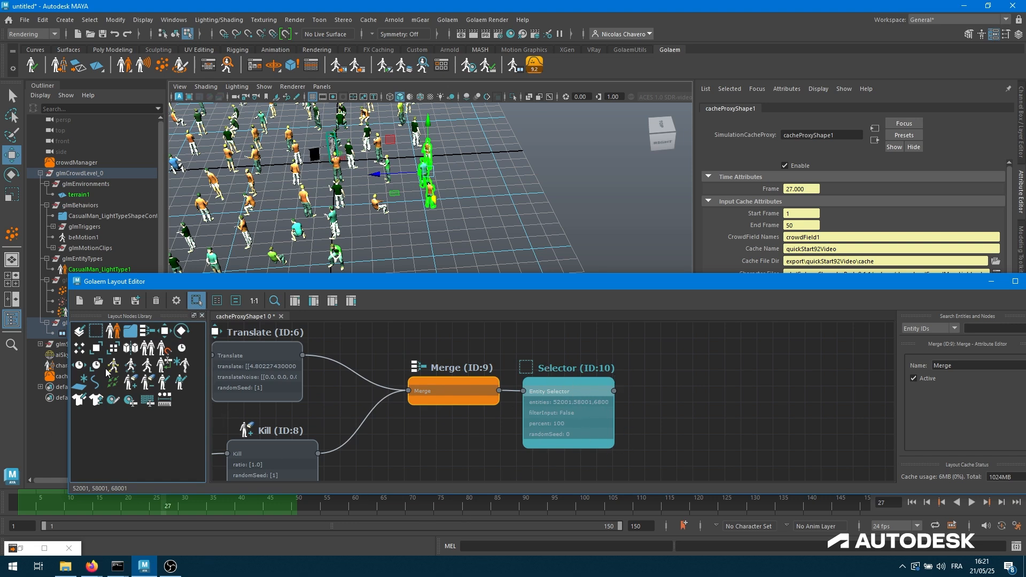
# Step: Duplicate the three selected characters and move the copies away from the crowd with a Z translation of -1.776
pyautogui.click(147, 350)
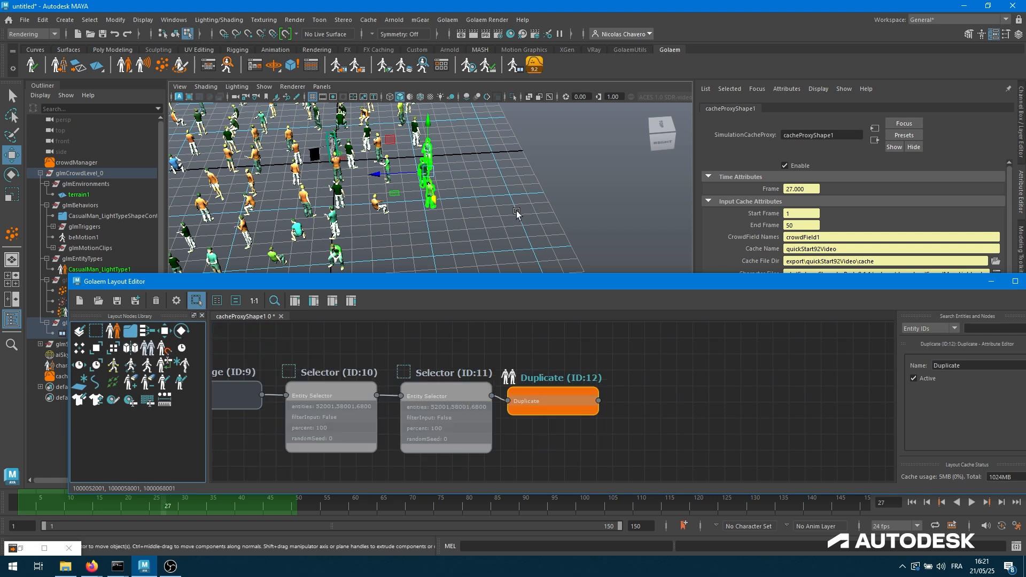
pyautogui.moveTo(377, 175); pyautogui.dragTo(407, 174)
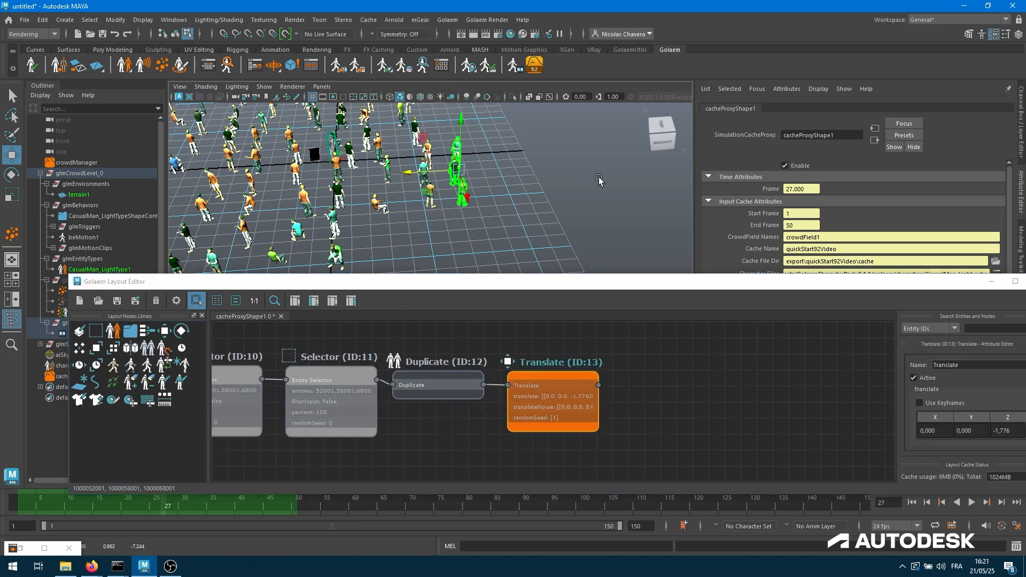
pyautogui.click(600, 180)
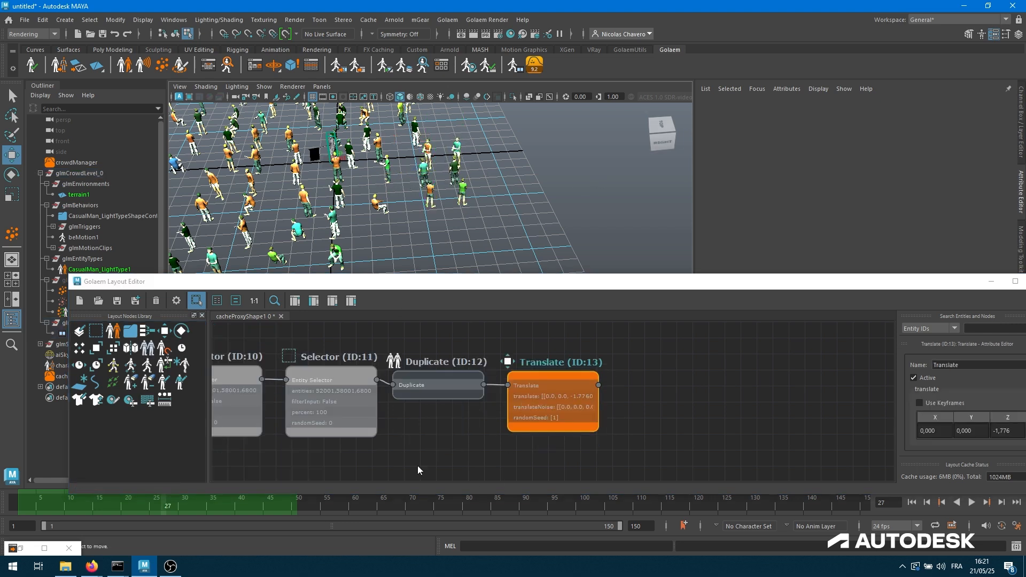
# Step: Add a FrameOffset node after Translate (ID:13) and set its frameOffset to 20
pyautogui.moveTo(221, 501); pyautogui.dragTo(110, 508)
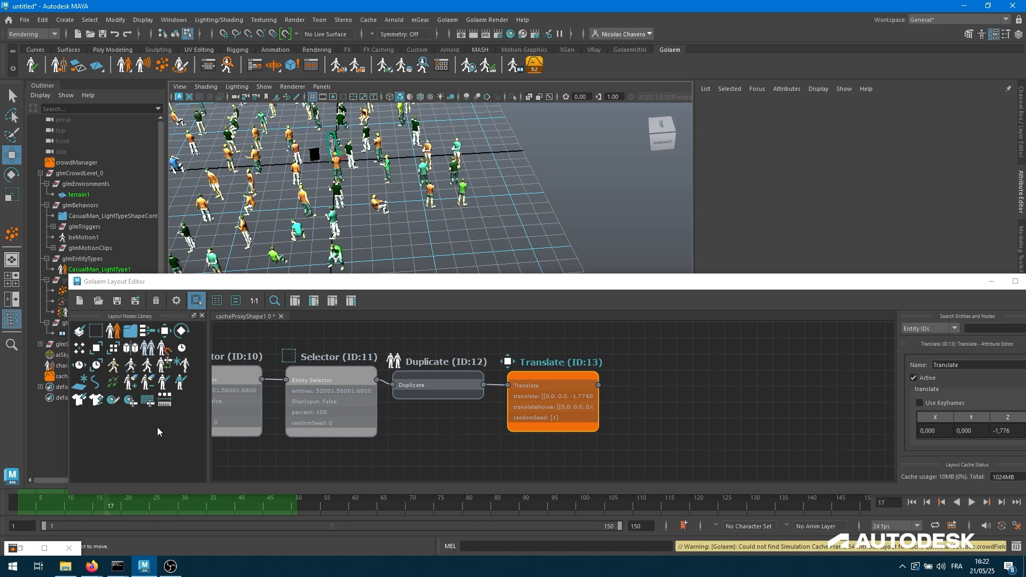
pyautogui.moveTo(96, 365); pyautogui.dragTo(679, 396)
pyautogui.click(940, 406)
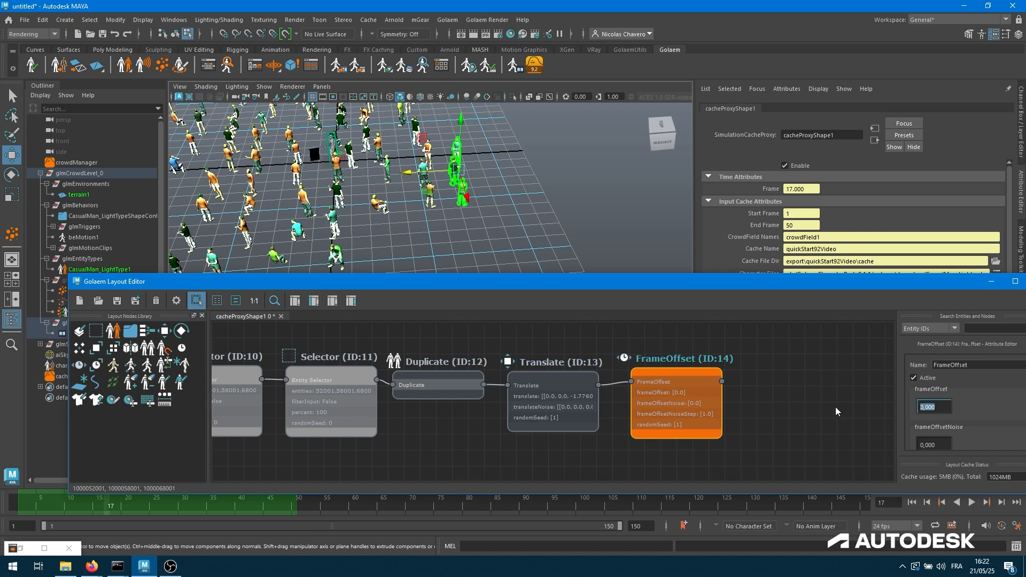
pyautogui.write('20')
pyautogui.press('Return')
# Step: Inspect the time-offset duplicates up close beside their originals, moving the timeline to frame 20
pyautogui.keyDown('alt'); pyautogui.moveTo(599, 215); pyautogui.dragTo(435, 210); pyautogui.keyUp('alt')
pyautogui.keyDown('alt'); pyautogui.moveTo(435, 211); pyautogui.dragTo(612, 188, button='right'); pyautogui.keyUp('alt')
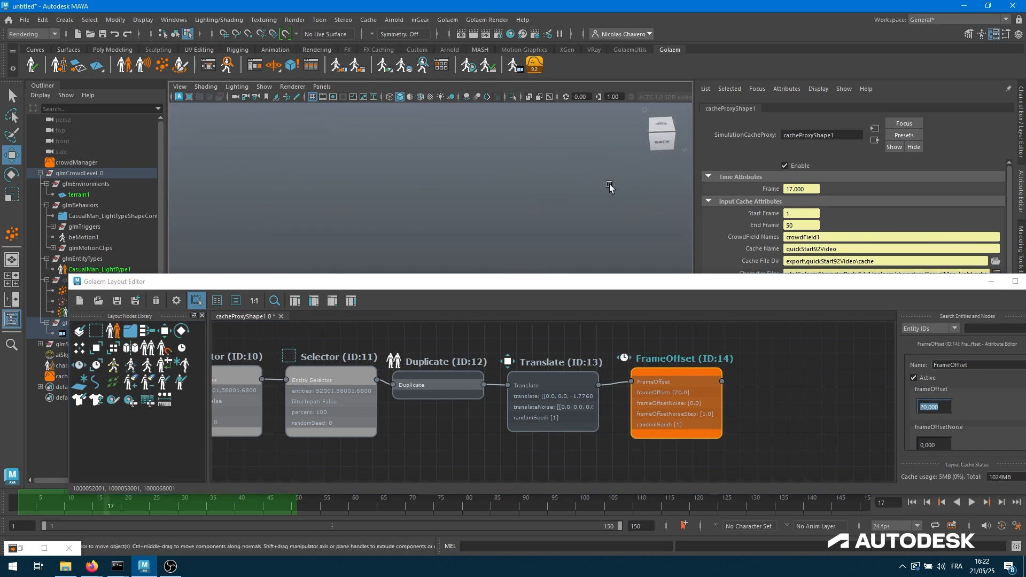
pyautogui.keyDown('alt'); pyautogui.moveTo(557, 151); pyautogui.dragTo(438, 154, button='right'); pyautogui.keyUp('alt')
pyautogui.keyDown('alt'); pyautogui.moveTo(438, 153); pyautogui.dragTo(454, 235, button='middle'); pyautogui.keyUp('alt')
pyautogui.keyDown('alt'); pyautogui.moveTo(527, 187); pyautogui.dragTo(468, 262); pyautogui.keyUp('alt')
pyautogui.moveTo(118, 503)
pyautogui.mouseDown()
pyautogui.moveTo(56, 503)
pyautogui.moveTo(165, 508)
pyautogui.moveTo(120, 510)
pyautogui.moveTo(129, 510)
pyautogui.mouseUp()
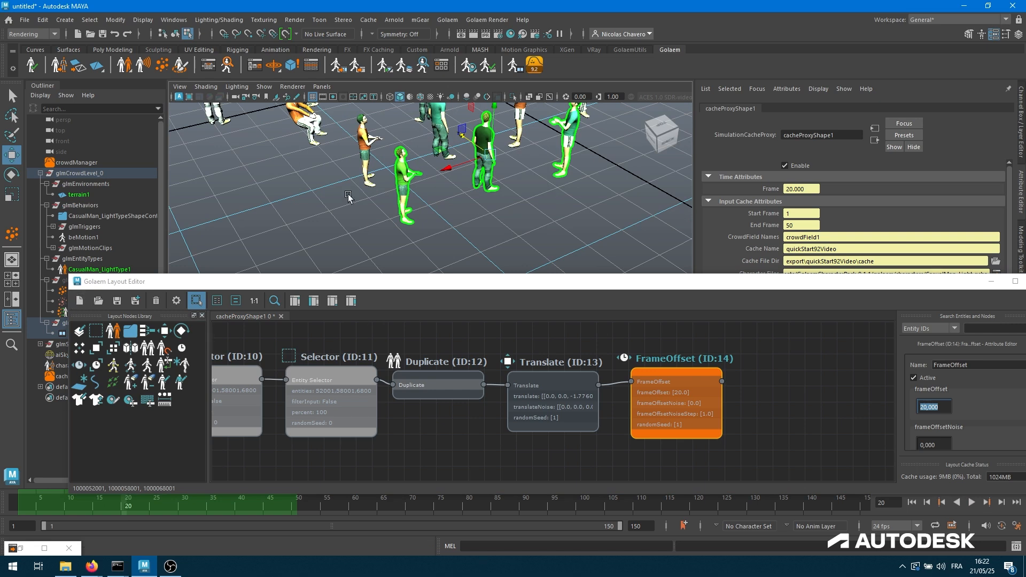
# Step: Pick the crouching character in the green T-shirt and add Selector and AddRemoveMeshAssets nodes for it after FrameOffset (ID:14)
pyautogui.keyDown('alt'); pyautogui.moveTo(205, 126); pyautogui.dragTo(456, 227, button='middle'); pyautogui.keyUp('alt')
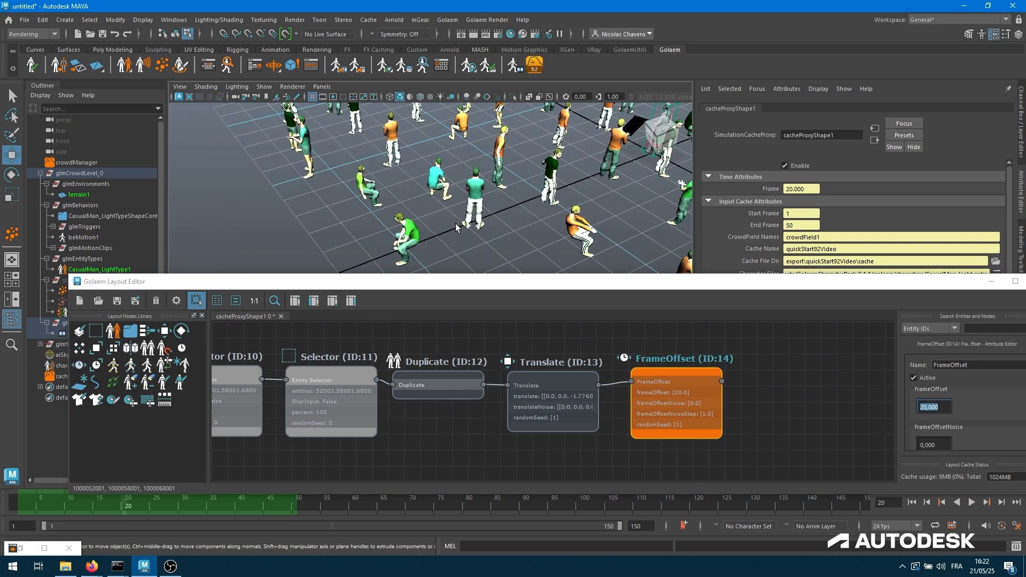
pyautogui.click(398, 238)
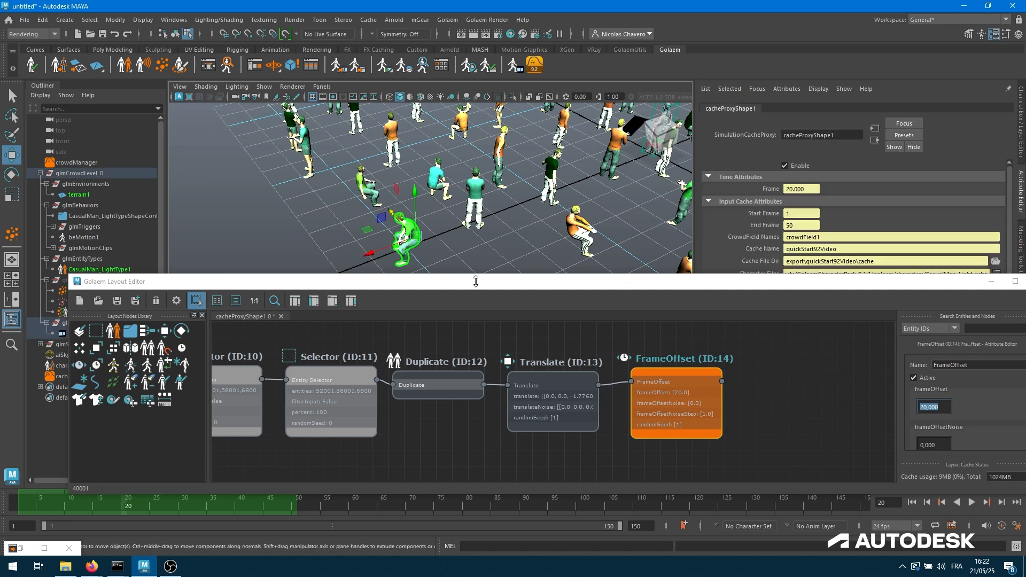
pyautogui.moveTo(96, 334); pyautogui.dragTo(802, 406)
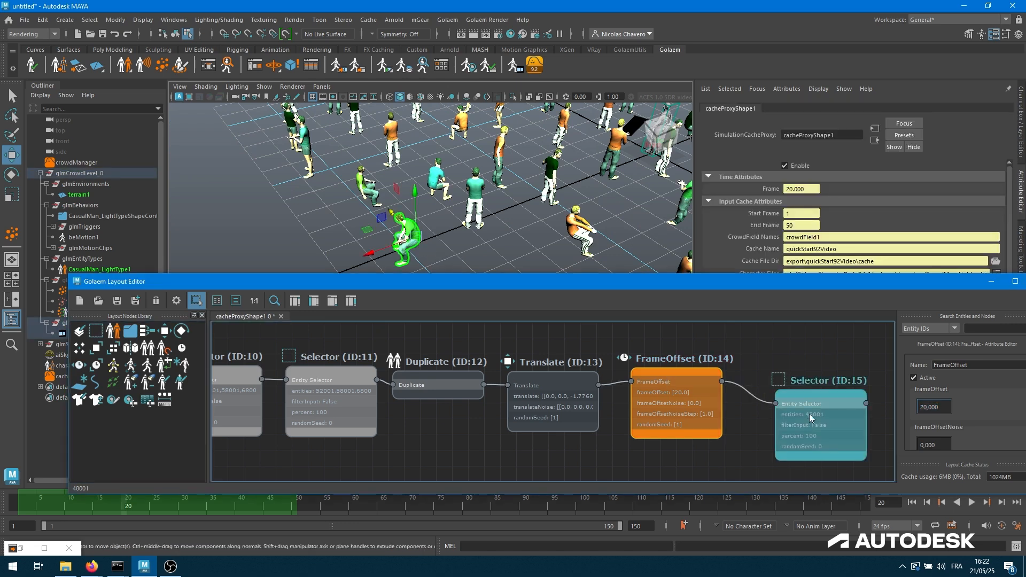
pyautogui.click(790, 396)
pyautogui.moveTo(633, 402); pyautogui.dragTo(280, 364, button='middle')
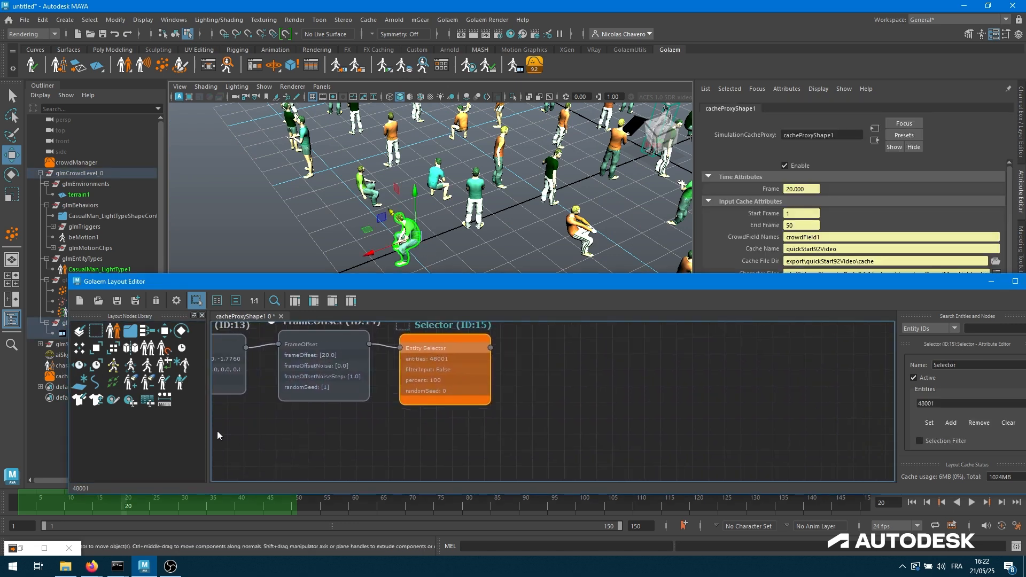
pyautogui.click(97, 402)
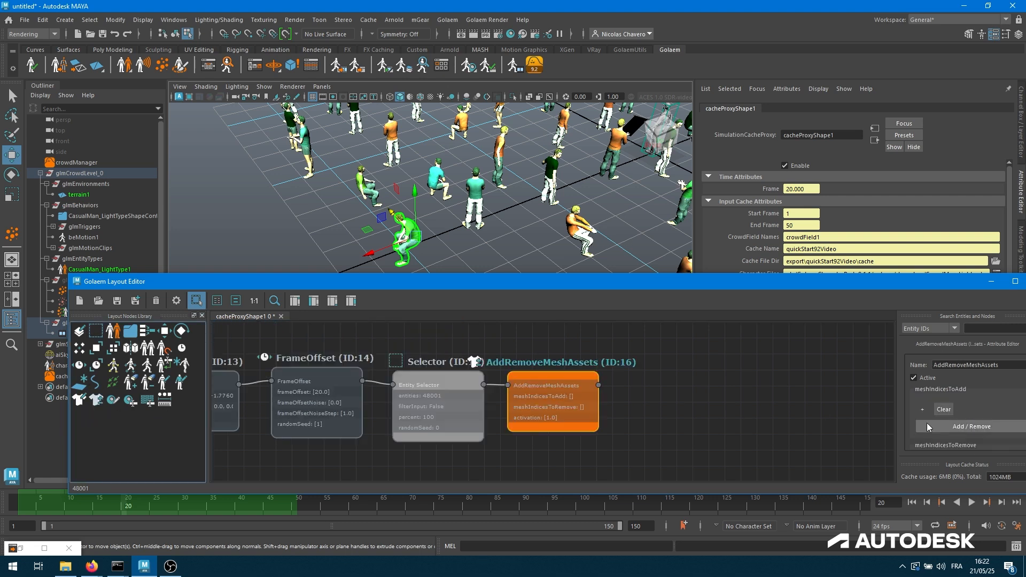
# Step: Set MAN_MD_torso_tshirt_std as the mesh asset to remove in the AddRemoveMeshAssets node
pyautogui.click(970, 426)
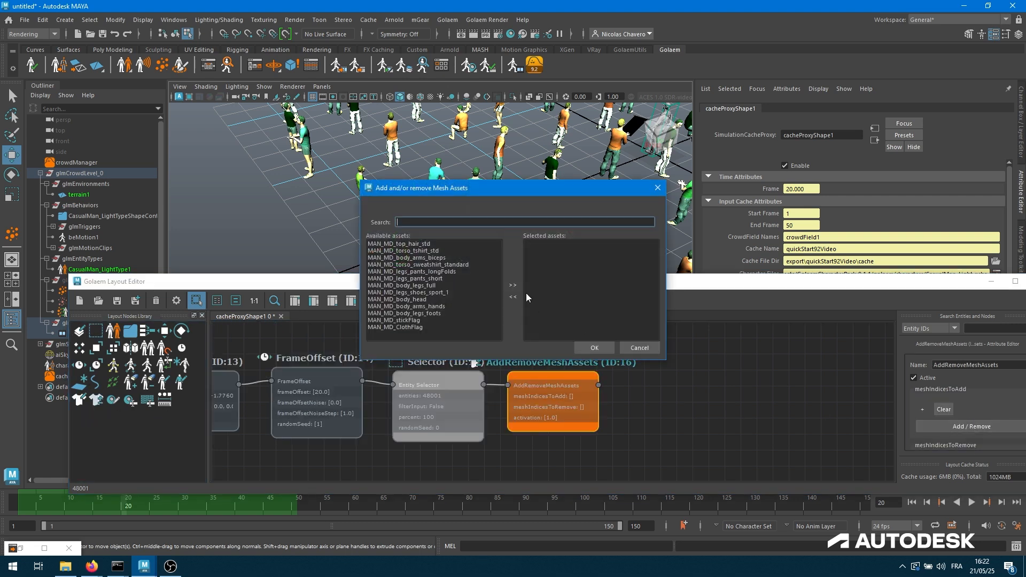
pyautogui.click(639, 347)
pyautogui.moveTo(648, 289); pyautogui.dragTo(552, 290)
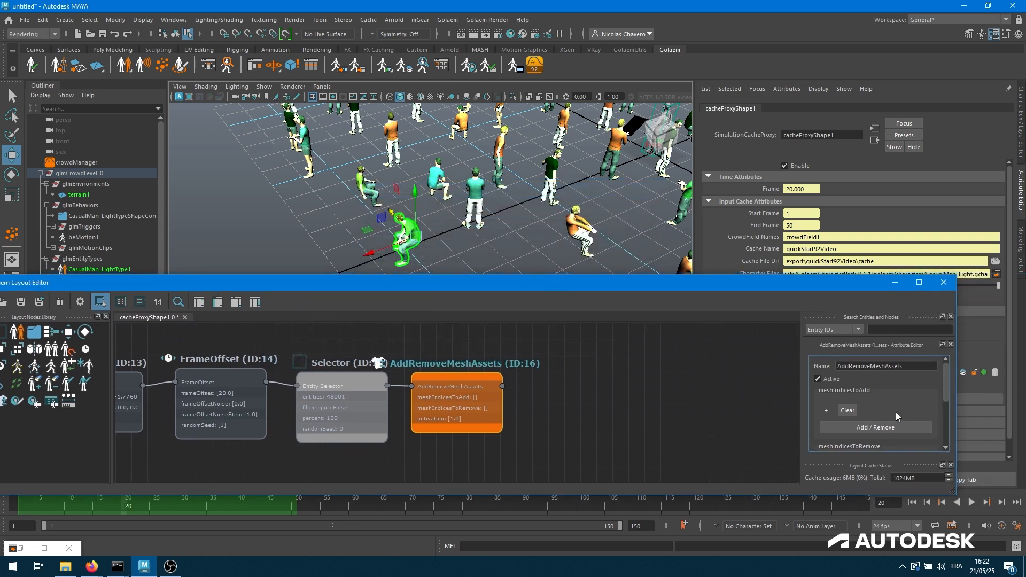
pyautogui.scroll(-2, 865, 417)
pyautogui.click(855, 420)
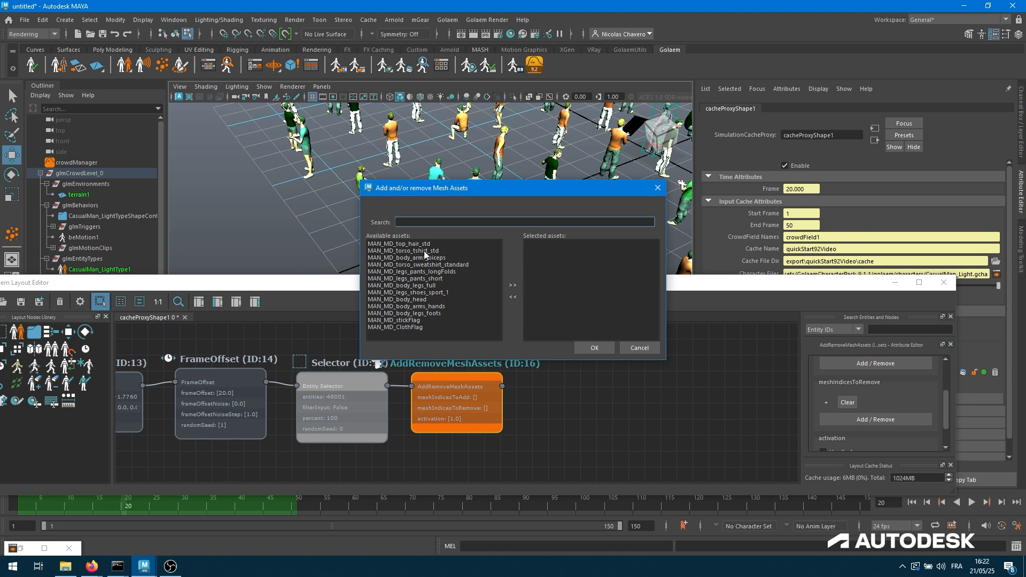
pyautogui.doubleClick(424, 251)
pyautogui.click(592, 347)
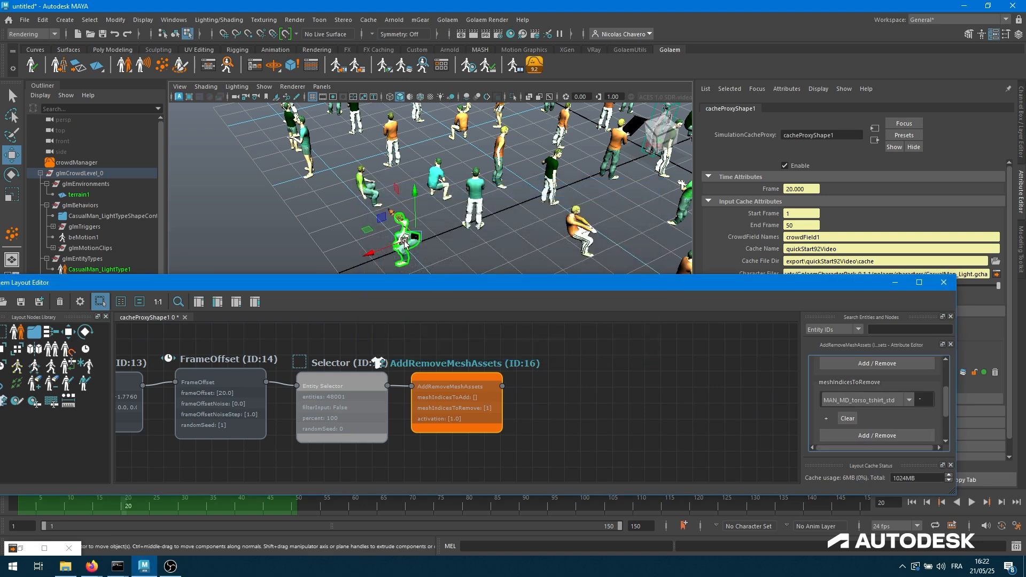
# Step: Set MAN_MD_torso_sweatshirt_standard as the mesh asset to add in the AddRemoveMeshAssets node, and clear the node selection
pyautogui.scroll(1, 850, 417)
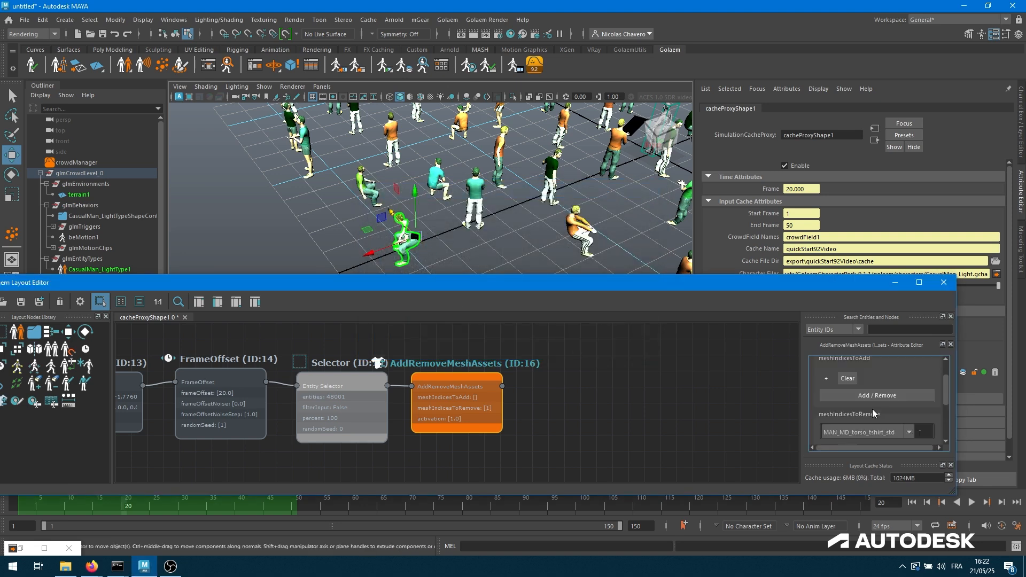
pyautogui.click(855, 395)
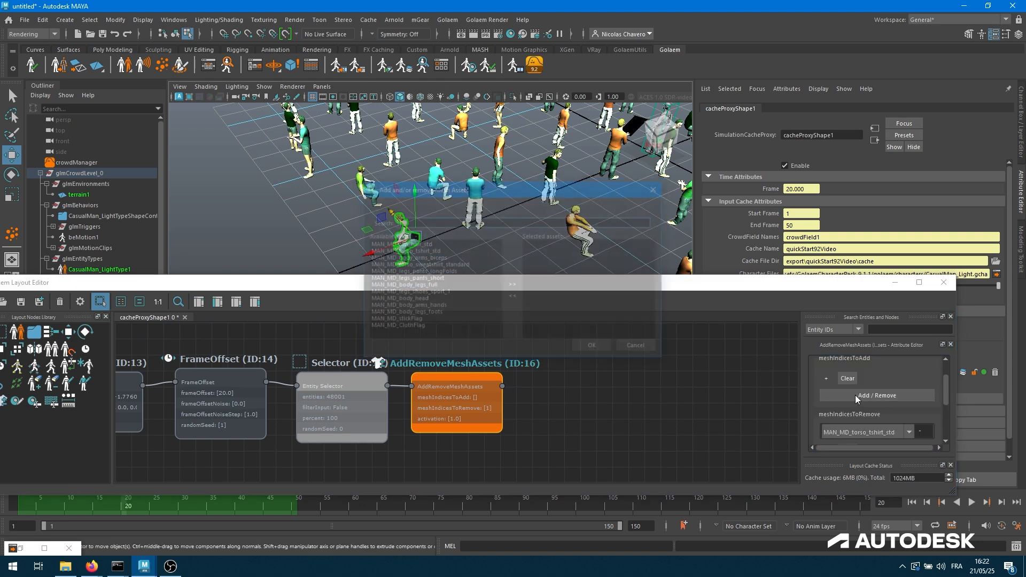
pyautogui.doubleClick(435, 265)
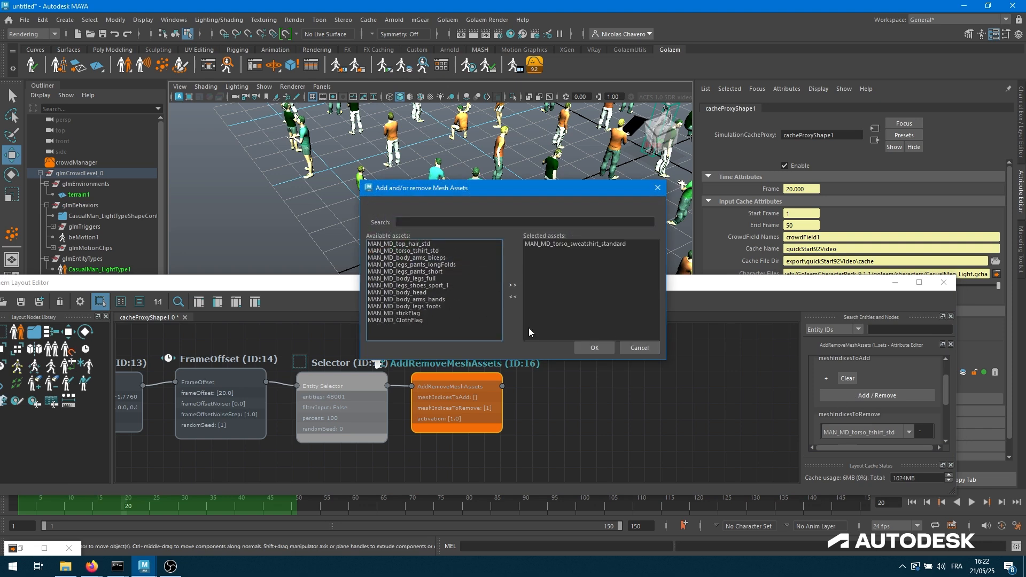
pyautogui.click(588, 348)
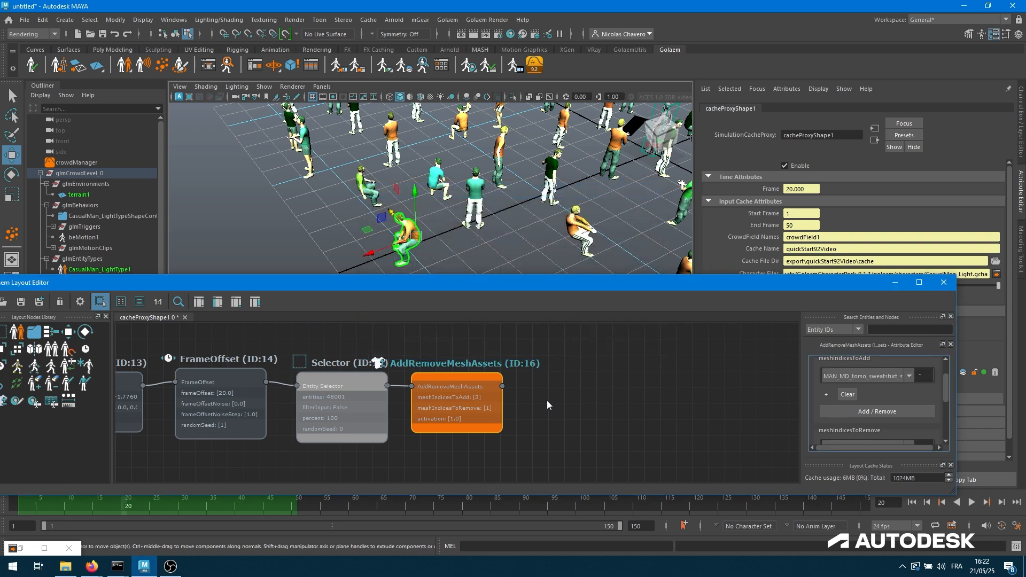
pyautogui.click(539, 414)
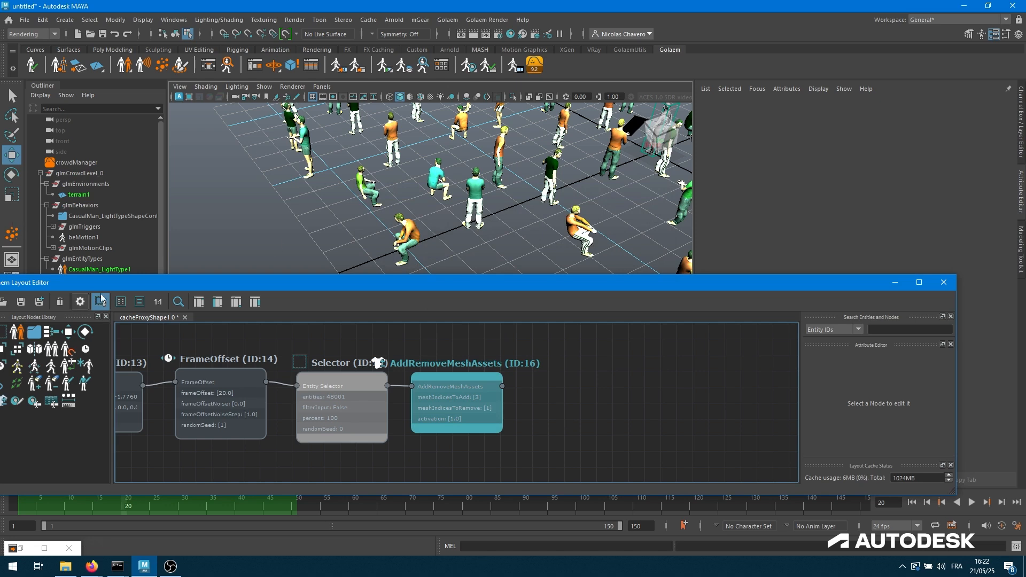
# Step: Test-render the edited crowd with Arnold at frame 20 and close the render view
pyautogui.moveTo(508, 186)
pyautogui.keyDown('alt'); pyautogui.mouseDown()
pyautogui.moveTo(465, 168)
pyautogui.moveTo(551, 157)
pyautogui.moveTo(490, 183)
pyautogui.mouseUp(); pyautogui.keyUp('alt')
pyautogui.click(473, 35)
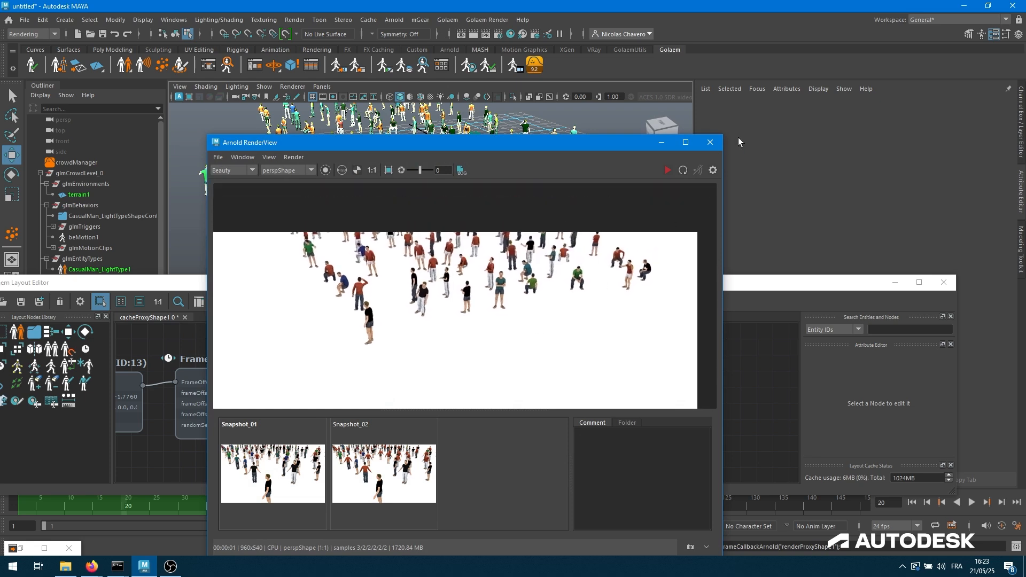
pyautogui.click(710, 142)
pyautogui.keyDown('alt'); pyautogui.moveTo(486, 215); pyautogui.dragTo(491, 235, button='middle'); pyautogui.keyUp('alt')
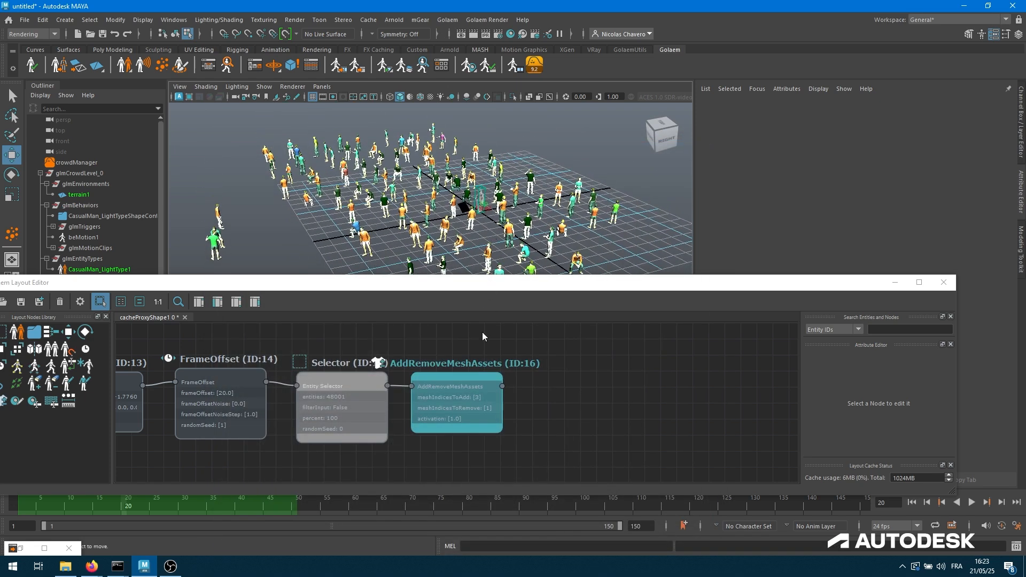
# Step: Save the node graph as a Golaem layout file named layout in the quickStart92Video cache folder
pyautogui.click(21, 303)
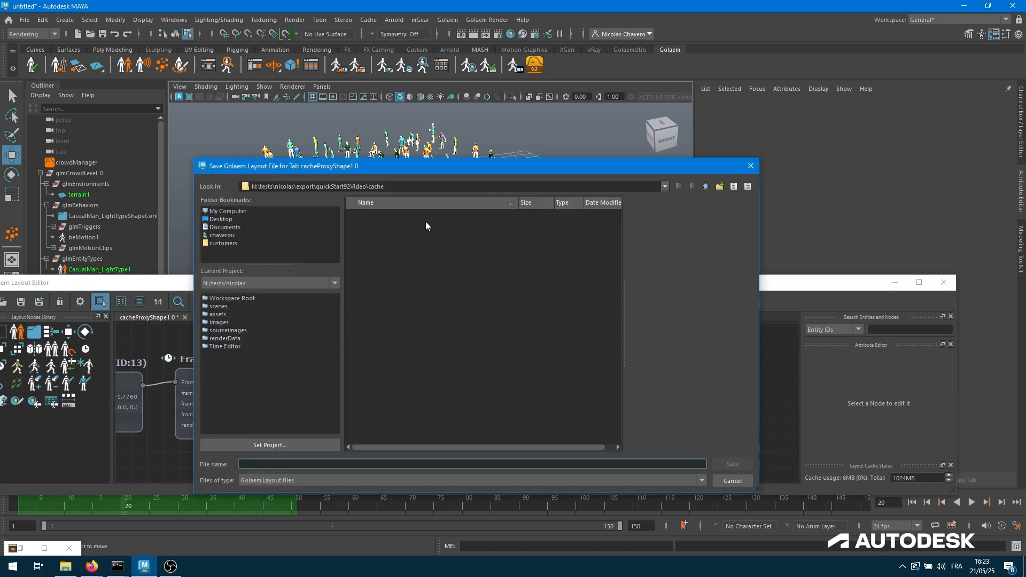
pyautogui.write('layout')
pyautogui.press('Return')
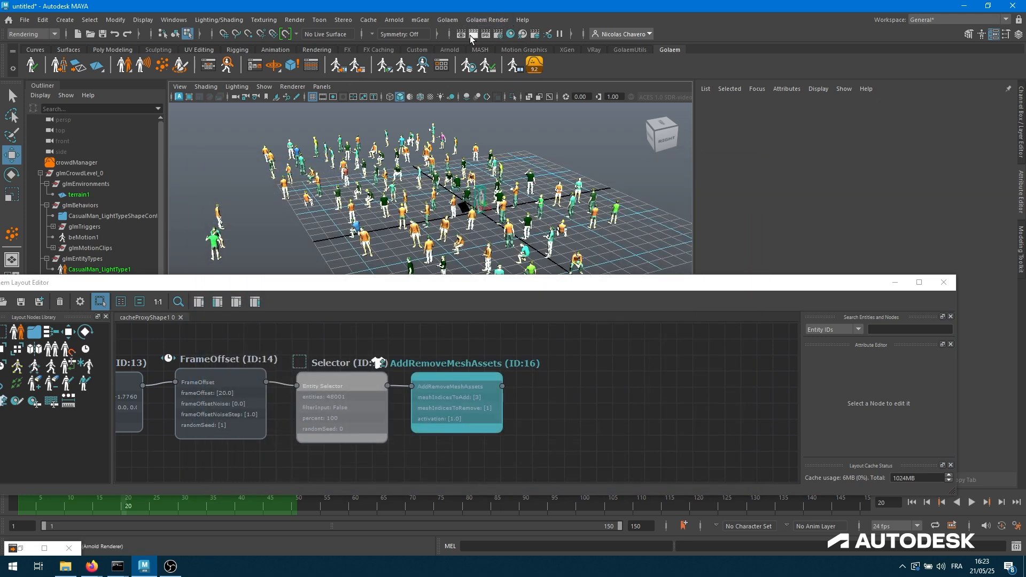
# Step: Render the crowd with the saved layout, close the render view, and minimize the Layout Editor
pyautogui.click(471, 35)
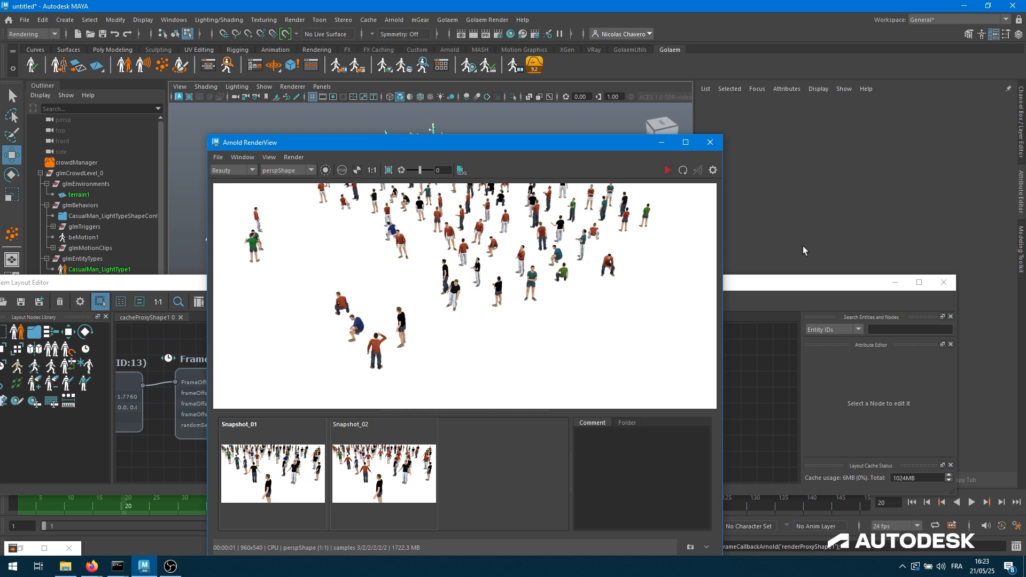
pyautogui.click(710, 142)
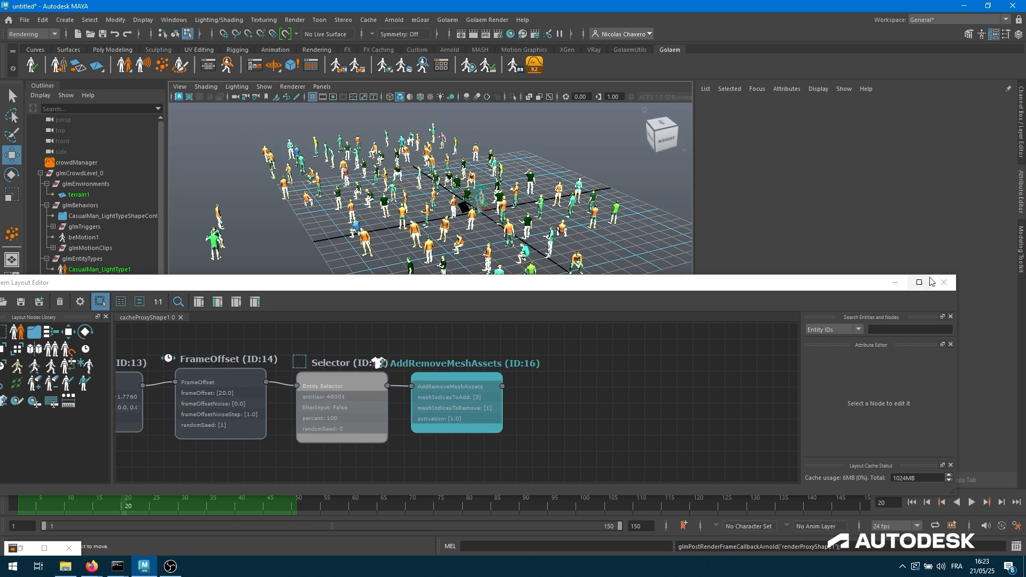
pyautogui.click(902, 285)
pyautogui.click(901, 283)
# Step: Expand the glmShaders group in the Outliner and select MAN_foule_main
pyautogui.scroll(6, 667, 347)
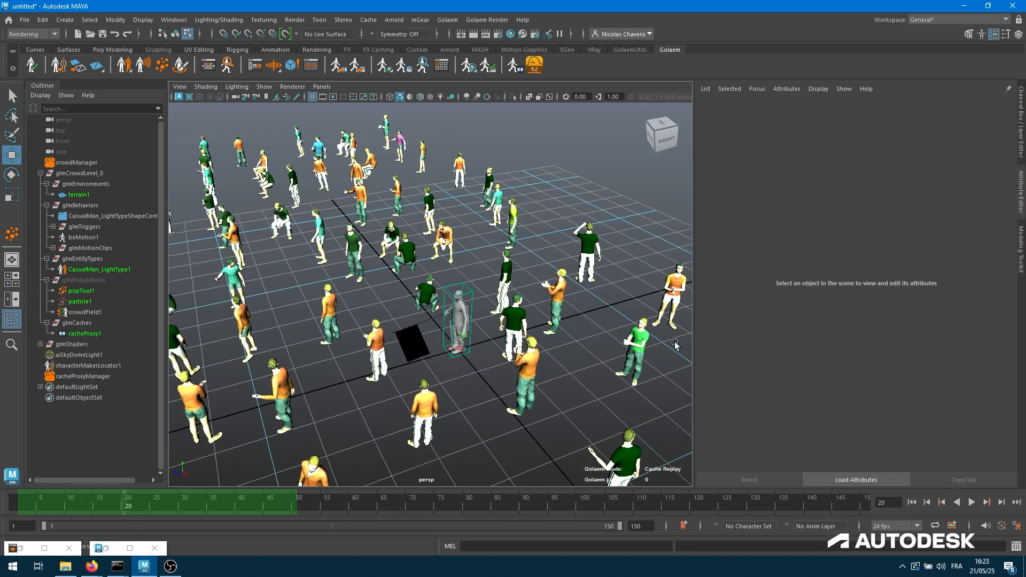
pyautogui.scroll(2, 439, 316)
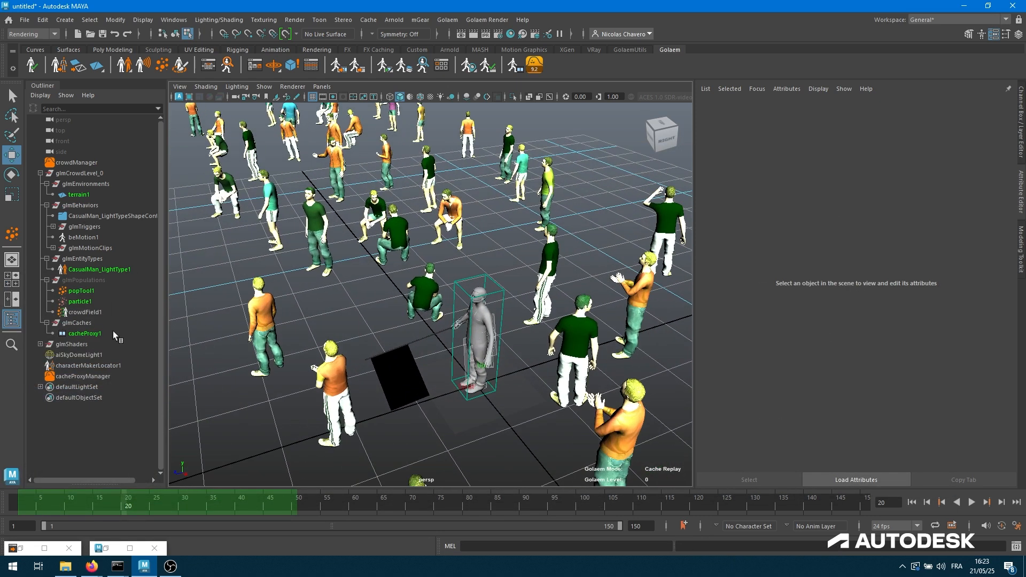
pyautogui.click(40, 343)
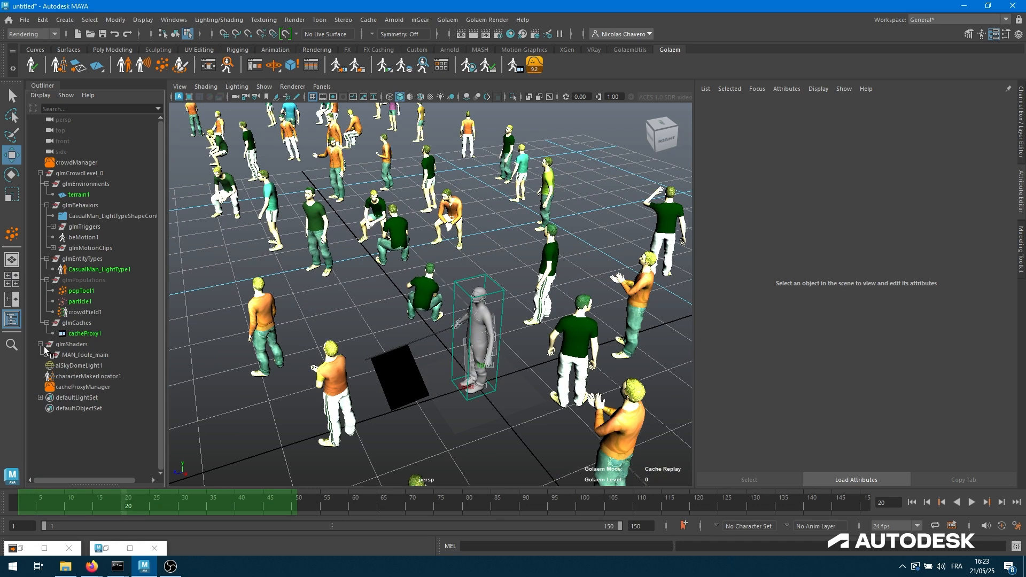
pyautogui.click(47, 353)
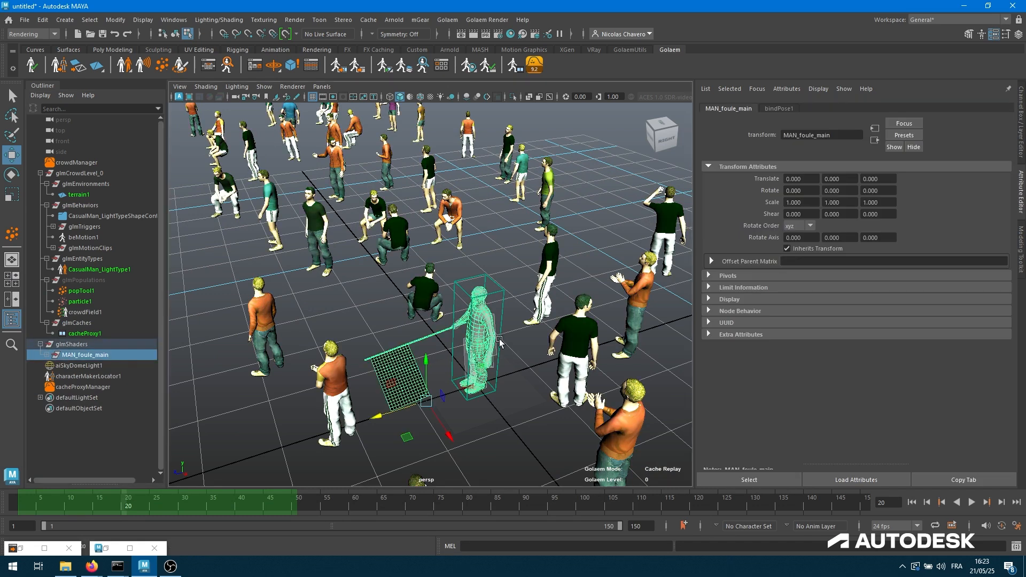
# Step: Replace the imported MAN_foule_main character under glmShaders with proxy crowd shaders
pyautogui.keyDown('alt'); pyautogui.moveTo(499, 342); pyautogui.dragTo(404, 289); pyautogui.keyUp('alt')
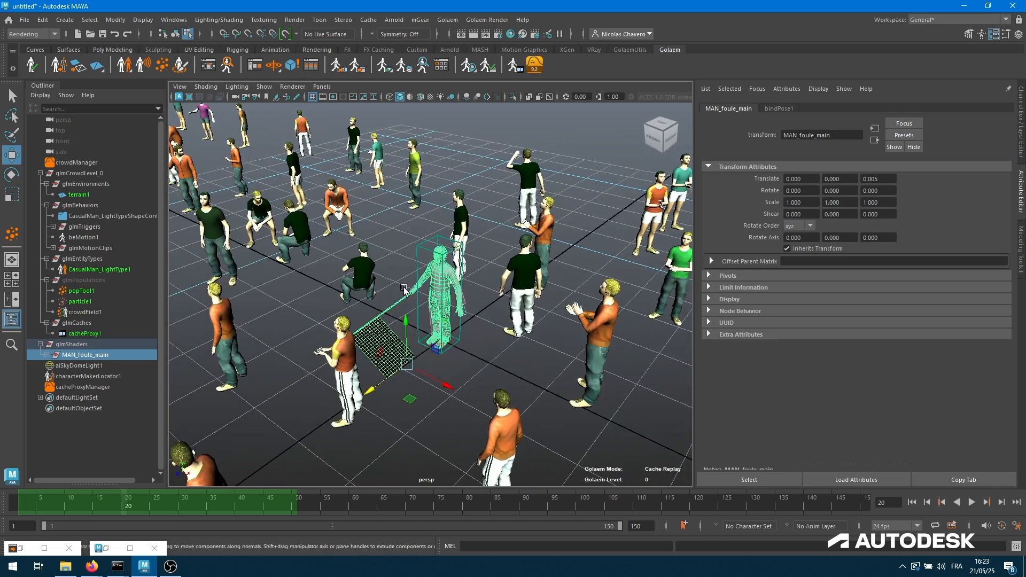
pyautogui.keyDown('alt'); pyautogui.moveTo(378, 286); pyautogui.dragTo(568, 279, button='right'); pyautogui.keyUp('alt')
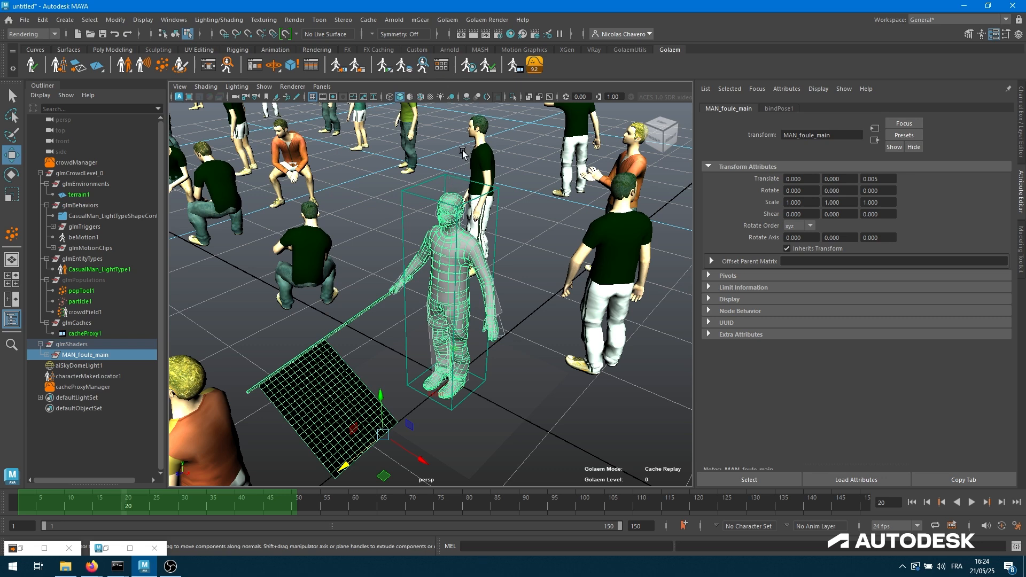
pyautogui.rightClick(469, 73)
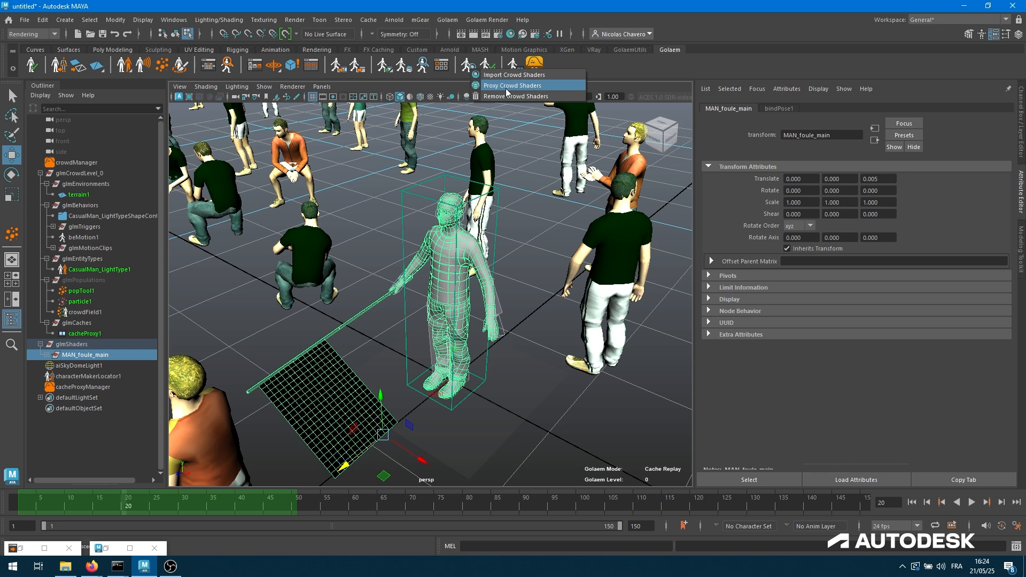
pyautogui.click(507, 87)
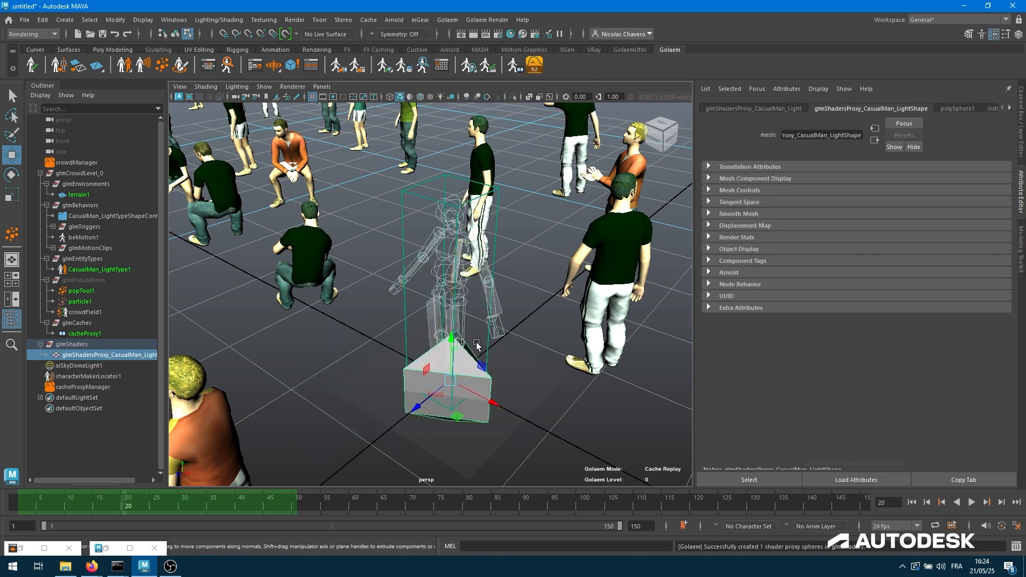
# Step: Frame a wide view of the crowd and test-render it with Arnold using the shader proxy
pyautogui.keyDown('alt'); pyautogui.moveTo(561, 327); pyautogui.dragTo(489, 321); pyautogui.keyUp('alt')
pyautogui.keyDown('alt'); pyautogui.moveTo(604, 322); pyautogui.dragTo(494, 171, button='right'); pyautogui.keyUp('alt')
pyautogui.click(489, 35)
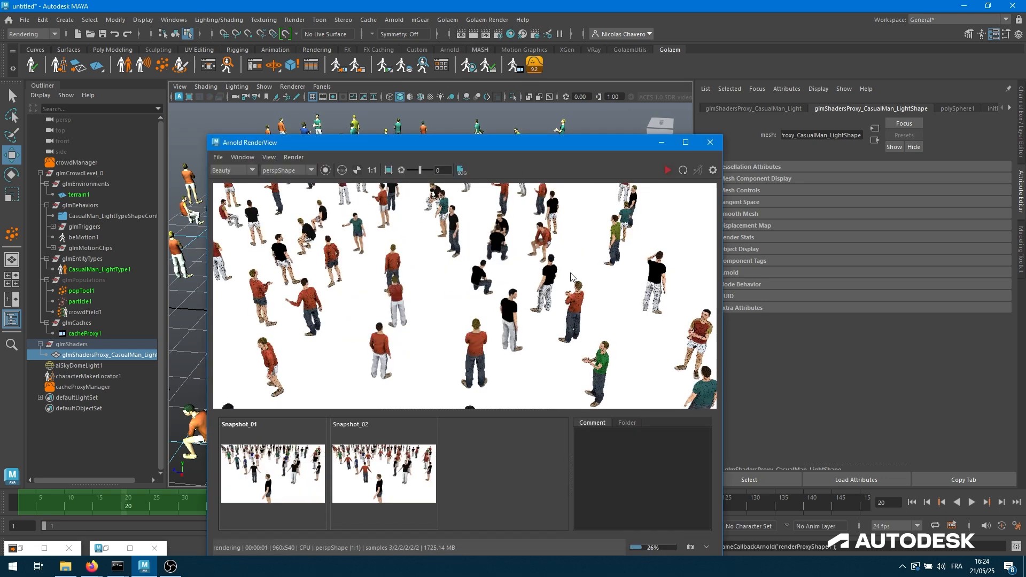
# Step: Hide the CasualMan_Light shader proxy and update the full scene in the Arnold RenderView
pyautogui.click(102, 358)
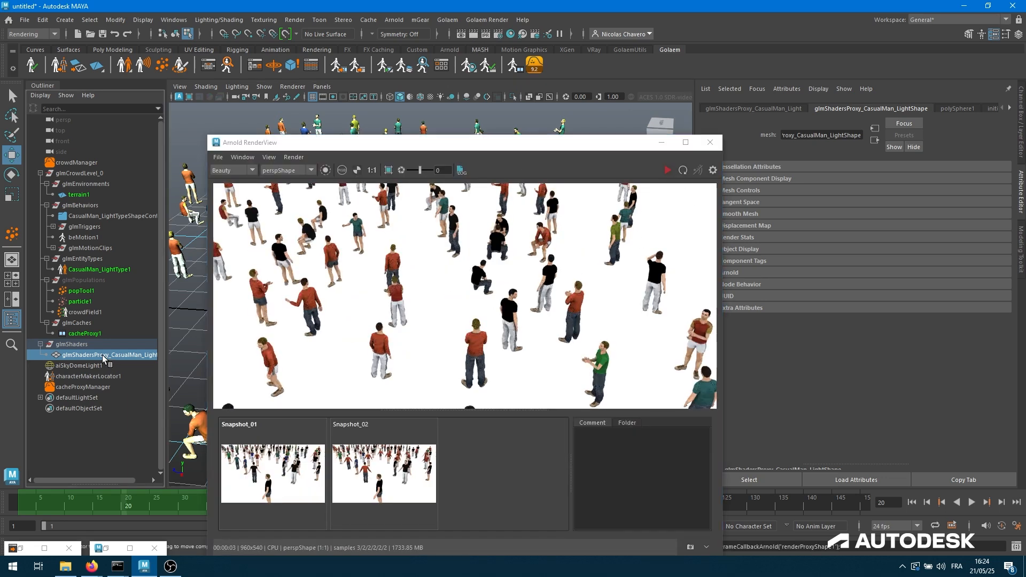
pyautogui.hotkey('ctrl', 'h')
pyautogui.click(293, 156)
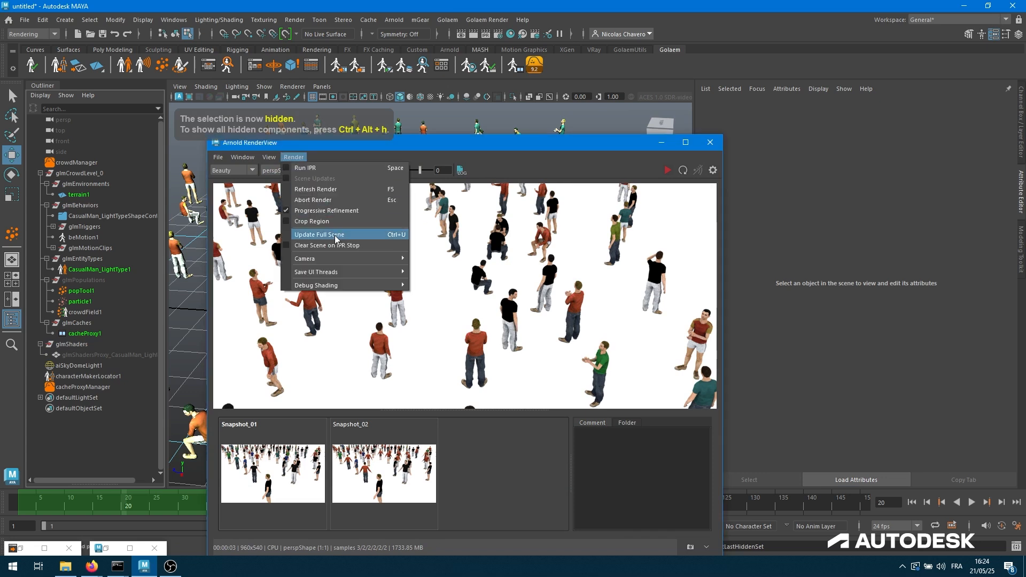
pyautogui.click(335, 238)
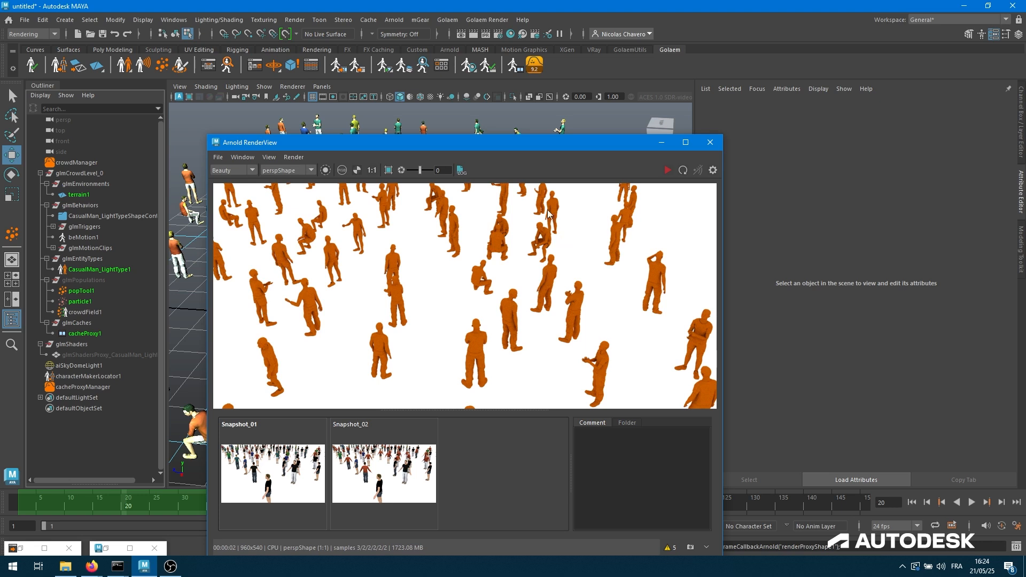
# Step: Run the Golaem render settings check, review its report, and dismiss it
pyautogui.click(488, 68)
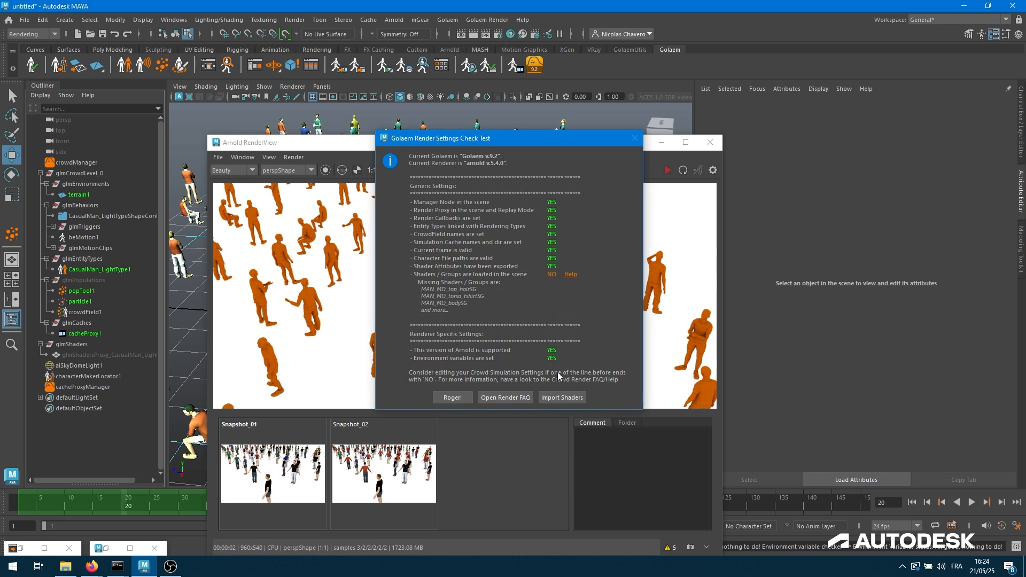
pyautogui.click(467, 397)
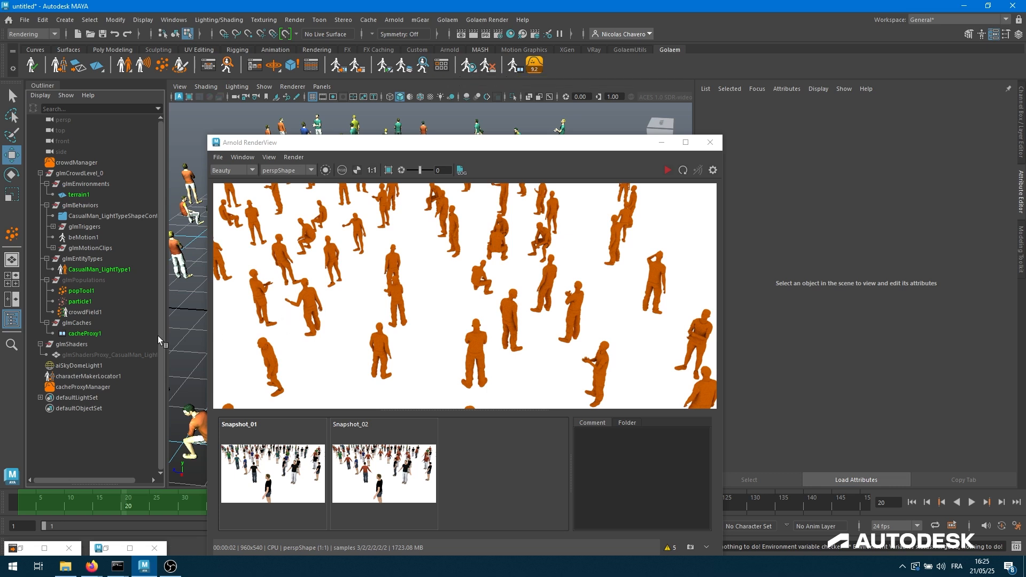
# Step: Show the hidden CasualMan_Light shader proxy again, update the full Arnold scene, and close the render view
pyautogui.click(110, 354)
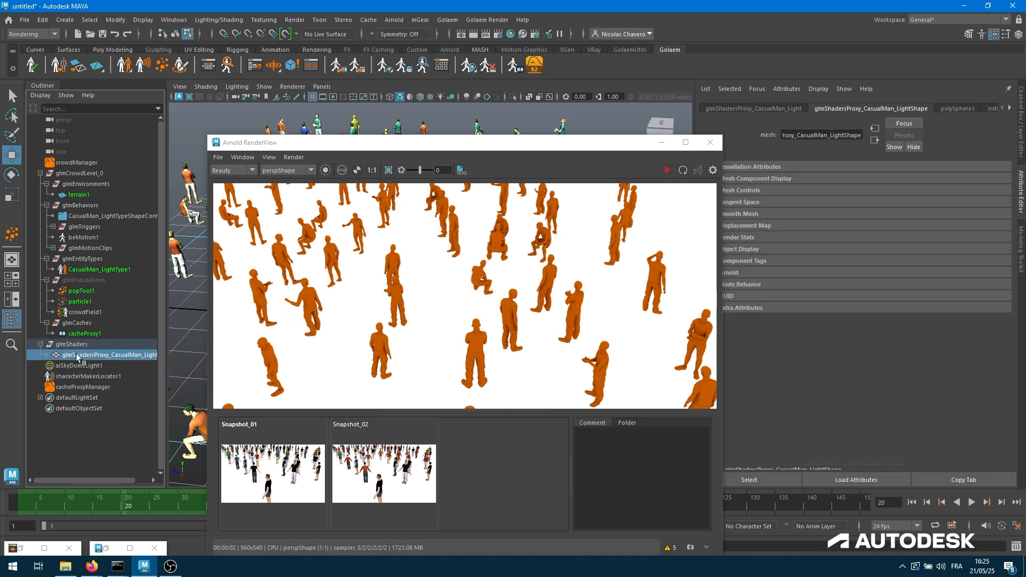
pyautogui.click(295, 157)
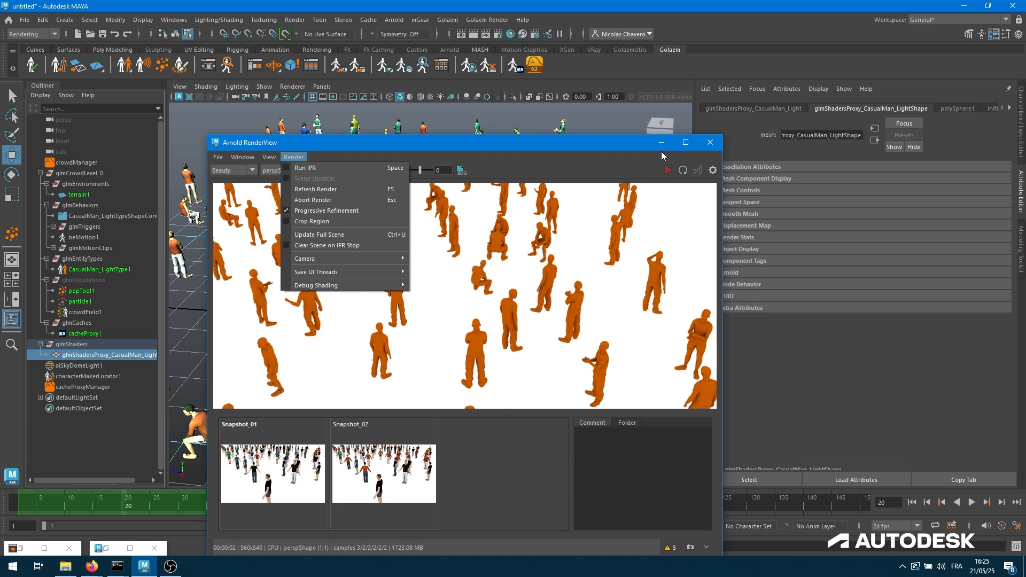
pyautogui.click(320, 235)
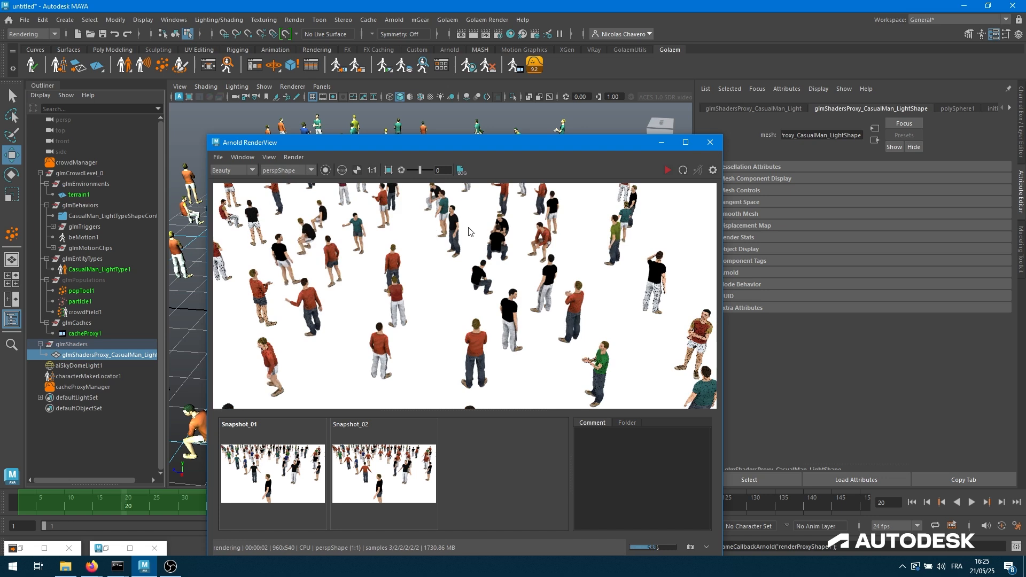
pyautogui.click(710, 143)
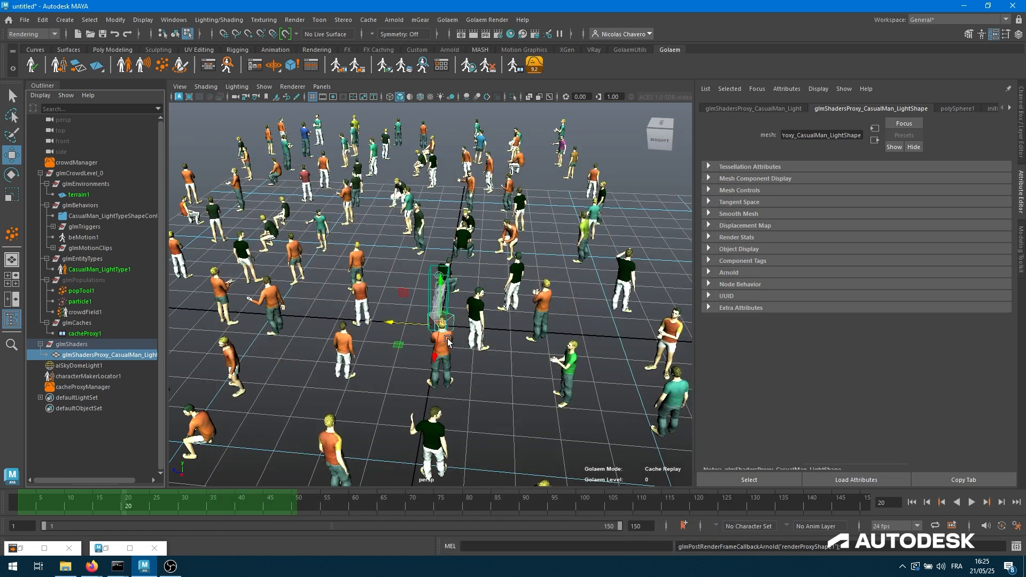
pyautogui.keyDown('alt'); pyautogui.moveTo(414, 339); pyautogui.dragTo(537, 375); pyautogui.keyUp('alt')
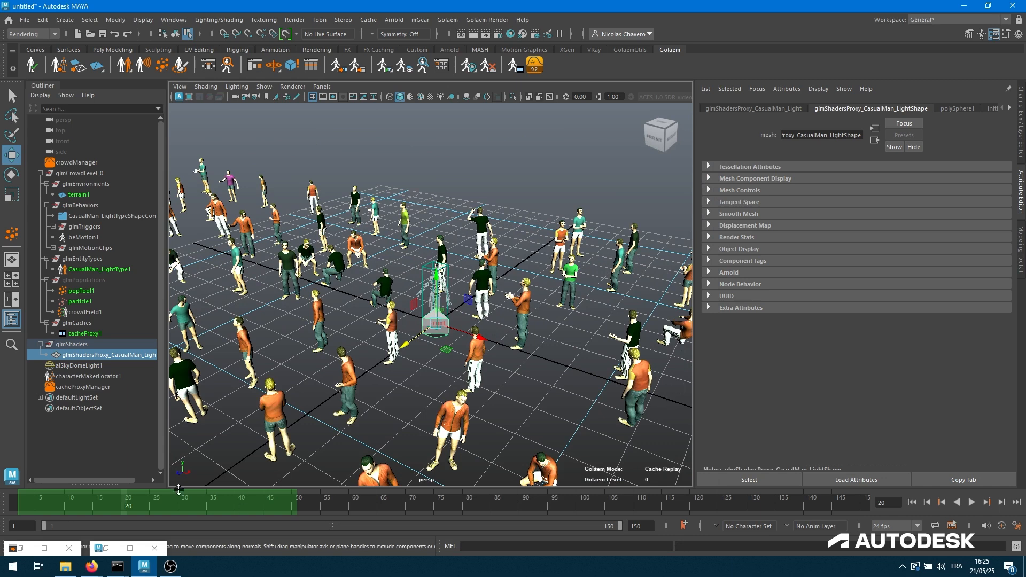
# Step: Switch to the Golaem Help home page in Firefox, collapse the Installation topics, and look through the Golaem for Maya tutorials list
pyautogui.moveTo(90, 570)
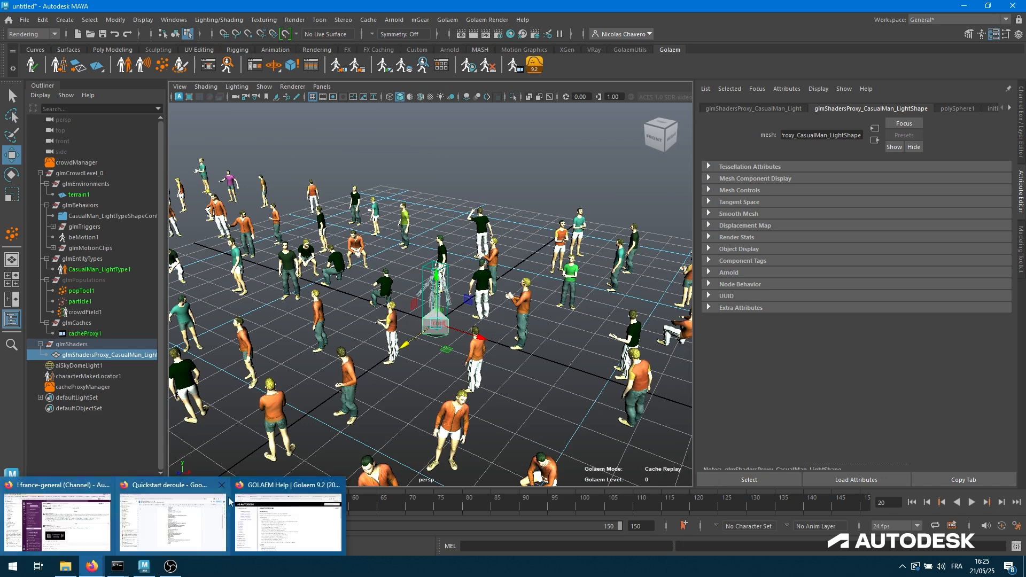
pyautogui.click(287, 516)
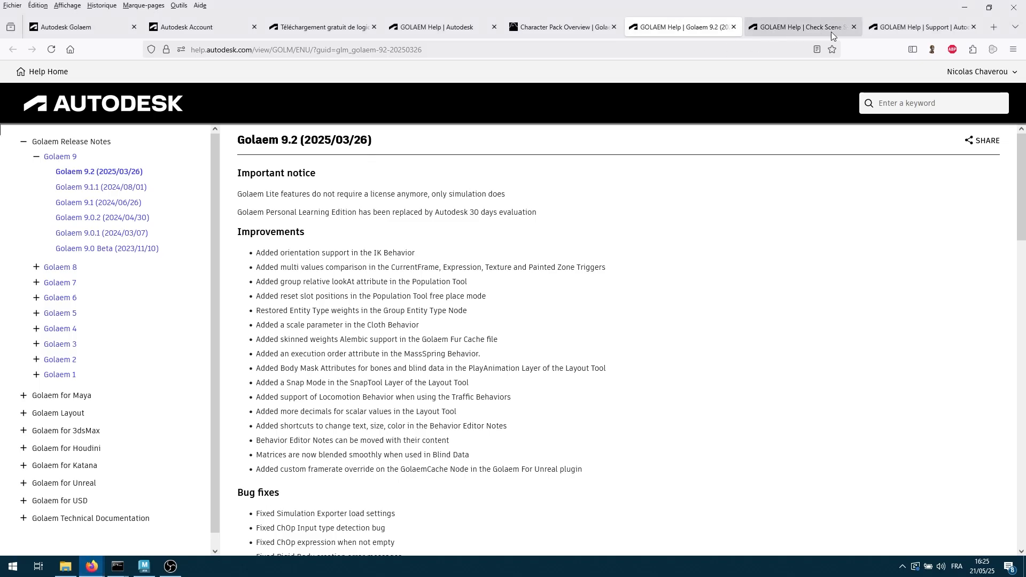
pyautogui.click(449, 32)
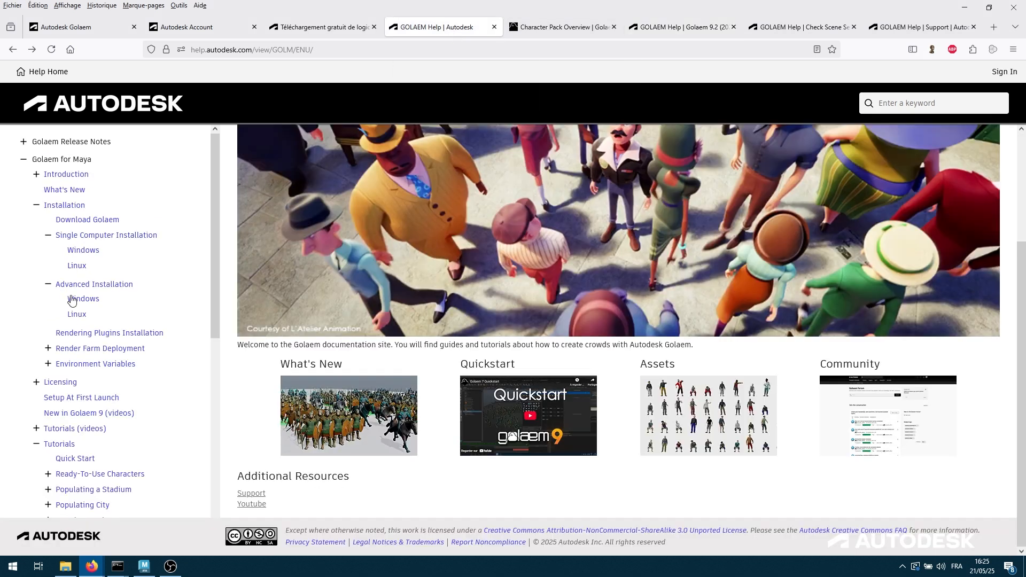
pyautogui.click(37, 205)
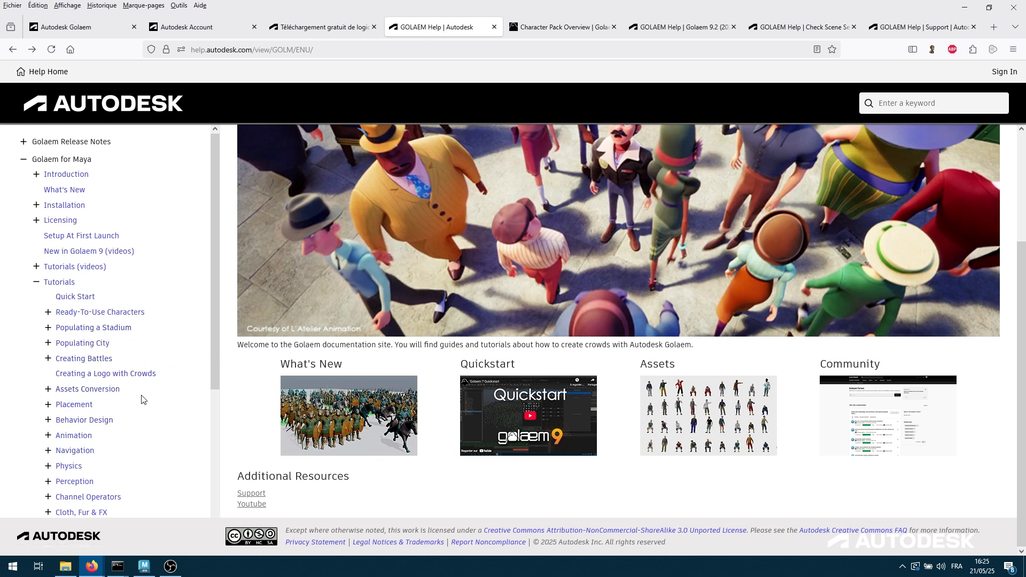
pyautogui.scroll(-2, 145, 409)
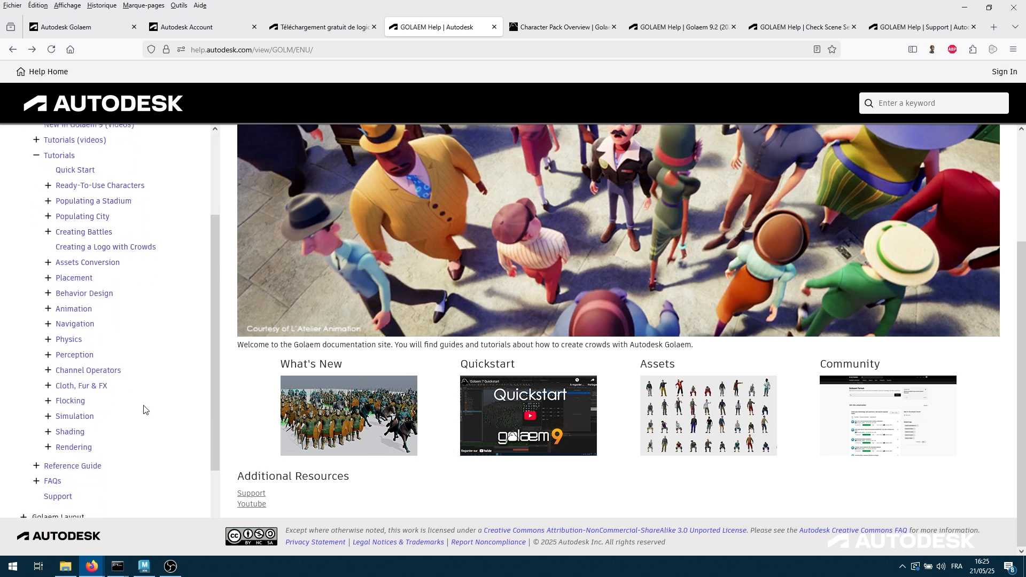